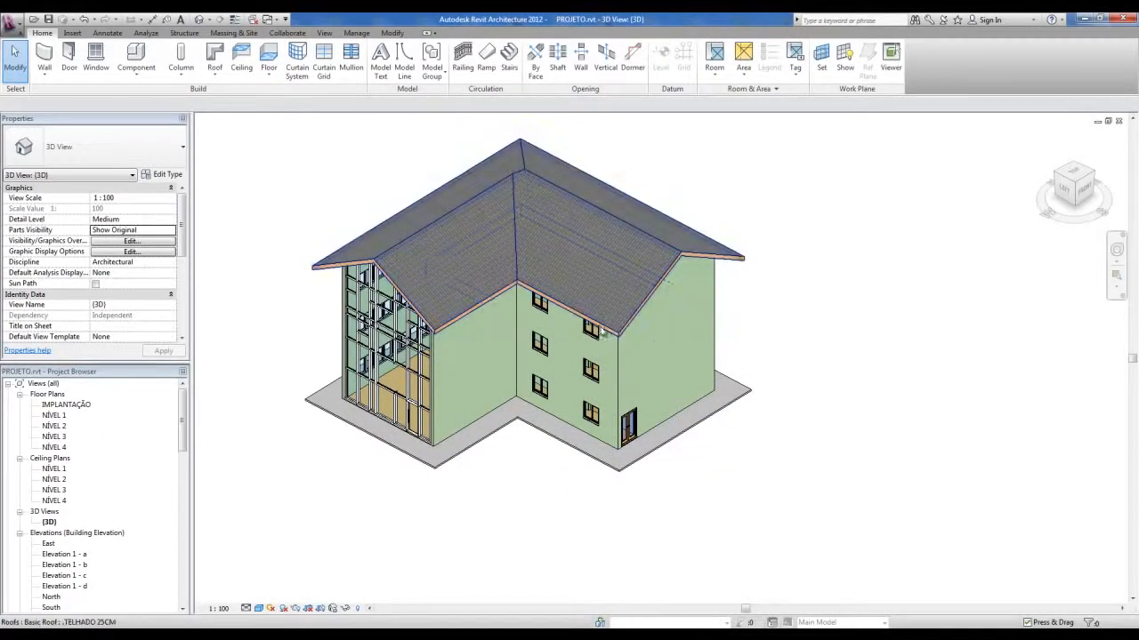
# Open the IMPLANTAÇÃO floor plan and bring the empty area below the building into view
pyautogui.click(601, 330)
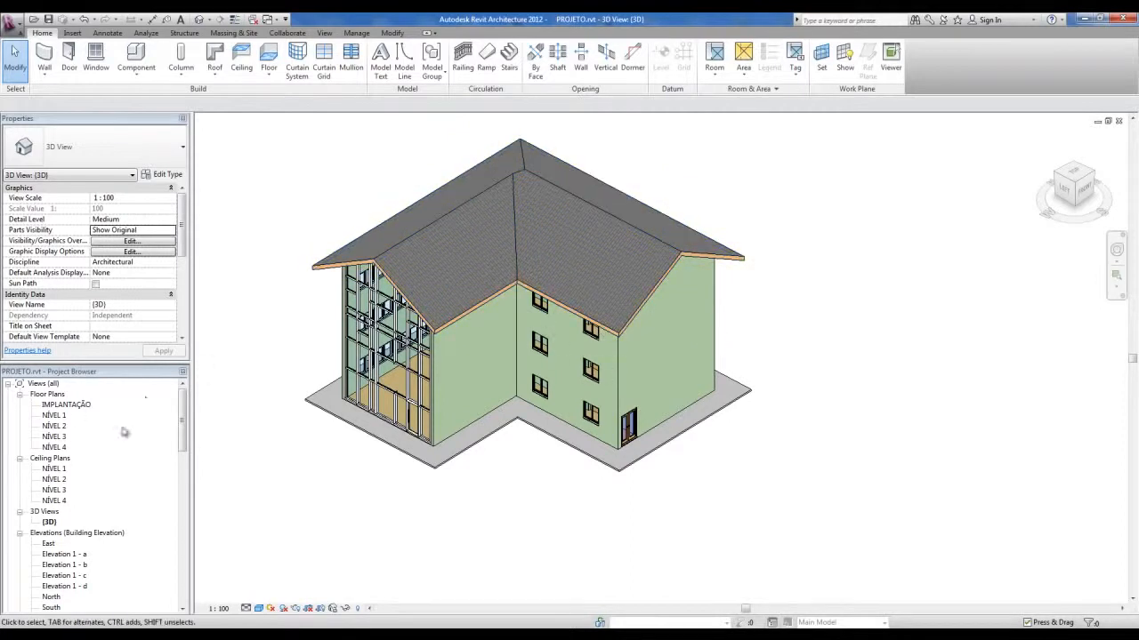
pyautogui.doubleClick(53, 406)
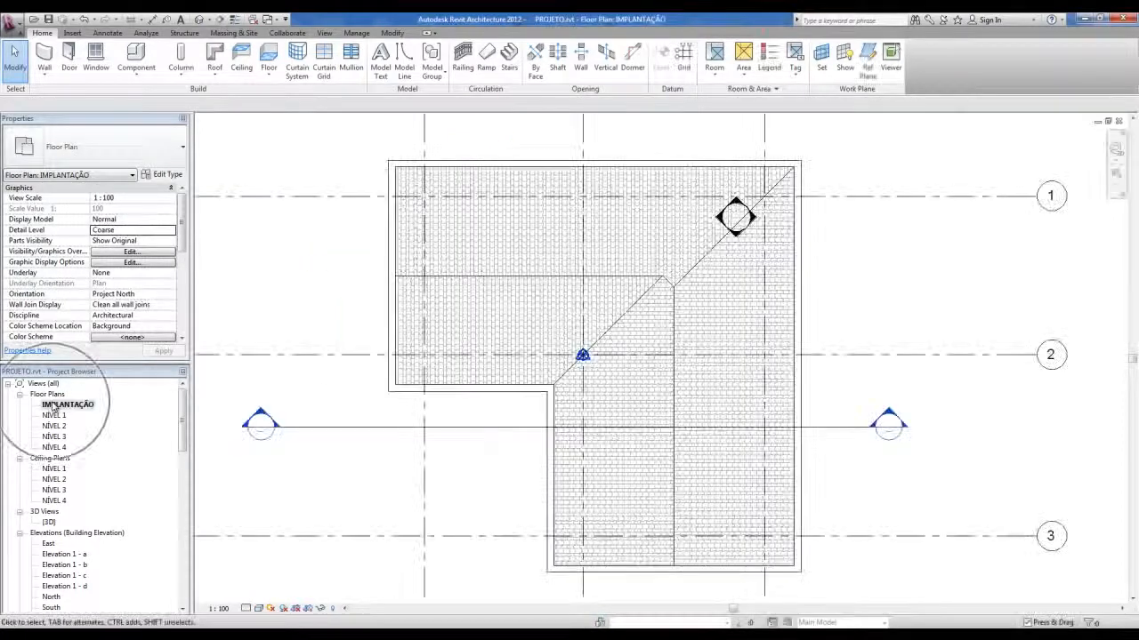
pyautogui.moveTo(487, 434); pyautogui.dragTo(445, 322, button='middle')
pyautogui.scroll(-2, 445, 334)
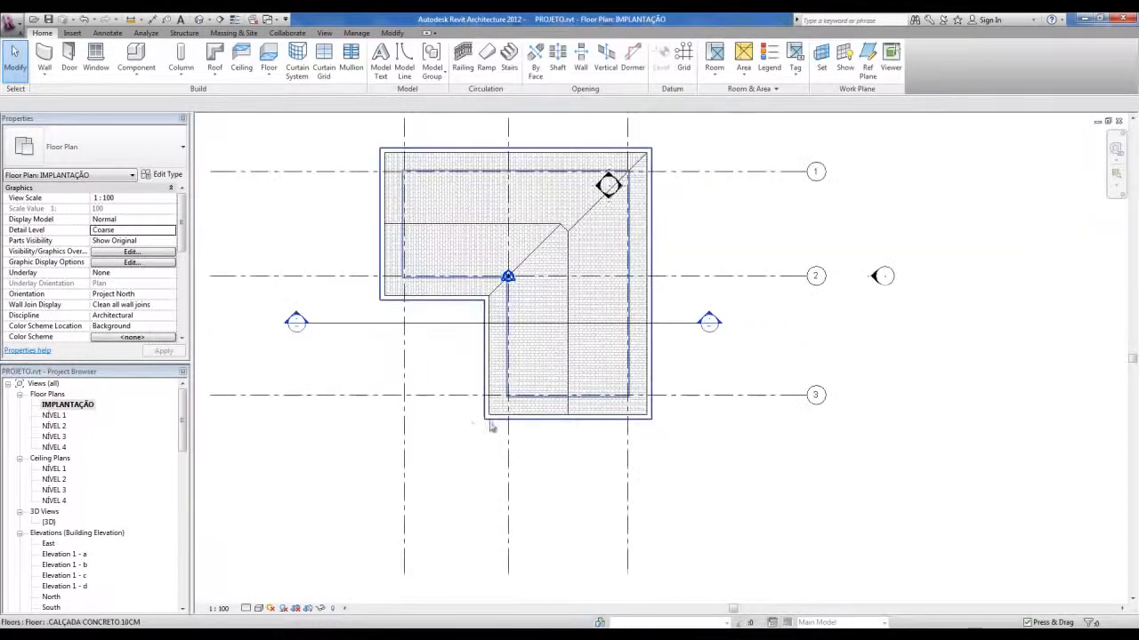
pyautogui.moveTo(544, 461); pyautogui.dragTo(569, 385, button='middle')
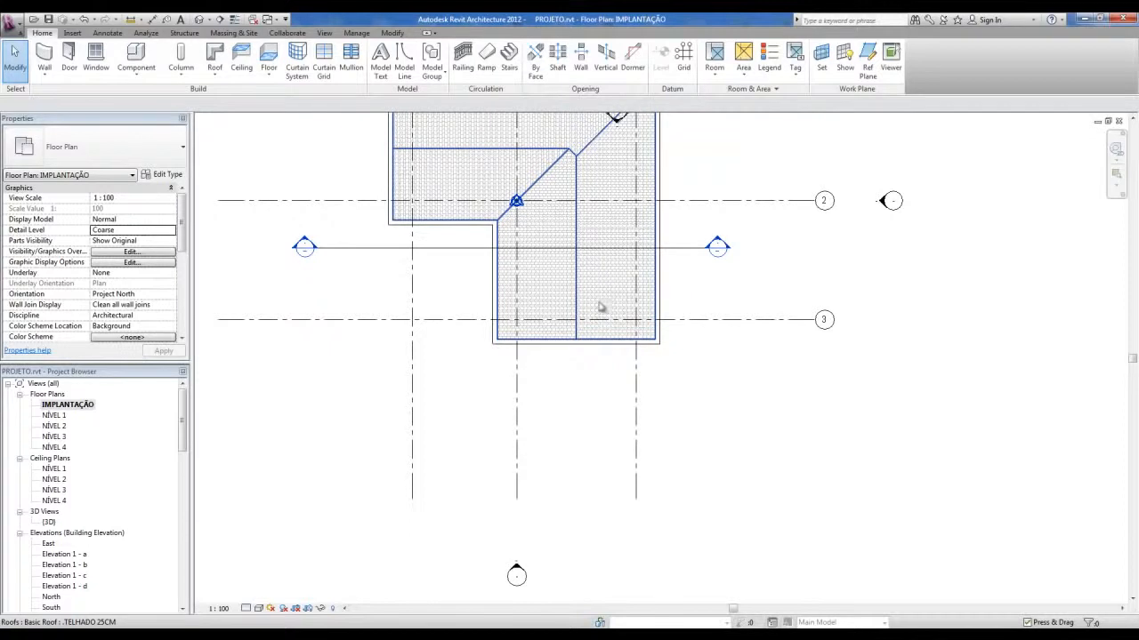
pyautogui.moveTo(483, 472); pyautogui.dragTo(475, 453, button='middle')
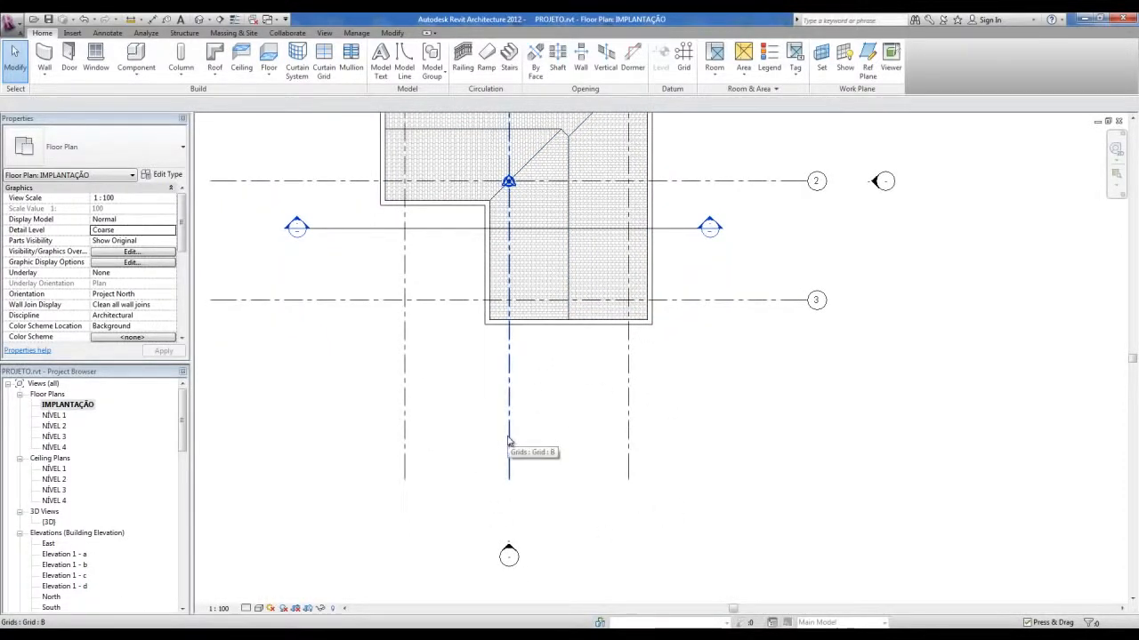
pyautogui.moveTo(520, 424); pyautogui.dragTo(503, 411, button='middle')
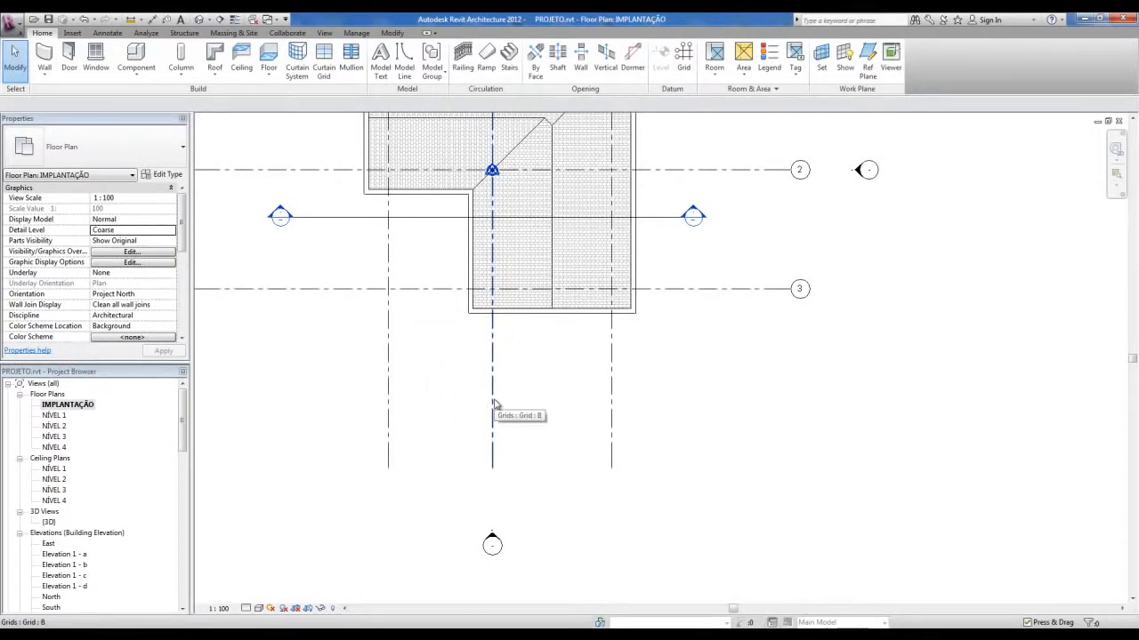
# Start a roof by footprint on NÍVEL 4 and sketch a rectangular boundary about 1260 by 640 below the building
pyautogui.click(214, 58)
pyautogui.click(534, 332)
pyautogui.click(525, 363)
pyautogui.click(558, 354)
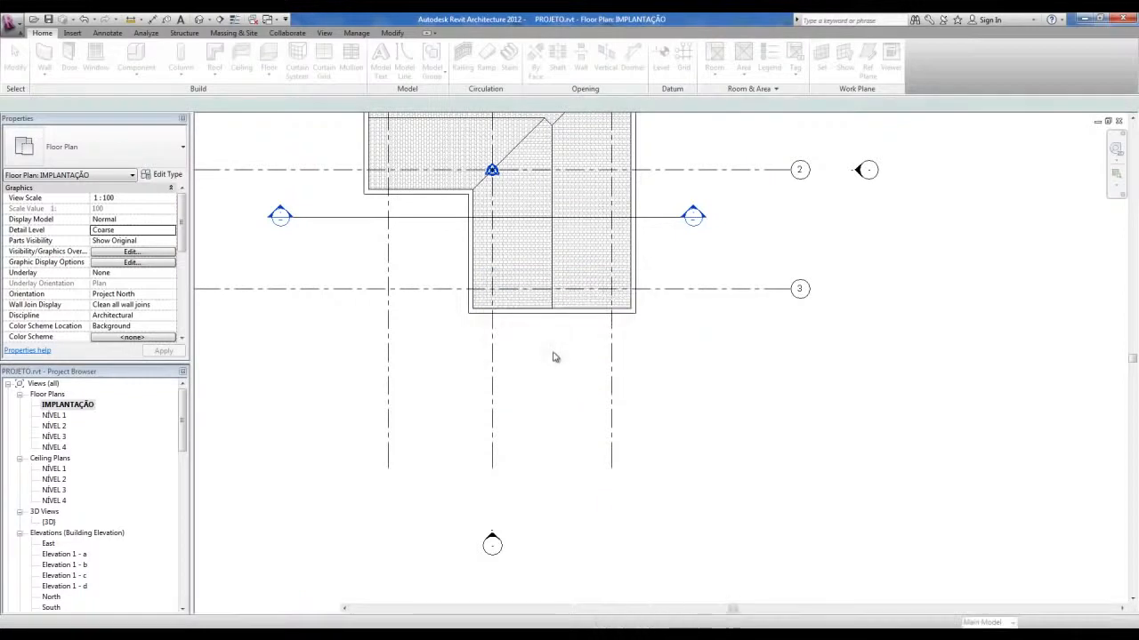
pyautogui.click(557, 49)
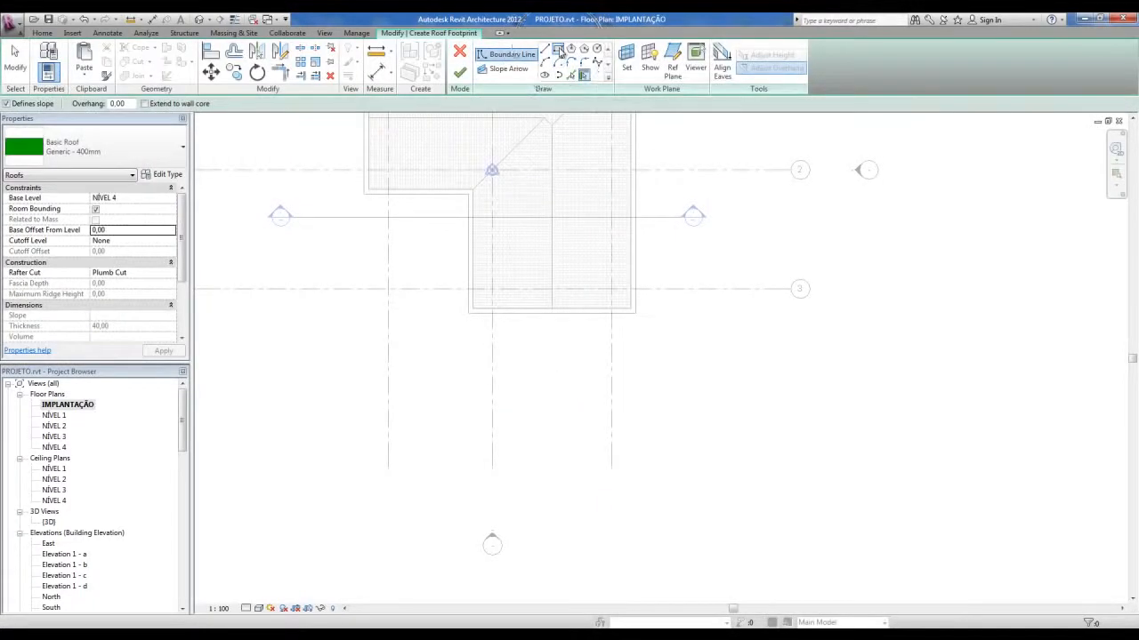
pyautogui.click(459, 392)
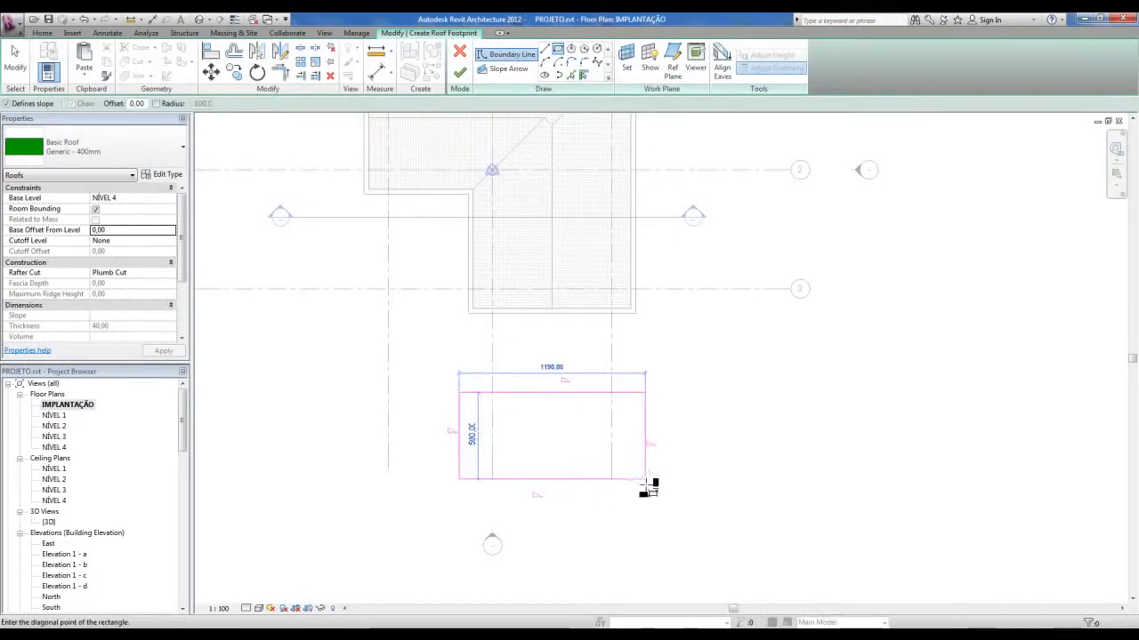
pyautogui.click(647, 488)
pyautogui.scroll(3, 625, 453)
pyautogui.press('Escape')
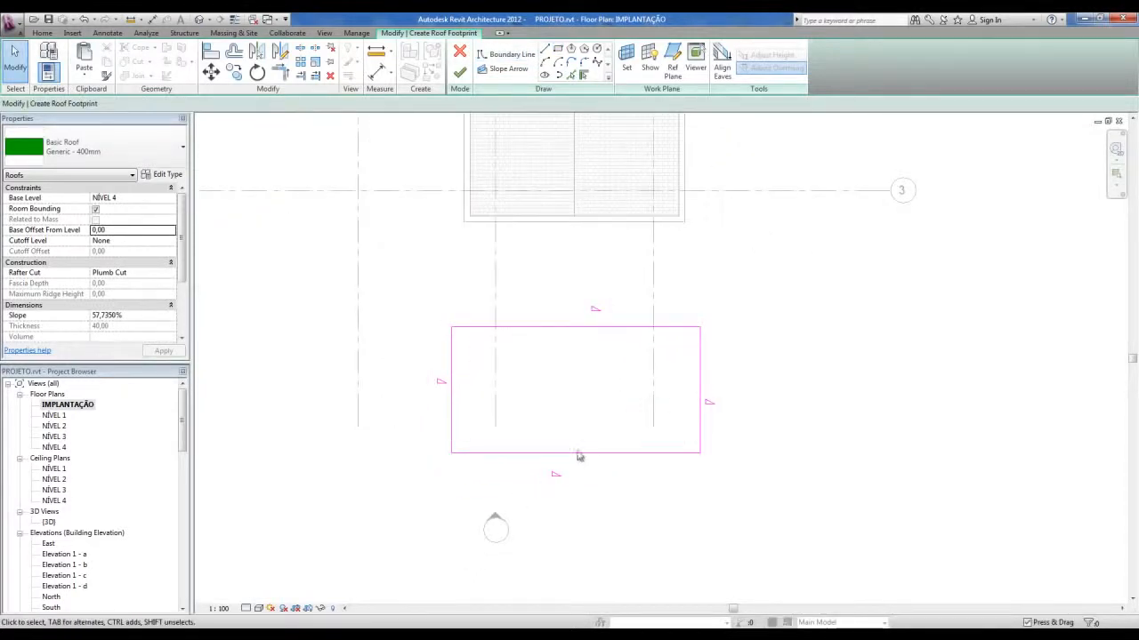
# Set the horizontal length of the rectangular roof footprint to 1200
pyautogui.click(454, 424)
pyautogui.click(576, 464)
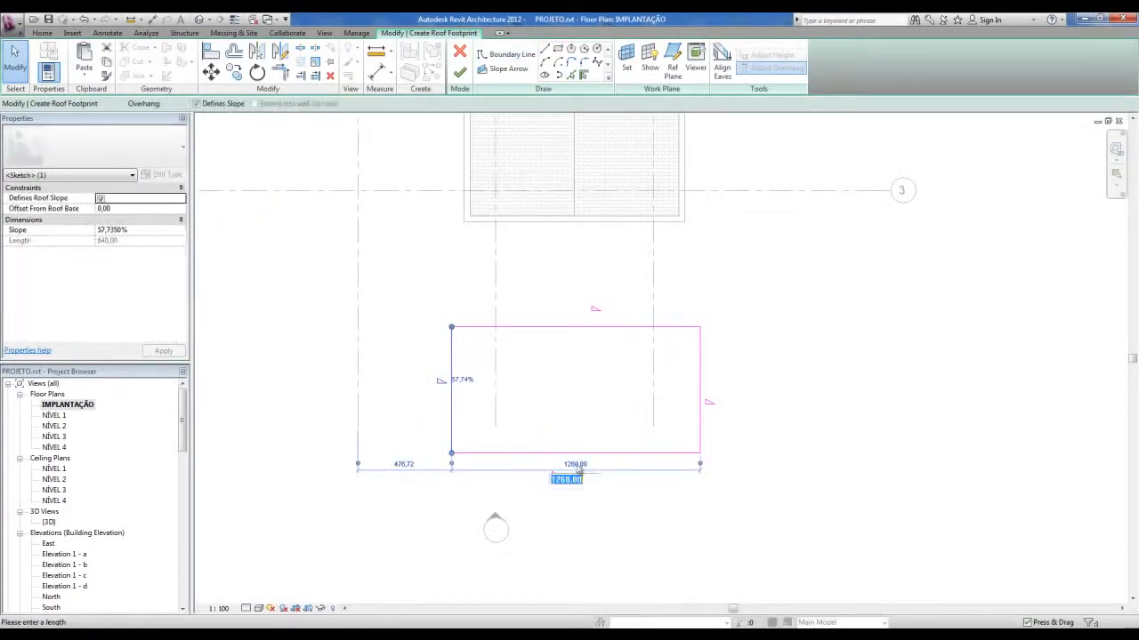
pyautogui.write('1200')
pyautogui.press('Return')
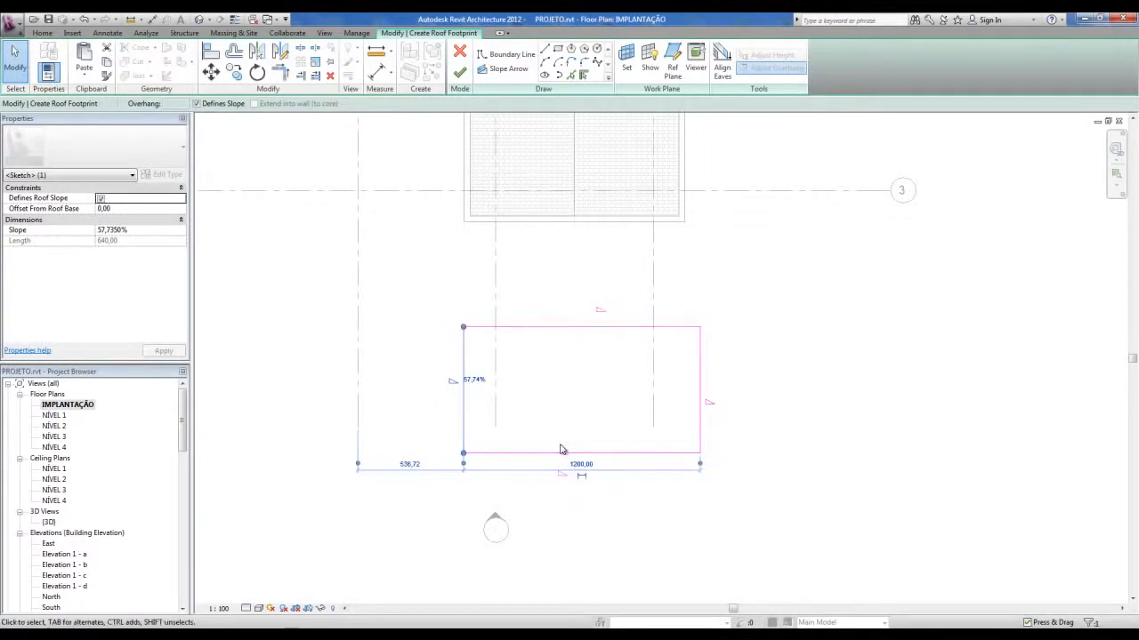
pyautogui.click(799, 431)
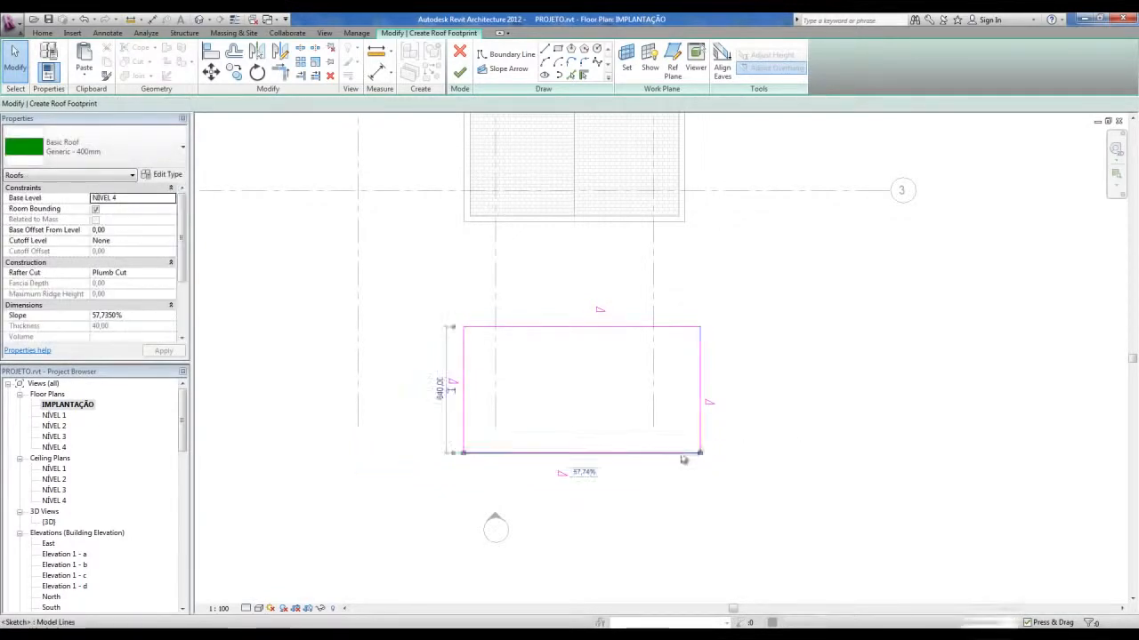
# Set the vertical dimension of the roof footprint to 800 and finish the roof sketch
pyautogui.click(682, 454)
pyautogui.click(438, 389)
pyautogui.write('800')
pyautogui.press('Return')
pyautogui.click(930, 452)
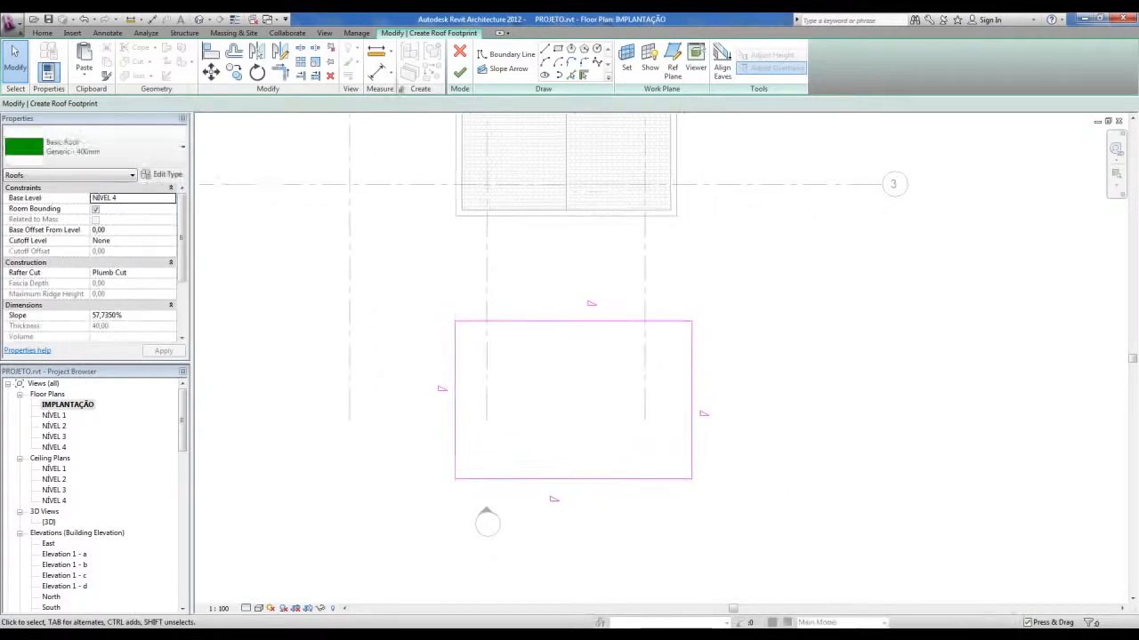
pyautogui.click(459, 74)
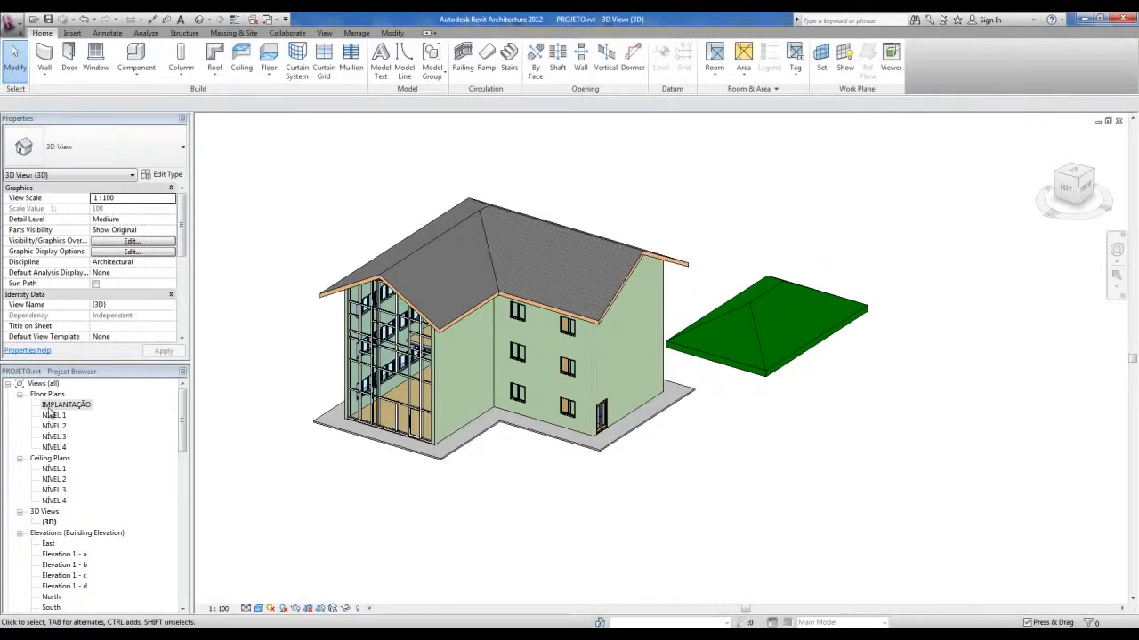
# In the IMPLANTAÇÃO plan, draw a vertical building section through the new hip roof and shorten its view depth to near the ridge's end
pyautogui.doubleClick(50, 409)
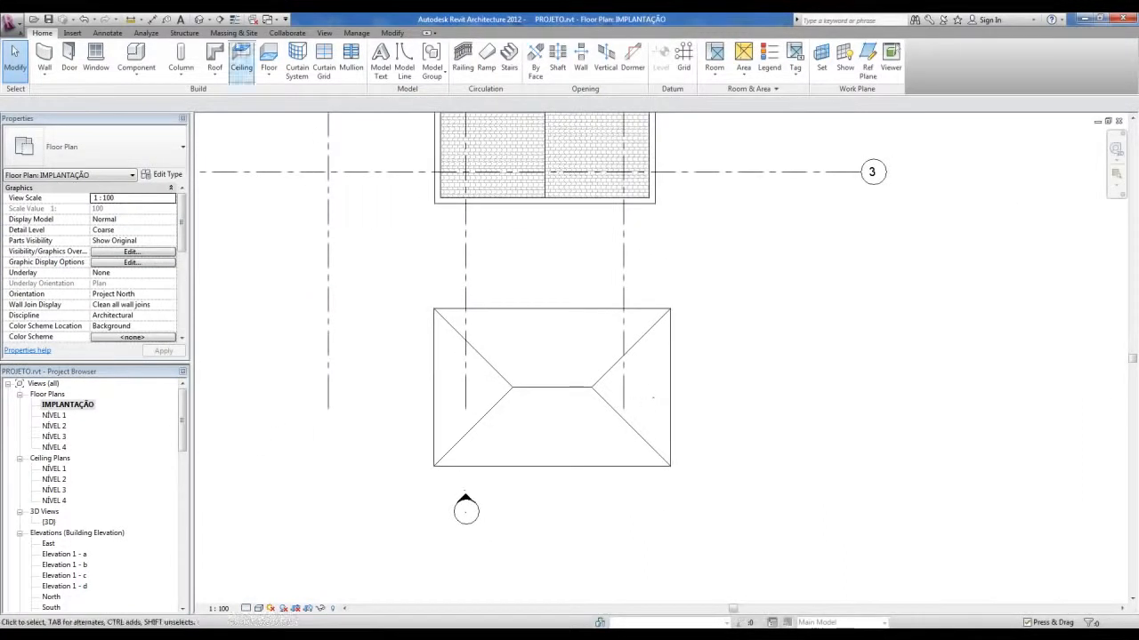
pyautogui.click(220, 19)
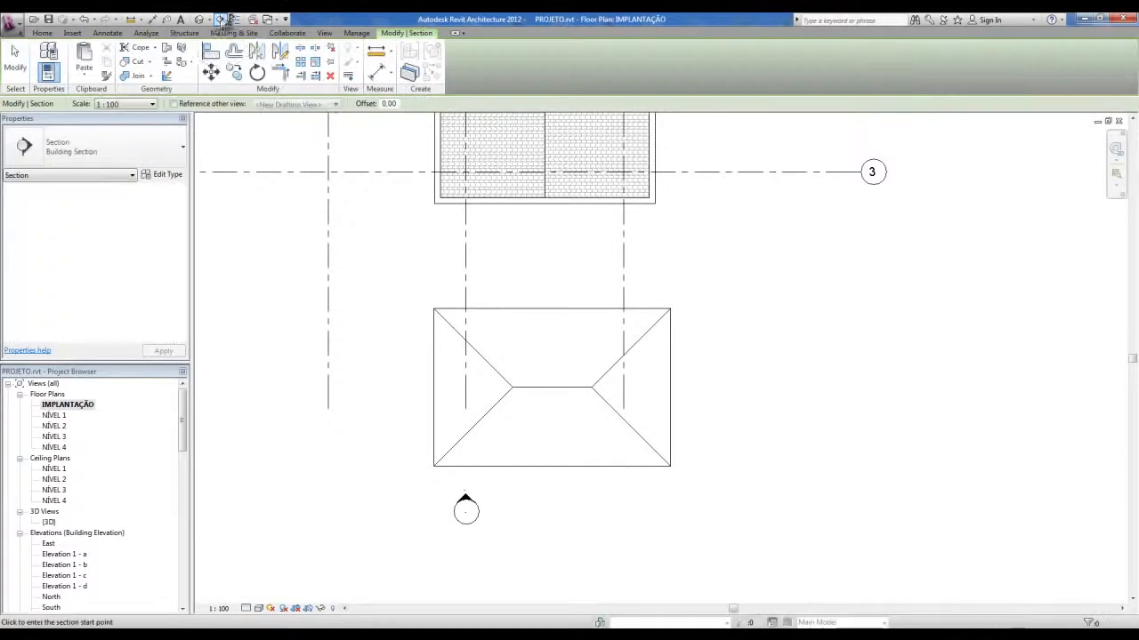
pyautogui.click(530, 278)
pyautogui.click(532, 506)
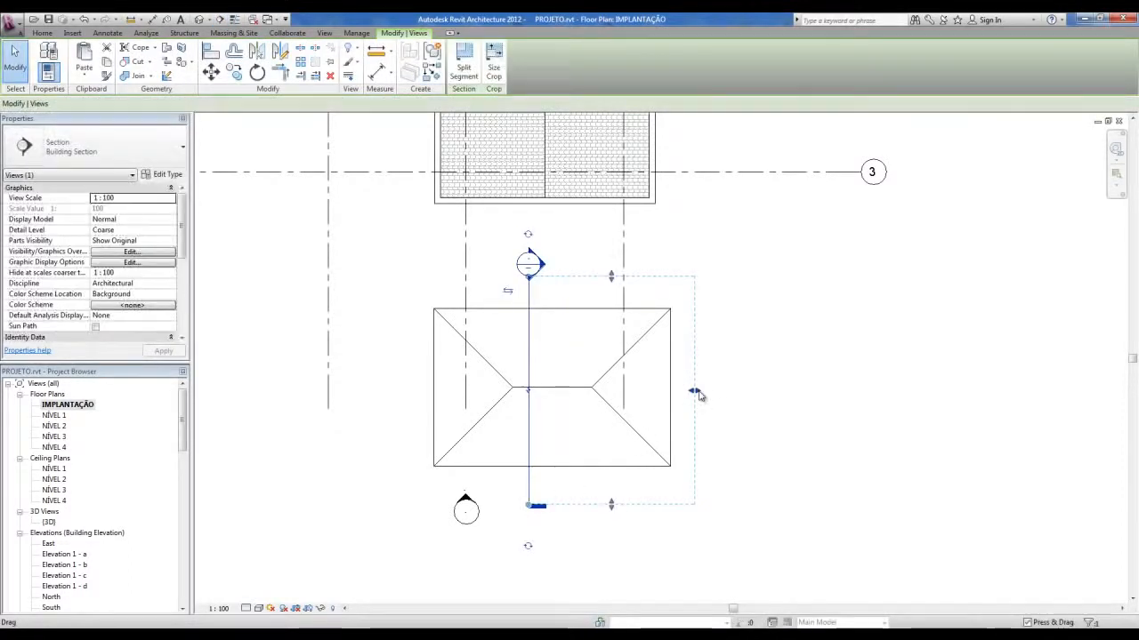
pyautogui.moveTo(698, 395); pyautogui.dragTo(582, 391)
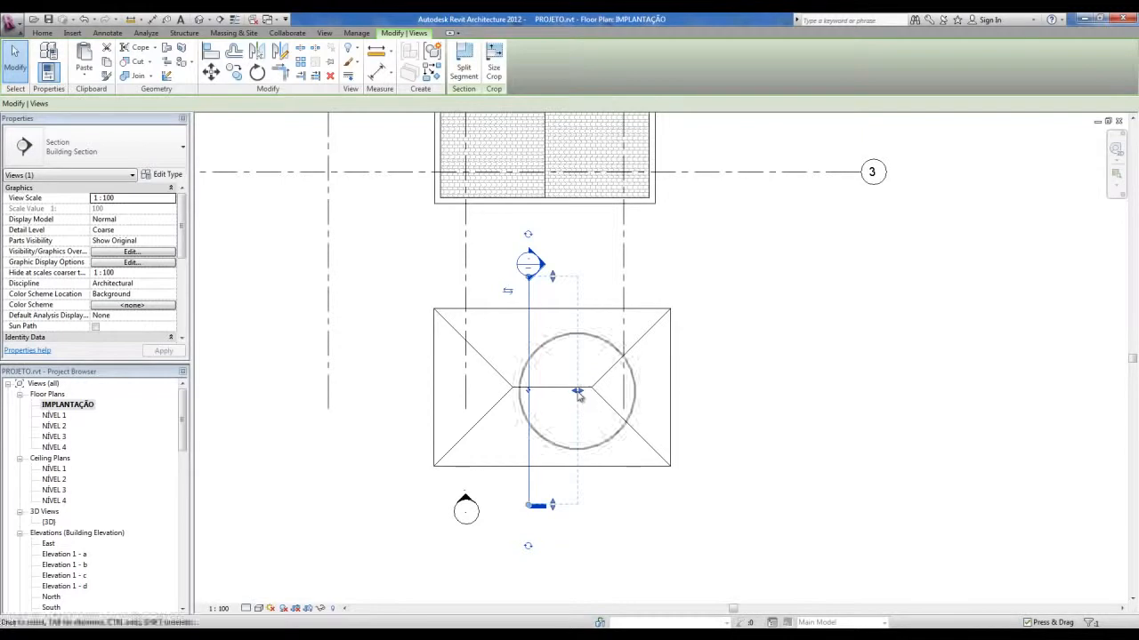
pyautogui.press('Escape')
# Open the new section view and extend its crop region upward to leave space above the roof
pyautogui.doubleClick(539, 269)
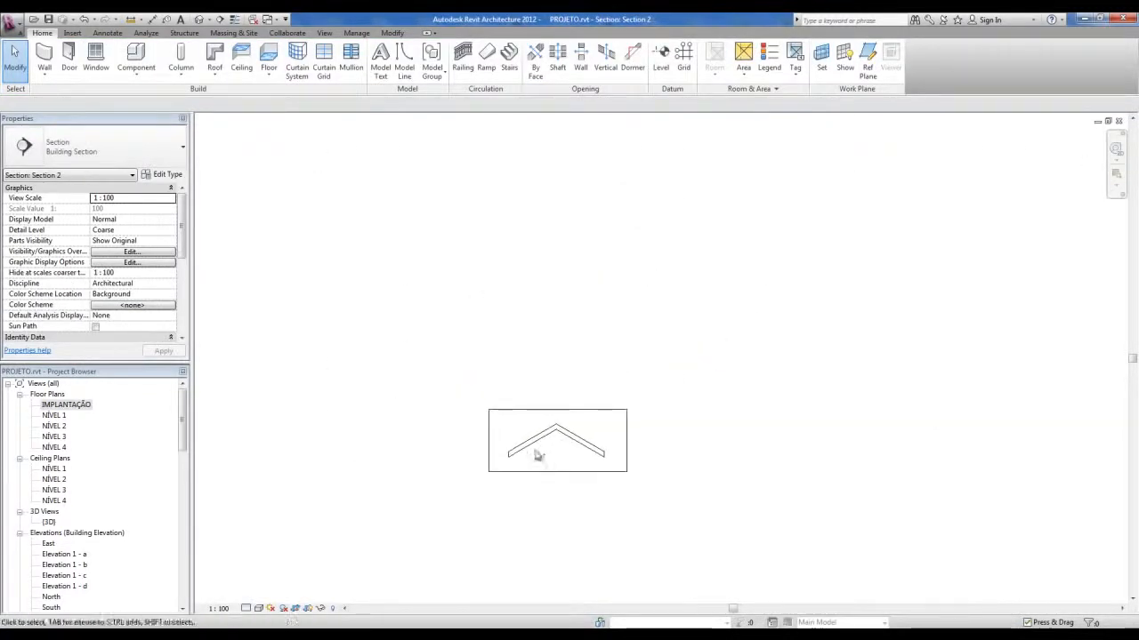
pyautogui.click(555, 409)
pyautogui.moveTo(556, 409); pyautogui.dragTo(553, 256)
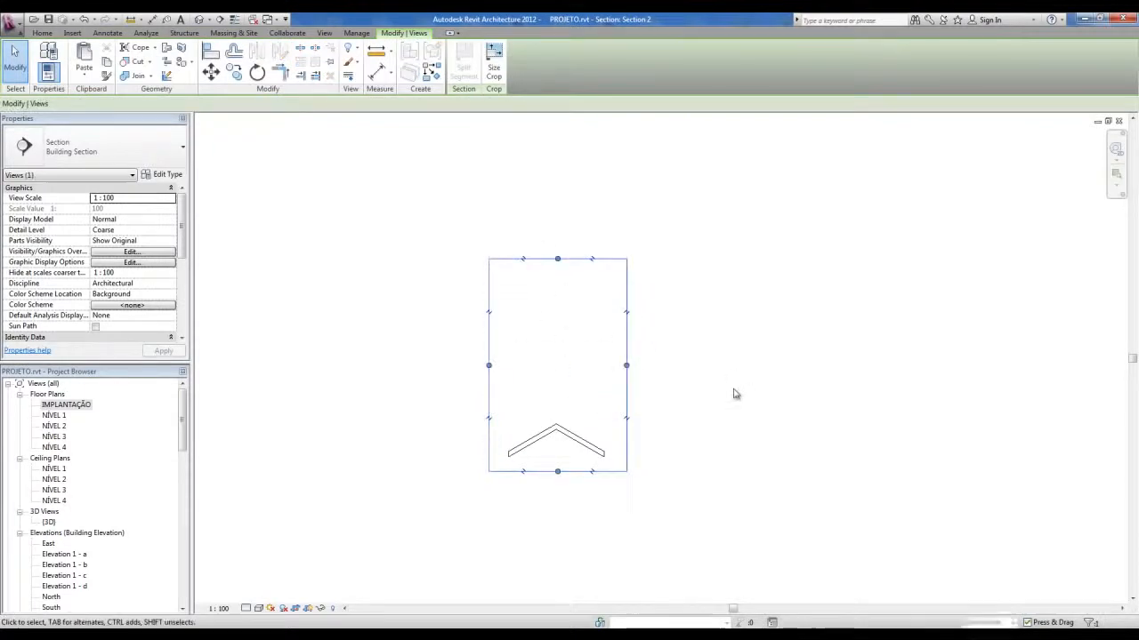
pyautogui.click(744, 390)
# Copy the roof three times vertically upward in the section, using the Constrain and Multiple options
pyautogui.scroll(5, 534, 462)
pyautogui.moveTo(550, 452); pyautogui.dragTo(508, 460, button='middle')
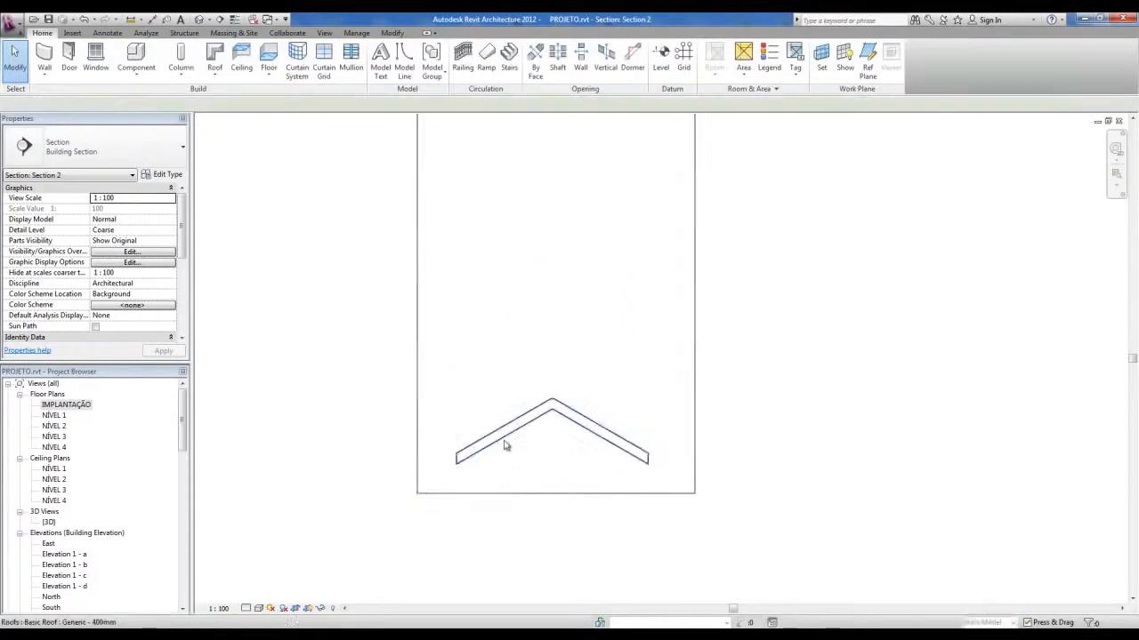
pyautogui.click(508, 446)
pyautogui.press('c')
pyautogui.press('o')
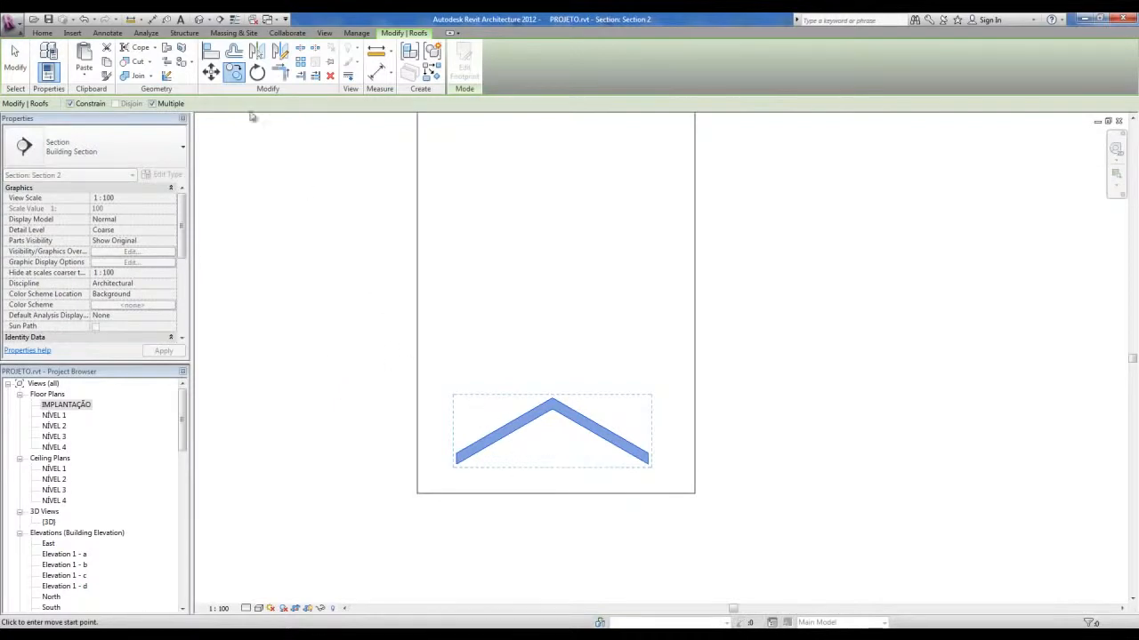
pyautogui.press('ctrl')
pyautogui.press('ctrl')
pyautogui.press('ctrl')
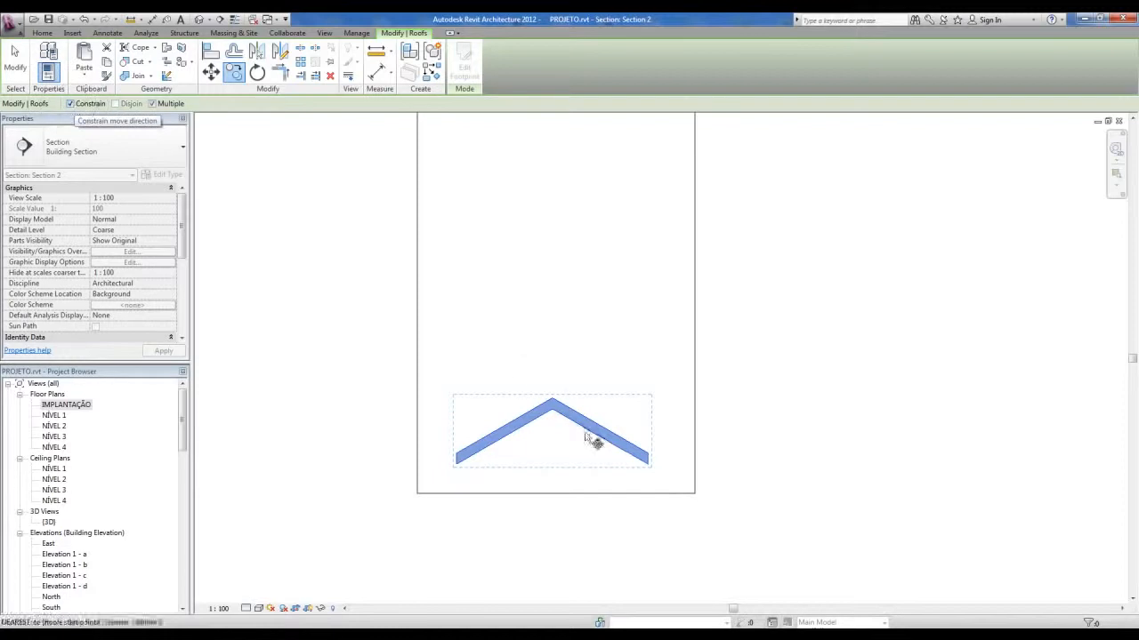
pyautogui.scroll(2, 509, 441)
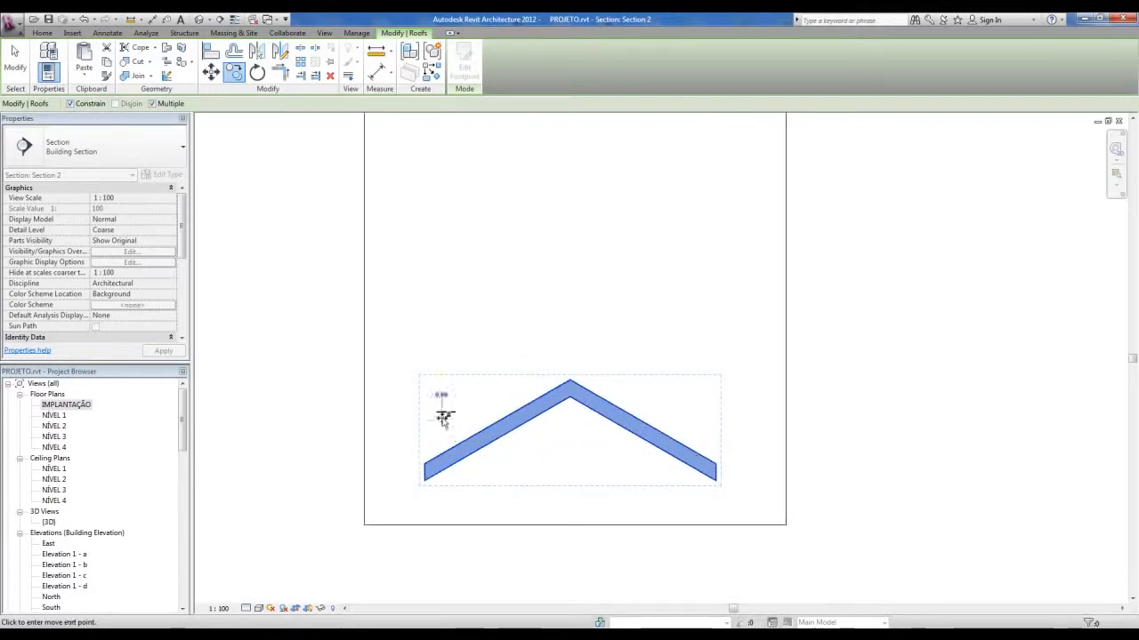
pyautogui.click(443, 422)
pyautogui.click(443, 392)
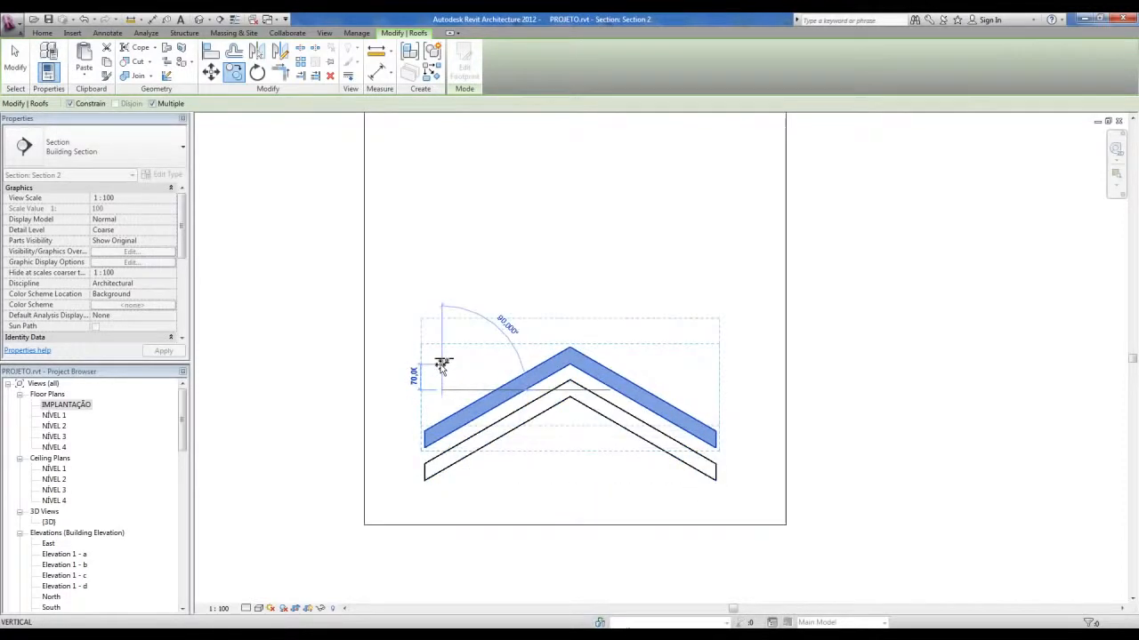
pyautogui.click(444, 362)
pyautogui.click(446, 333)
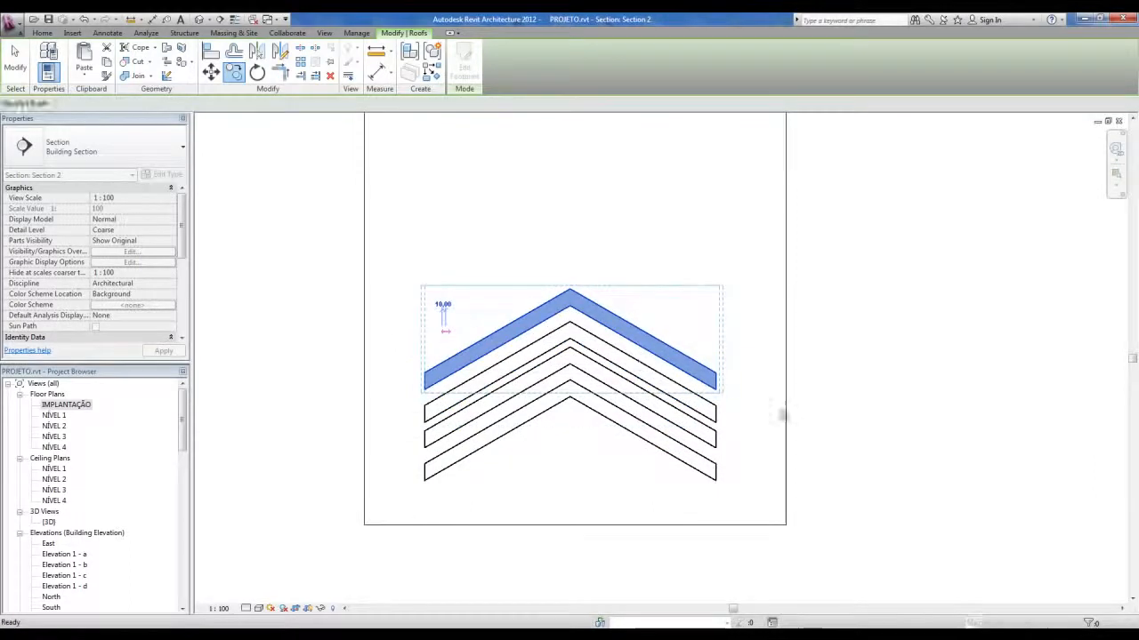
pyautogui.press('Escape')
pyautogui.press('Escape')
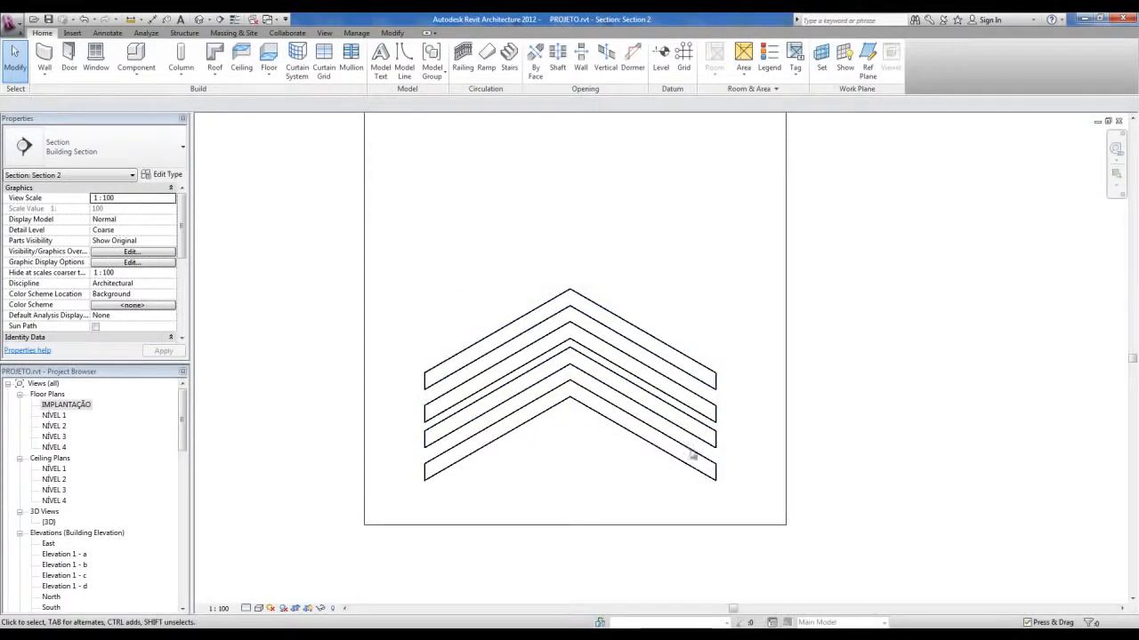
pyautogui.scroll(1, 689, 453)
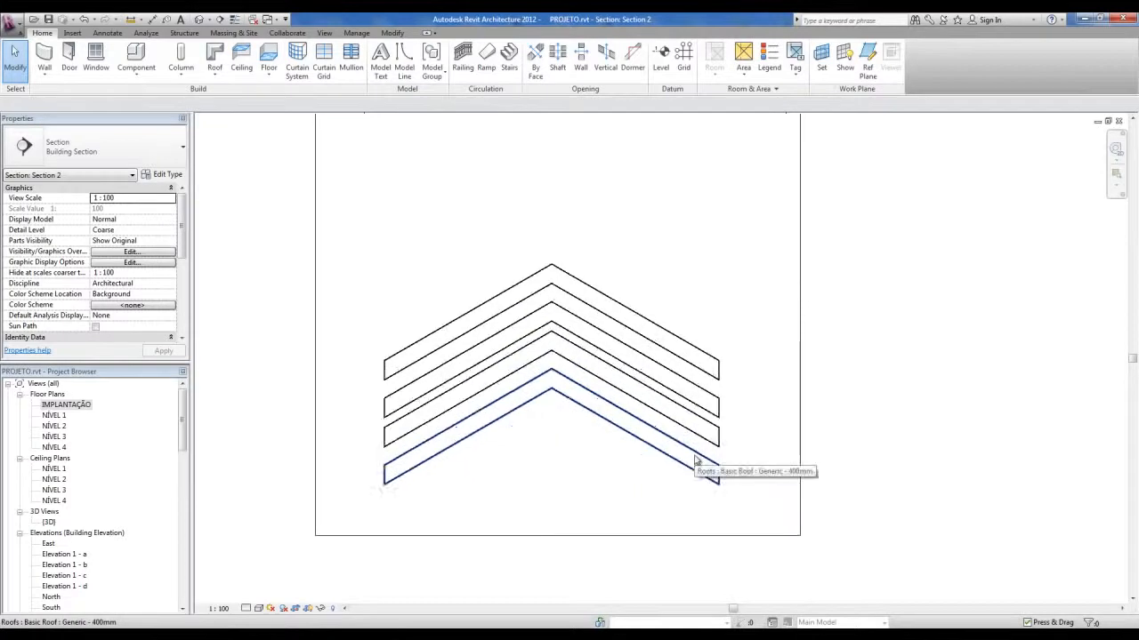
# Examine the building's walls, curtain wall and roof and the stacked roof copies in the 3D view
pyautogui.click(201, 18)
pyautogui.scroll(2, 539, 355)
pyautogui.scroll(2, 612, 436)
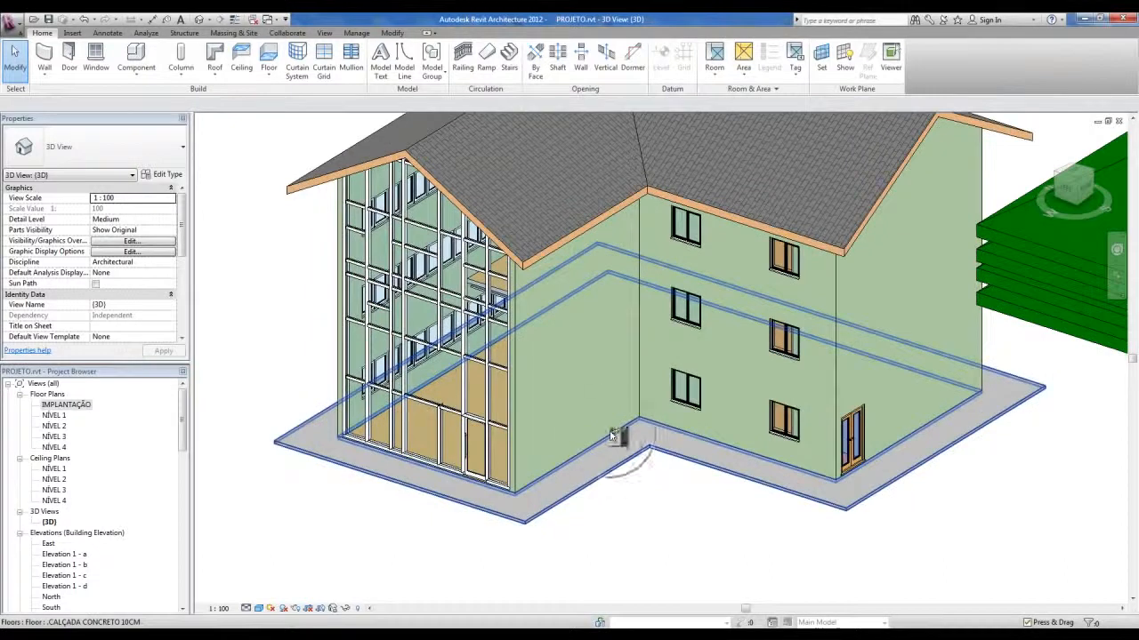
pyautogui.click(579, 413)
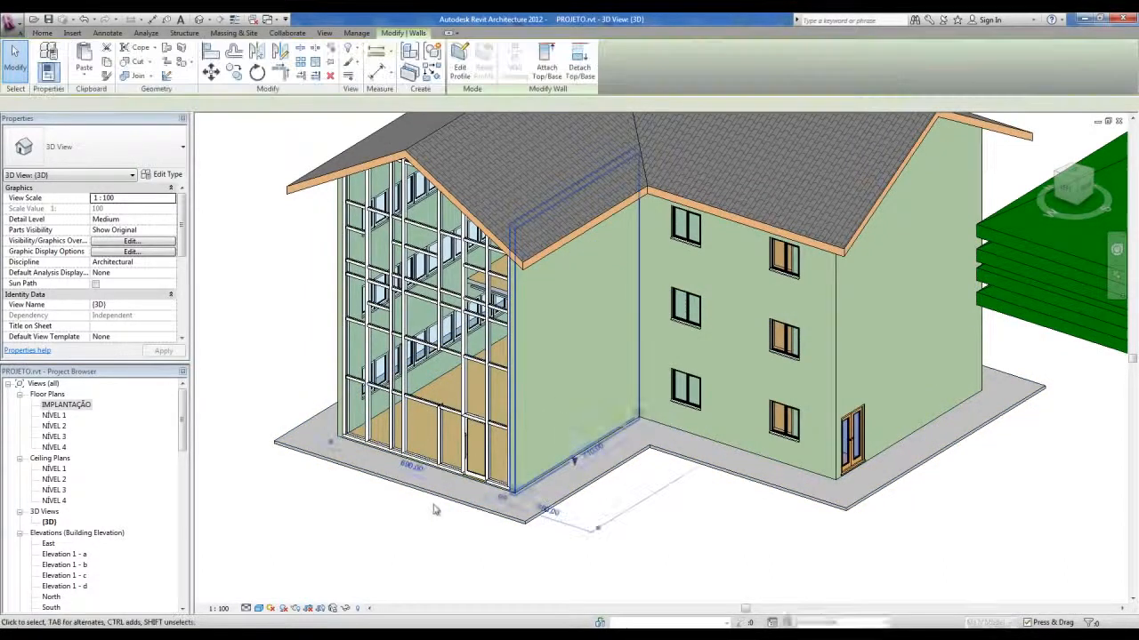
pyautogui.click(435, 510)
pyautogui.click(466, 422)
pyautogui.click(469, 425)
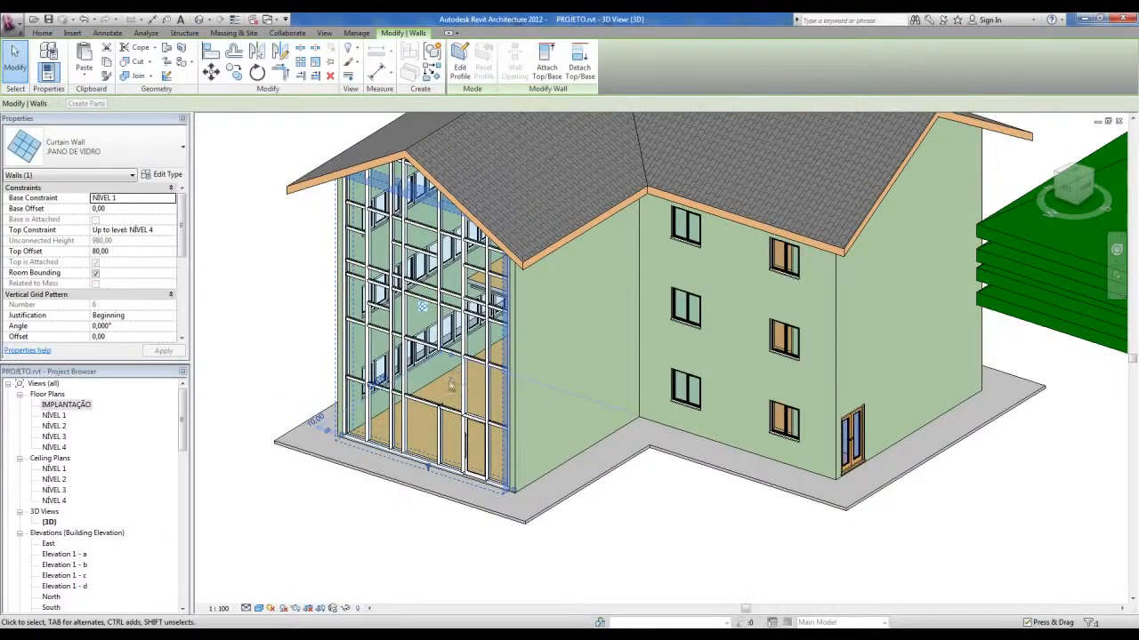
pyautogui.click(671, 528)
pyautogui.scroll(-2, 672, 528)
pyautogui.moveTo(669, 529); pyautogui.dragTo(555, 535, button='middle')
pyautogui.press('ctrl')
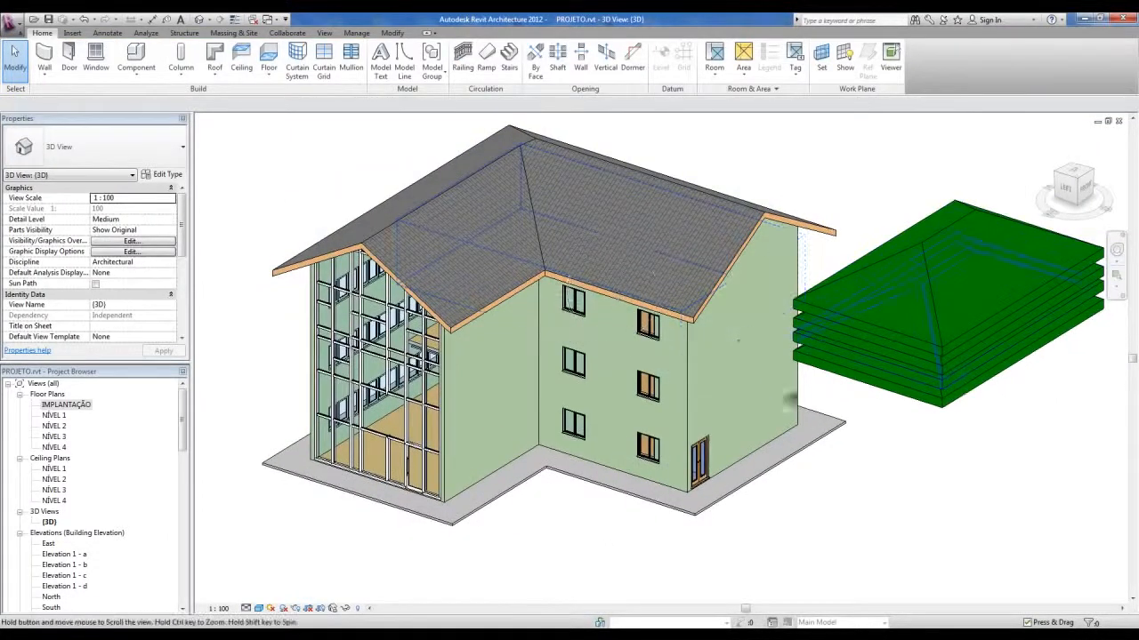
pyautogui.moveTo(1056, 325); pyautogui.dragTo(854, 329, button='middle')
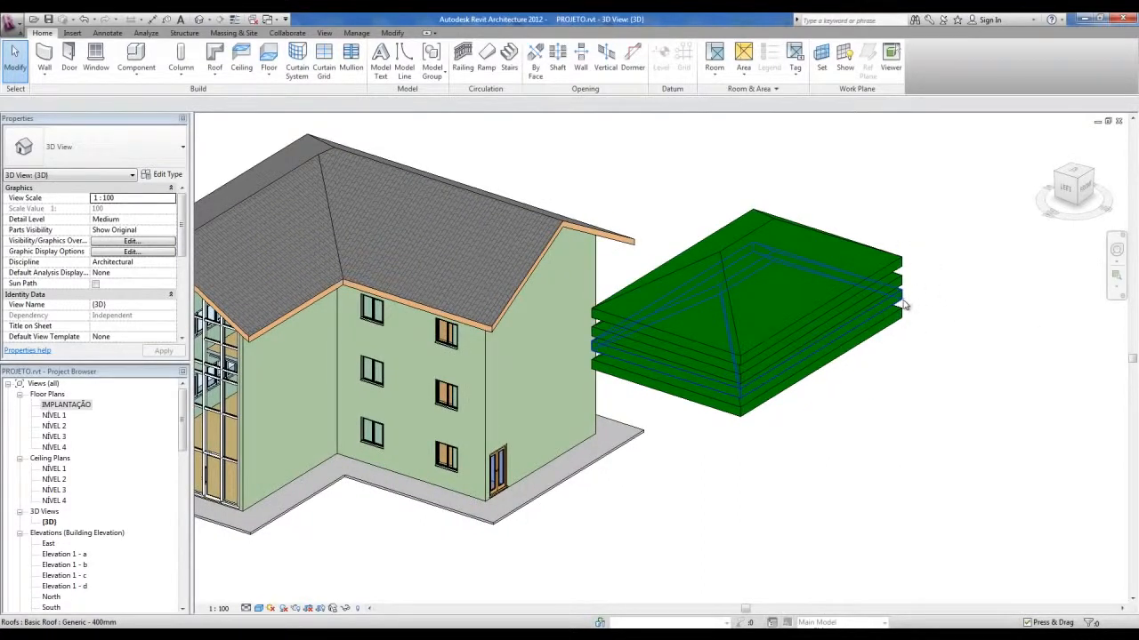
pyautogui.moveTo(788, 432); pyautogui.dragTo(723, 482, button='middle')
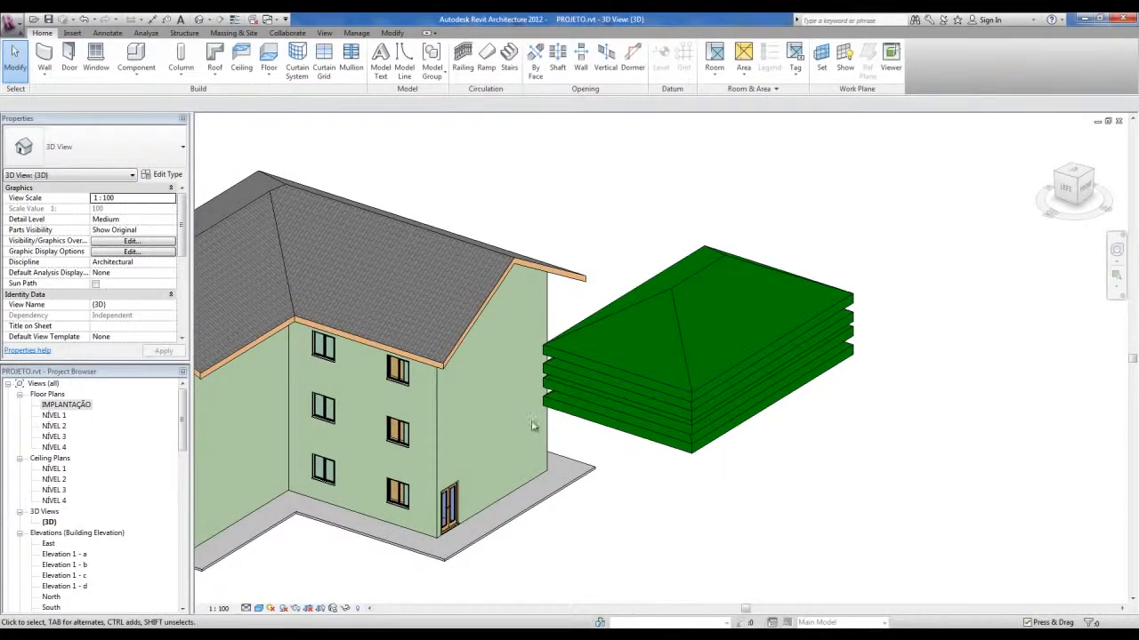
# Examine the four stacked roof copies beside the building, selecting them individually to check their properties
pyautogui.moveTo(572, 485); pyautogui.dragTo(630, 457, button='middle')
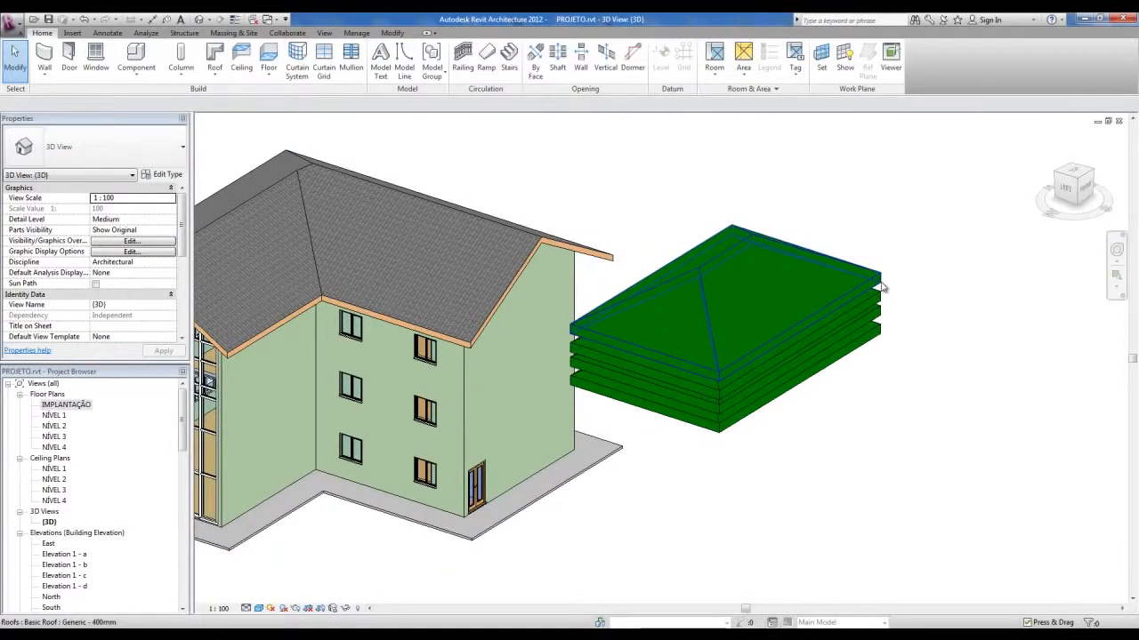
pyautogui.moveTo(555, 466); pyautogui.dragTo(760, 458, button='middle')
pyautogui.scroll(2, 367, 458)
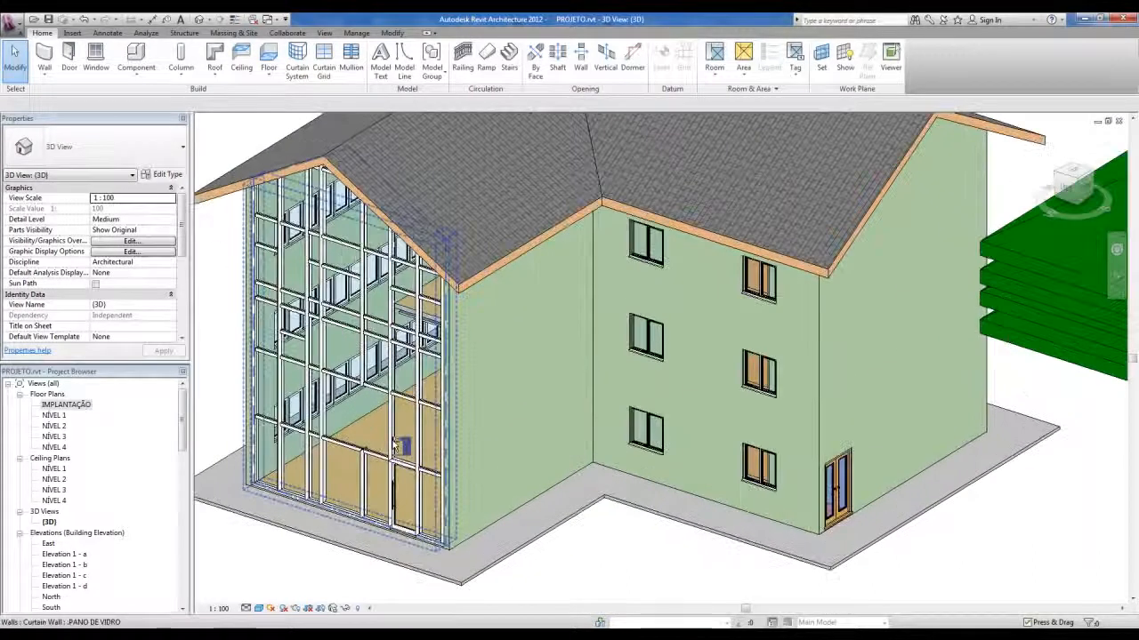
pyautogui.scroll(-3, 392, 450)
pyautogui.moveTo(780, 485); pyautogui.dragTo(498, 480, button='middle')
pyautogui.scroll(1, 869, 290)
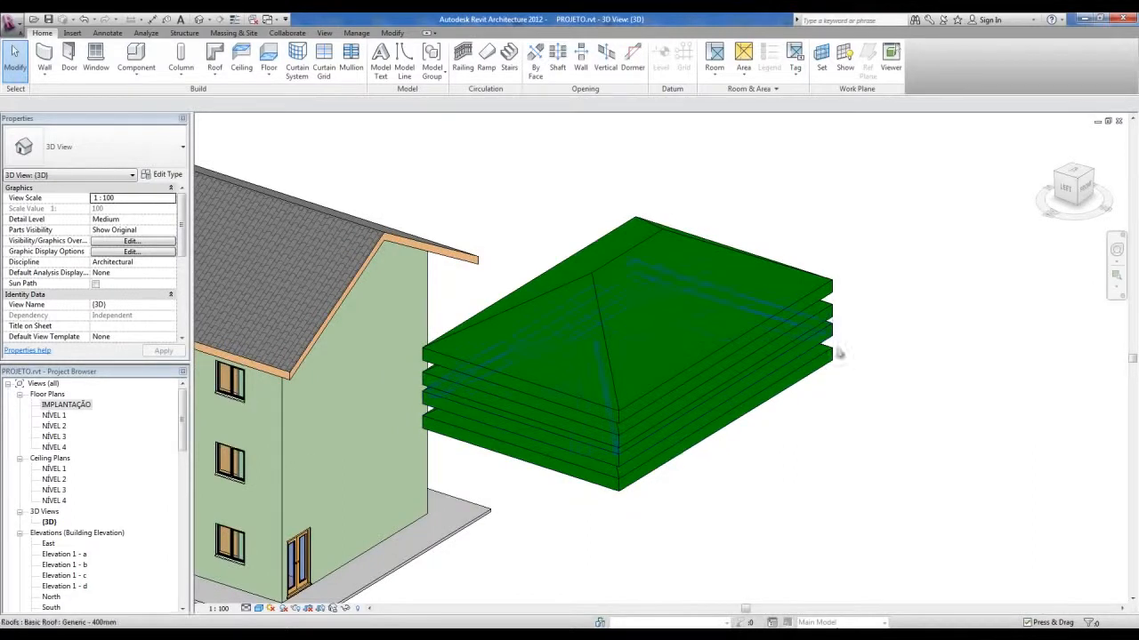
pyautogui.click(827, 352)
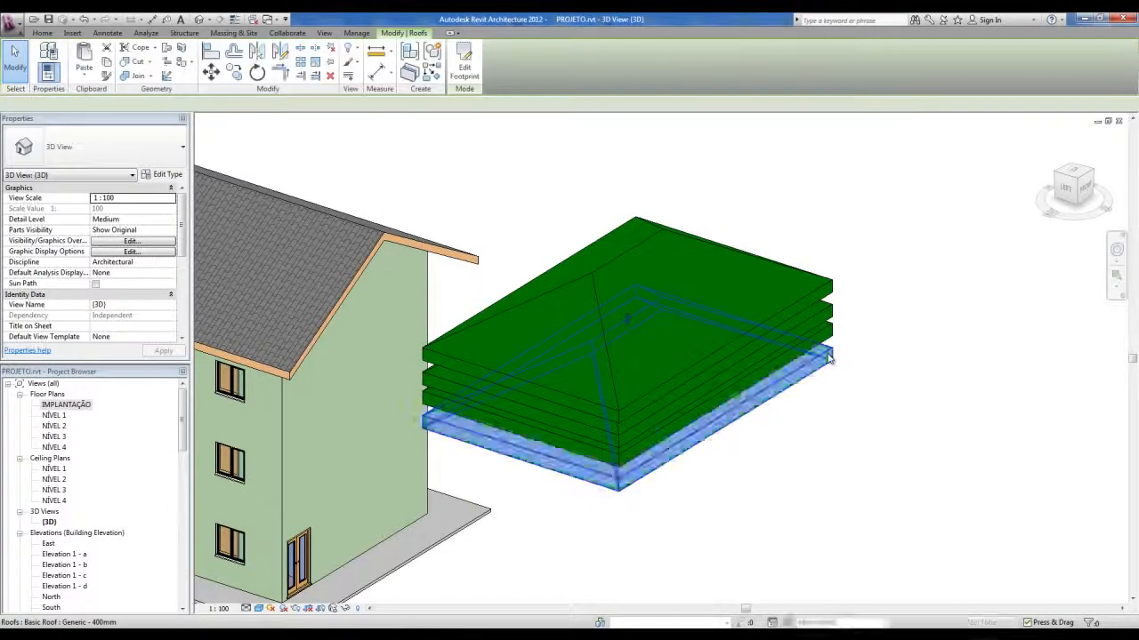
pyautogui.click(871, 341)
pyautogui.click(833, 331)
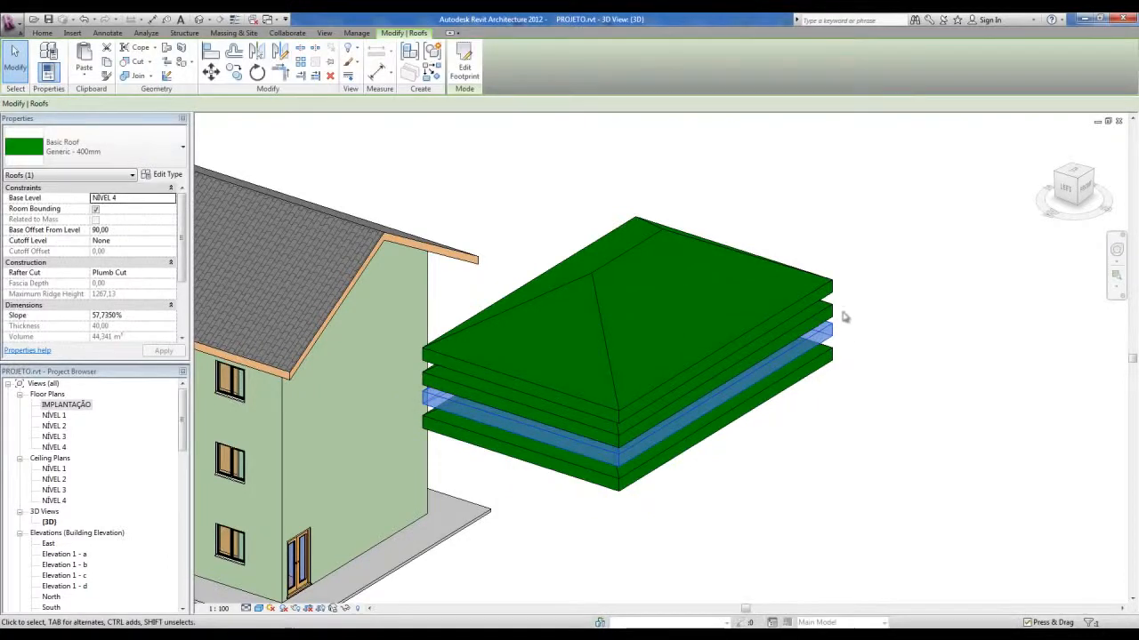
pyautogui.click(830, 298)
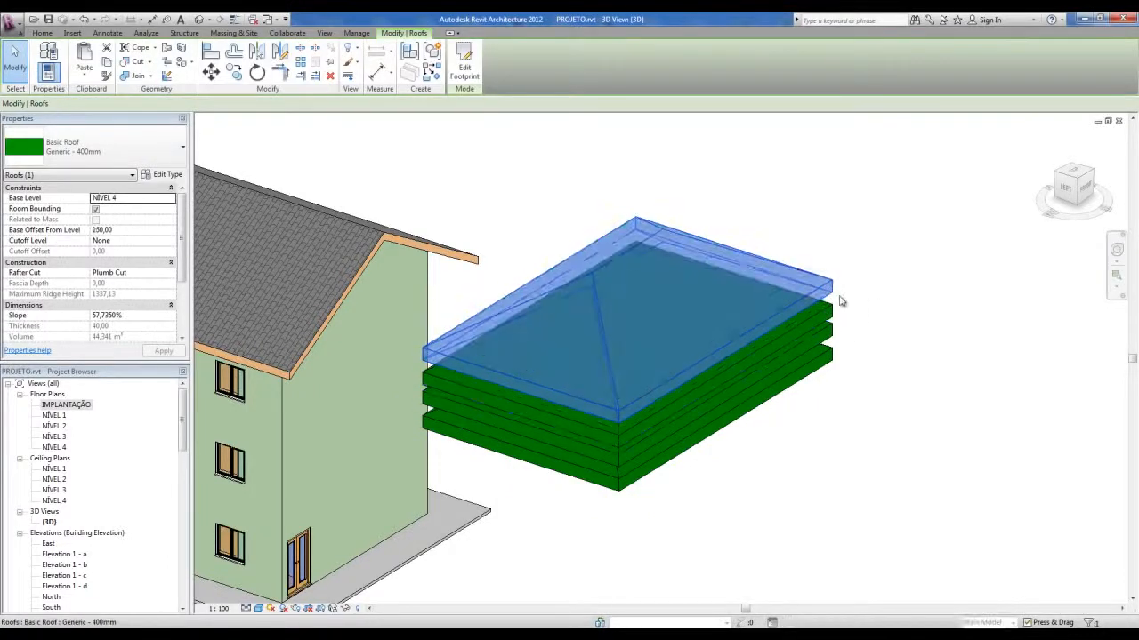
pyautogui.click(881, 472)
# Inspect the glazed curtain wall's mullions around the entrance door up close
pyautogui.moveTo(926, 471); pyautogui.dragTo(993, 455, button='middle')
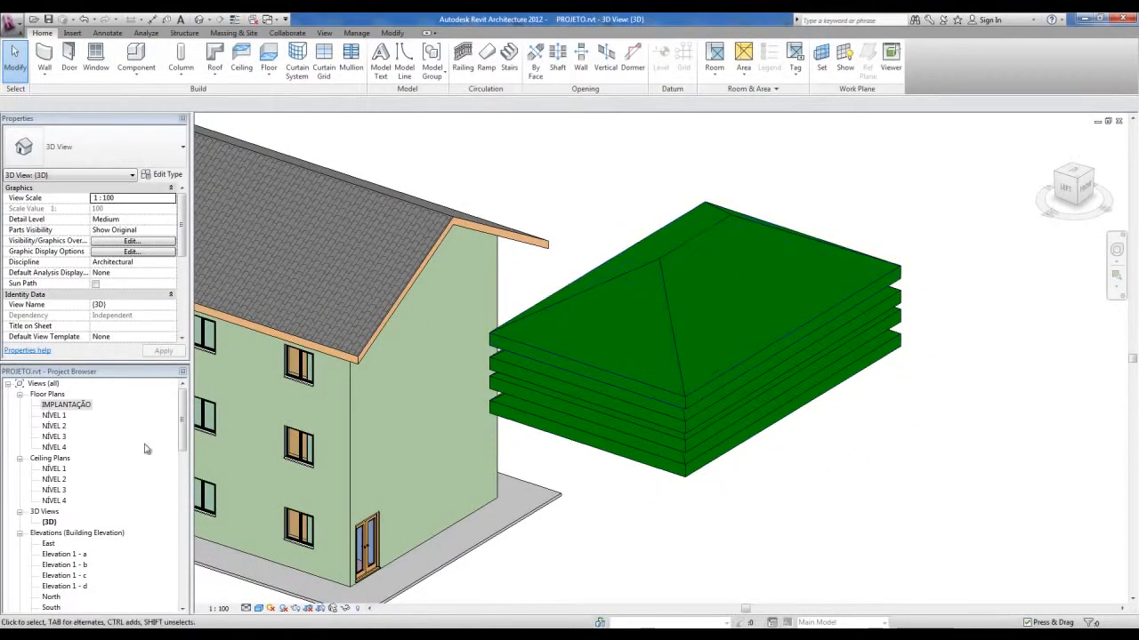
pyautogui.keyDown('shift'); pyautogui.moveTo(625, 449); pyautogui.dragTo(327, 409, button='middle'); pyautogui.keyUp('shift')
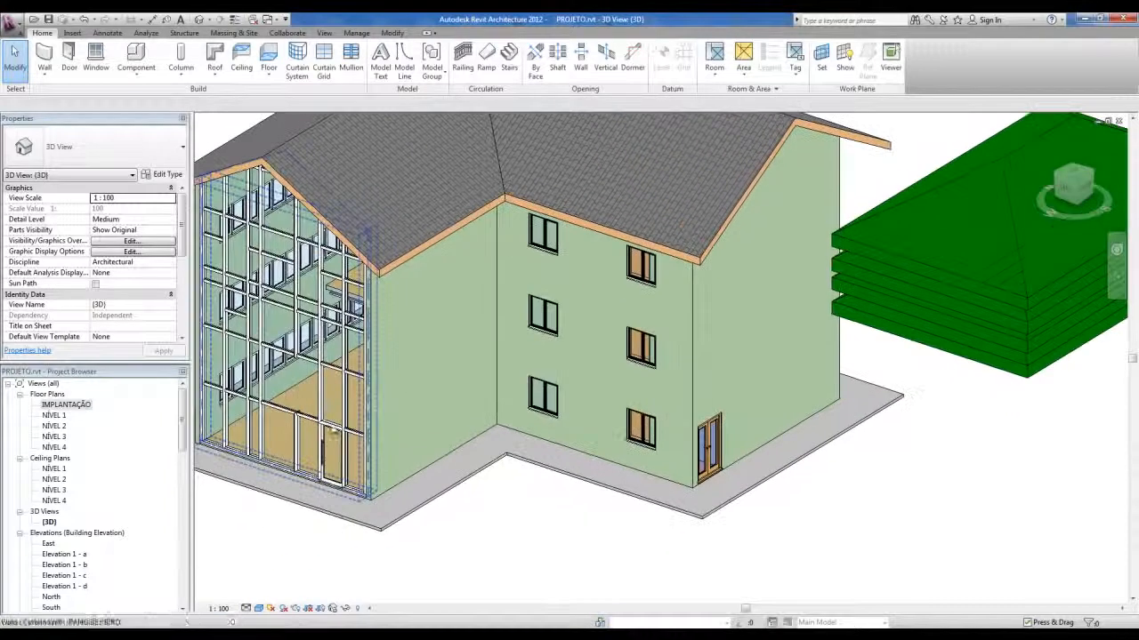
pyautogui.scroll(4, 427, 396)
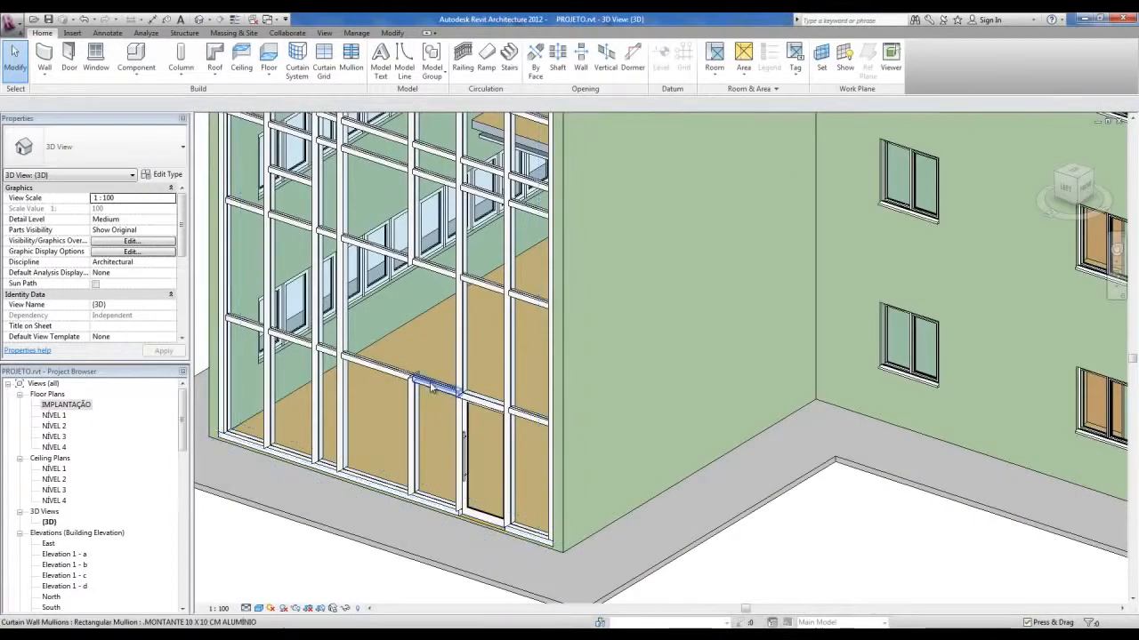
# Duplicate the rectangular curtain wall mullion type .MONTANTE 5 X 5 CM ALUMÍNIO and name the copy .PERFIL TERÇA
pyautogui.moveTo(183, 426); pyautogui.dragTo(195, 490)
pyautogui.click(19, 470)
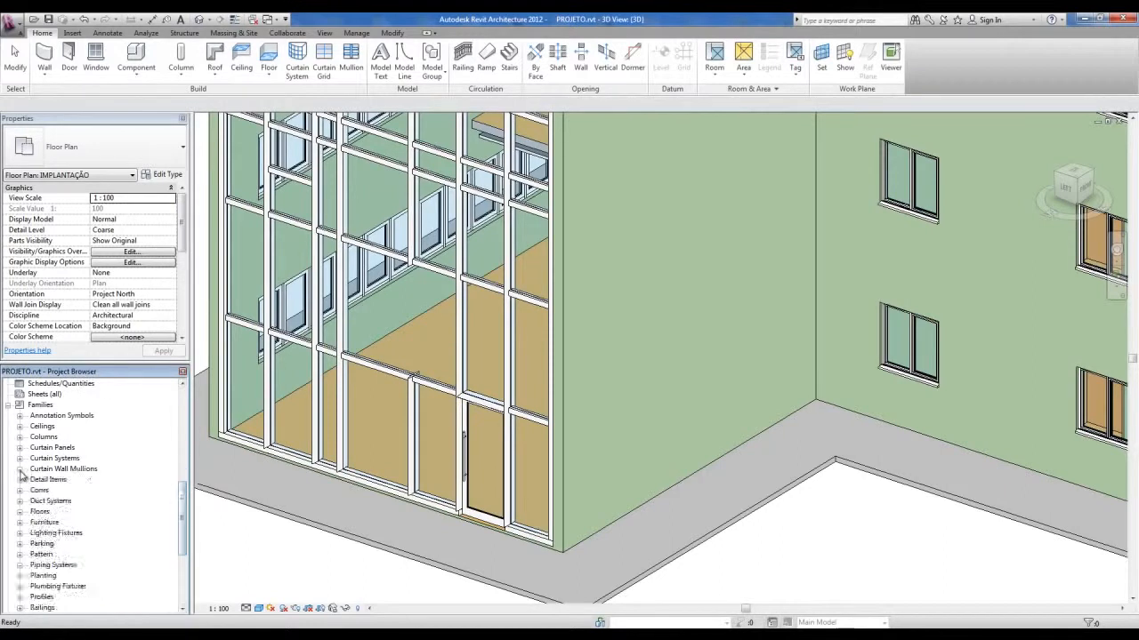
pyautogui.click(20, 470)
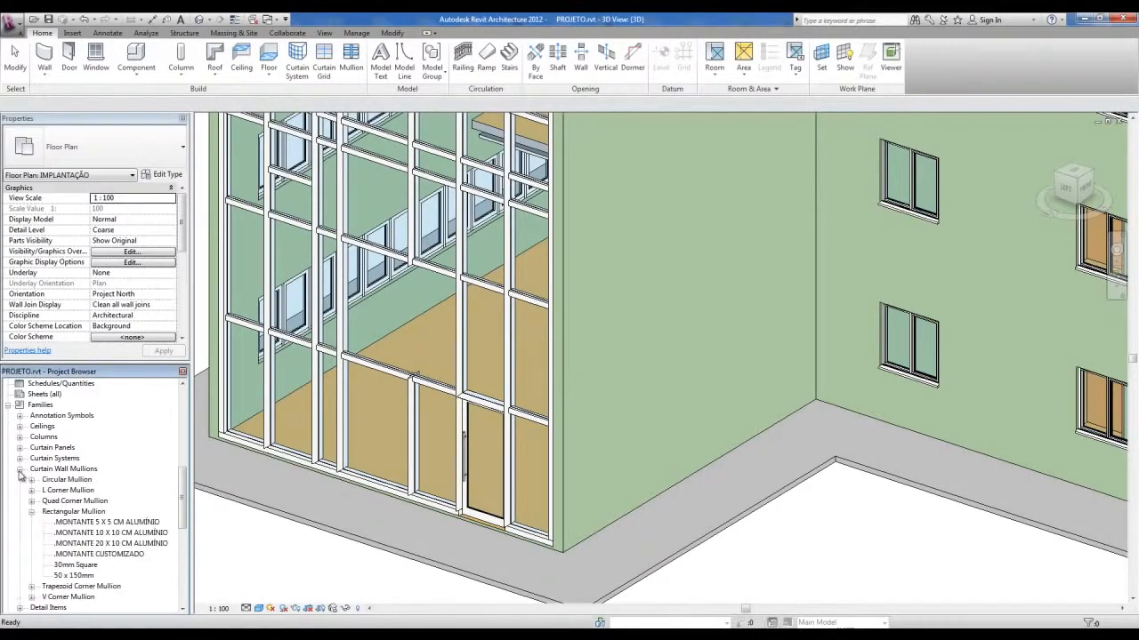
pyautogui.click(32, 513)
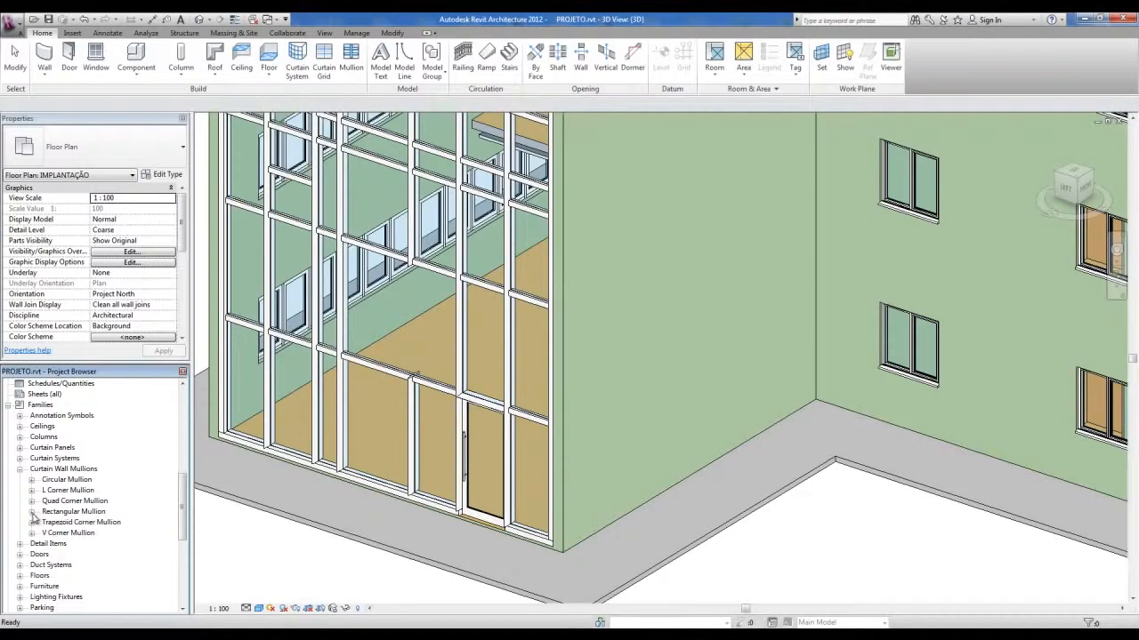
pyautogui.click(31, 512)
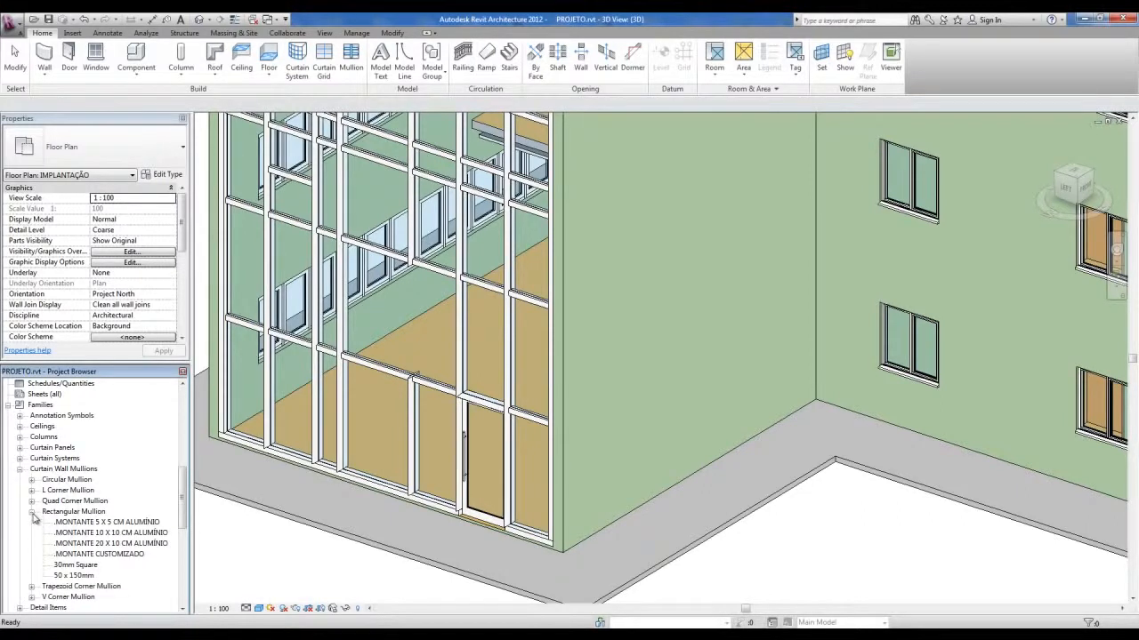
pyautogui.click(78, 523)
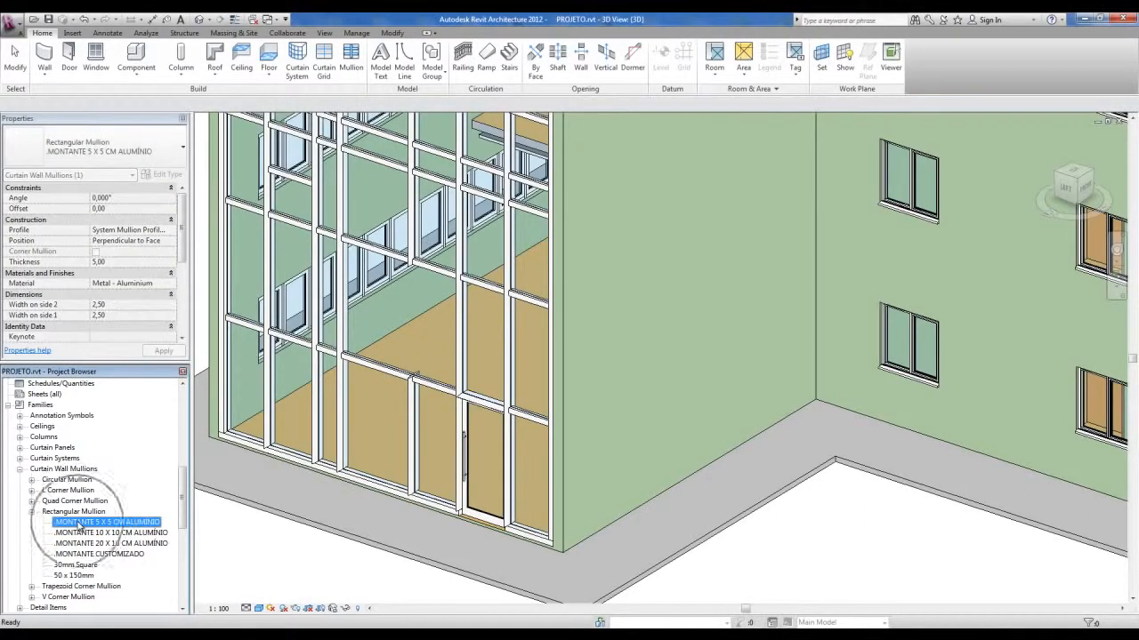
pyautogui.press('ctrl')
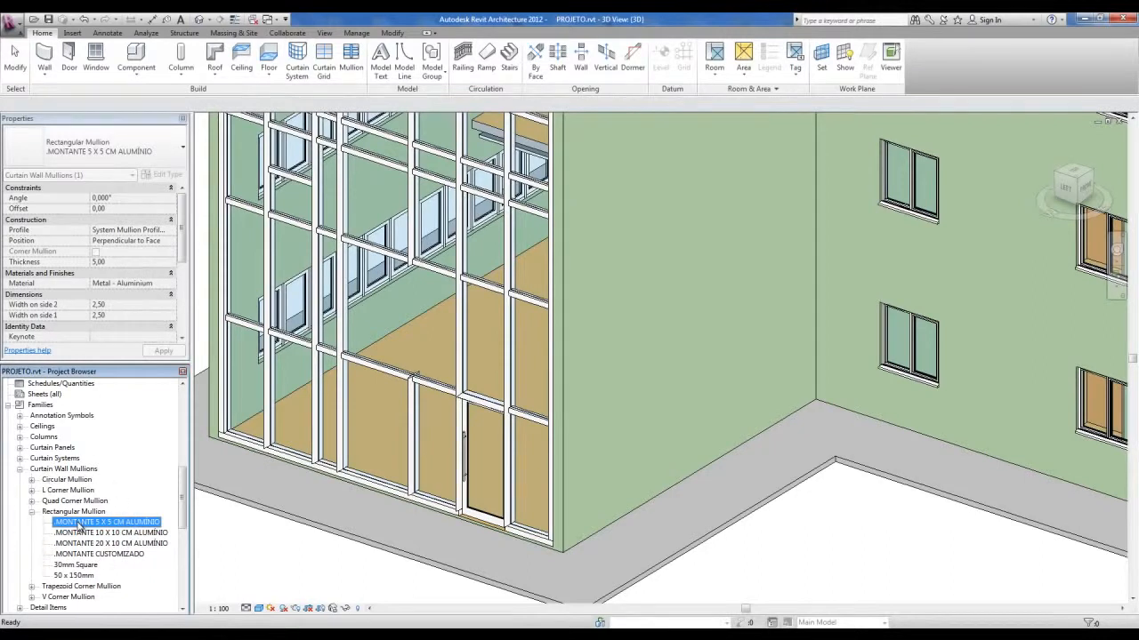
pyautogui.rightClick(78, 525)
pyautogui.click(112, 405)
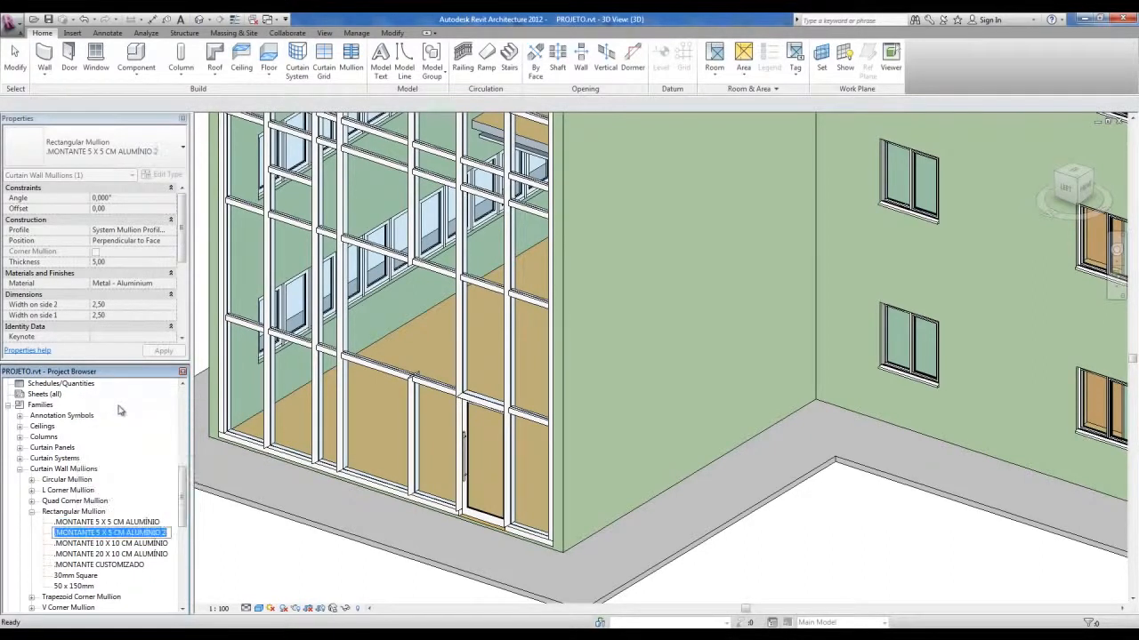
pyautogui.press('BackSpace')
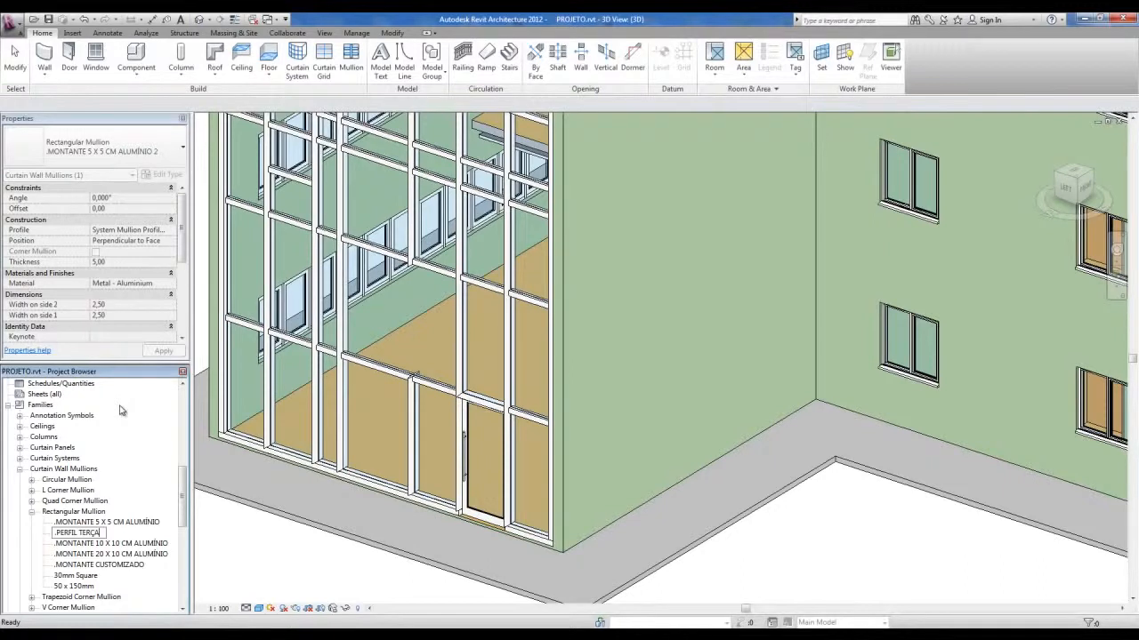
pyautogui.click(296, 571)
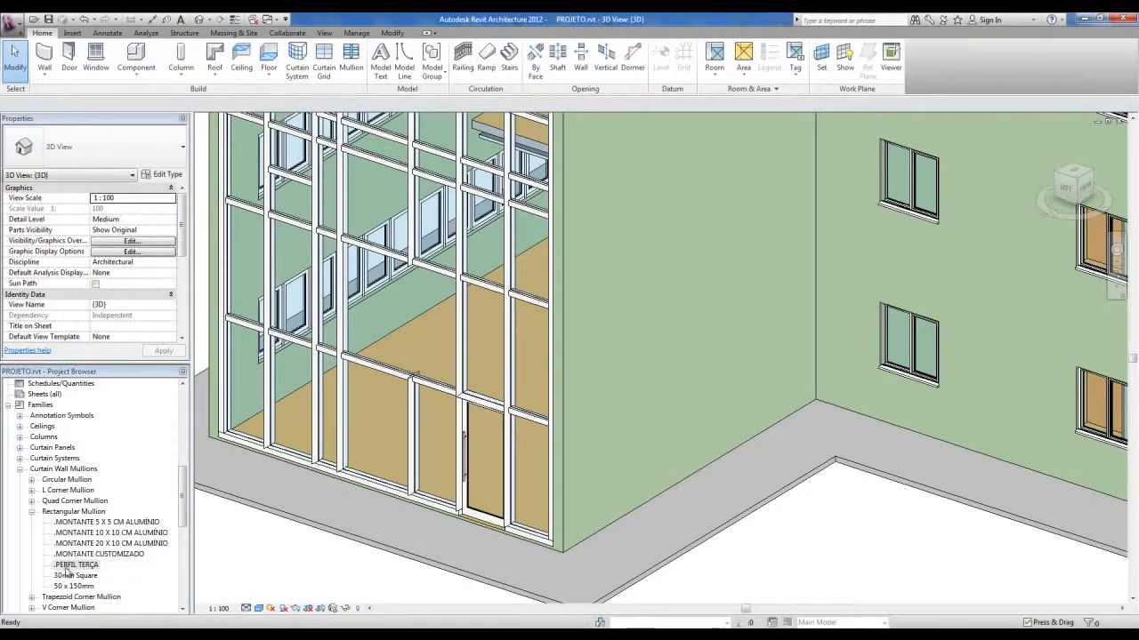
# In the .PERFIL TERÇA type properties, set the thickness to 12 and the width on both sides to 3
pyautogui.doubleClick(71, 566)
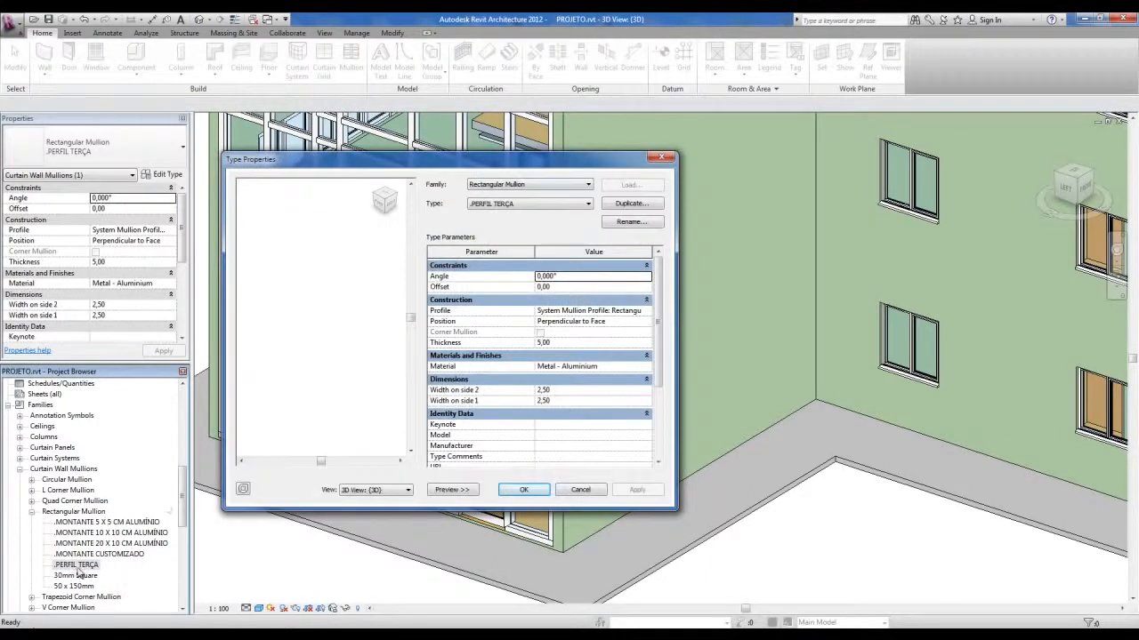
pyautogui.click(449, 490)
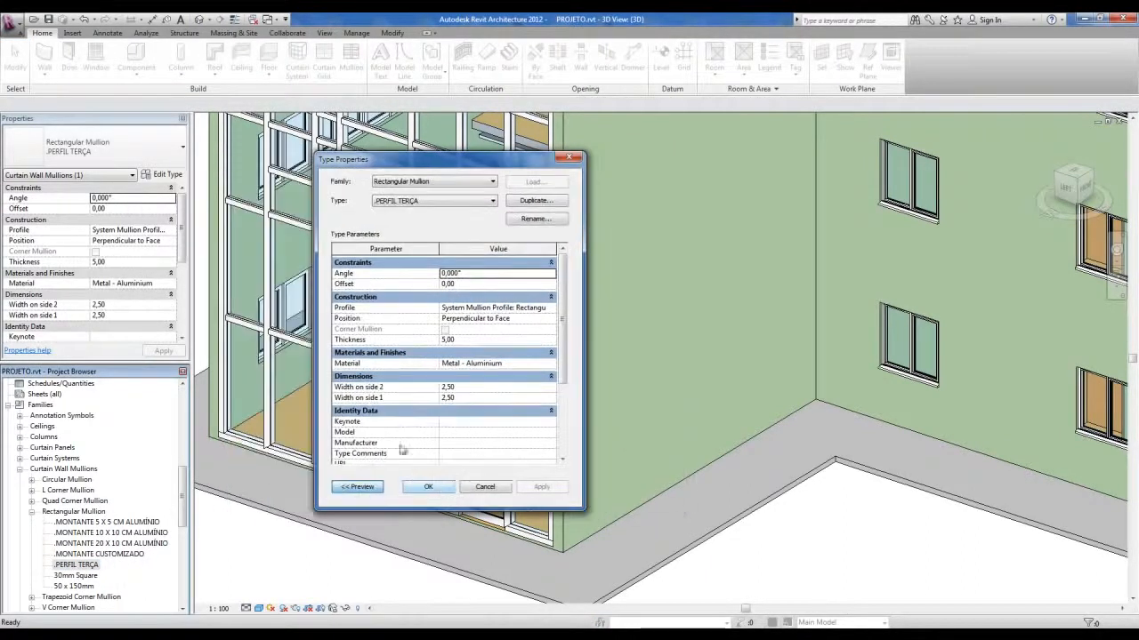
pyautogui.moveTo(479, 158); pyautogui.dragTo(518, 126)
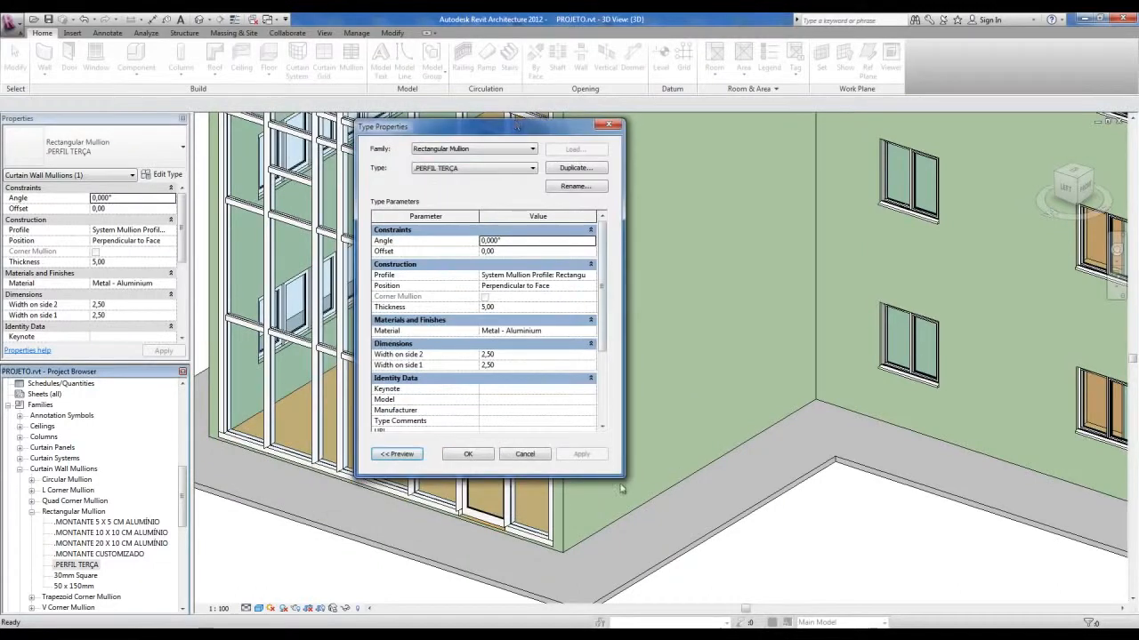
pyautogui.moveTo(601, 297)
pyautogui.mouseDown()
pyautogui.moveTo(602, 310)
pyautogui.moveTo(600, 291)
pyautogui.mouseUp()
pyautogui.click(1023, 634)
pyautogui.click(1069, 590)
pyautogui.moveTo(492, 133); pyautogui.dragTo(479, 133)
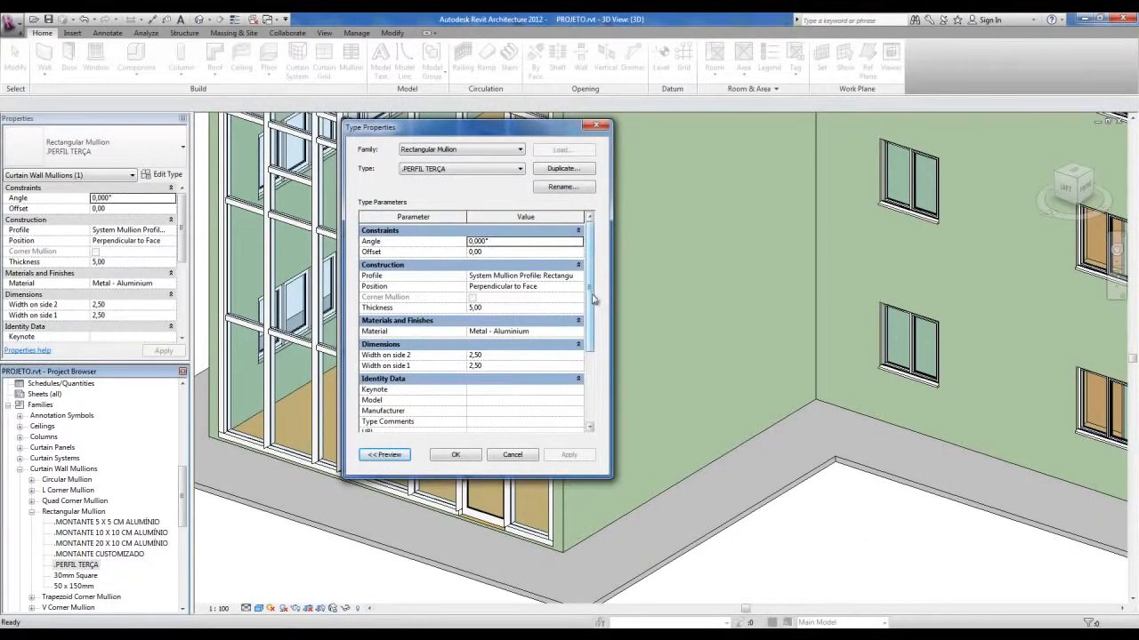
pyautogui.moveTo(591, 289); pyautogui.dragTo(592, 296)
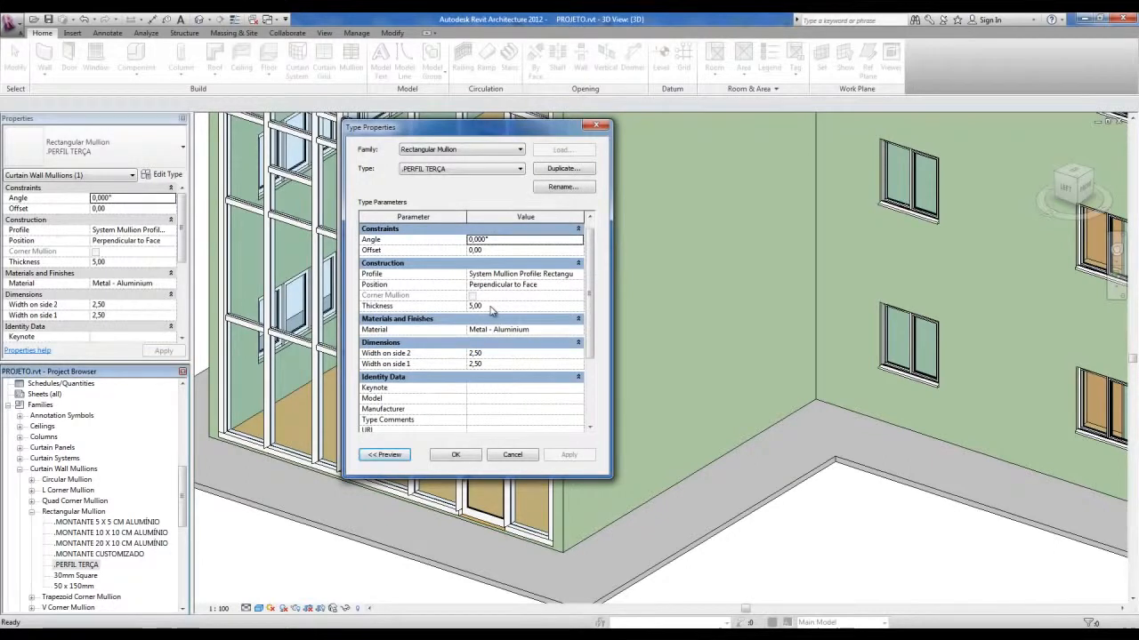
pyautogui.click(490, 306)
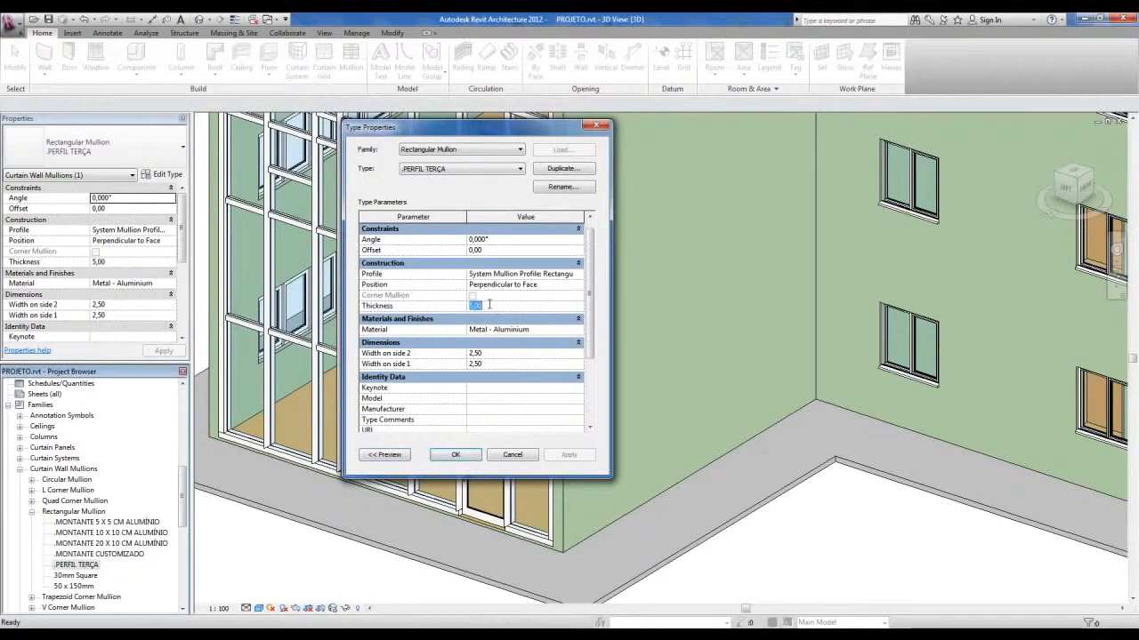
pyautogui.write('12')
pyautogui.click(499, 353)
pyautogui.write('3')
pyautogui.click(499, 364)
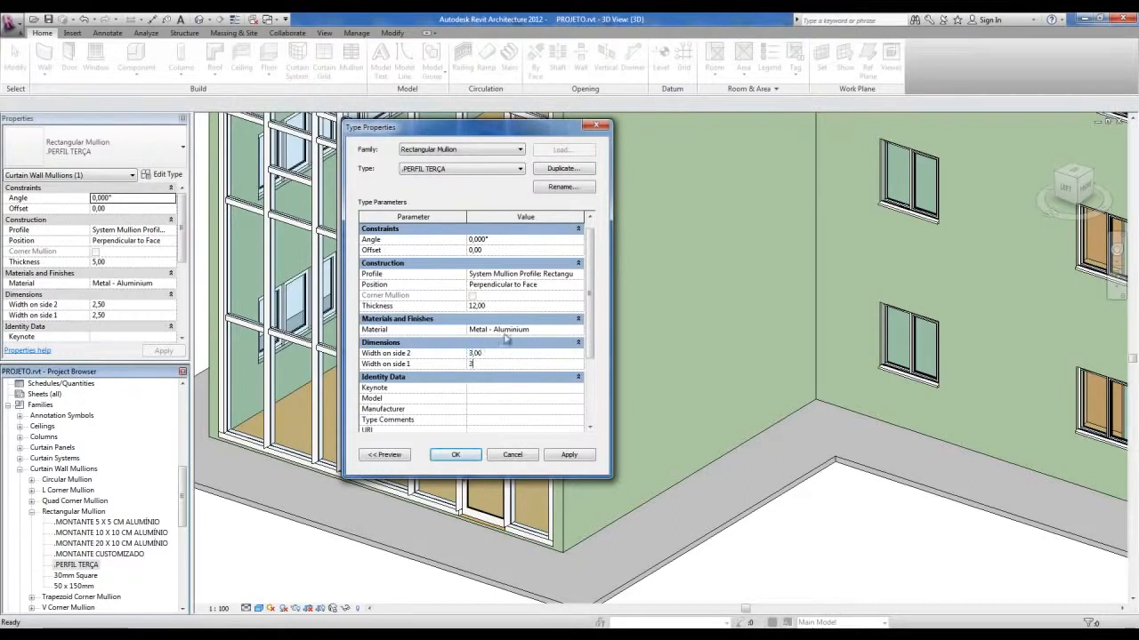
# Assign the .MADEIRA material to the .PERFIL TERÇA mullion type
pyautogui.click(532, 329)
pyautogui.click(578, 330)
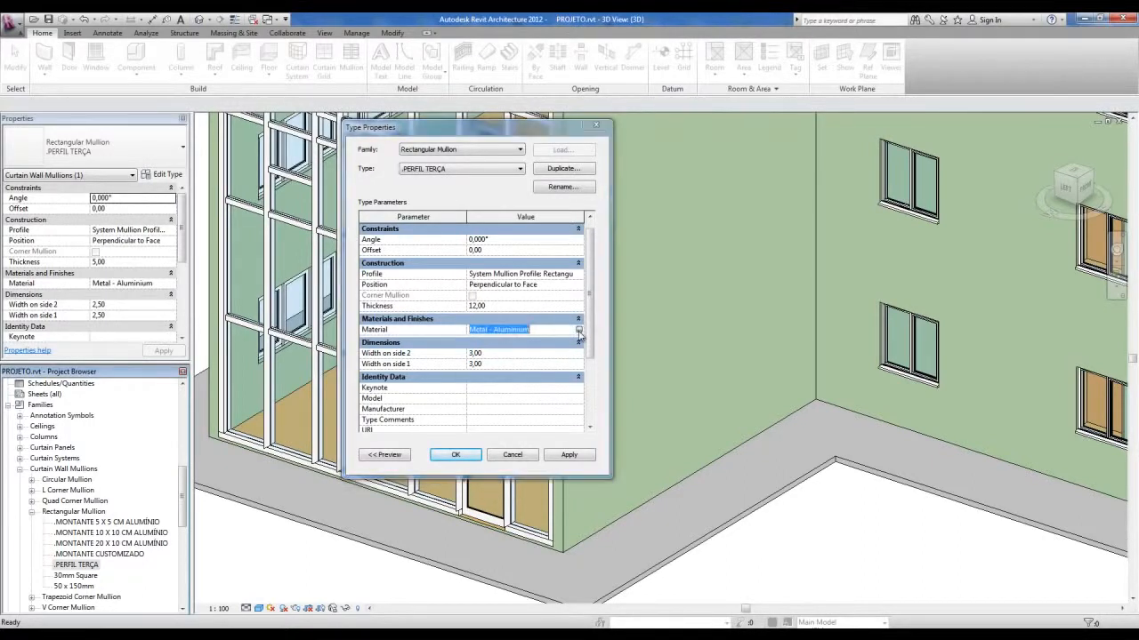
pyautogui.moveTo(525, 283); pyautogui.dragTo(521, 194)
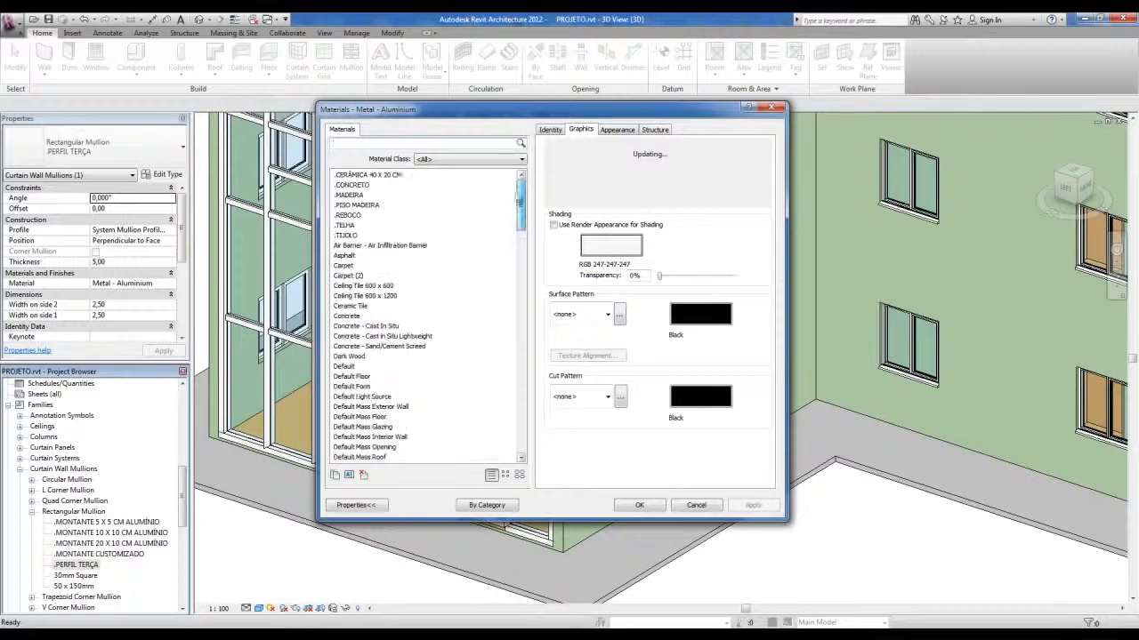
pyautogui.click(340, 195)
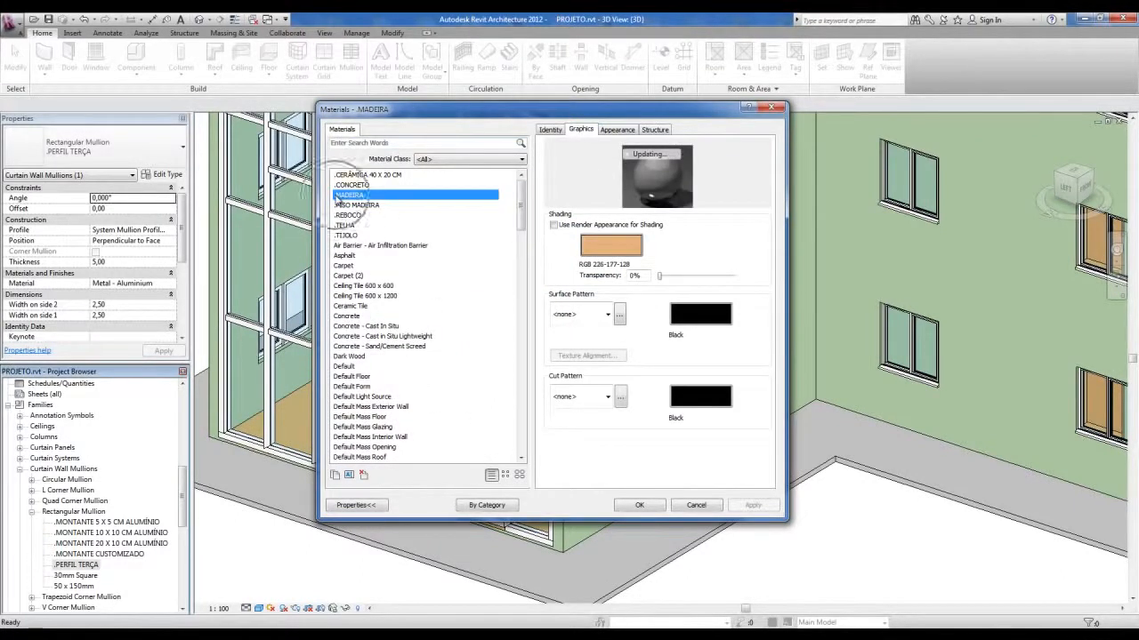
pyautogui.click(639, 506)
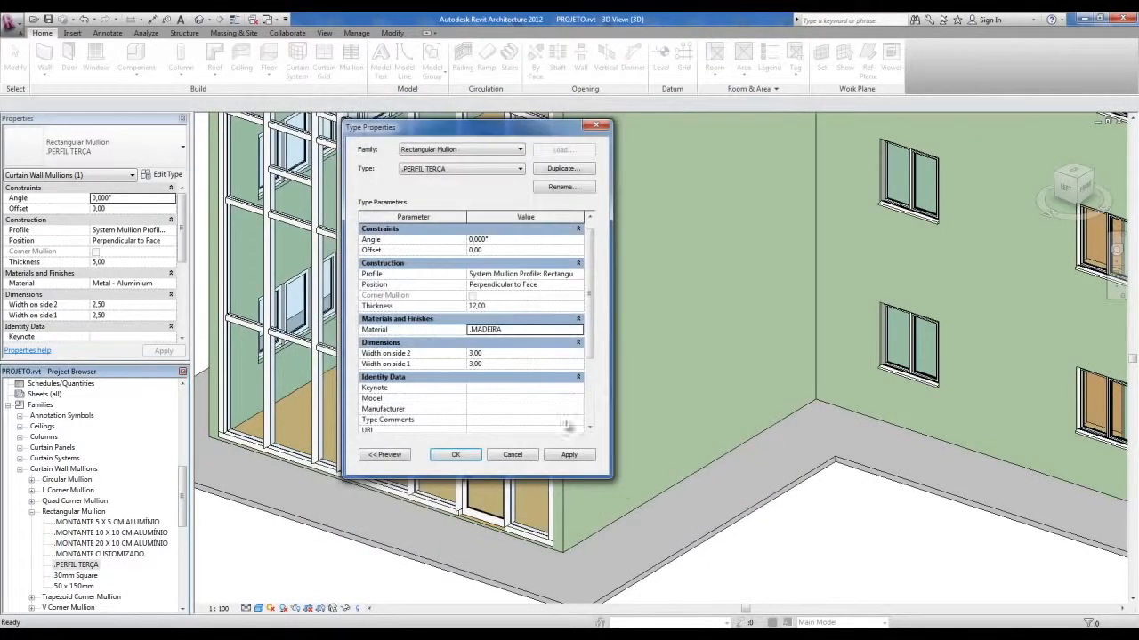
# Set the .PERFIL TERÇA mullion type's offset to 6 and accept its type properties
pyautogui.click(491, 365)
pyautogui.click(487, 250)
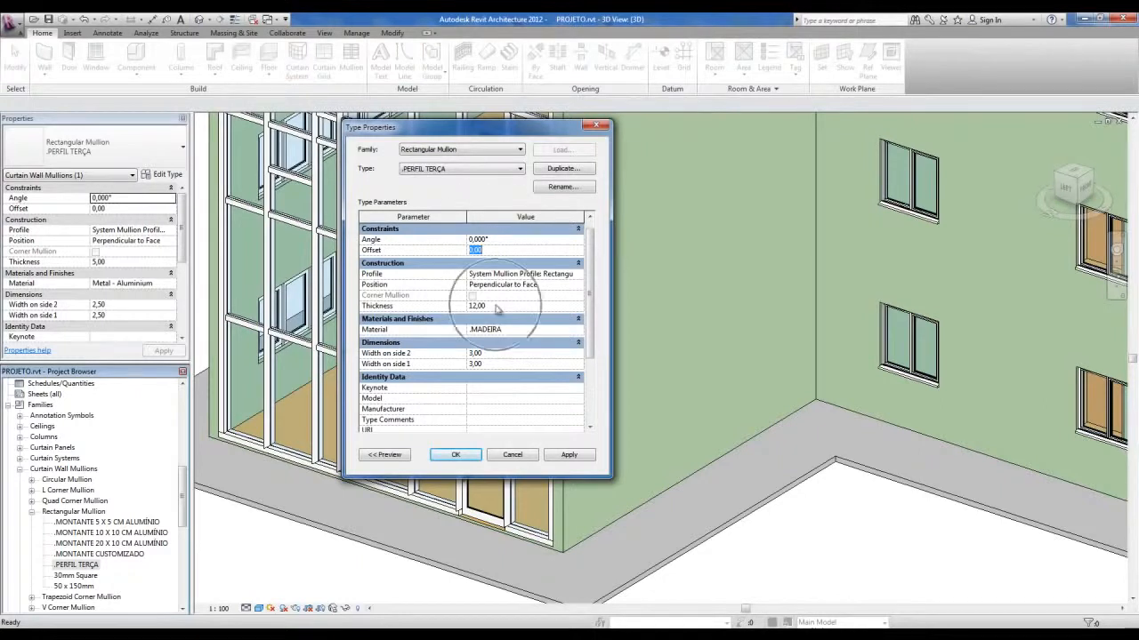
pyautogui.write('0')
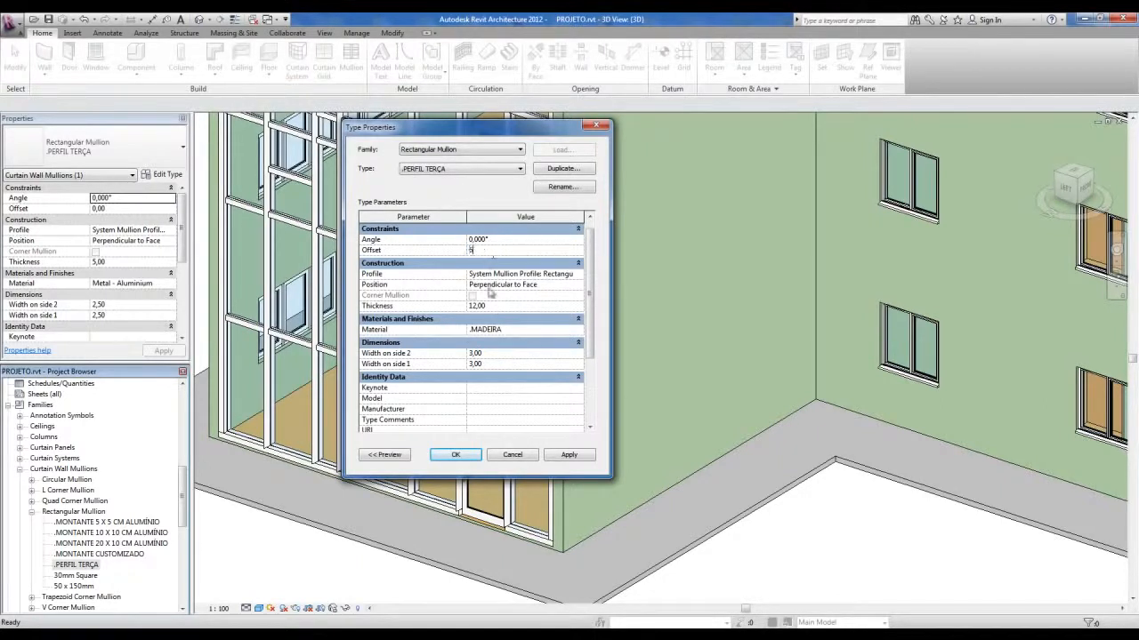
pyautogui.click(492, 307)
pyautogui.click(498, 252)
pyautogui.click(451, 455)
# Duplicate the .PERFIL TERÇA mullion type and name the copy .PERFIL CAIBRO
pyautogui.rightClick(78, 565)
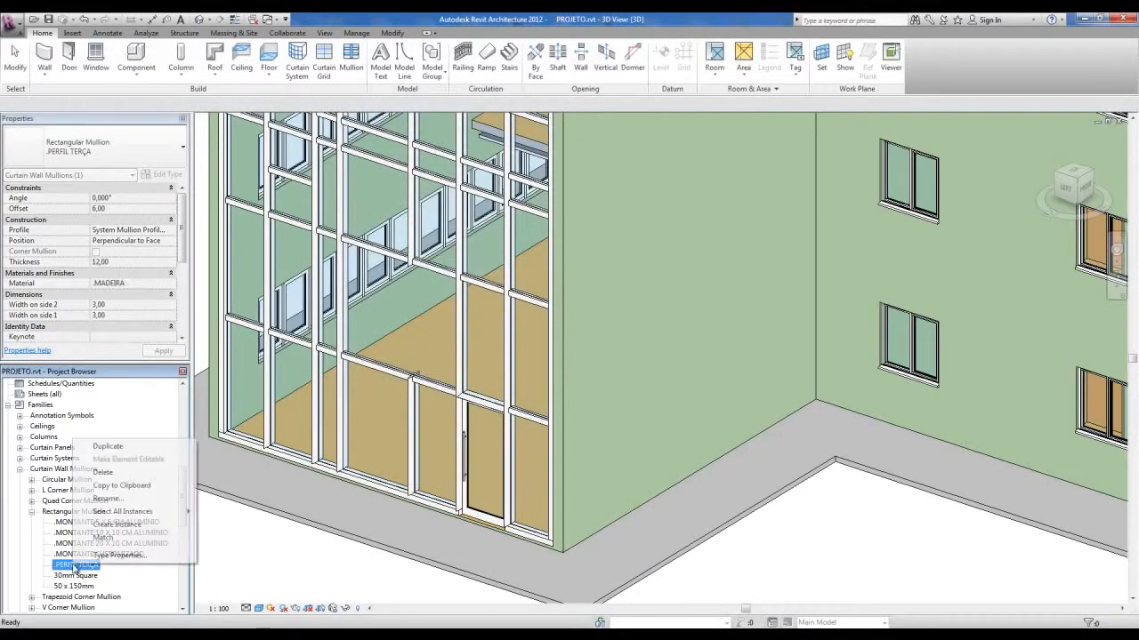
pyautogui.click(107, 446)
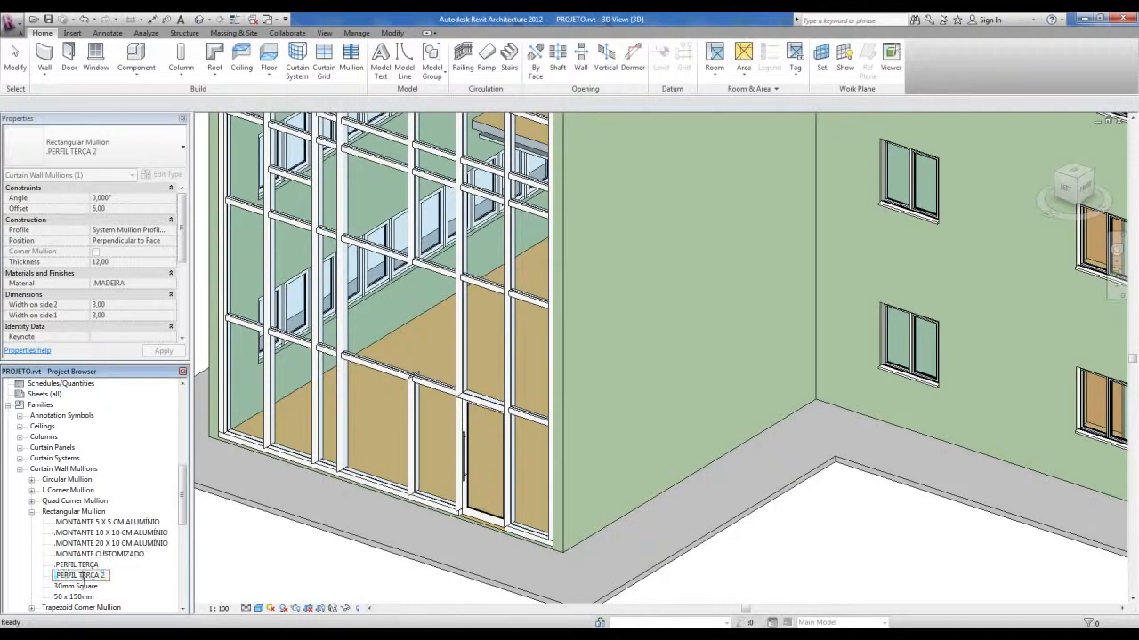
pyautogui.moveTo(79, 575); pyautogui.dragTo(164, 584)
pyautogui.write('CAIBRO')
pyautogui.click(266, 563)
# In the .PERFIL CAIBRO type properties, set the thickness to 6 and the width on both sides to 2.5
pyautogui.doubleClick(83, 566)
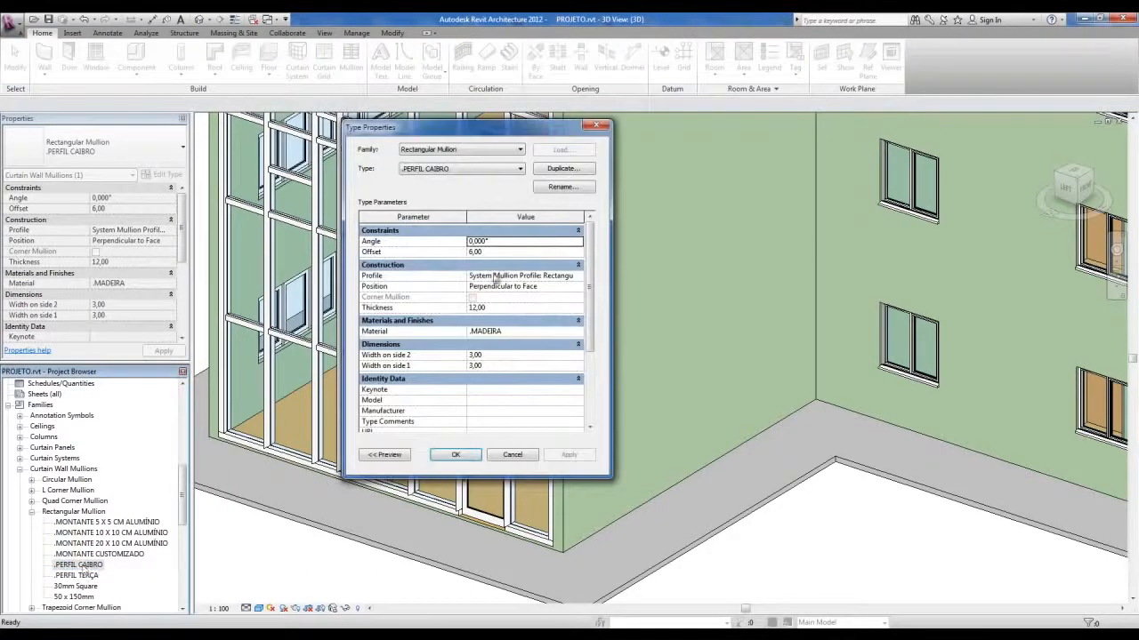
pyautogui.click(512, 308)
pyautogui.doubleClick(513, 308)
pyautogui.write('60')
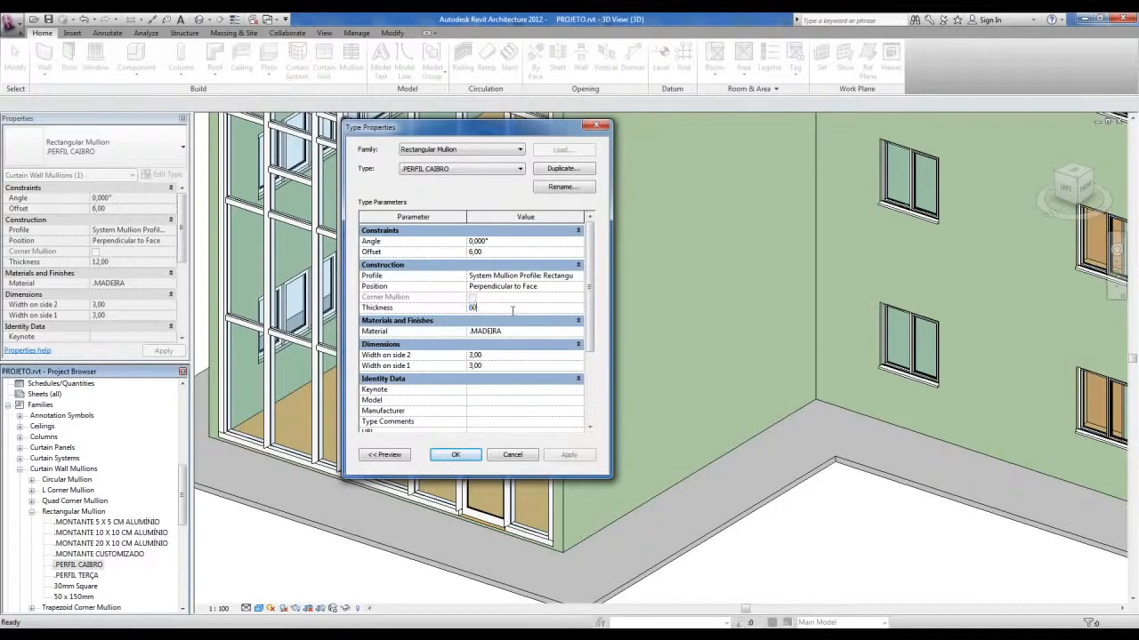
pyautogui.click(509, 355)
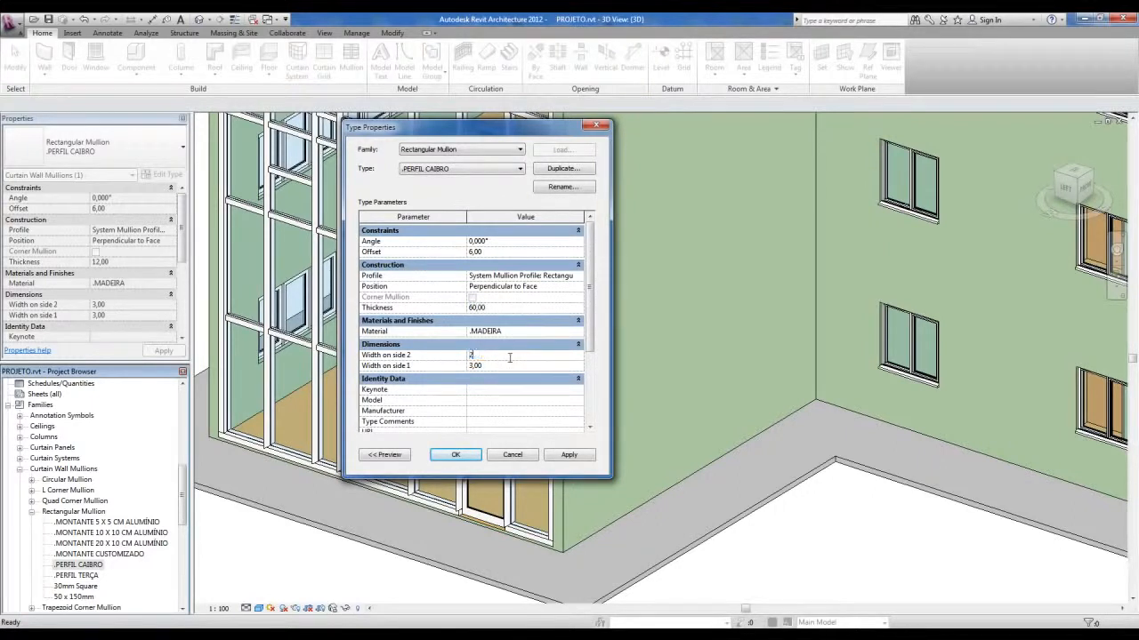
pyautogui.click(507, 356)
pyautogui.click(491, 307)
pyautogui.write('6')
pyautogui.click(494, 356)
pyautogui.click(495, 309)
pyautogui.press('ctrl')
# Set the .PERFIL CAIBRO mullion type's offset to 3 and accept its type properties
pyautogui.click(486, 251)
pyautogui.press('ctrl')
pyautogui.write('3')
pyautogui.click(490, 308)
pyautogui.press('ctrl')
pyautogui.click(489, 252)
pyautogui.click(464, 454)
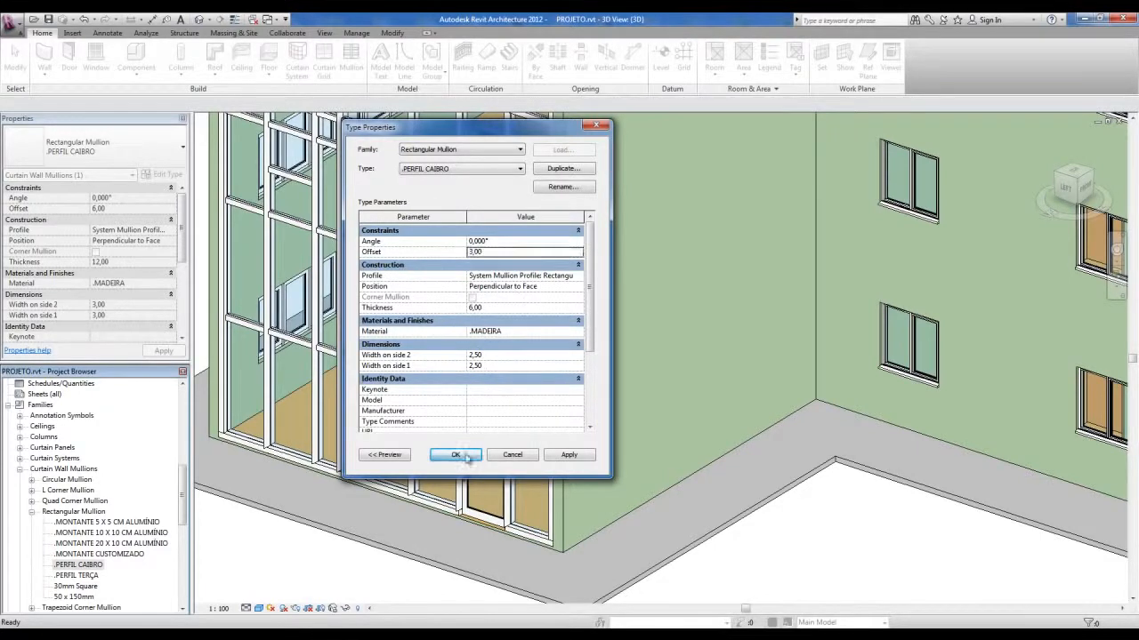
# Duplicate the .PERFIL CAIBRO mullion type and name the copy .PERFIL SARRAFO
pyautogui.rightClick(87, 567)
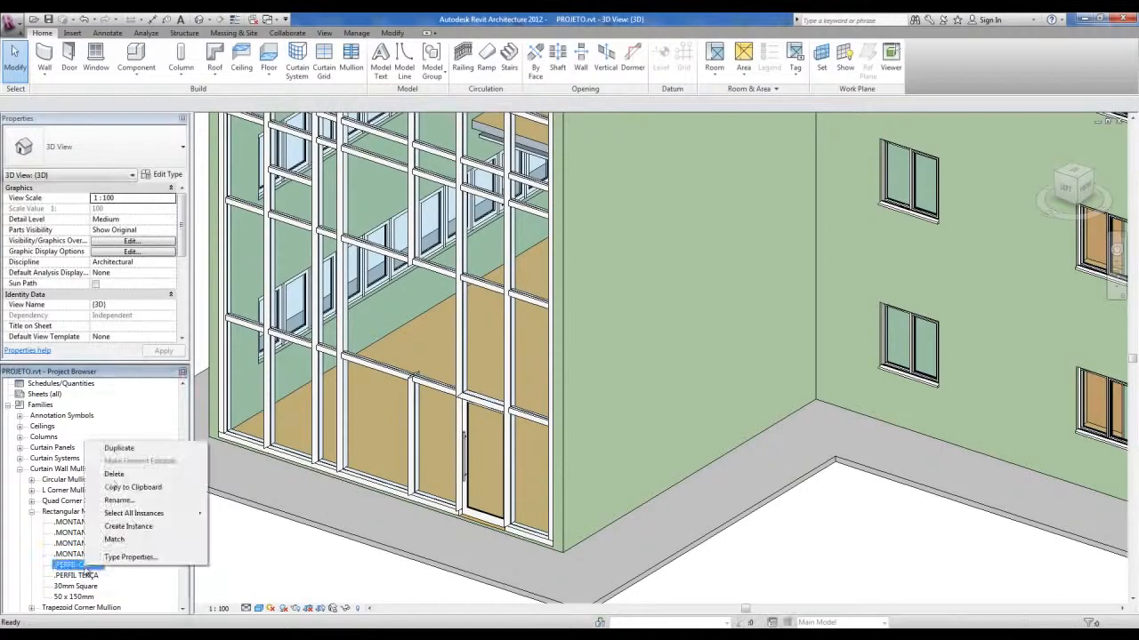
pyautogui.click(119, 449)
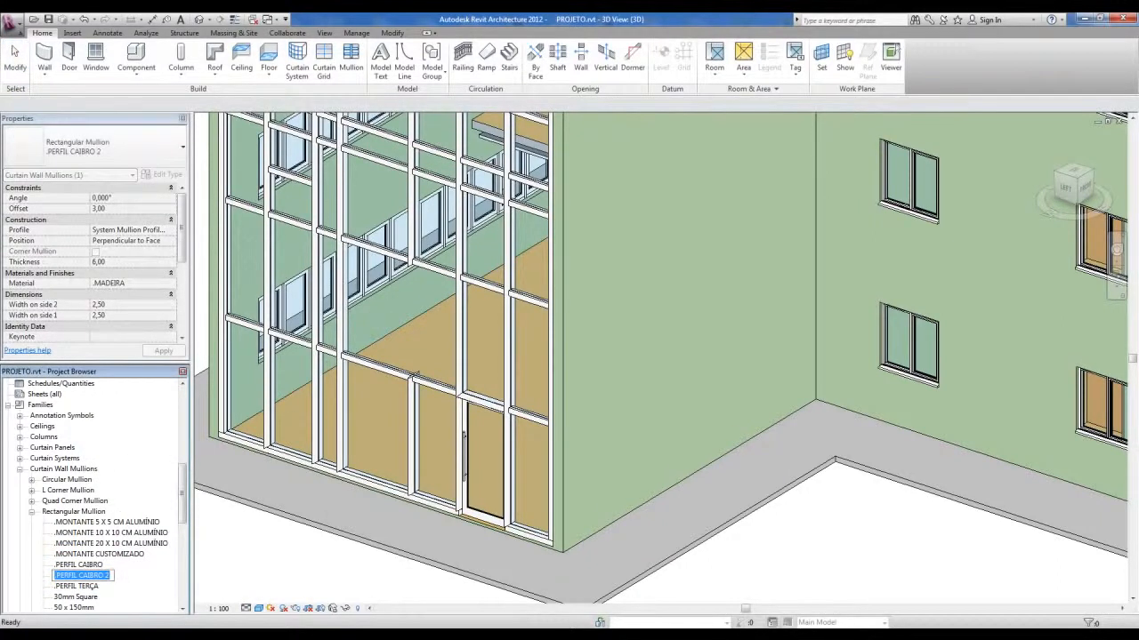
pyautogui.click(80, 575)
pyautogui.moveTo(82, 575); pyautogui.dragTo(139, 580)
pyautogui.write('SARRAFOS')
pyautogui.press('Return')
# Set the .PERFIL SARRAFO mullion type's thickness to 2.5 and accept its type properties
pyautogui.doubleClick(82, 576)
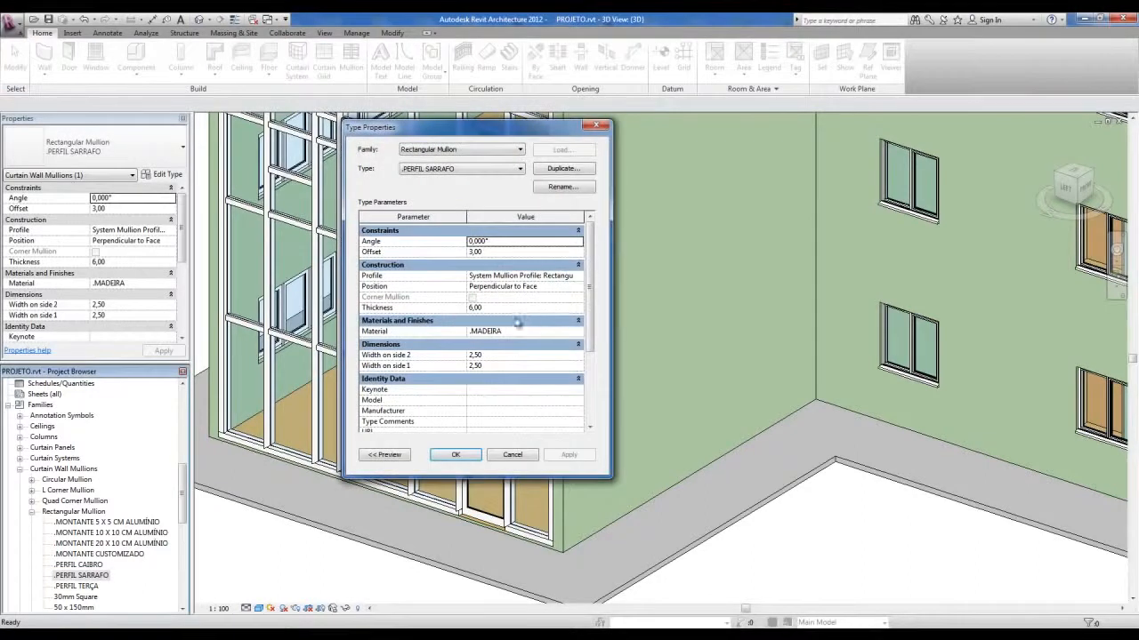
pyautogui.click(495, 308)
pyautogui.write('2,5')
pyautogui.click(499, 355)
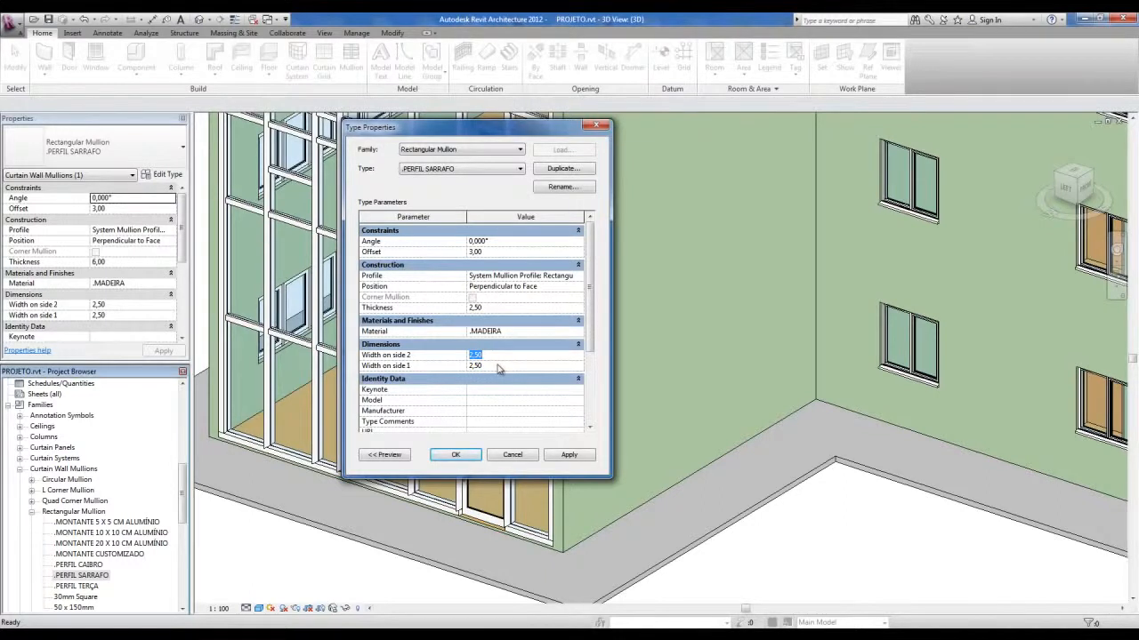
pyautogui.click(498, 366)
pyautogui.click(488, 307)
pyautogui.click(491, 252)
pyautogui.click(494, 308)
pyautogui.click(455, 455)
pyautogui.click(280, 566)
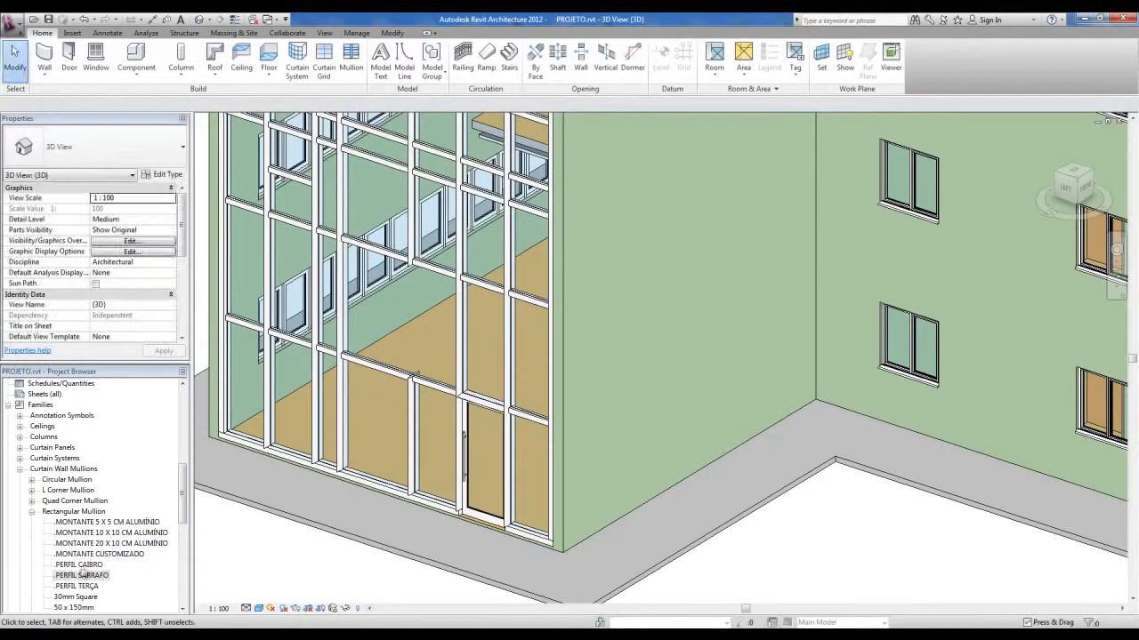
pyautogui.click(83, 567)
pyautogui.click(88, 576)
pyautogui.click(85, 587)
pyautogui.click(259, 579)
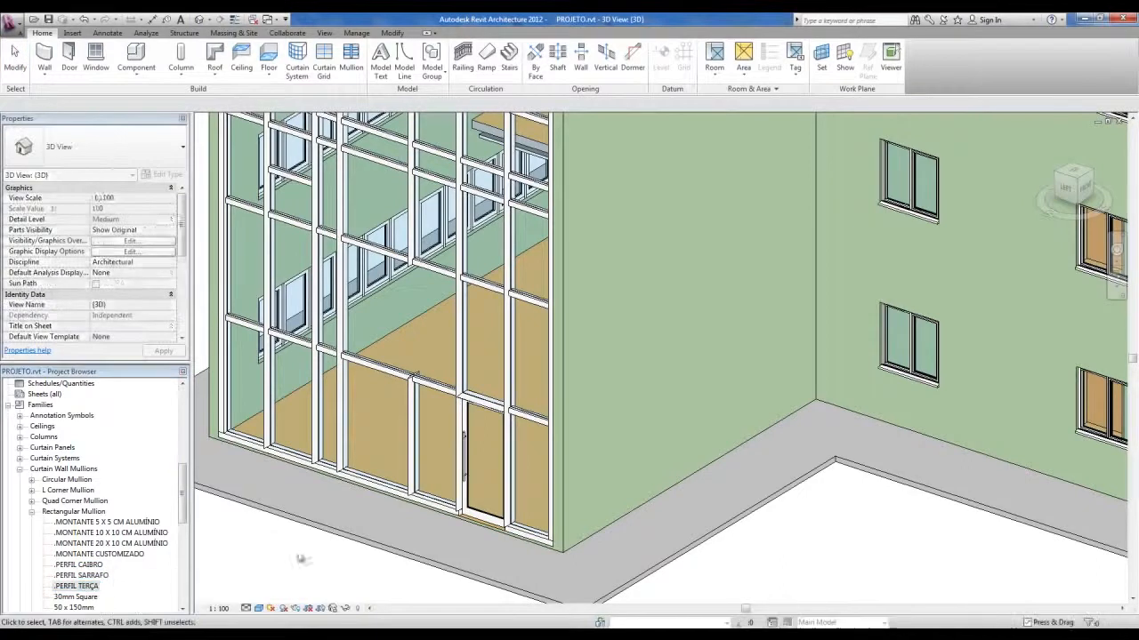
# Change the lowest roof in the stack of hip roof copies to the Sloped Glazing type
pyautogui.scroll(-1, 334, 546)
pyautogui.scroll(-2, 570, 467)
pyautogui.moveTo(576, 458); pyautogui.dragTo(472, 468, button='middle')
pyautogui.moveTo(789, 491); pyautogui.dragTo(577, 491, button='middle')
pyautogui.moveTo(846, 434); pyautogui.dragTo(715, 493, button='middle')
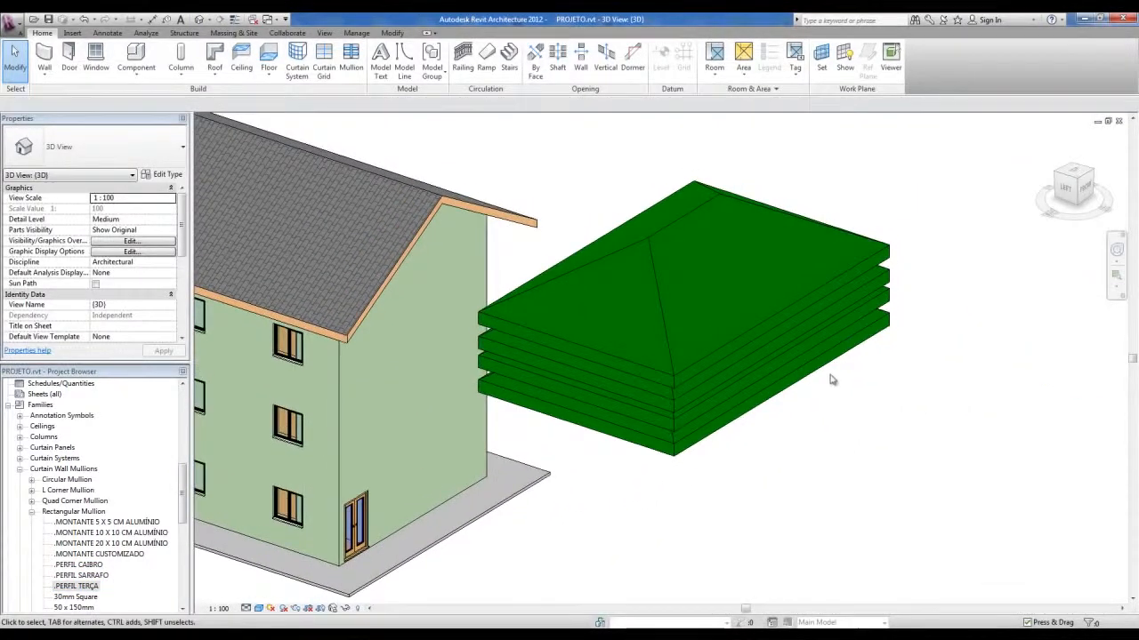
pyautogui.click(889, 327)
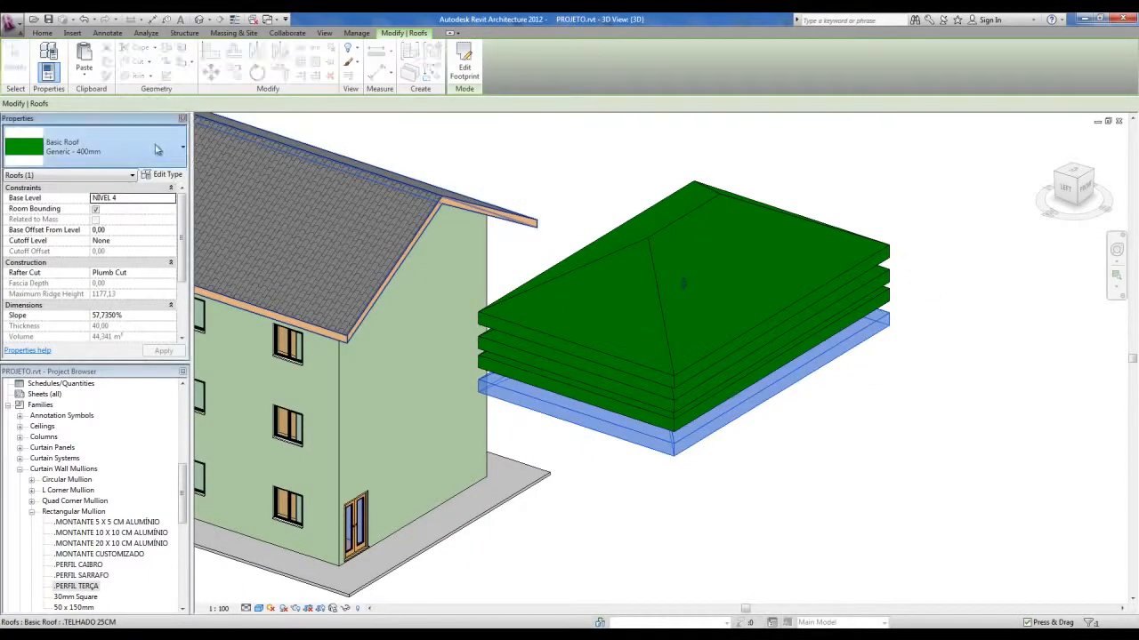
pyautogui.click(160, 148)
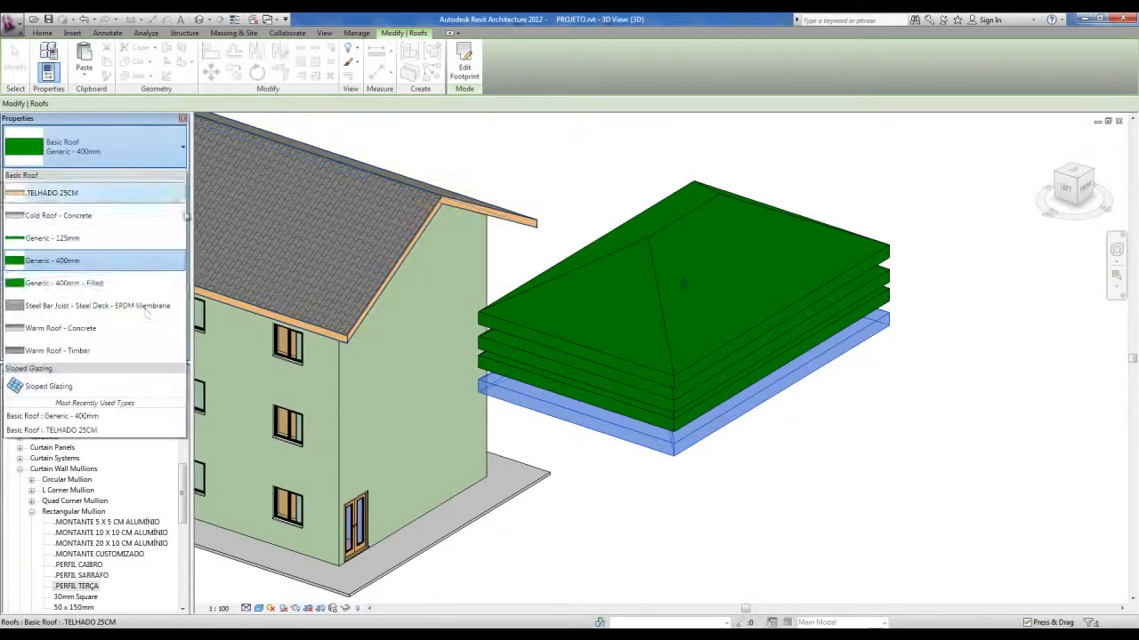
pyautogui.click(66, 386)
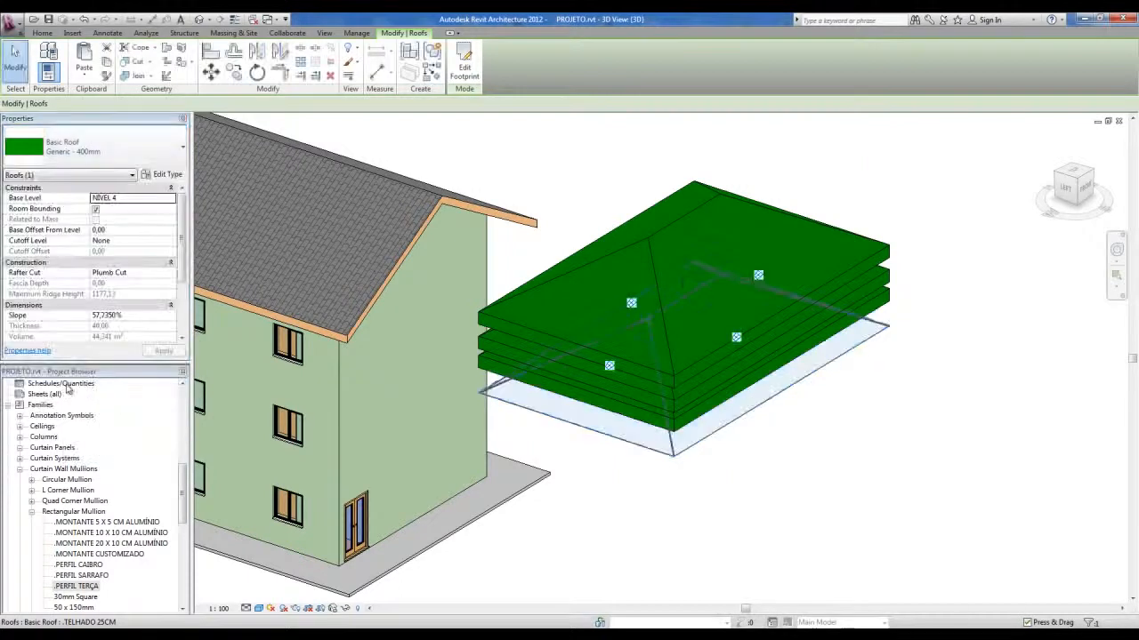
pyautogui.click(826, 508)
# Duplicate the lowest roof's Sloped Glazing type and name the copy .MADEIRAMENTO TERÇAS
pyautogui.scroll(-1, 252, 446)
pyautogui.moveTo(253, 445); pyautogui.dragTo(518, 462, button='middle')
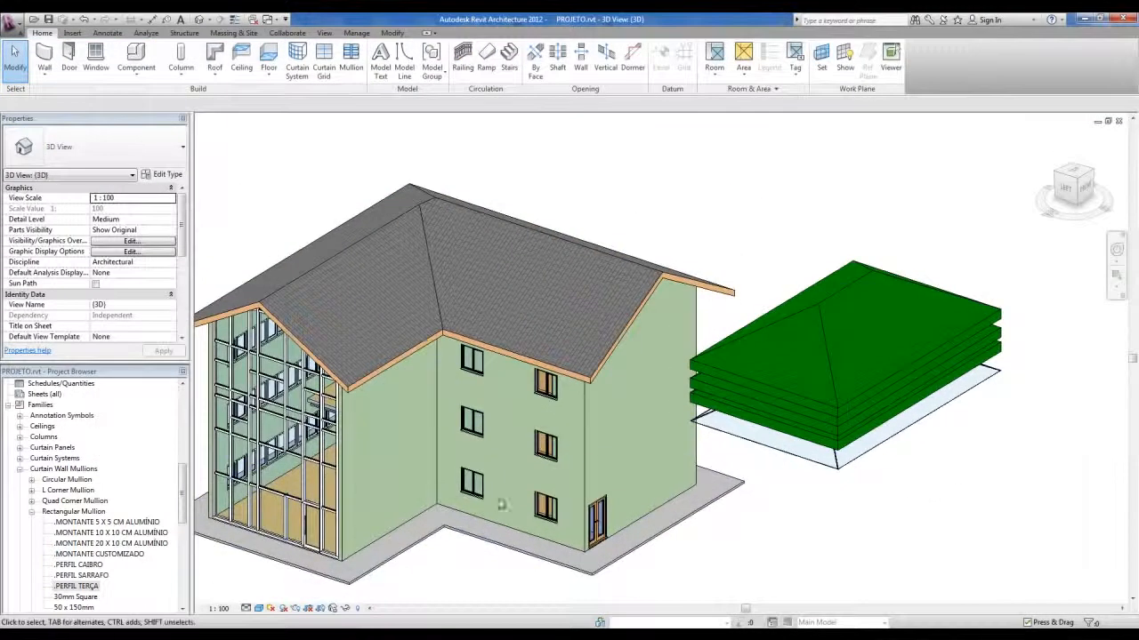
pyautogui.moveTo(1094, 605); pyautogui.dragTo(864, 533, button='middle')
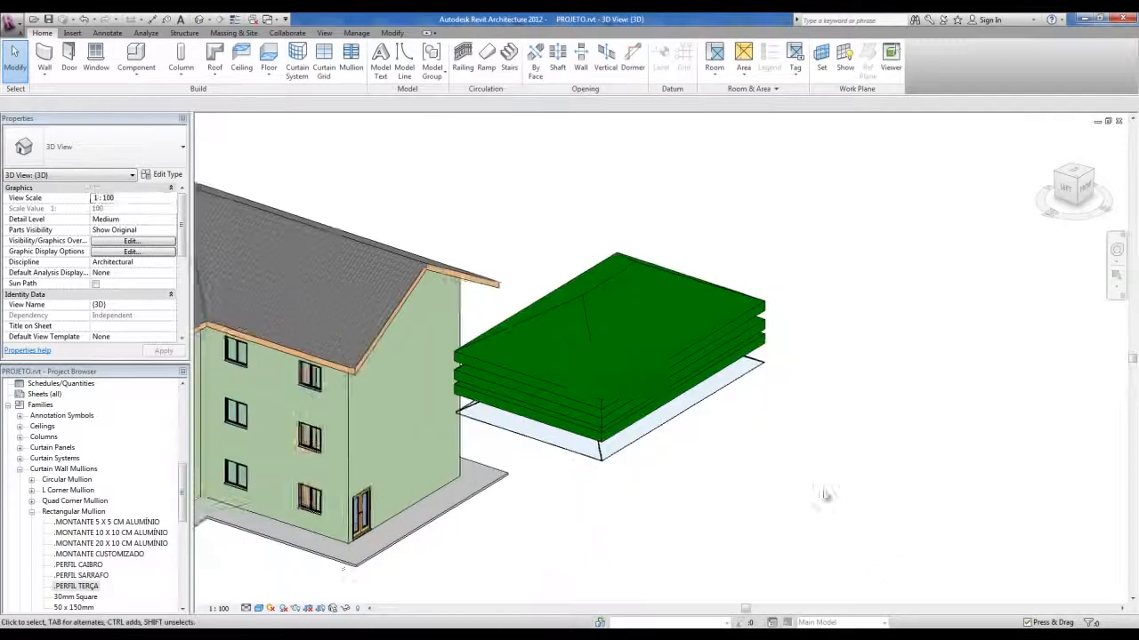
pyautogui.scroll(2, 637, 440)
pyautogui.click(638, 444)
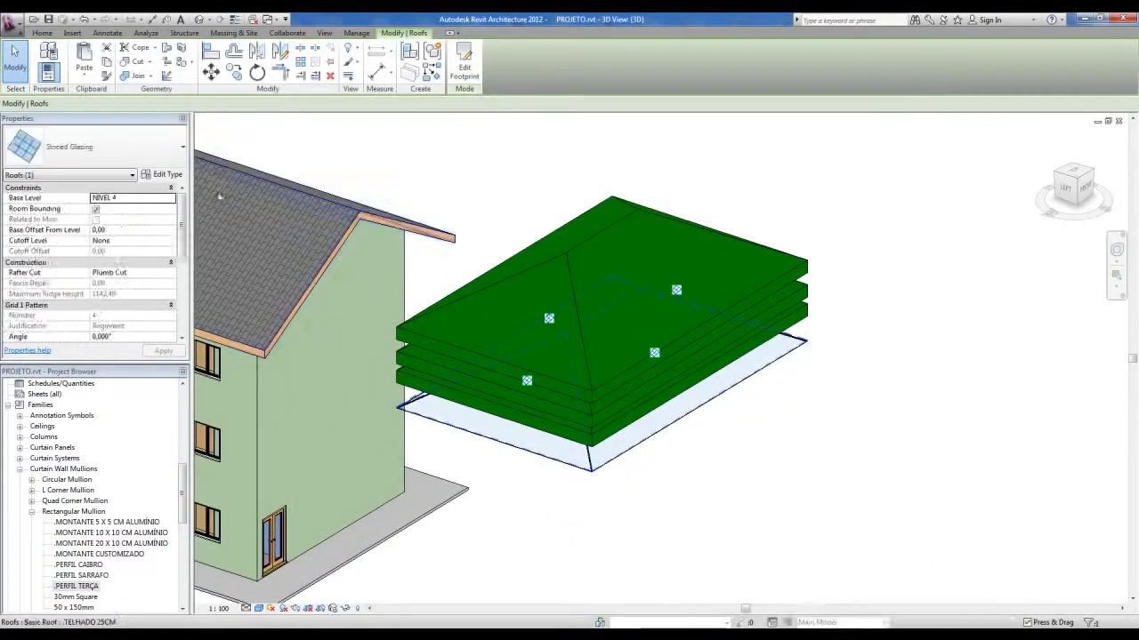
pyautogui.click(170, 175)
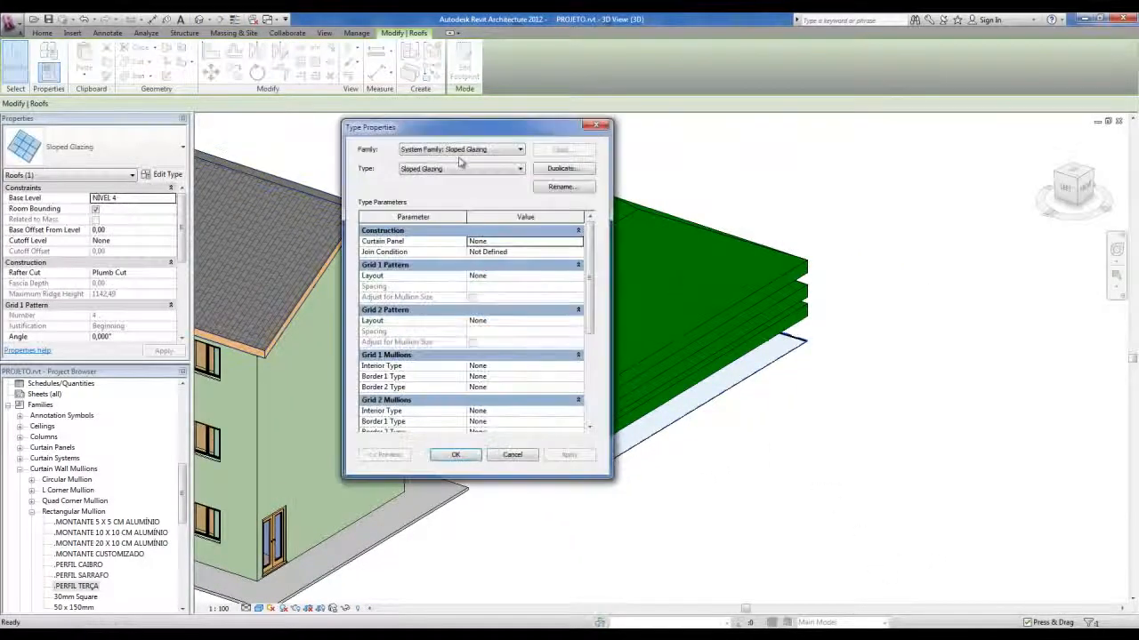
pyautogui.click(555, 169)
pyautogui.press('BackSpace')
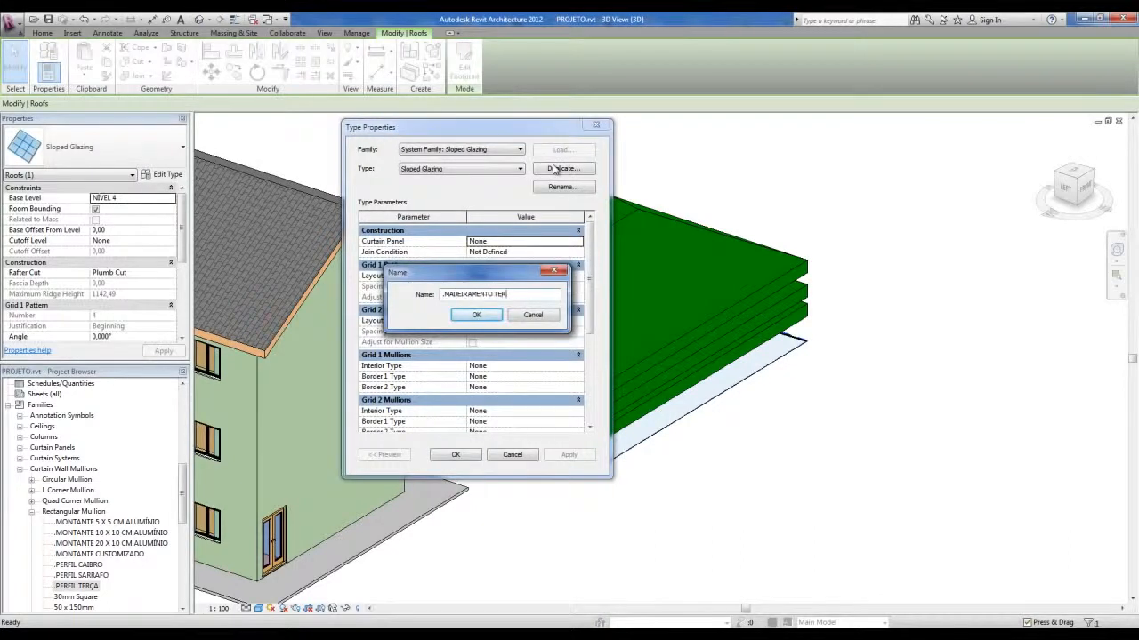
pyautogui.write('.MADEIRAMENTO TERÇAS')
pyautogui.click(476, 315)
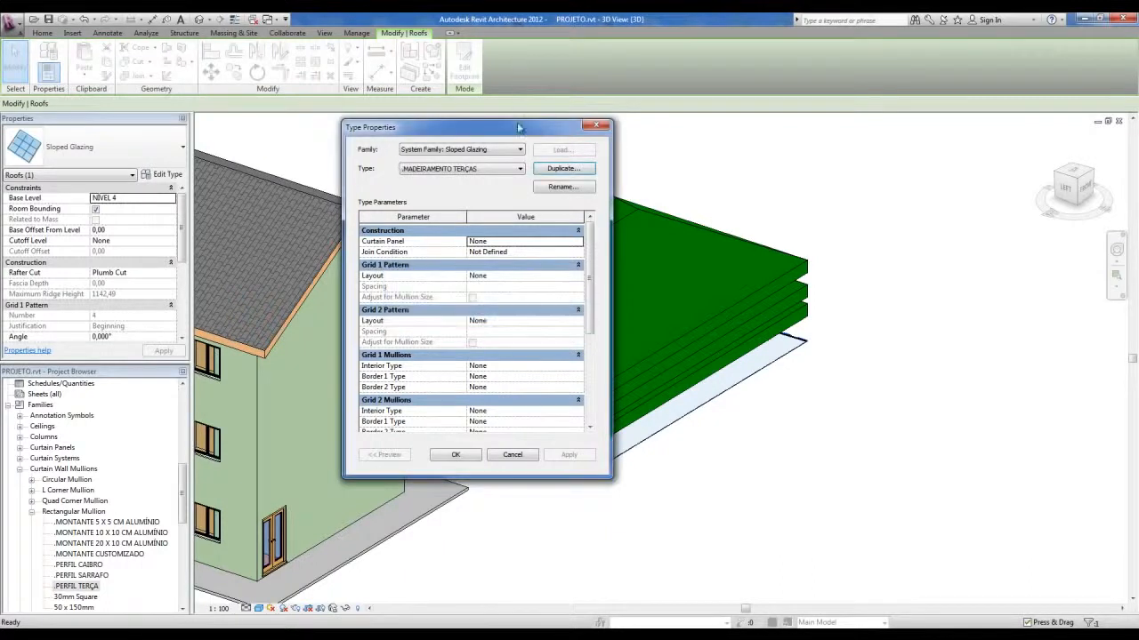
# Set the curtain panel of the .MADEIRAMENTO TERÇAS type to Empty System Panel : Empty
pyautogui.moveTo(519, 123); pyautogui.dragTo(496, 117)
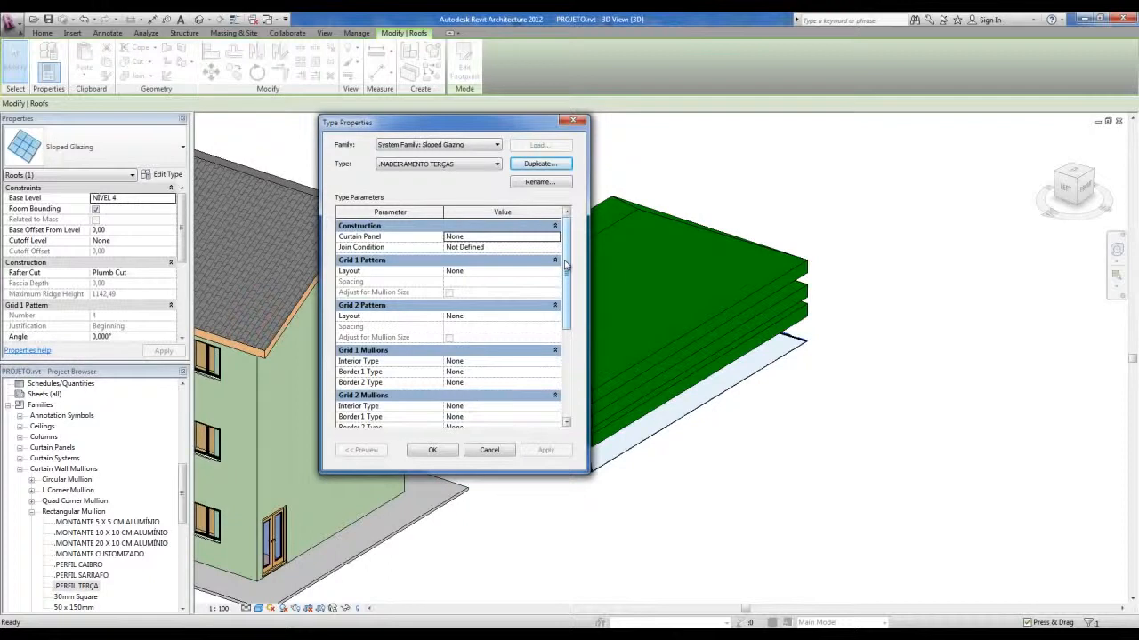
pyautogui.click(365, 240)
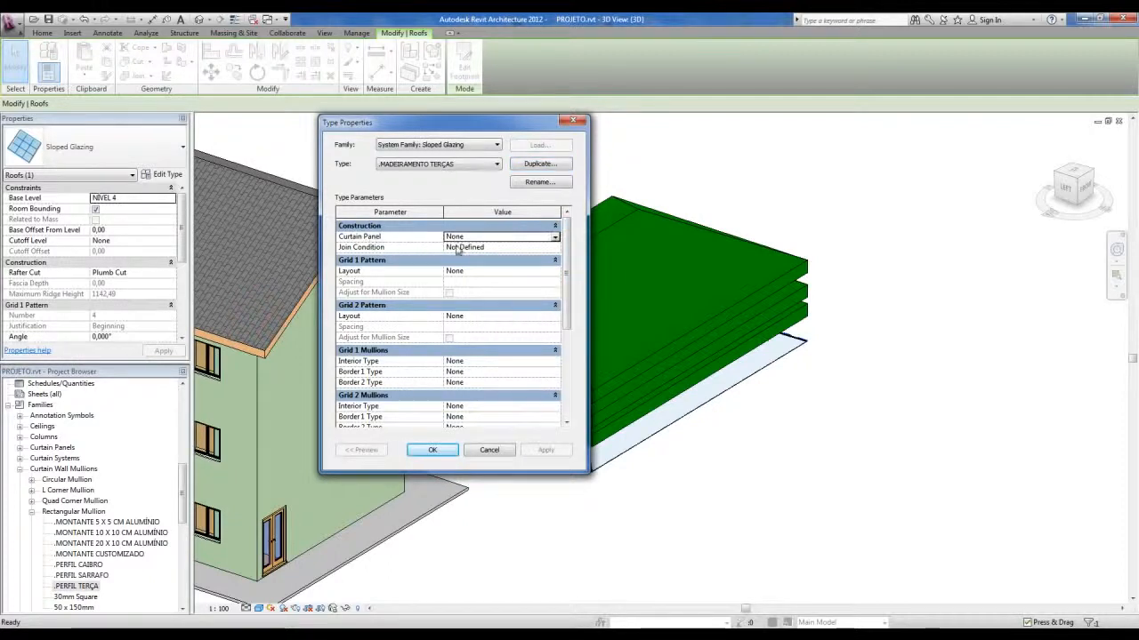
pyautogui.press('ctrl')
pyautogui.press('ctrl')
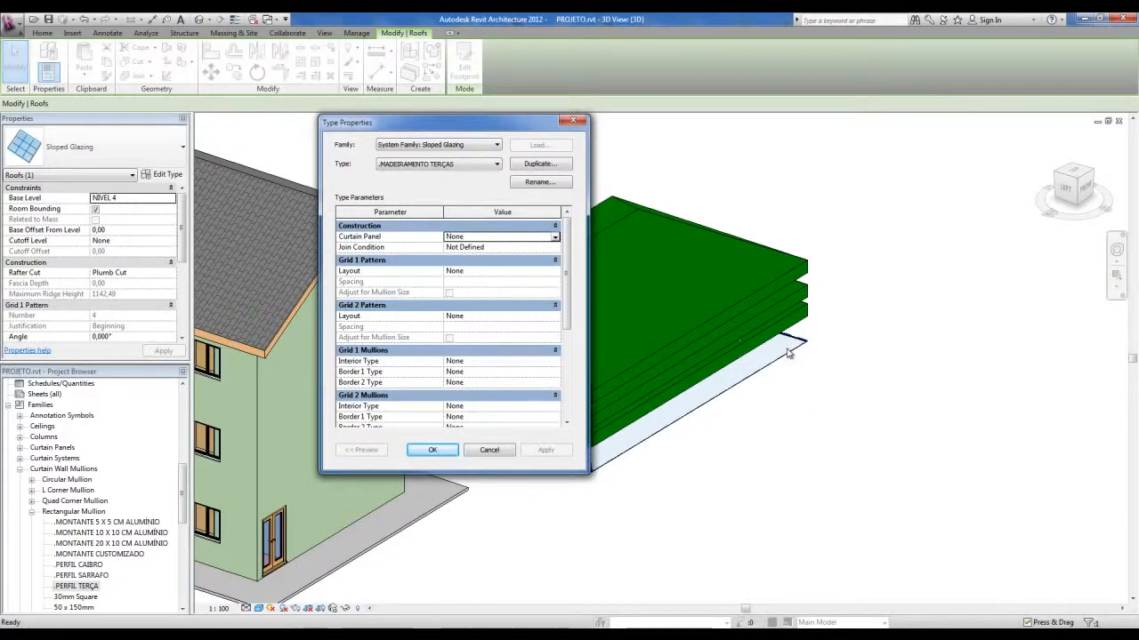
pyautogui.click(555, 238)
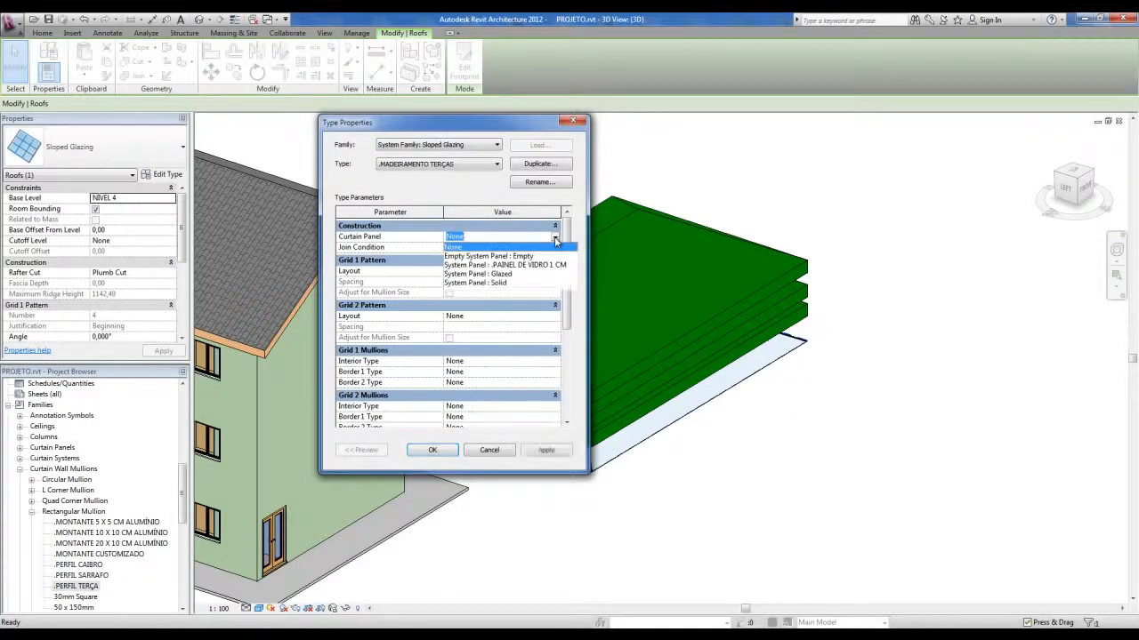
pyautogui.click(472, 257)
pyautogui.press('ctrl')
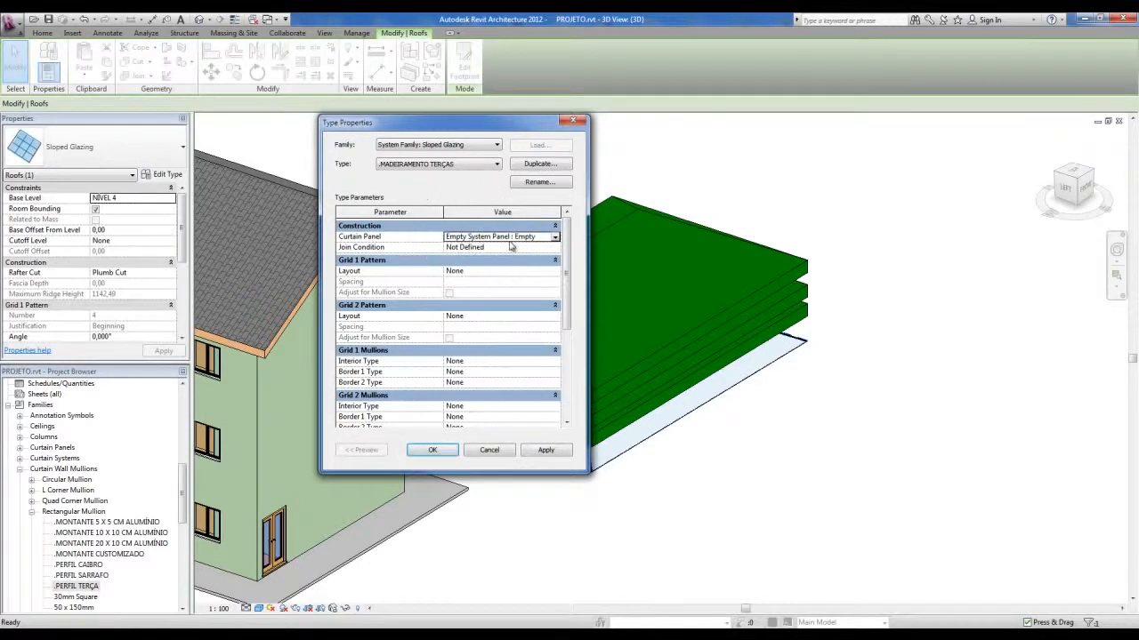
# Set the type's Grid 2 pattern layout to Maximum Spacing with a spacing of 150
pyautogui.scroll(-1, 569, 264)
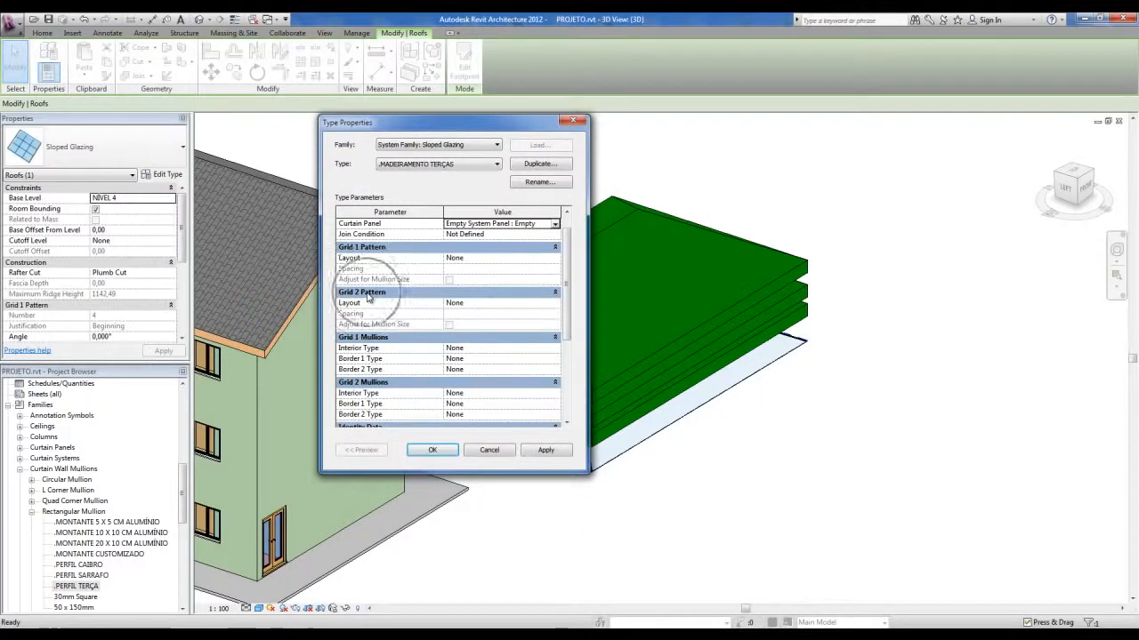
pyautogui.click(554, 304)
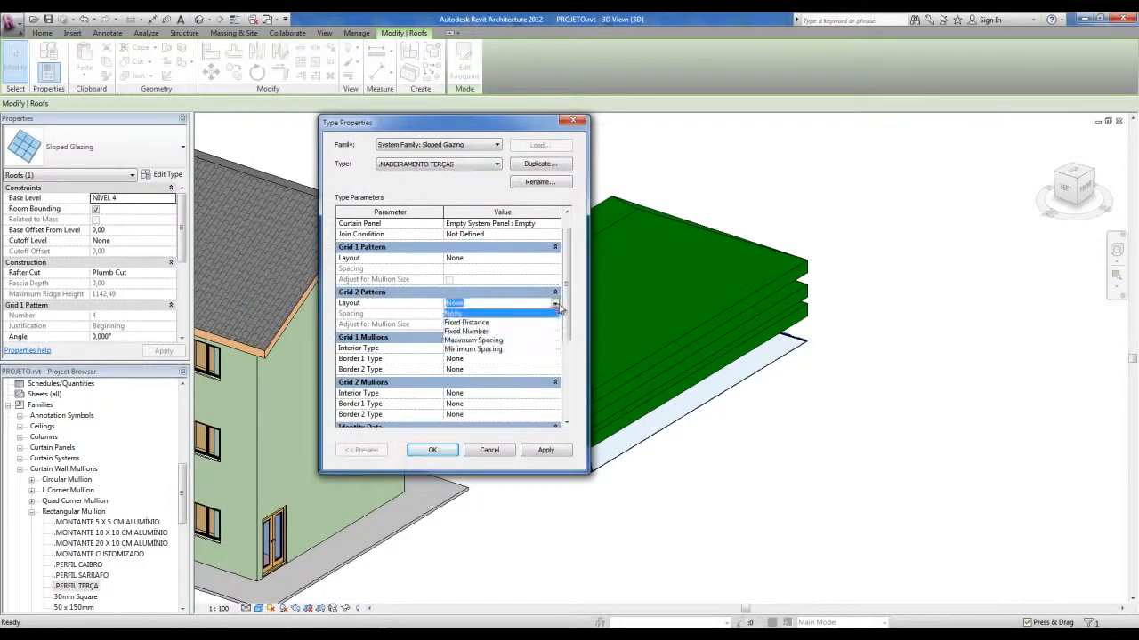
pyautogui.click(479, 341)
pyautogui.click(462, 309)
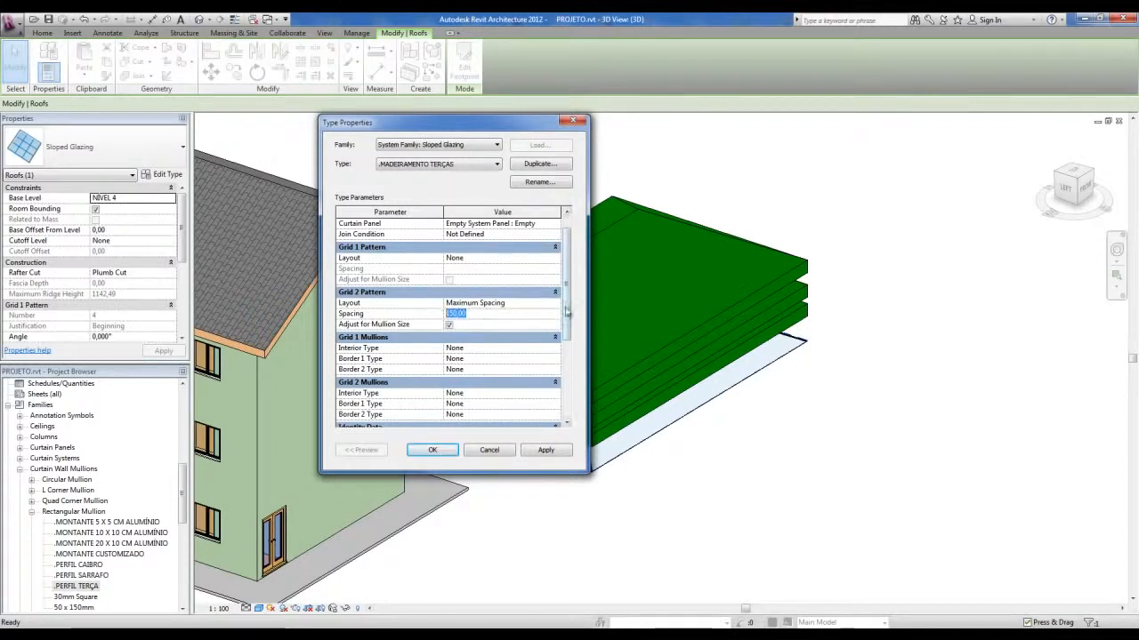
pyautogui.scroll(-1, 566, 320)
pyautogui.click(474, 291)
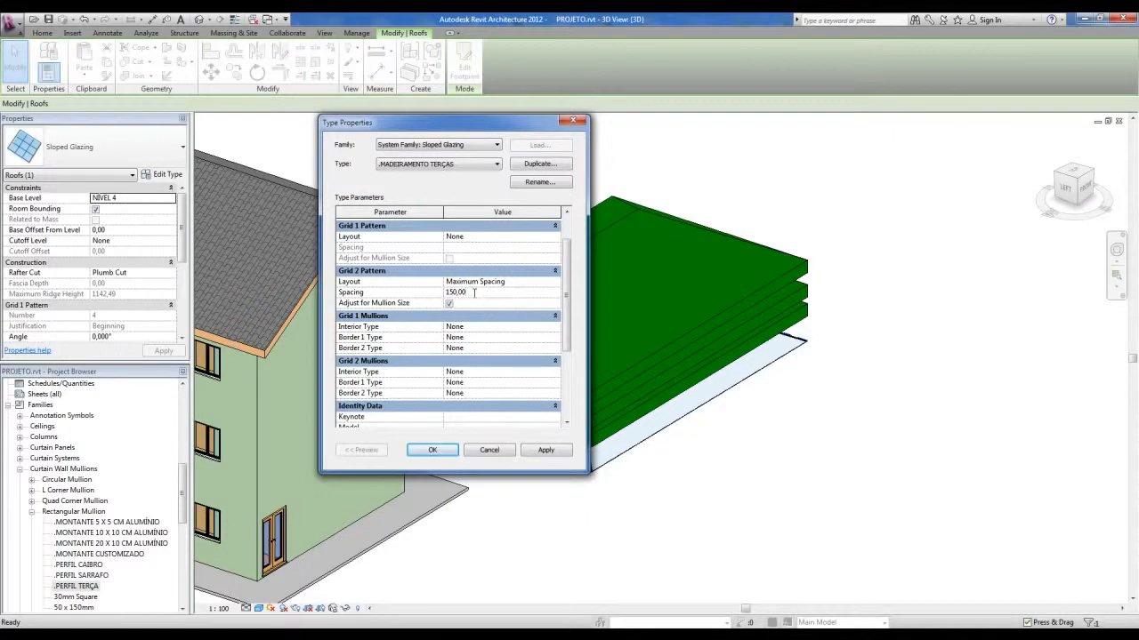
# Assign .PERFIL TERÇA to the Grid 2 interior, border 1 and border 2 mullions and accept the roof's type properties
pyautogui.scroll(-1, 562, 309)
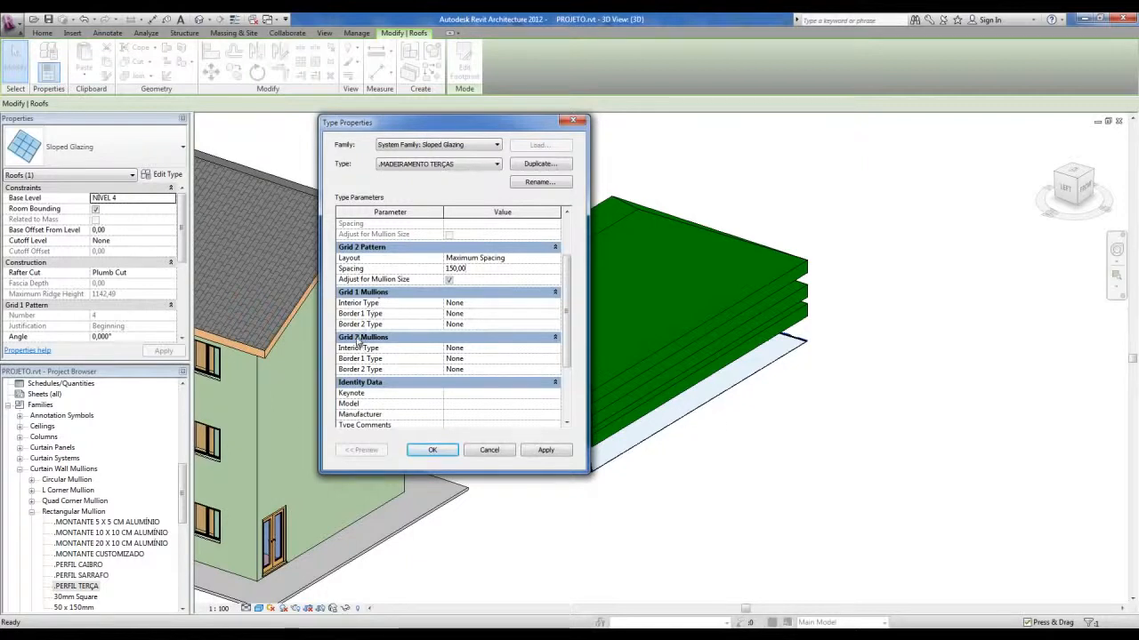
pyautogui.click(553, 351)
pyautogui.scroll(-3, 556, 392)
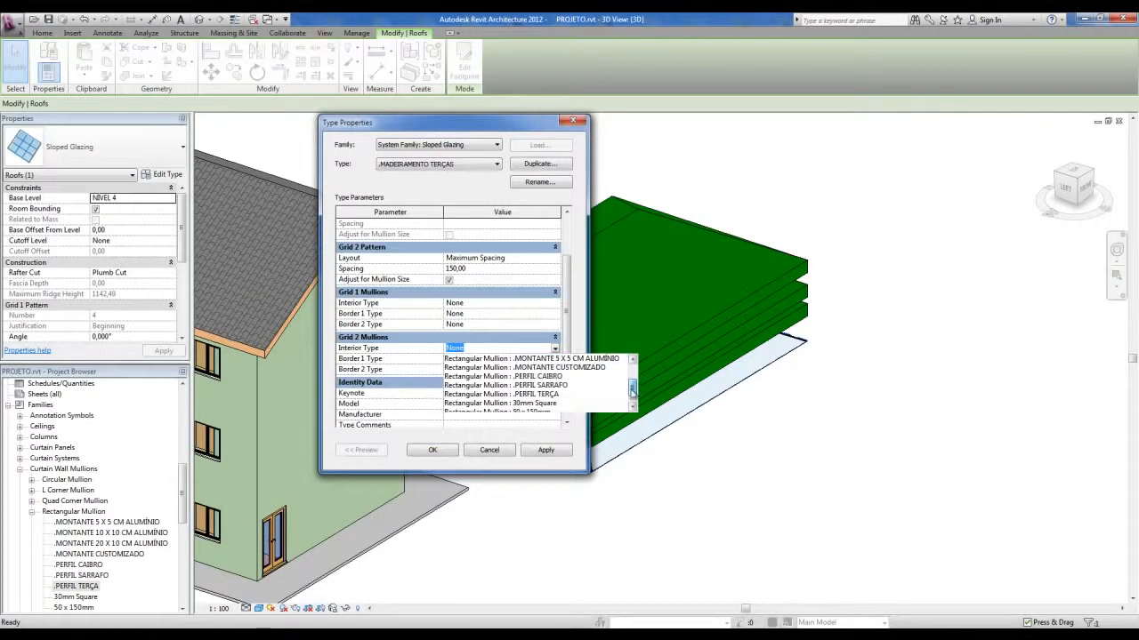
pyautogui.click(549, 394)
pyautogui.click(554, 358)
pyautogui.moveTo(629, 384); pyautogui.dragTo(632, 399)
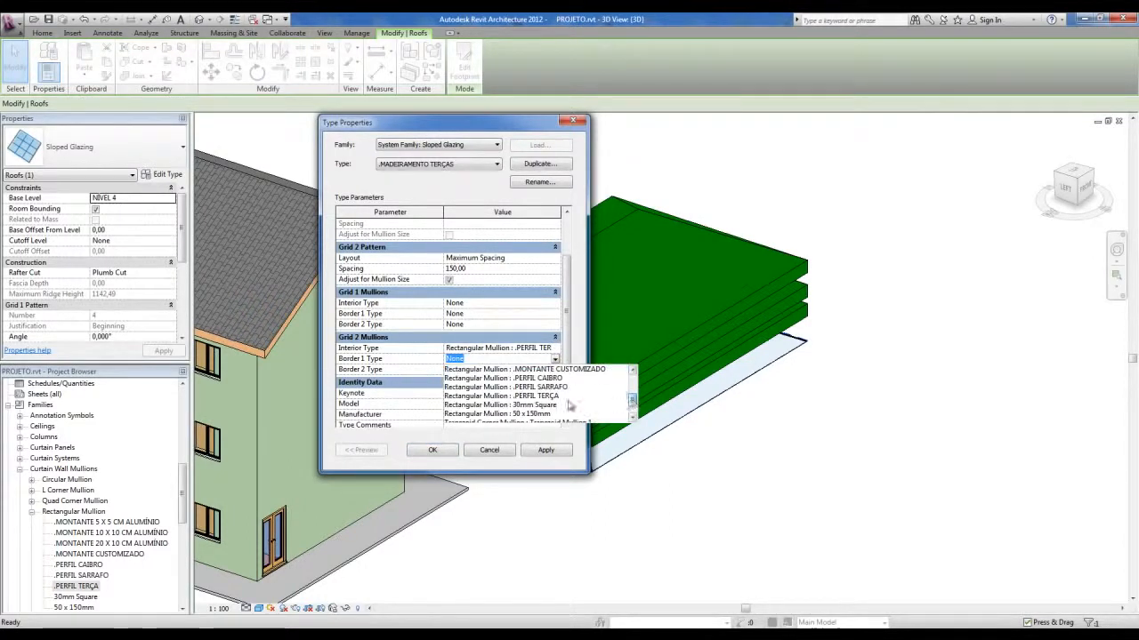
pyautogui.click(511, 396)
pyautogui.click(554, 369)
pyautogui.moveTo(631, 397); pyautogui.dragTo(633, 424)
pyautogui.click(511, 389)
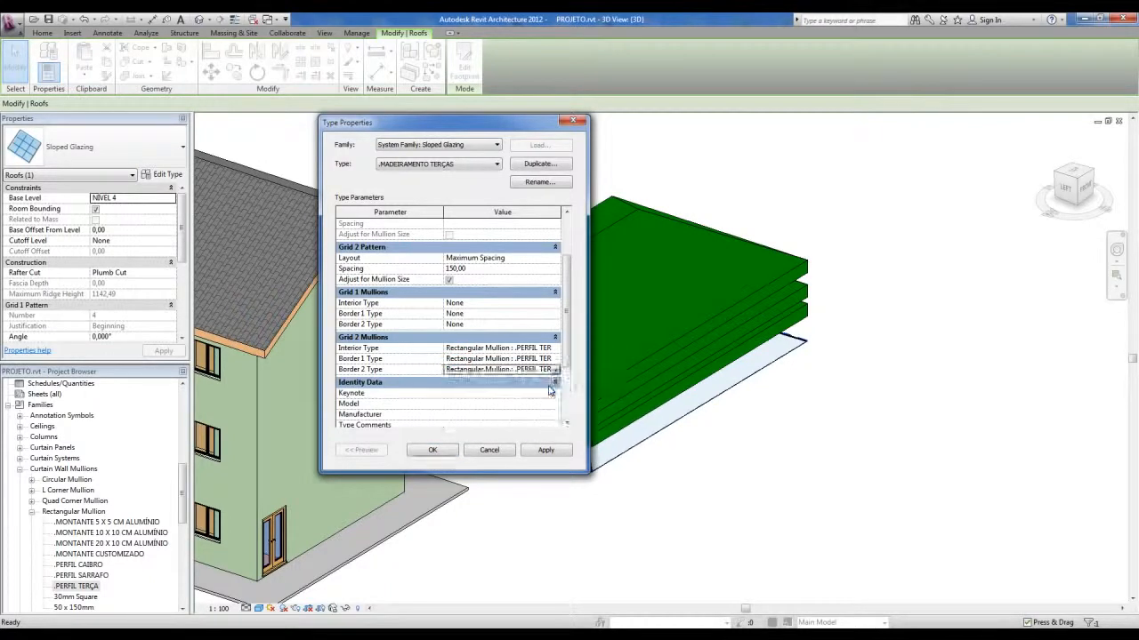
pyautogui.click(433, 449)
pyautogui.click(717, 484)
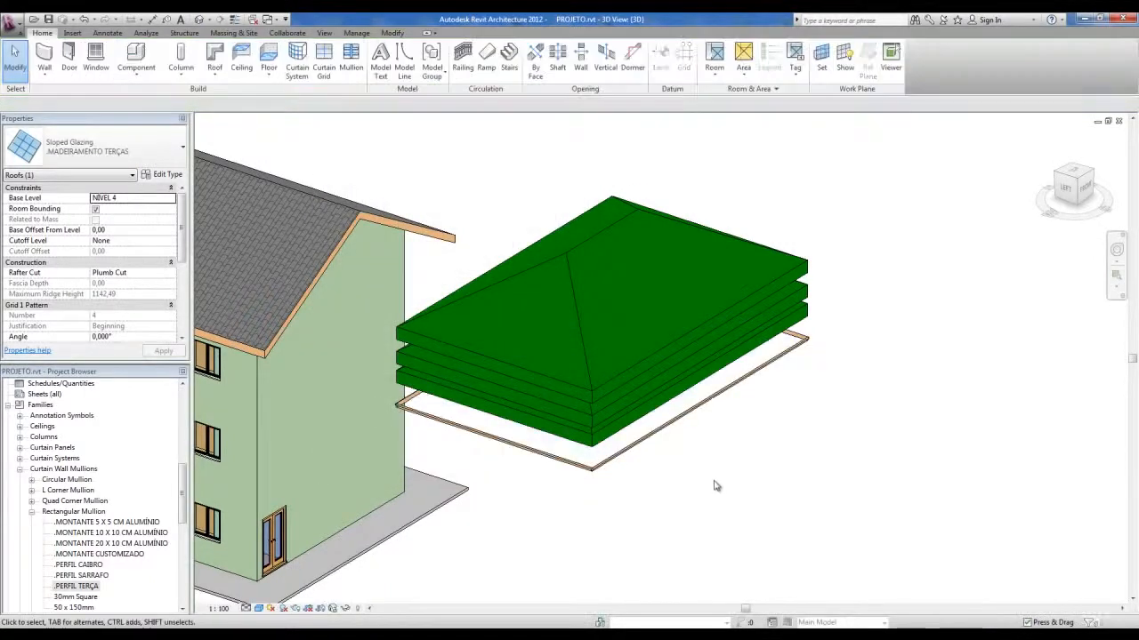
pyautogui.keyDown('shift'); pyautogui.moveTo(709, 468); pyautogui.dragTo(730, 316, button='middle'); pyautogui.keyUp('shift')
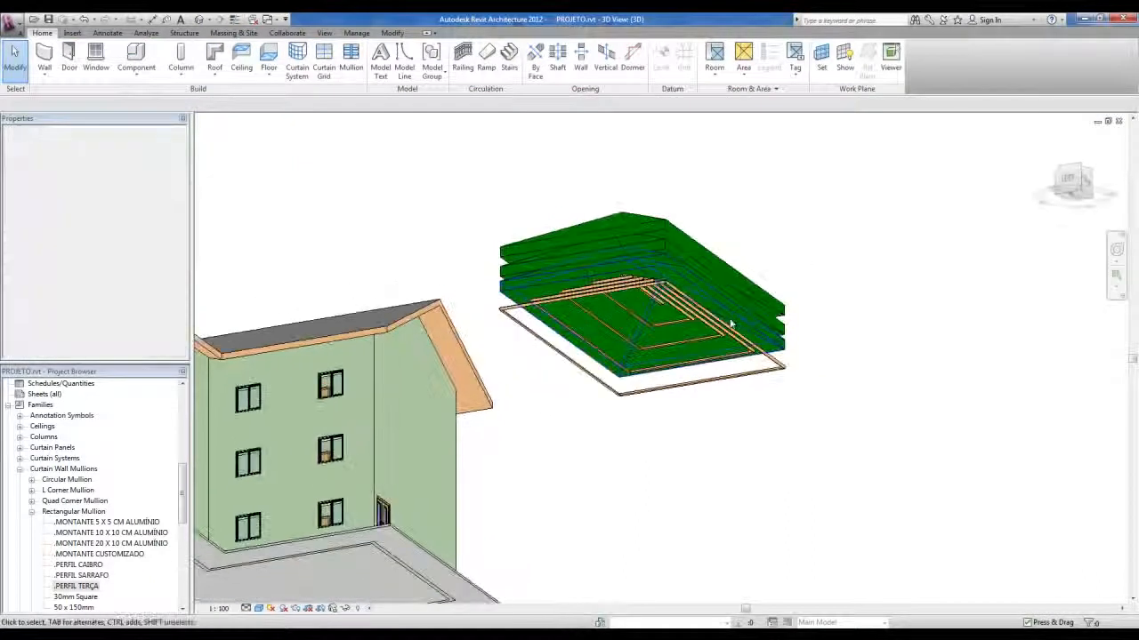
# Change the lowest remaining Generic - 400mm roof in the stack to the Sloped Glazing type
pyautogui.scroll(3, 729, 315)
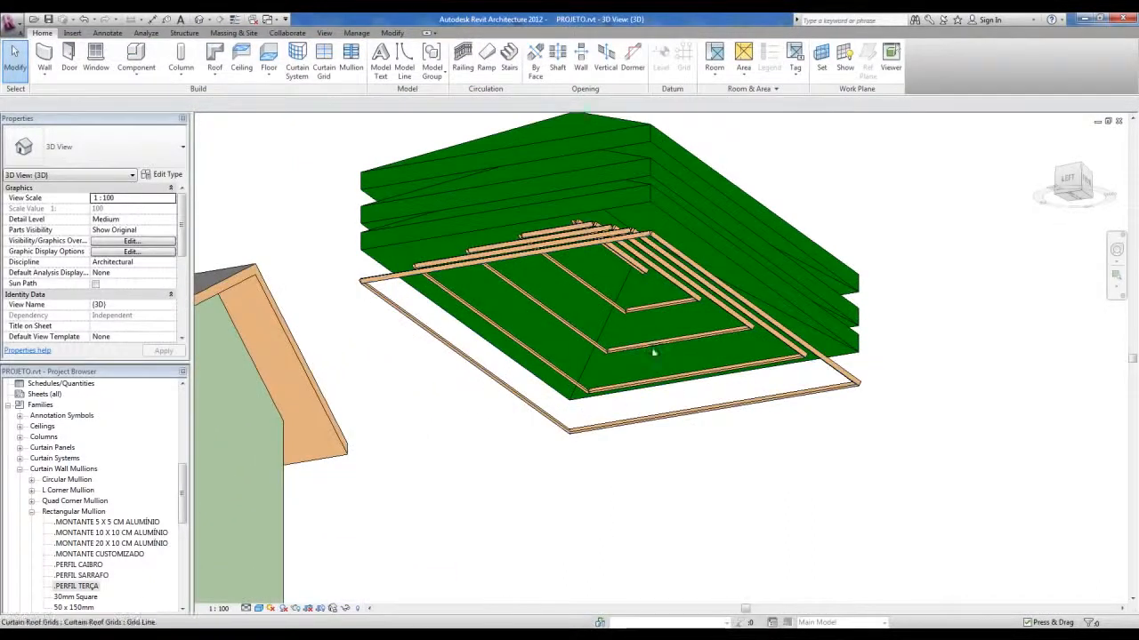
pyautogui.scroll(-2, 653, 353)
pyautogui.keyDown('shift'); pyautogui.moveTo(653, 353); pyautogui.dragTo(752, 460, button='middle'); pyautogui.keyUp('shift')
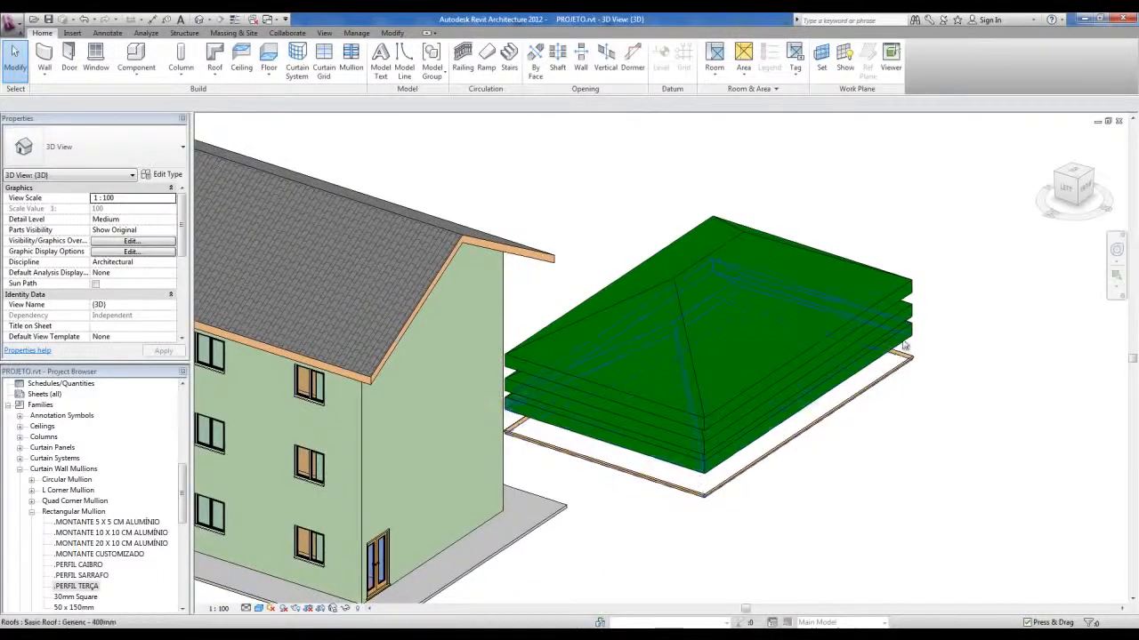
pyautogui.click(905, 345)
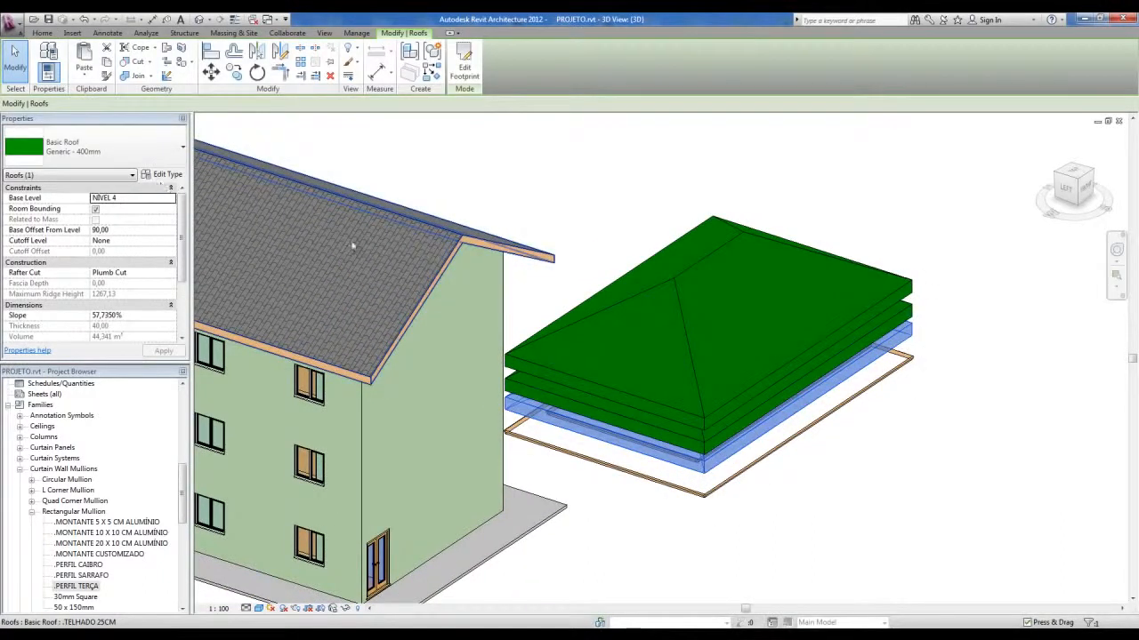
pyautogui.click(152, 149)
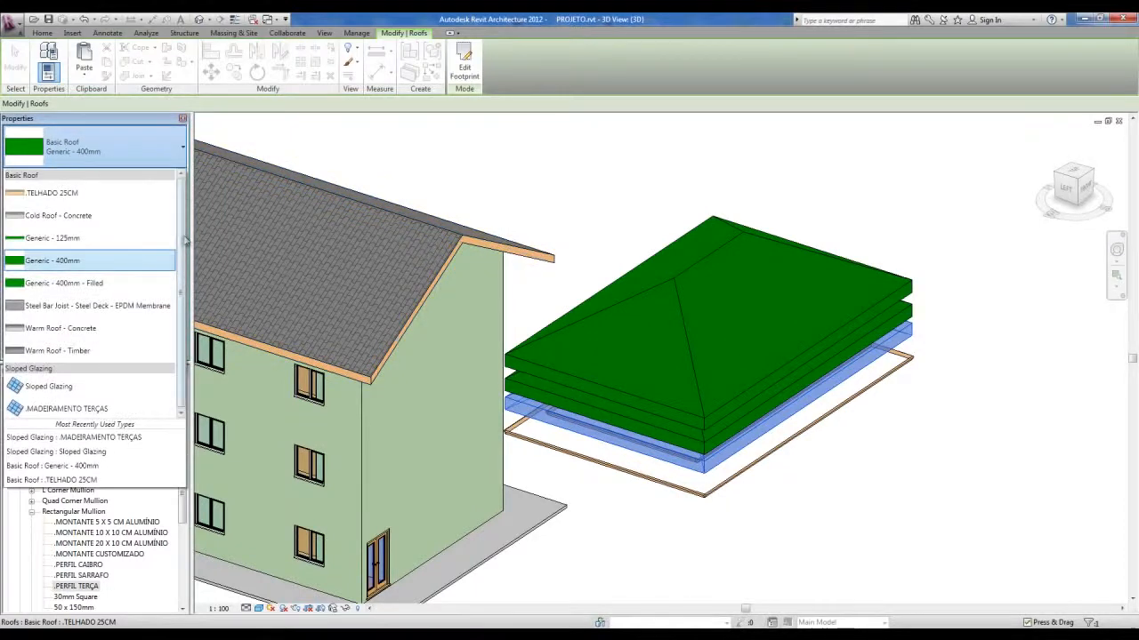
pyautogui.click(53, 386)
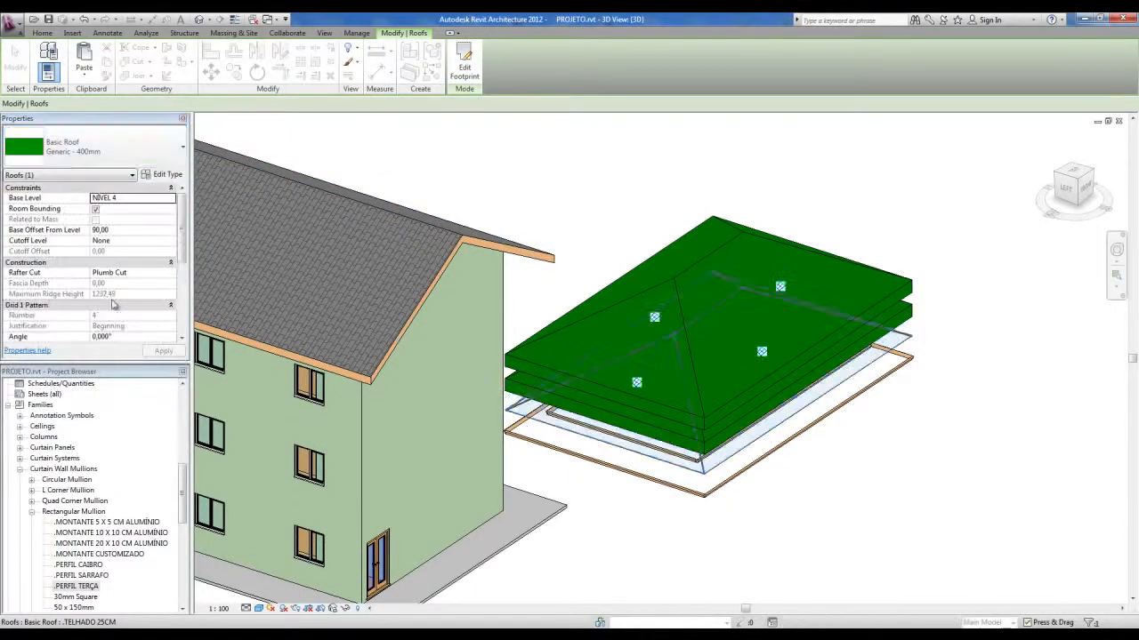
# Duplicate the Sloped Glazing type as .MADEIRAMENTO CAIBROS and set its curtain panel to Empty System Panel : Empty
pyautogui.click(165, 175)
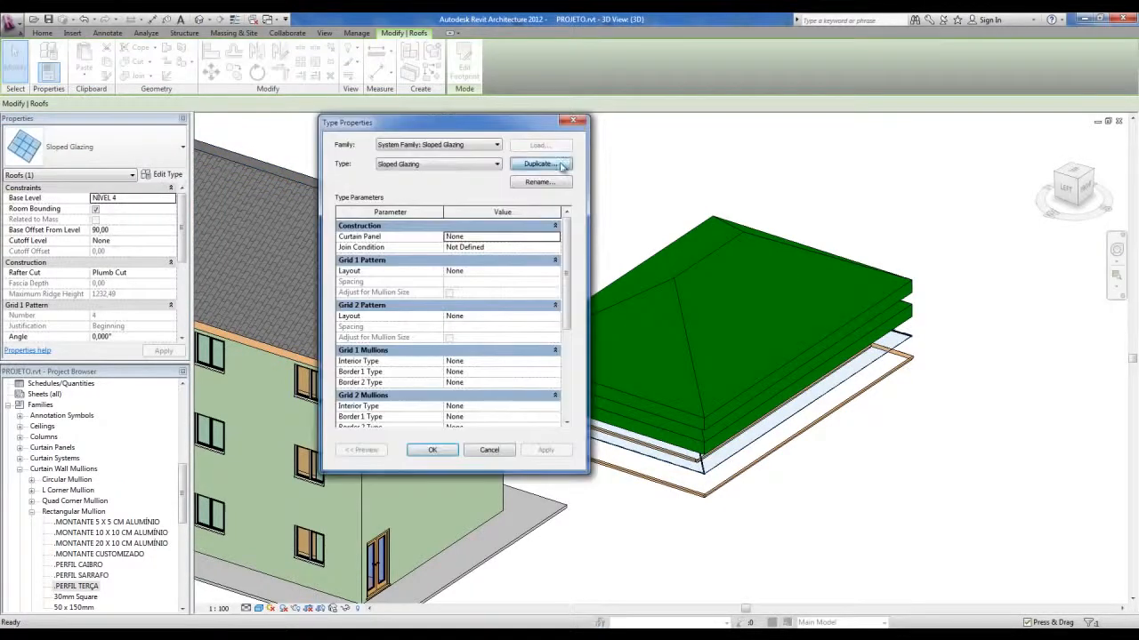
pyautogui.click(560, 165)
pyautogui.press('BackSpace')
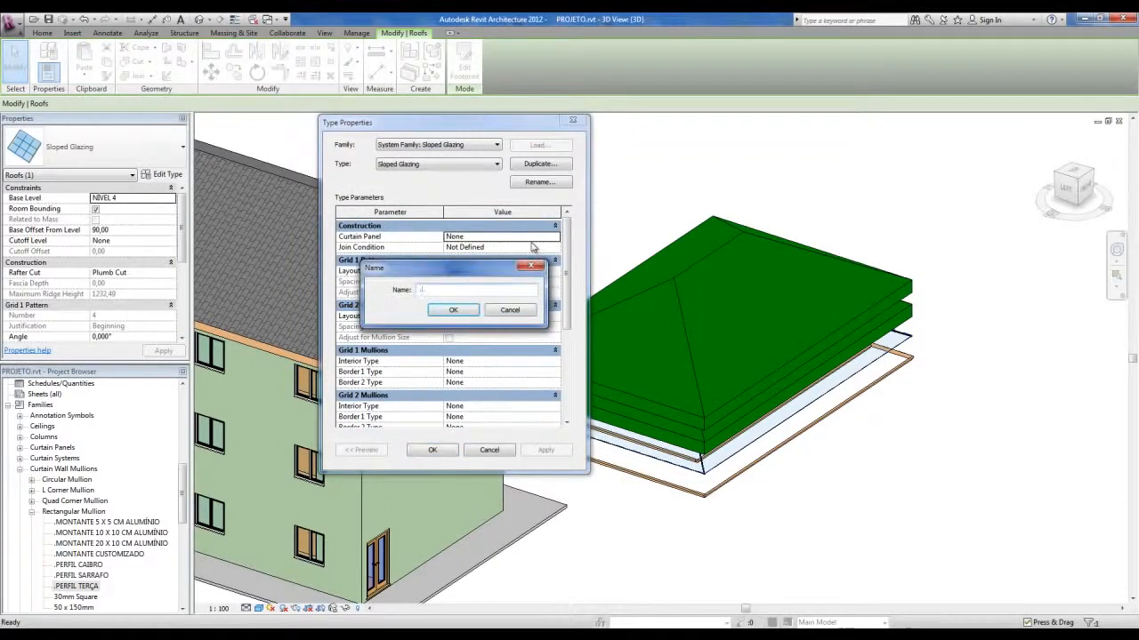
pyautogui.write('.MADEIRAMENTO CAIBROS')
pyautogui.click(454, 310)
pyautogui.click(554, 237)
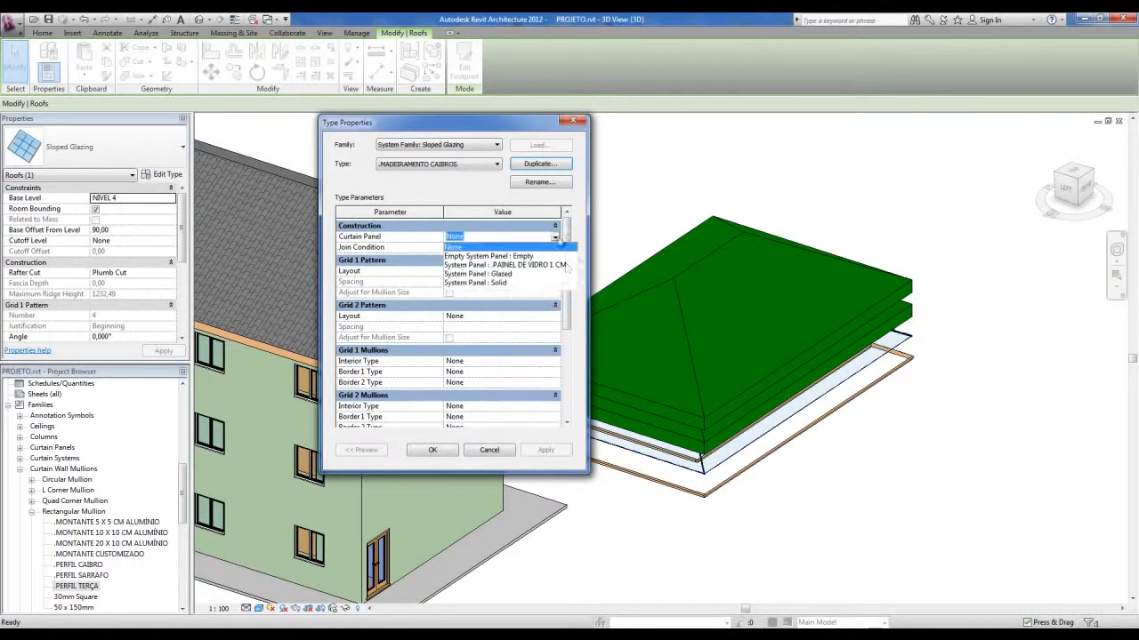
pyautogui.click(498, 257)
# Set the Grid 1 pattern layout of .MADEIRAMENTO CAIBROS to Maximum Spacing with a spacing of 50
pyautogui.scroll(-1, 427, 258)
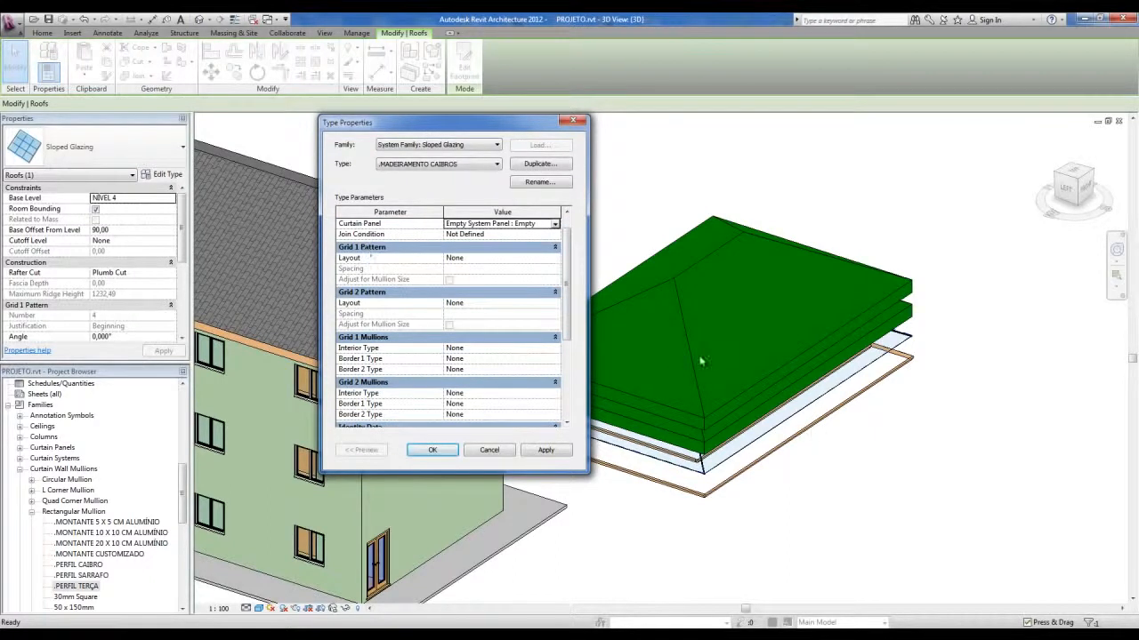
pyautogui.click(554, 259)
pyautogui.click(485, 295)
pyautogui.click(490, 269)
pyautogui.write('50')
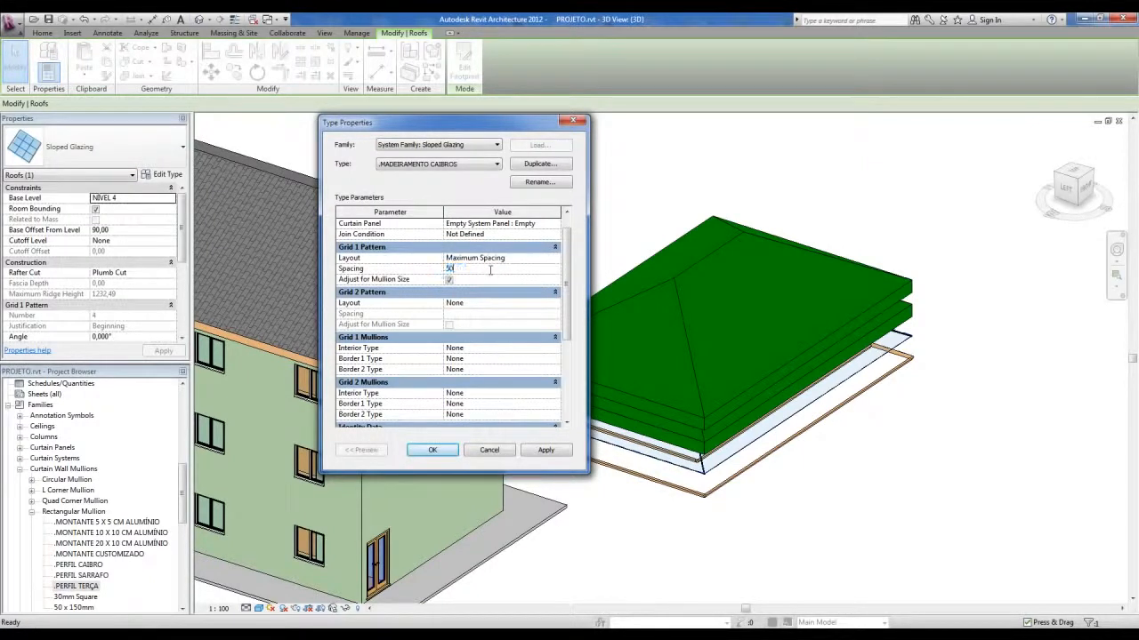
pyautogui.scroll(-1, 568, 303)
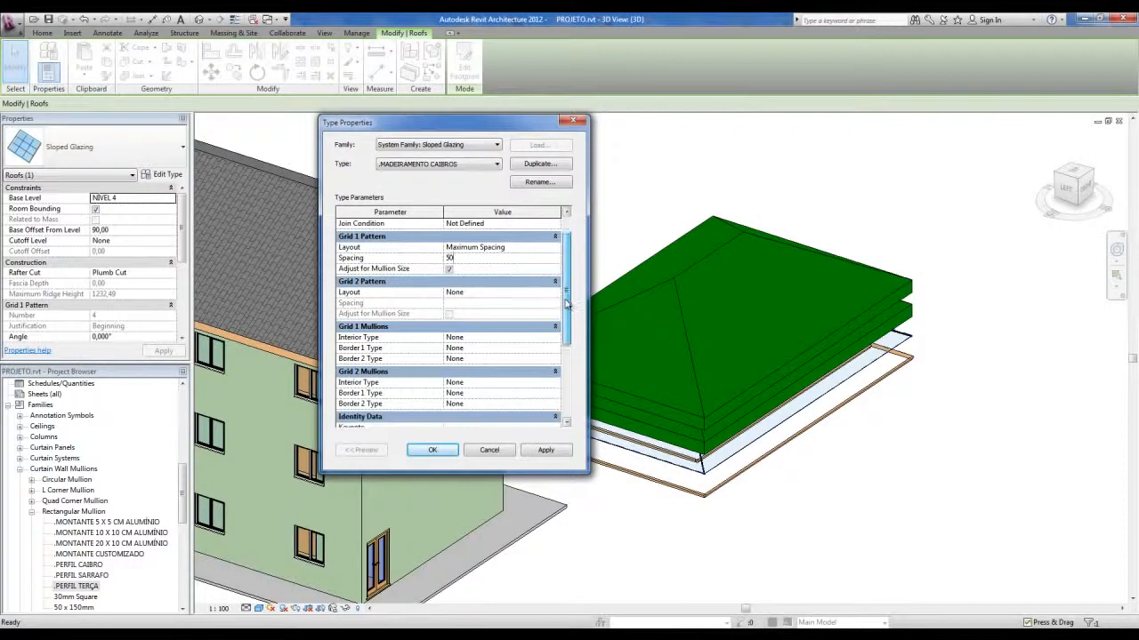
pyautogui.click(513, 249)
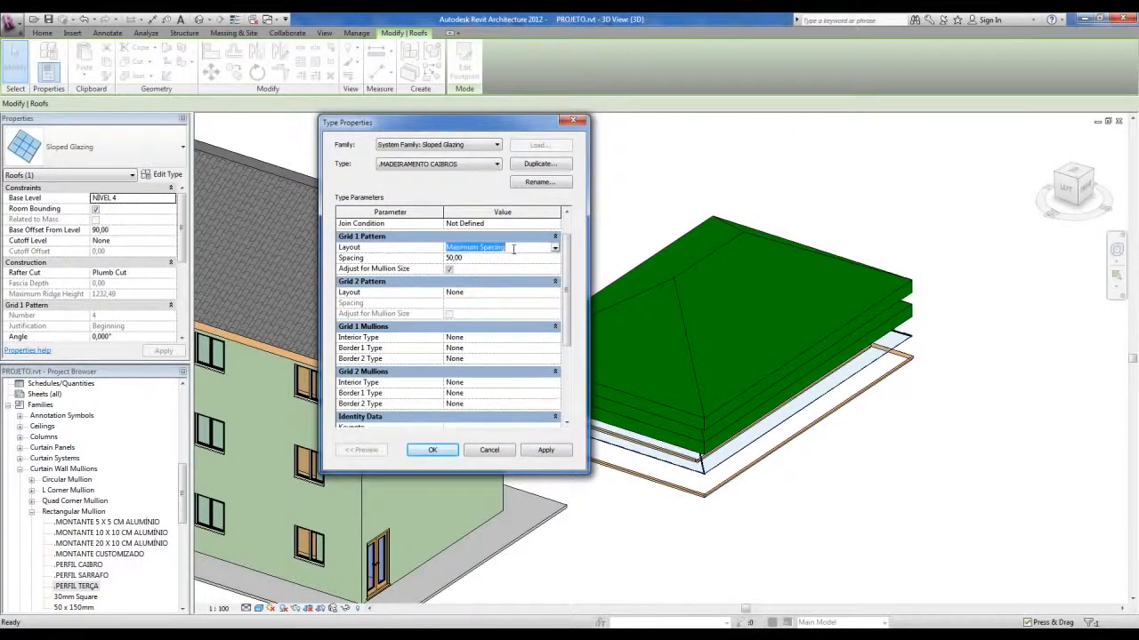
pyautogui.click(501, 259)
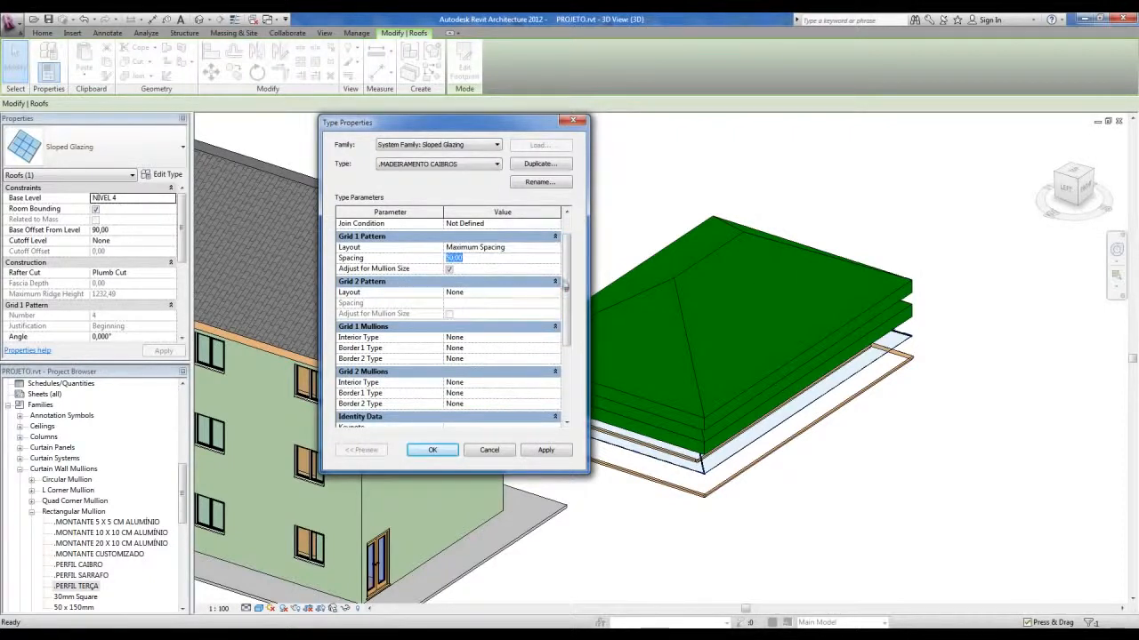
# Assign .PERFIL CAIBRO to the Grid 1 interior and border 1 mullions of the .MADEIRAMENTO CAIBROS type
pyautogui.scroll(-1, 569, 291)
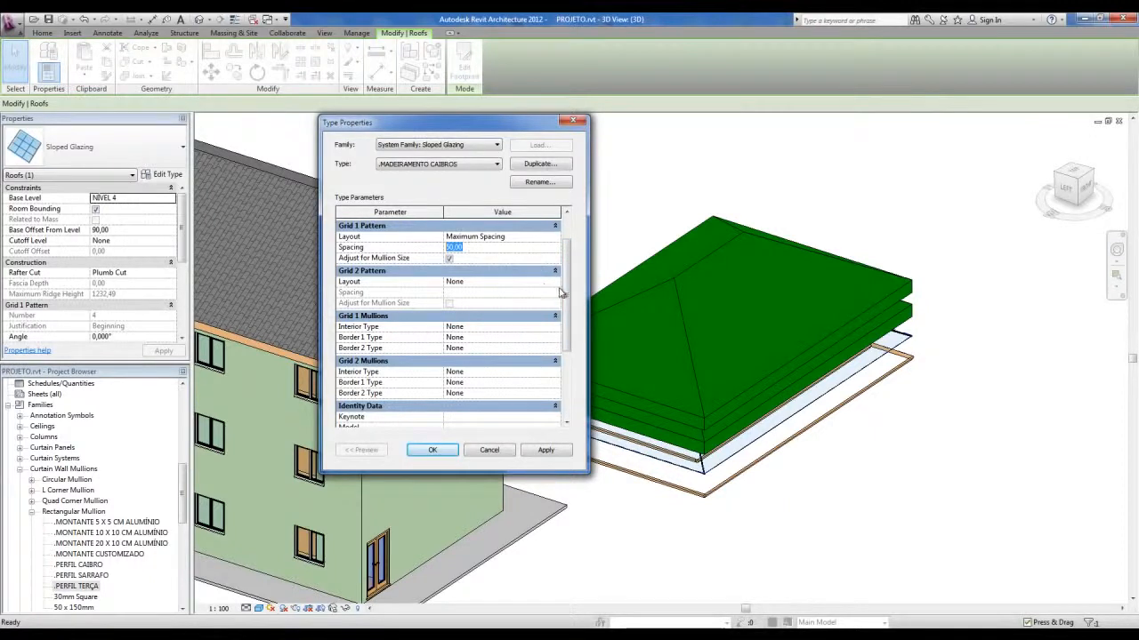
pyautogui.scroll(-1, 561, 293)
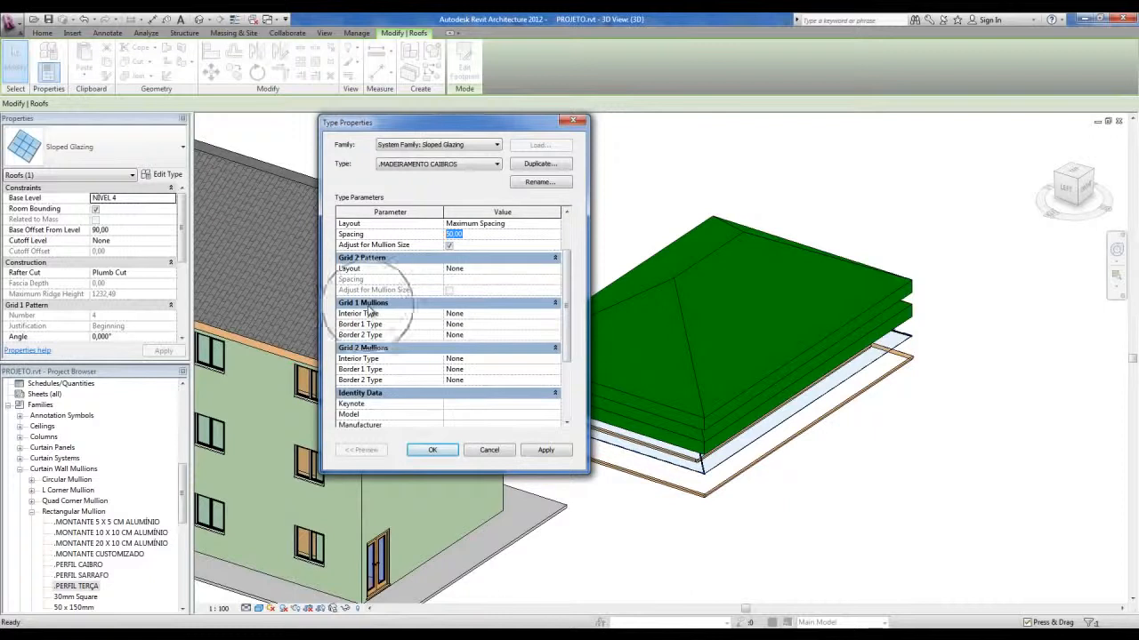
pyautogui.click(553, 317)
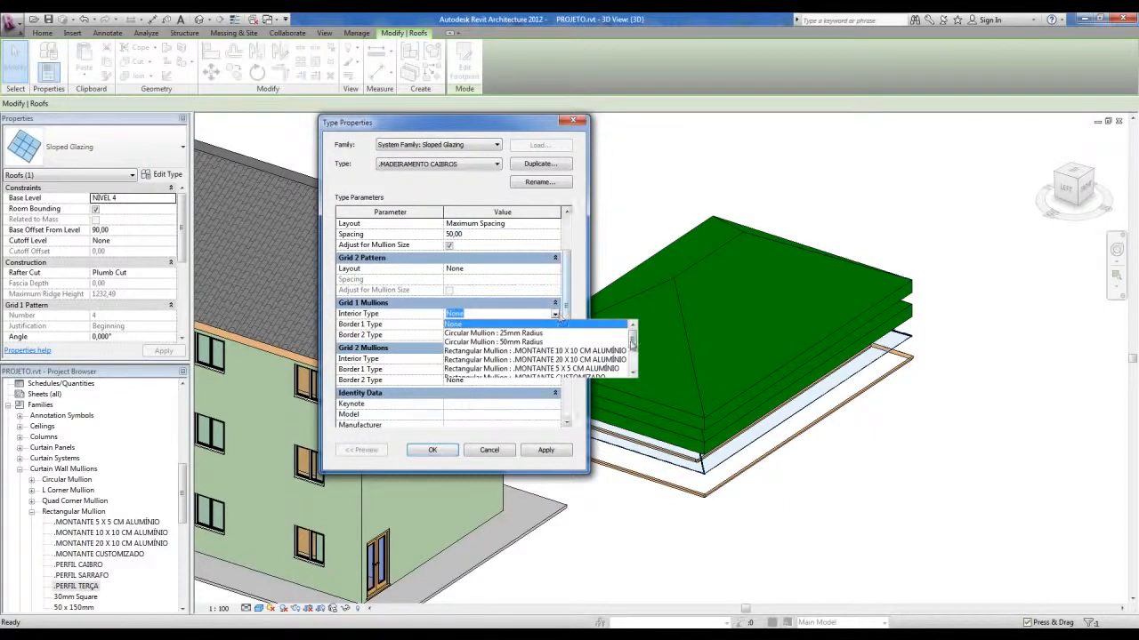
pyautogui.scroll(-3, 630, 356)
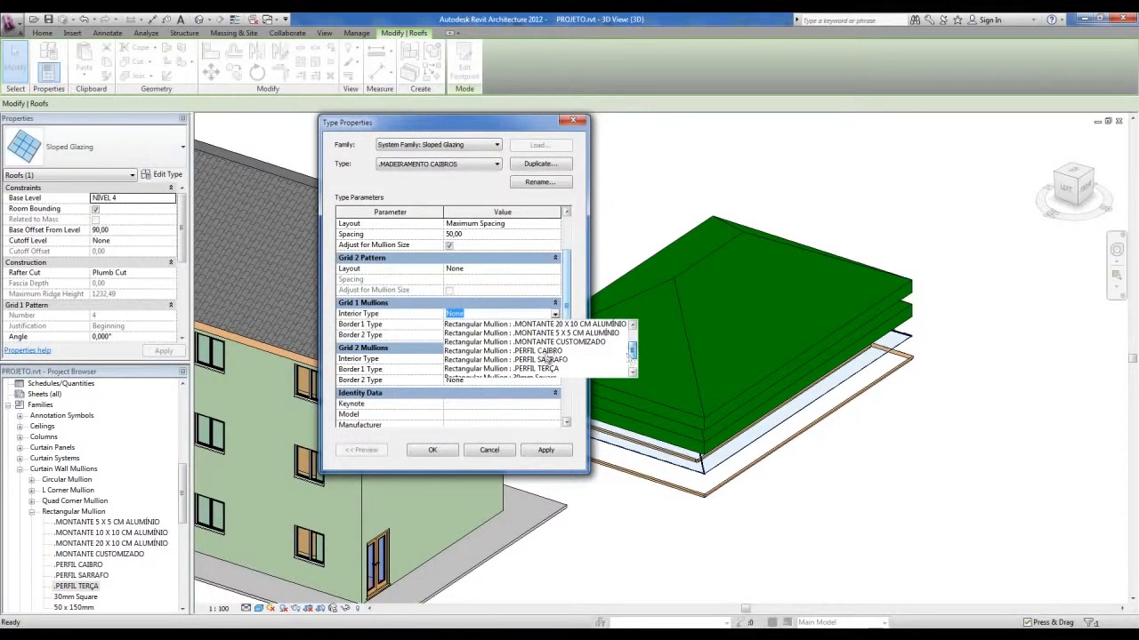
pyautogui.click(545, 352)
pyautogui.click(498, 324)
pyautogui.click(555, 324)
pyautogui.scroll(-3, 634, 363)
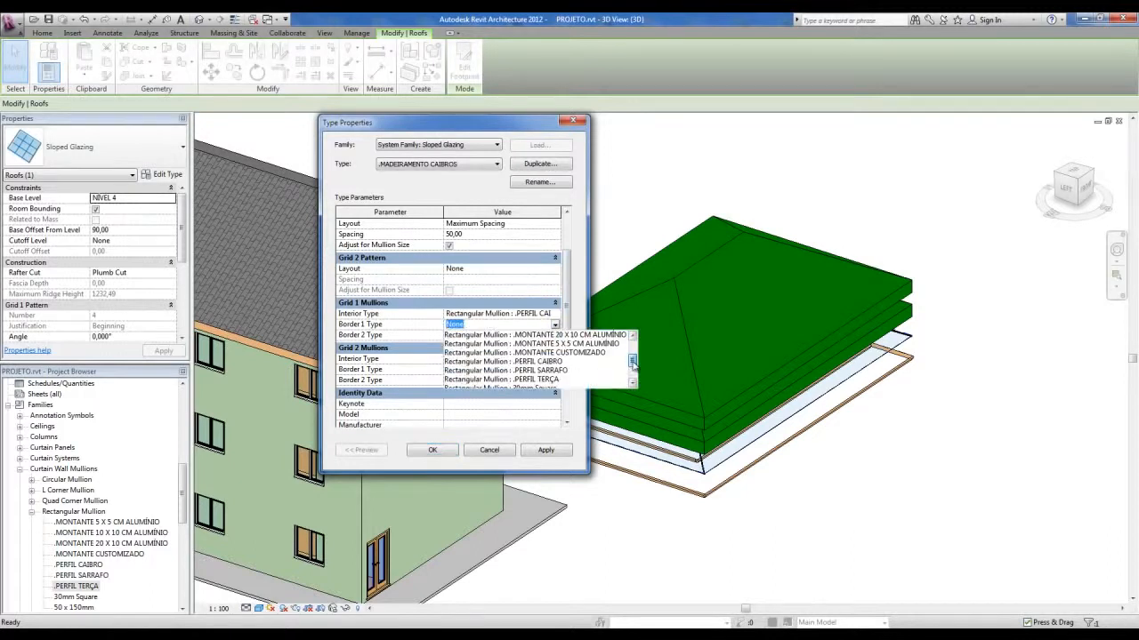
pyautogui.click(549, 361)
# Assign .PERFIL CAIBRO to the Grid 1 border 2 mullion, accept the type properties and deselect the roof
pyautogui.click(499, 334)
pyautogui.click(555, 335)
pyautogui.scroll(-1, 631, 373)
pyautogui.scroll(-1, 632, 373)
pyautogui.click(525, 392)
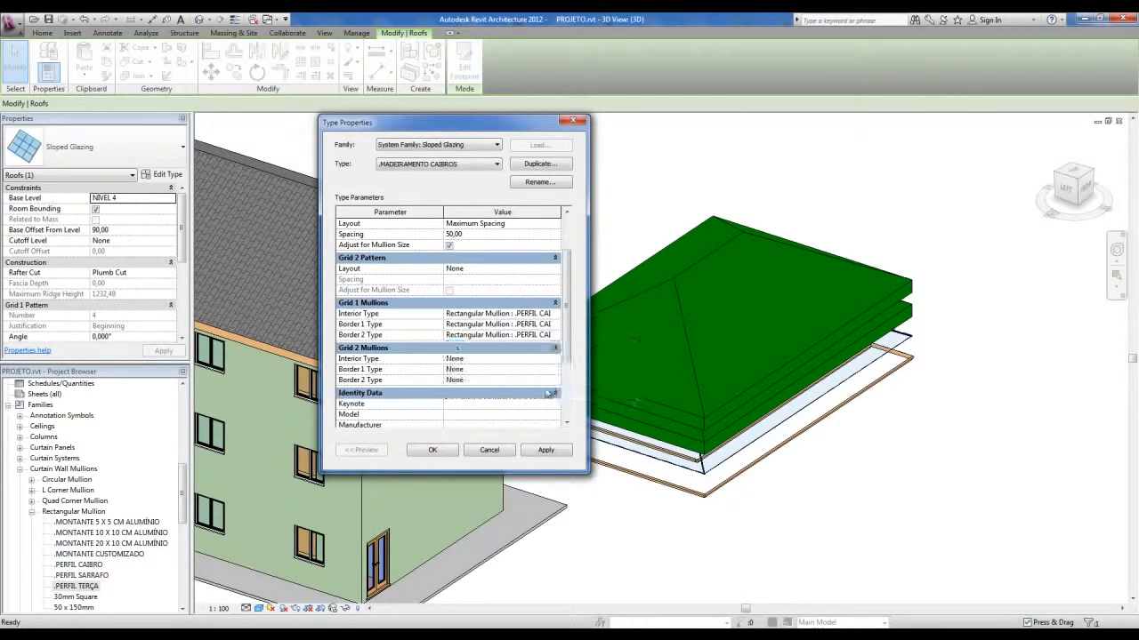
pyautogui.click(433, 451)
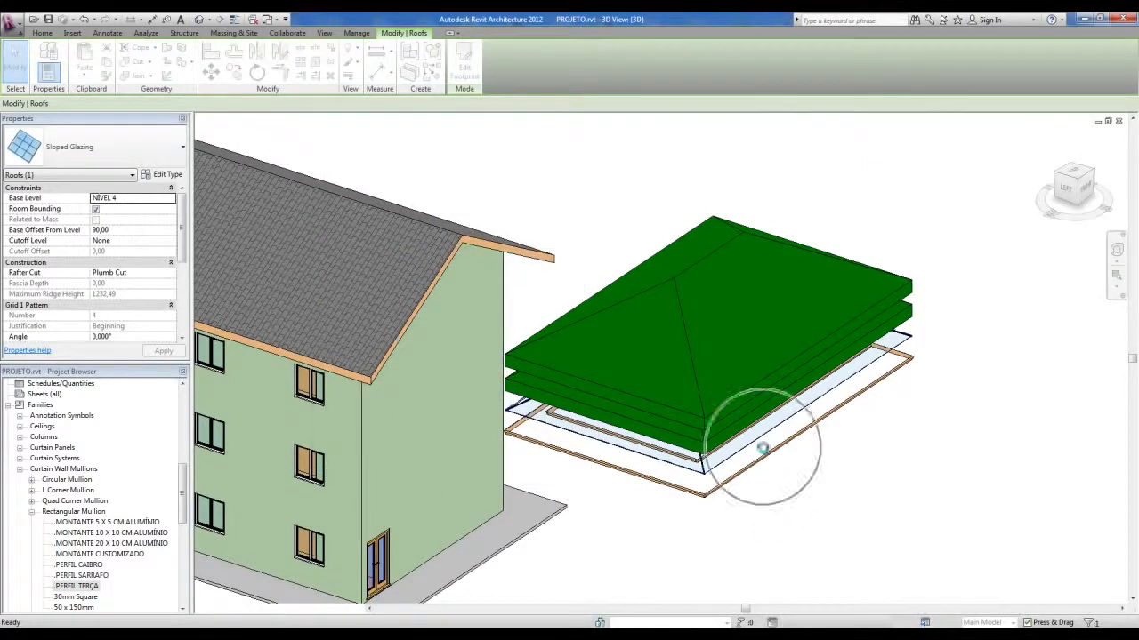
pyautogui.click(798, 505)
# Change the generic roof directly above the new rafters to the Sloped Glazing type
pyautogui.keyDown('shift'); pyautogui.moveTo(798, 505); pyautogui.dragTo(799, 280, button='middle'); pyautogui.keyUp('shift')
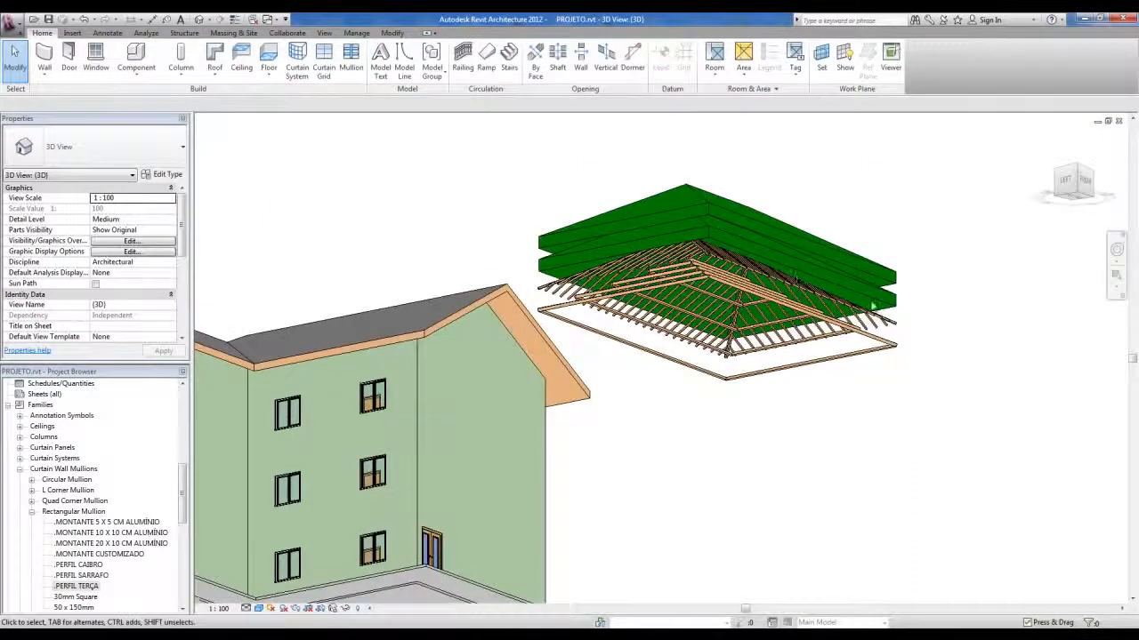
pyautogui.scroll(3, 871, 306)
pyautogui.keyDown('shift'); pyautogui.moveTo(872, 307); pyautogui.dragTo(882, 412, button='middle'); pyautogui.keyUp('shift')
pyautogui.scroll(-4, 846, 371)
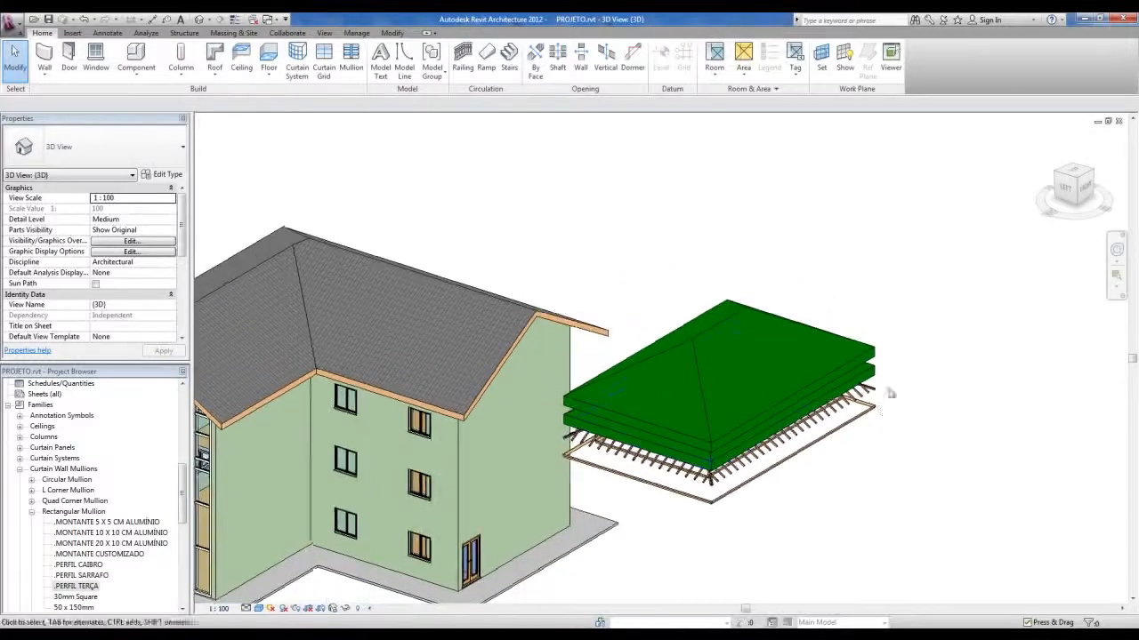
pyautogui.click(872, 397)
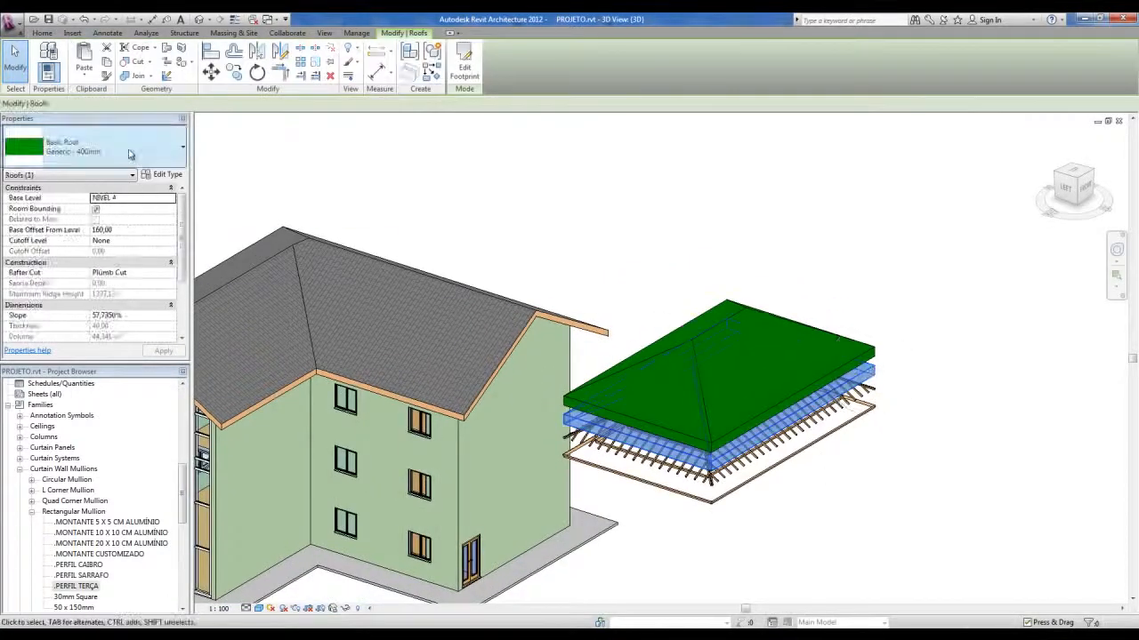
pyautogui.click(132, 151)
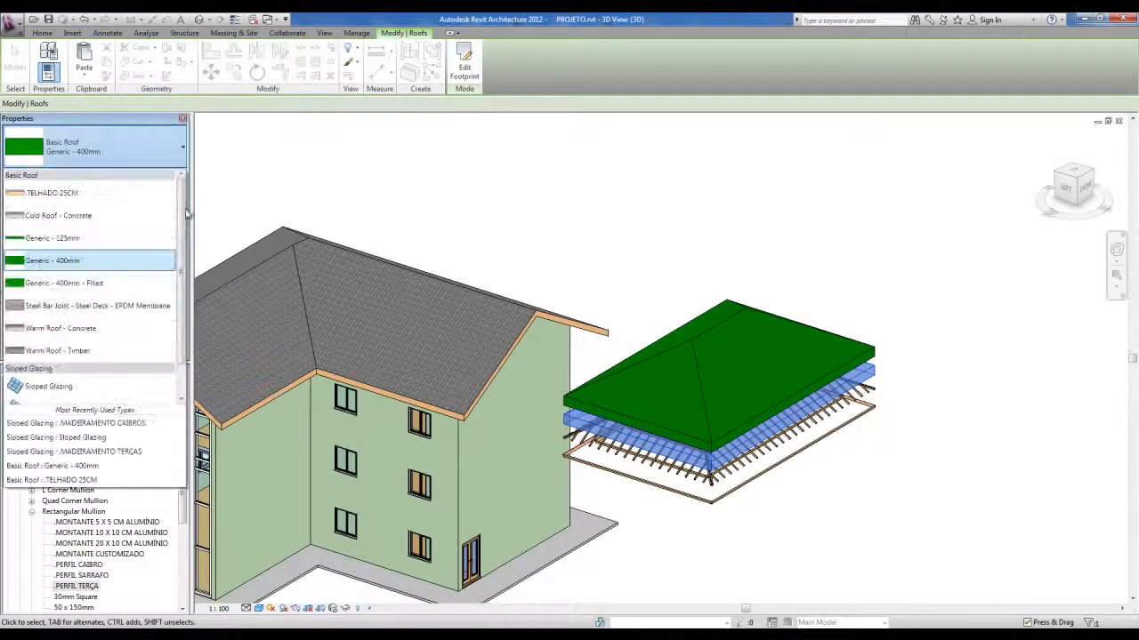
pyautogui.scroll(-1, 107, 267)
pyautogui.click(50, 347)
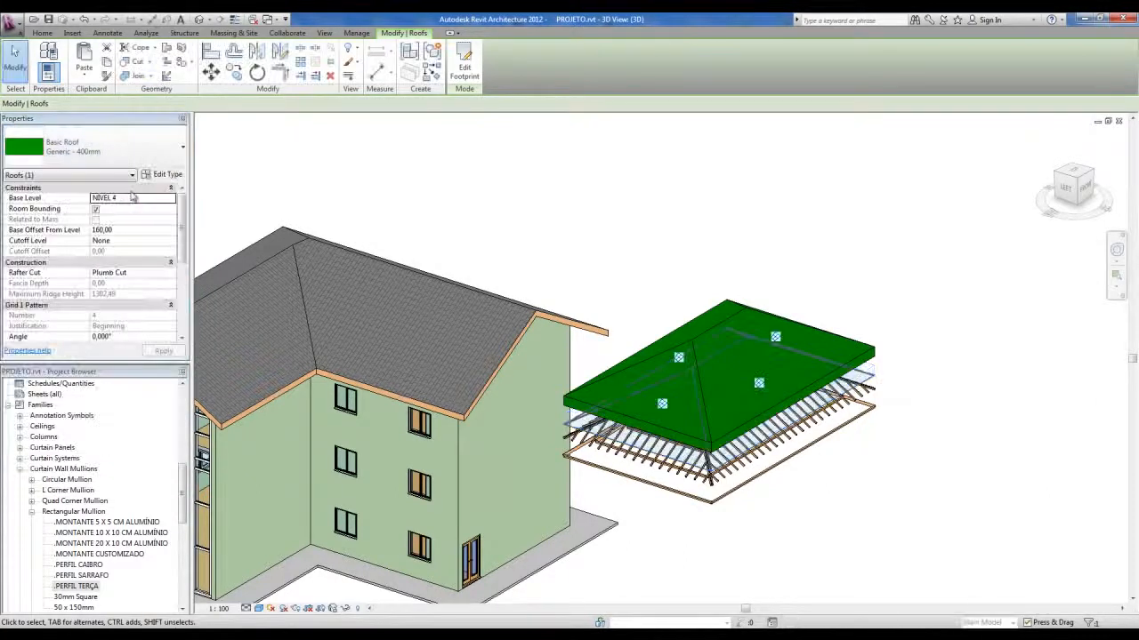
# Duplicate this roof's Sloped Glazing type as .MADEIRAMENTO SARRAFOS and choose its curtain panel
pyautogui.click(164, 174)
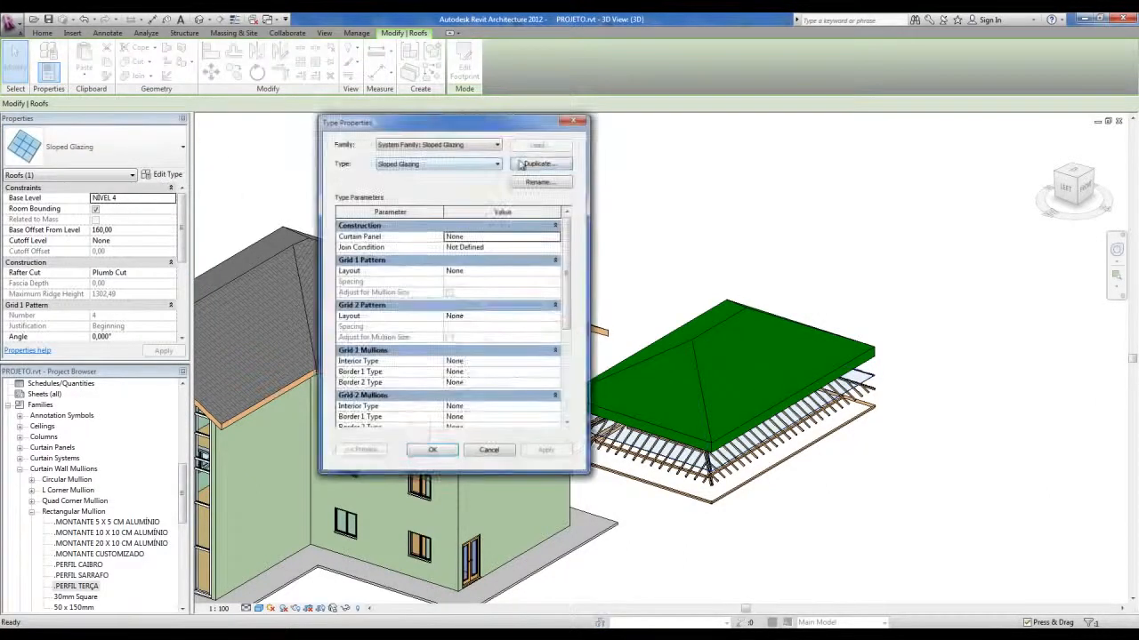
pyautogui.click(523, 164)
pyautogui.write('.MADEIRAM')
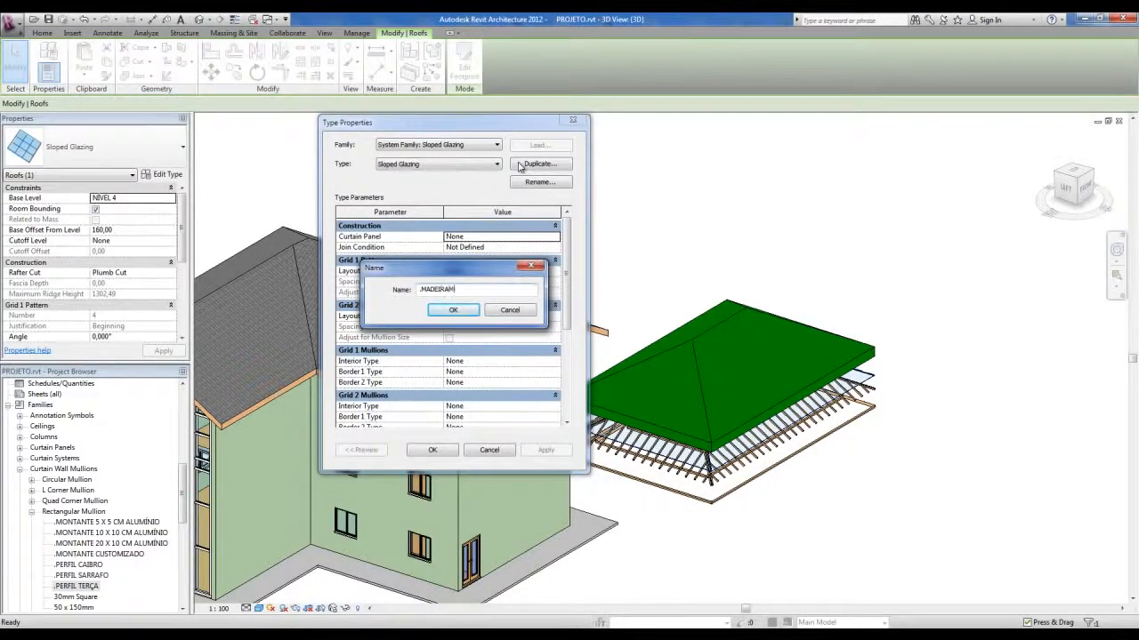
pyautogui.write('ENTO SARR')
pyautogui.press('BackSpace')
pyautogui.press('BackSpace')
pyautogui.click(454, 310)
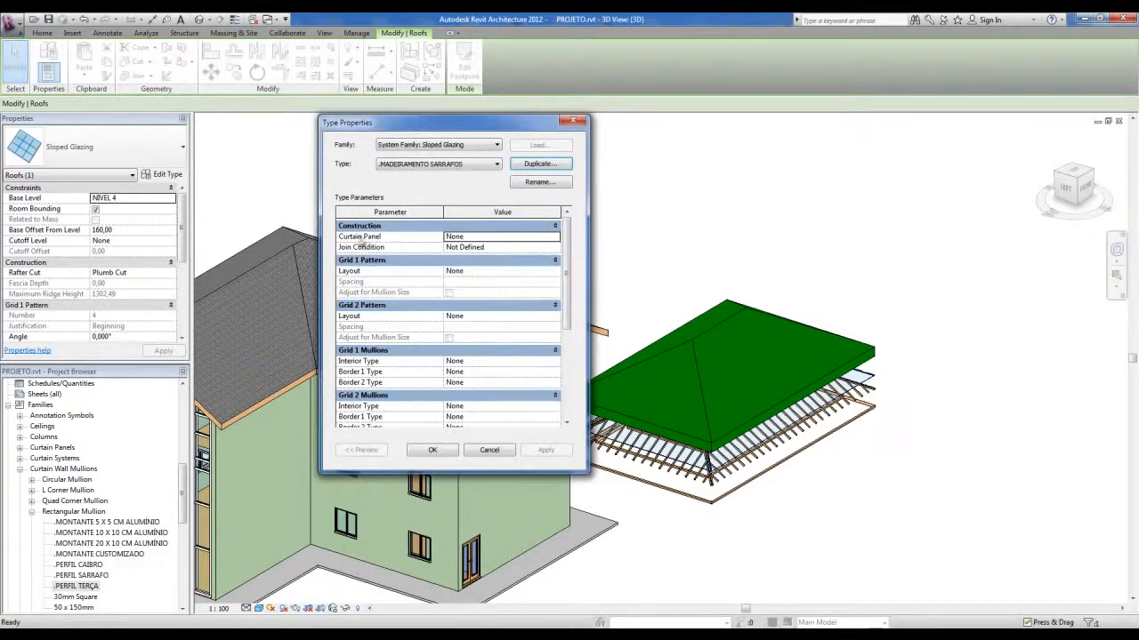
pyautogui.click(555, 237)
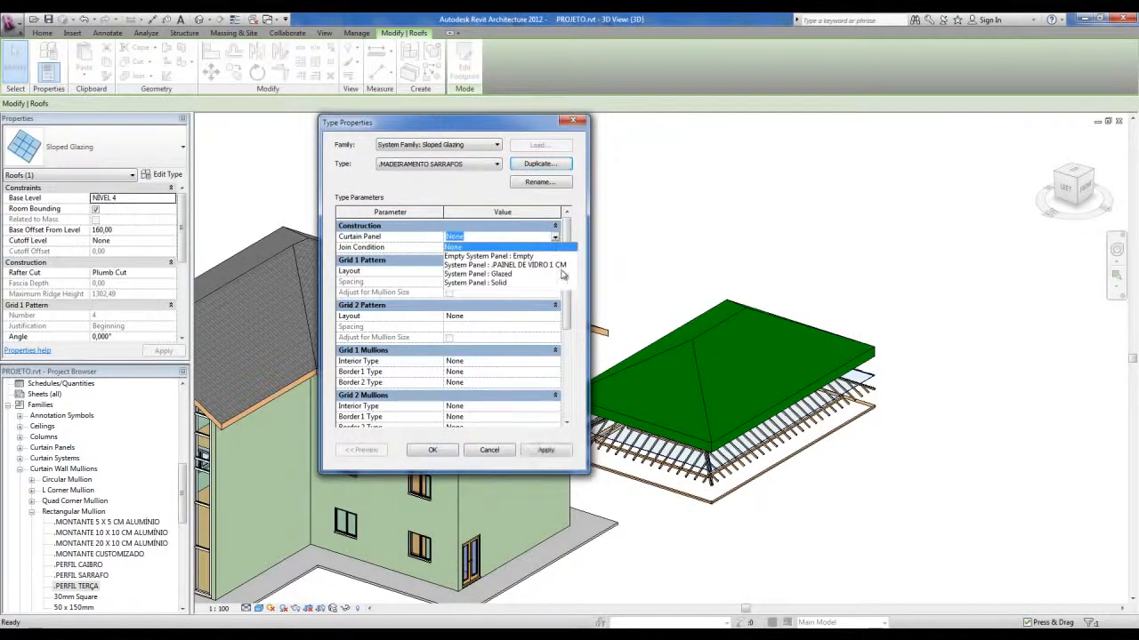
pyautogui.click(527, 265)
# Set the Grid 2 pattern layout of .MADEIRAMENTO SARRAFOS to Maximum Spacing with a spacing of 35
pyautogui.scroll(-1, 566, 307)
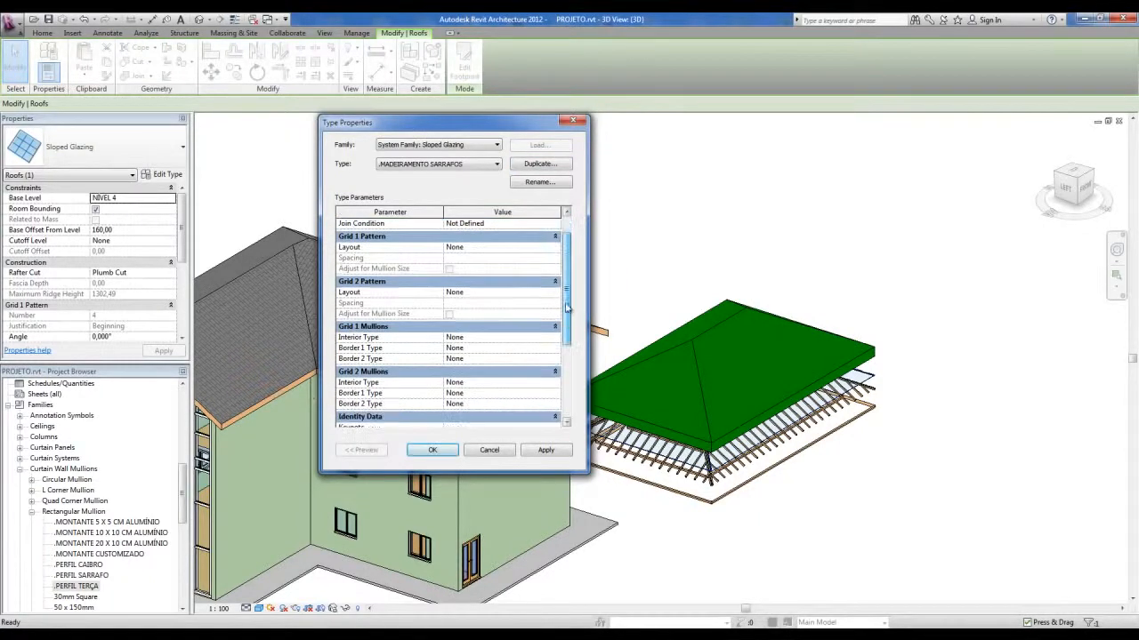
pyautogui.click(533, 293)
pyautogui.click(555, 292)
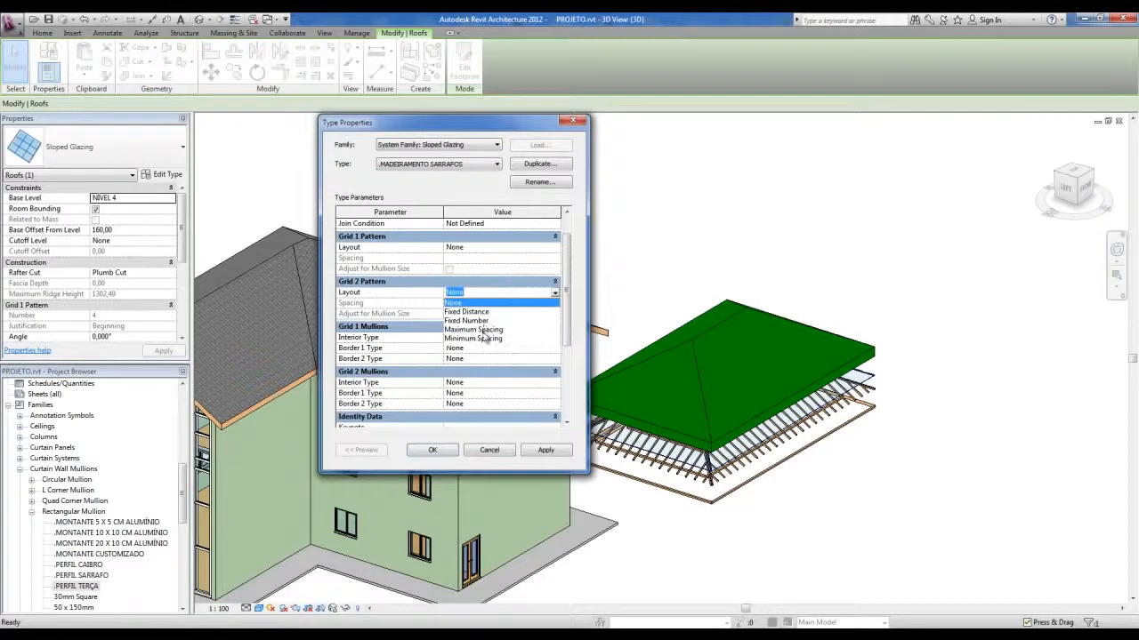
pyautogui.click(486, 331)
pyautogui.click(503, 303)
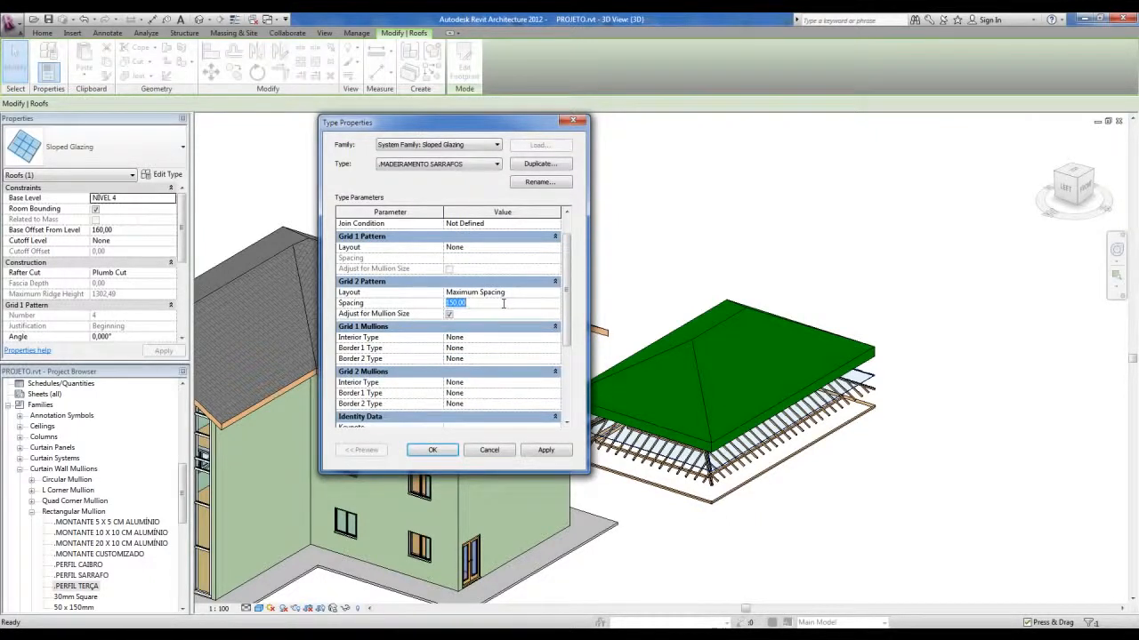
pyautogui.write('35')
# Set the Grid 2 interior mullion of .MADEIRAMENTO SARRAFOS to Rectangular Mullion : .PERFIL SARRAFO
pyautogui.scroll(-1, 573, 317)
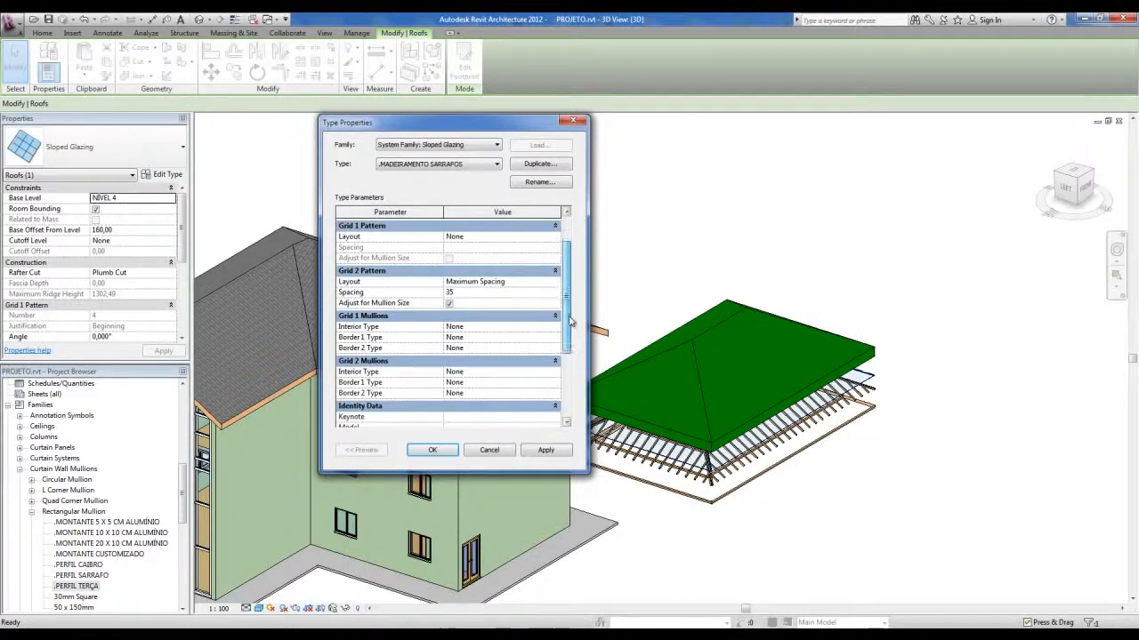
pyautogui.scroll(-1, 571, 321)
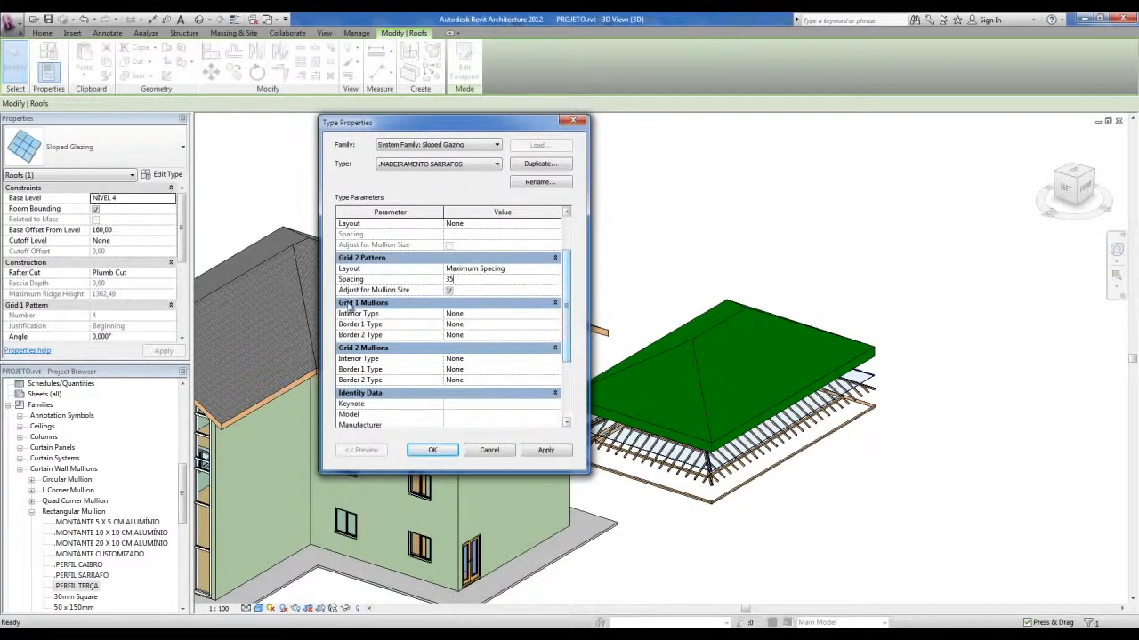
pyautogui.press('ctrl')
pyautogui.scroll(-3, 566, 350)
pyautogui.click(555, 326)
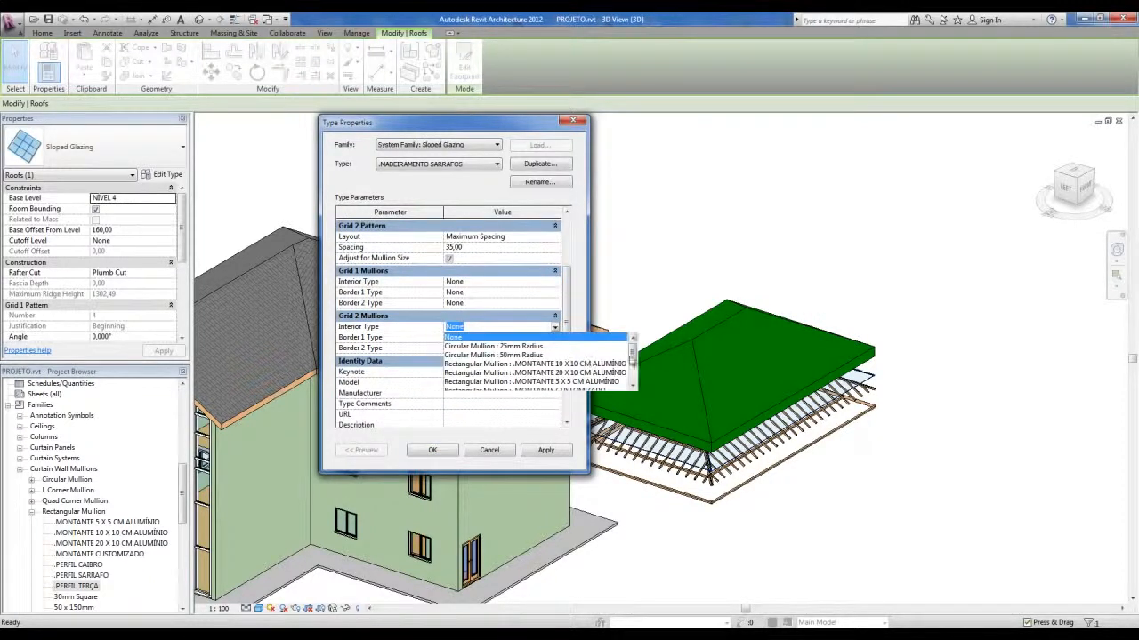
pyautogui.scroll(-2, 632, 369)
pyautogui.click(537, 365)
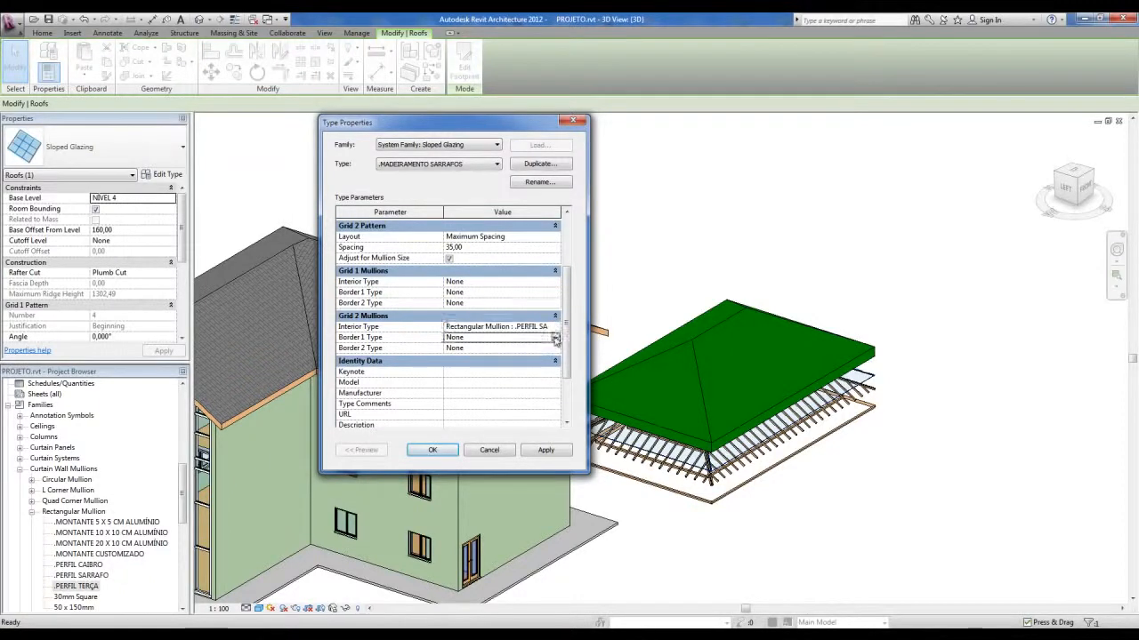
# Assign .PERFIL SARRAFO to the Grid 2 border 1 and border 2 mullions and accept the type properties
pyautogui.click(555, 338)
pyautogui.moveTo(632, 361); pyautogui.dragTo(633, 377)
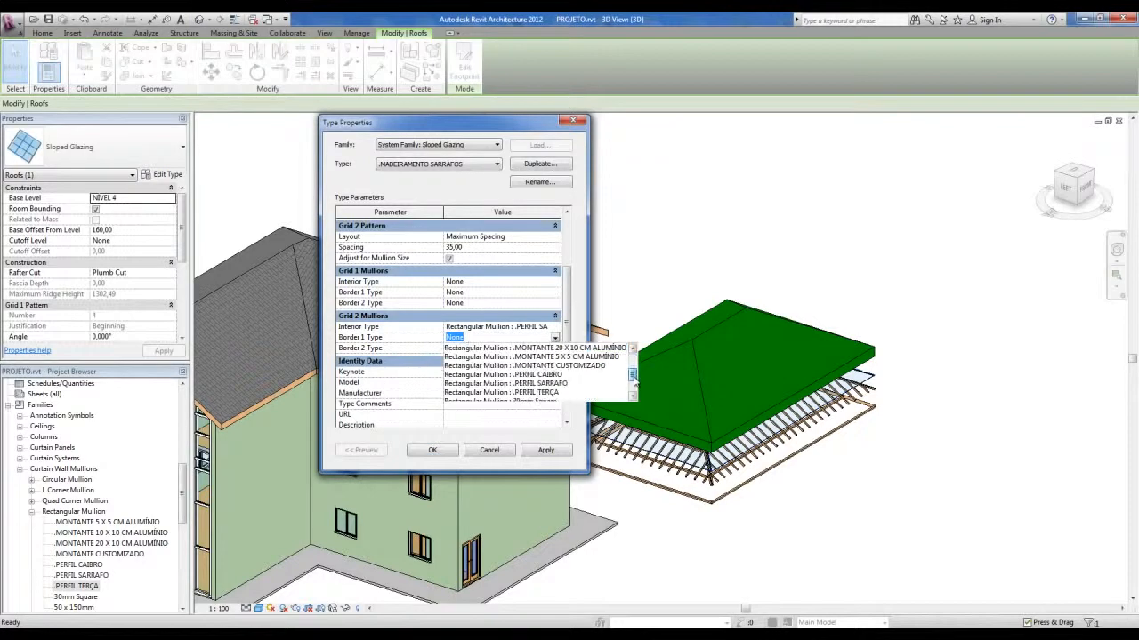
pyautogui.click(551, 384)
pyautogui.click(555, 349)
pyautogui.click(630, 381)
pyautogui.click(558, 404)
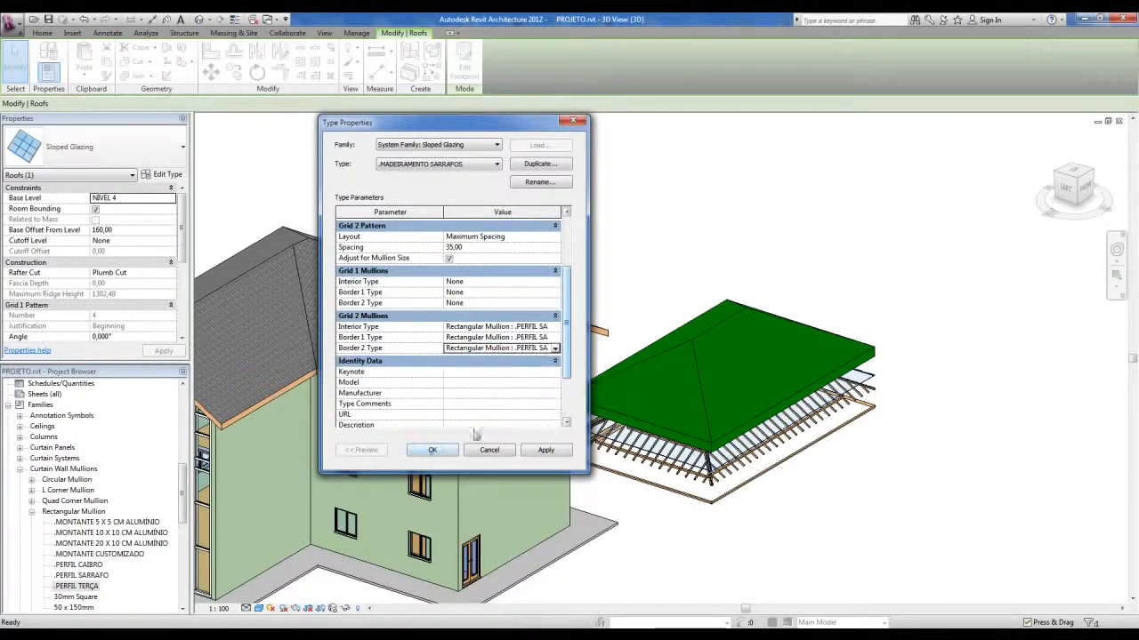
pyautogui.click(433, 450)
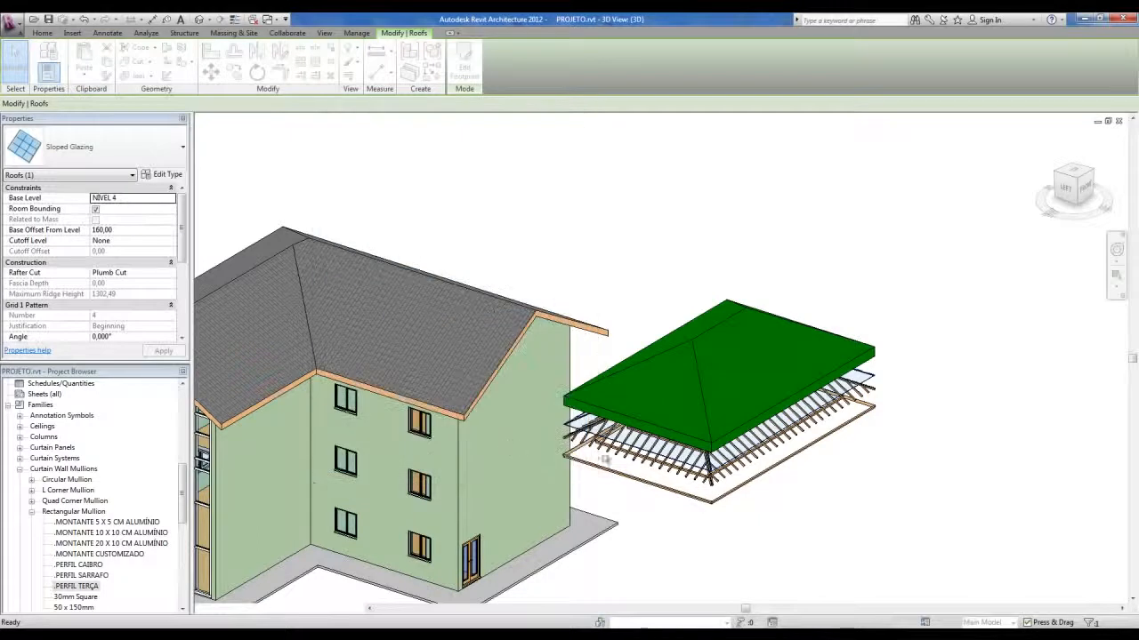
# Deselect the roof and examine the stacked batten, rafter and purlin layers beneath the green top roof
pyautogui.click(879, 510)
pyautogui.keyDown('shift'); pyautogui.moveTo(869, 462); pyautogui.dragTo(881, 454, button='middle'); pyautogui.keyUp('shift')
pyautogui.scroll(5, 881, 454)
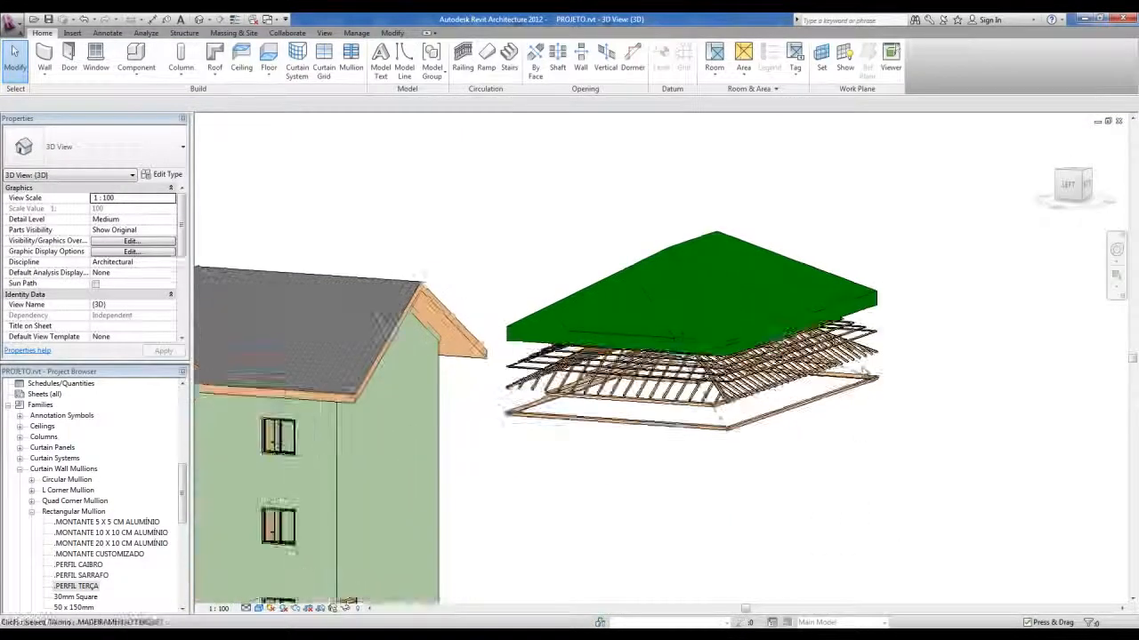
pyautogui.press('ctrl')
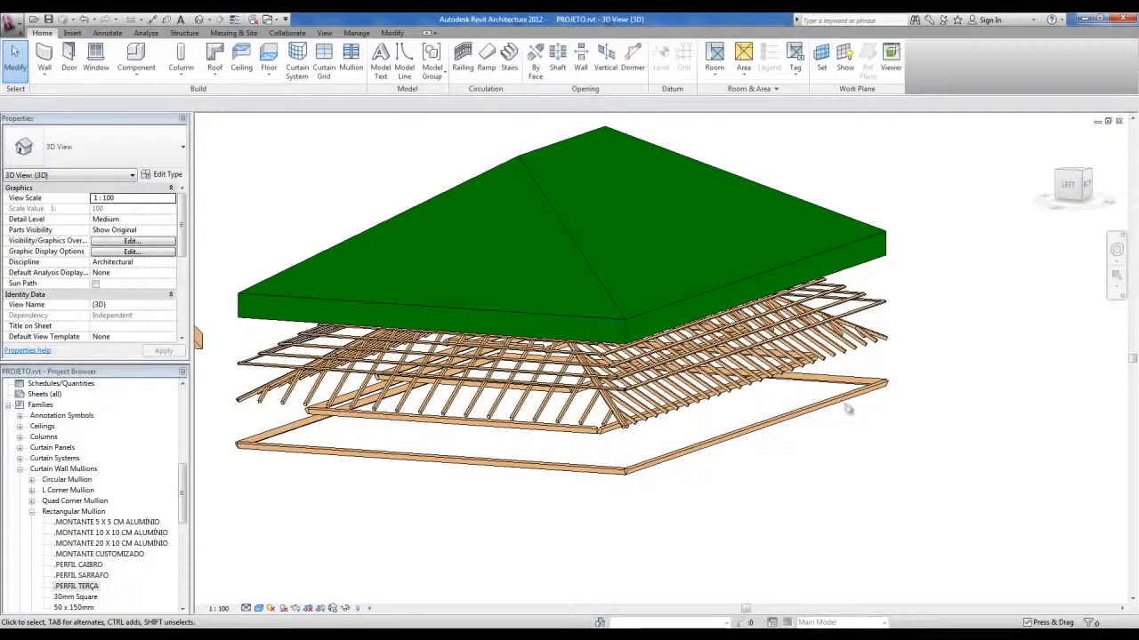
pyautogui.press('ctrl')
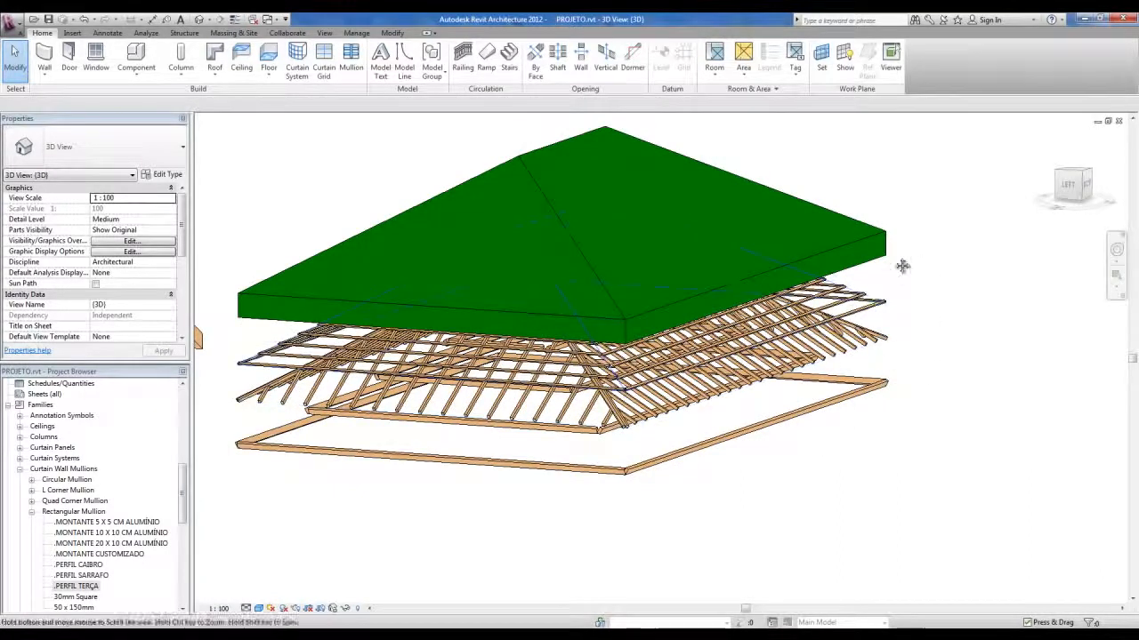
pyautogui.scroll(-3, 894, 284)
pyautogui.keyDown('shift'); pyautogui.moveTo(925, 331); pyautogui.dragTo(907, 358, button='middle'); pyautogui.keyUp('shift')
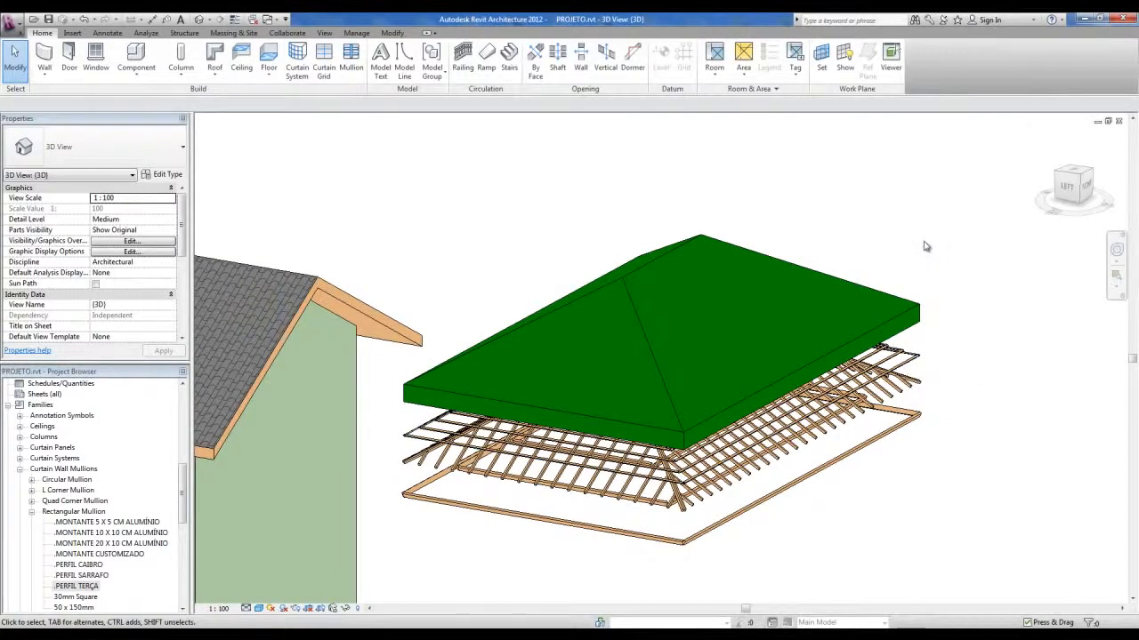
pyautogui.scroll(2, 925, 247)
# Duplicate the top roof's Generic - 400mm type as .TELHAS
pyautogui.click(933, 303)
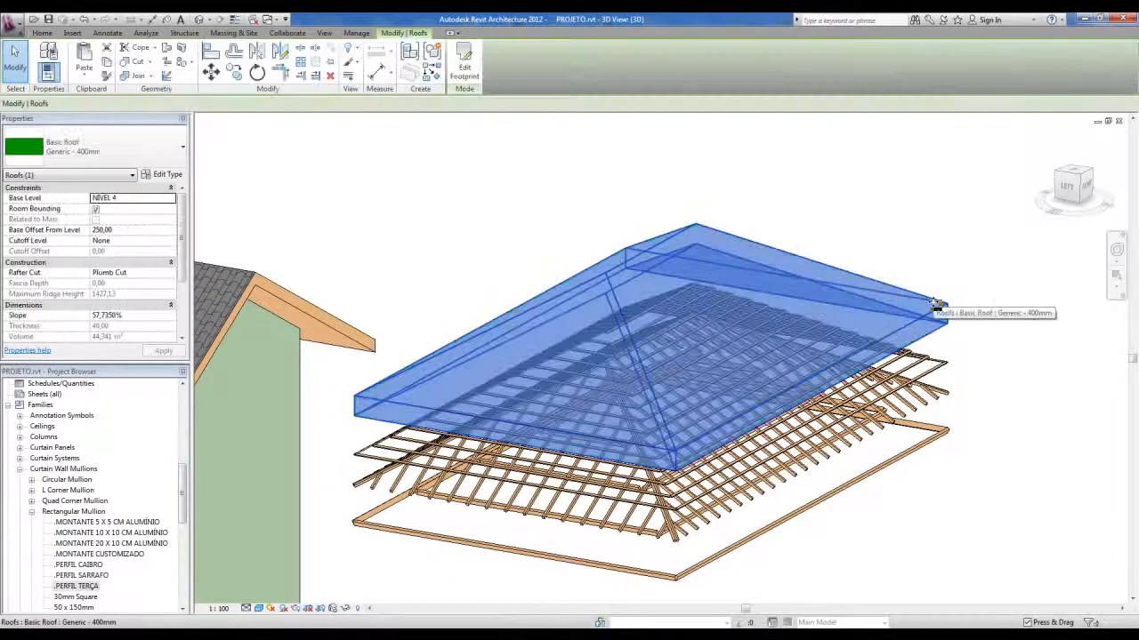
pyautogui.click(165, 175)
pyautogui.click(534, 167)
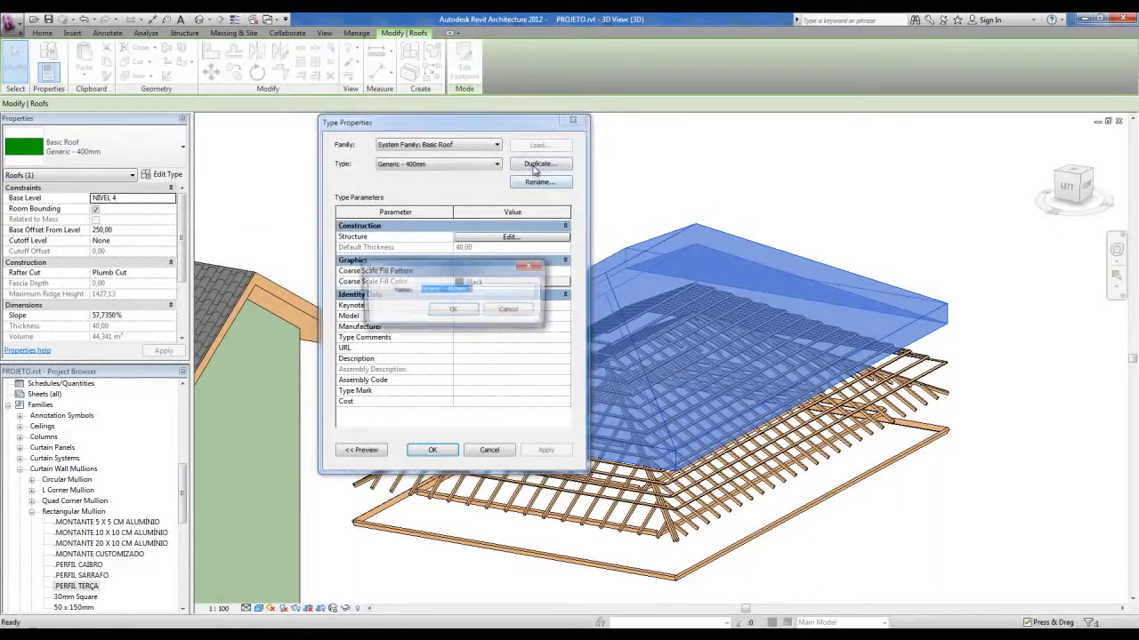
pyautogui.press('BackSpace')
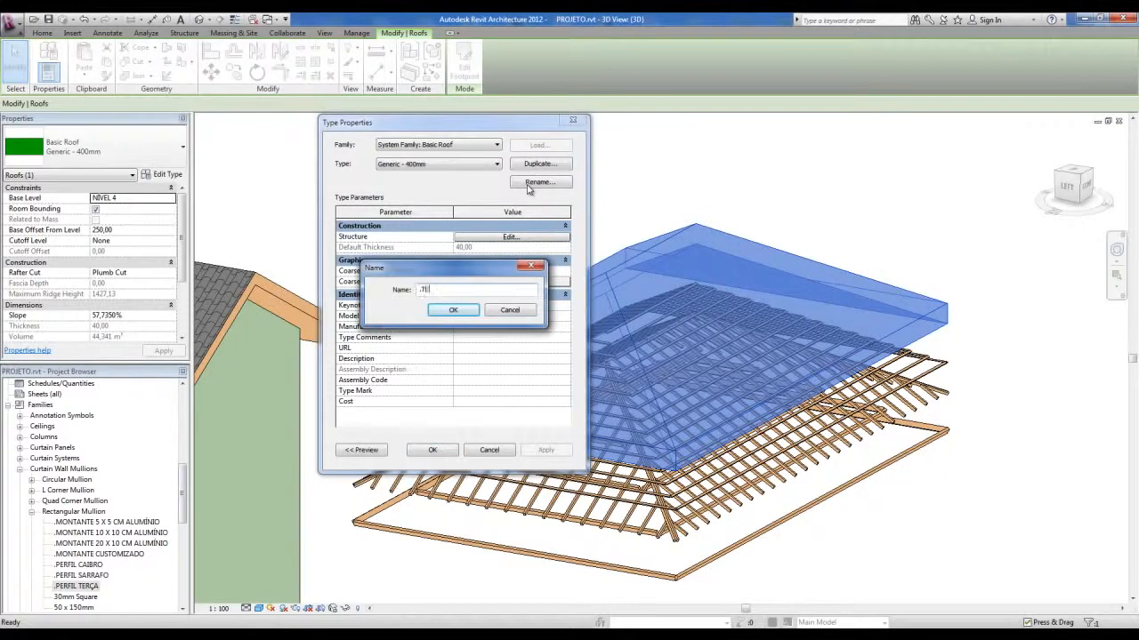
pyautogui.press('Return')
# Give the structure layer of .TELHAS a thickness of 7 and the .TELHA material, accept the changes and deselect the roof
pyautogui.click(489, 240)
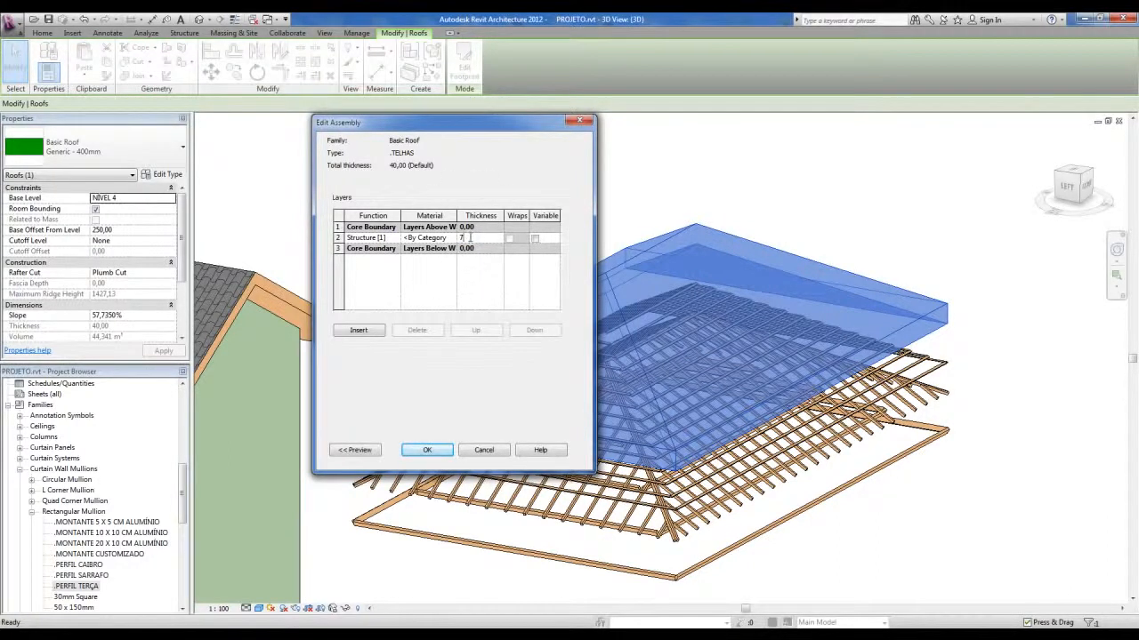
pyautogui.click(451, 237)
pyautogui.click(451, 238)
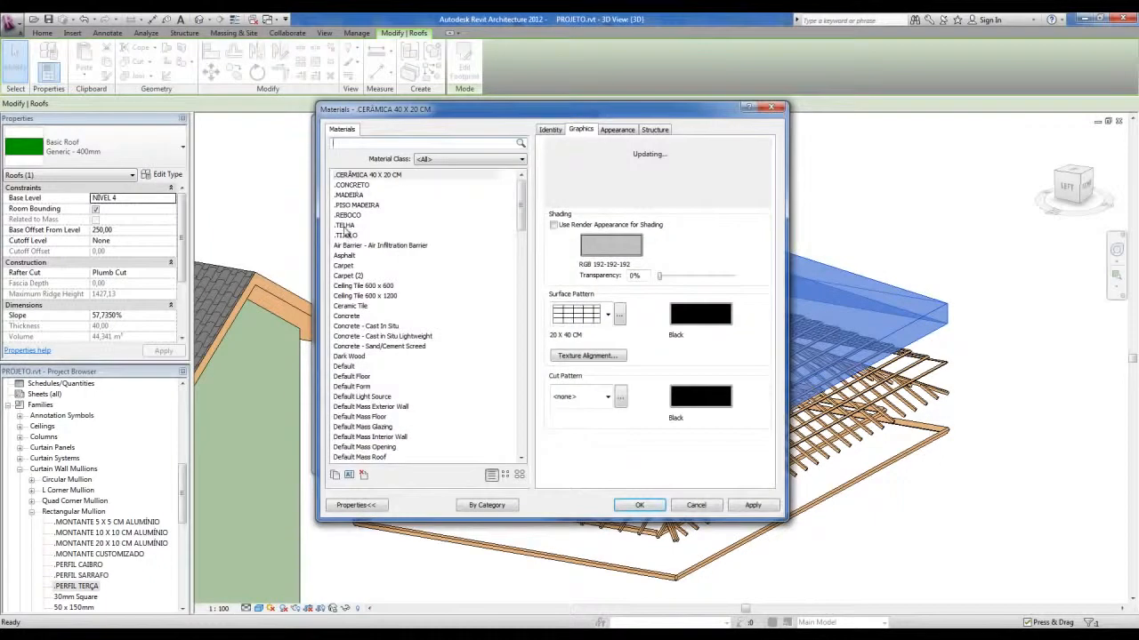
pyautogui.click(347, 225)
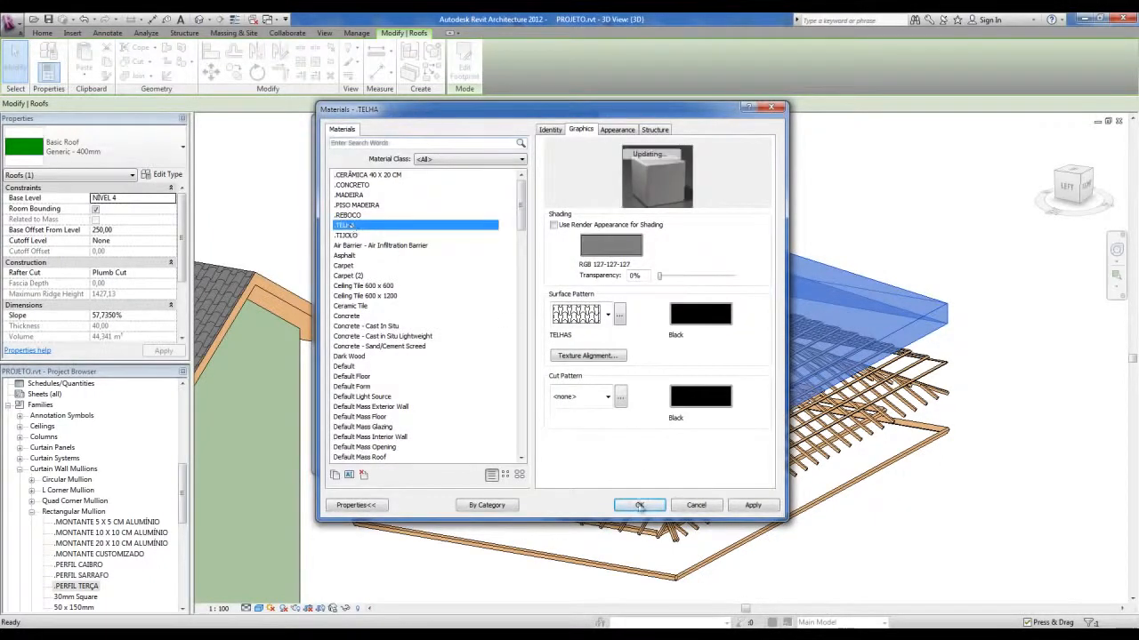
pyautogui.click(639, 504)
pyautogui.click(427, 450)
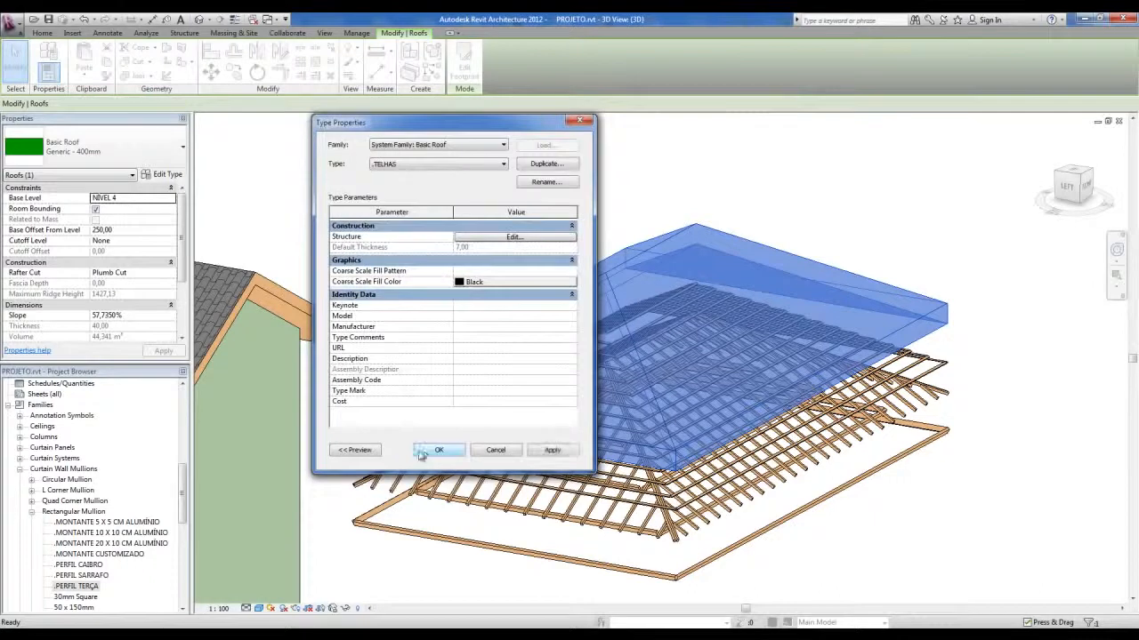
pyautogui.click(432, 448)
pyautogui.click(1063, 434)
pyautogui.scroll(5, 968, 345)
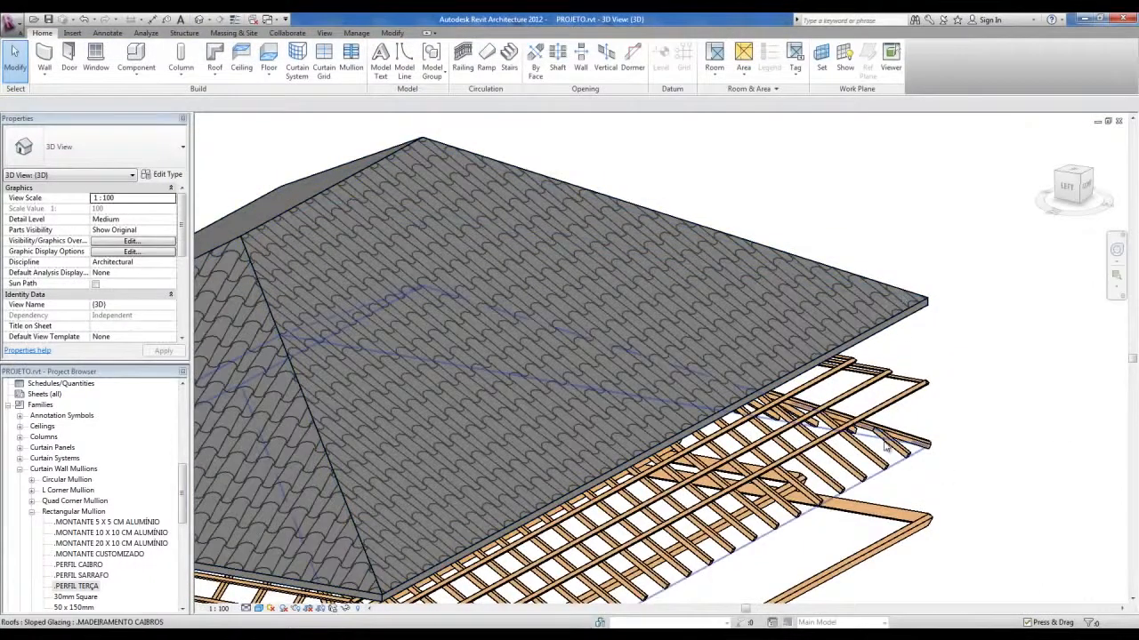
pyautogui.scroll(-3, 910, 403)
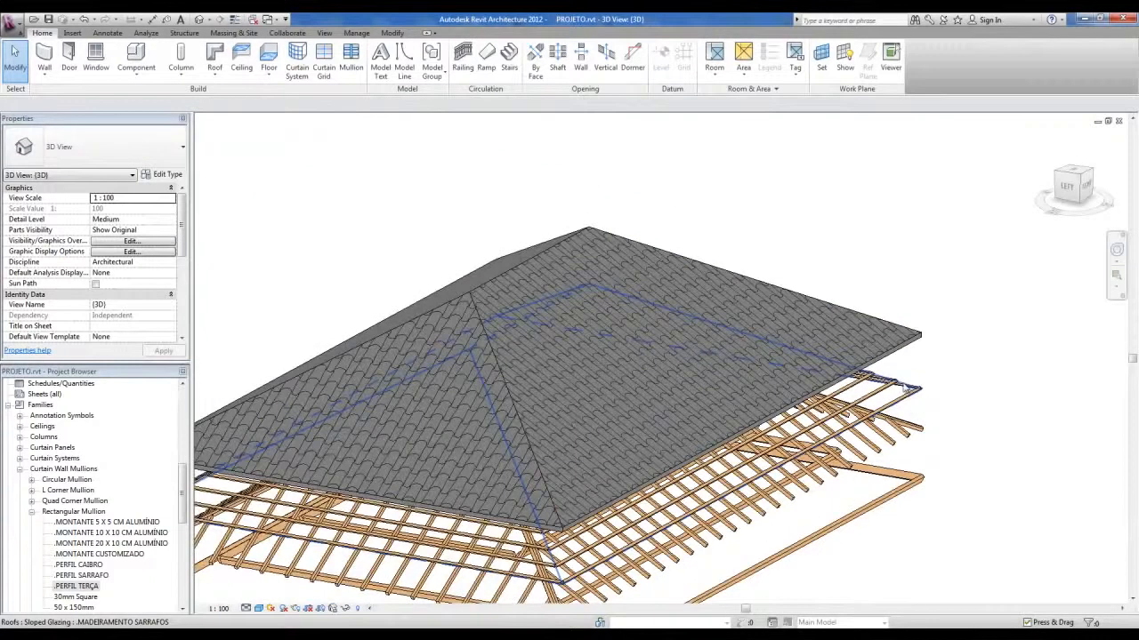
pyautogui.scroll(5, 904, 388)
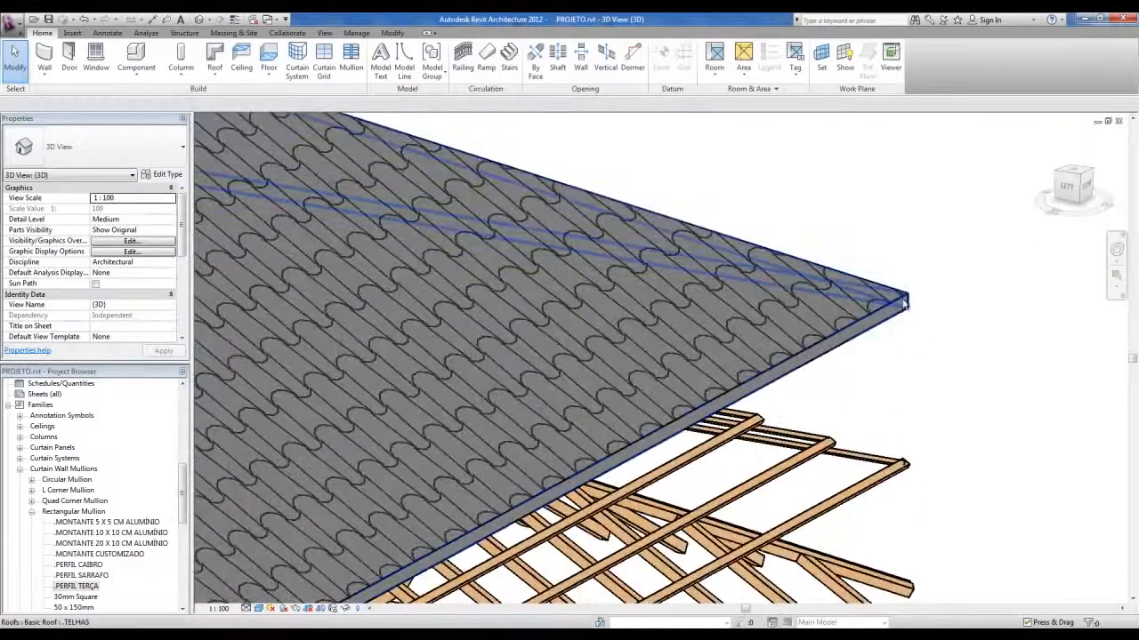
pyautogui.click(905, 304)
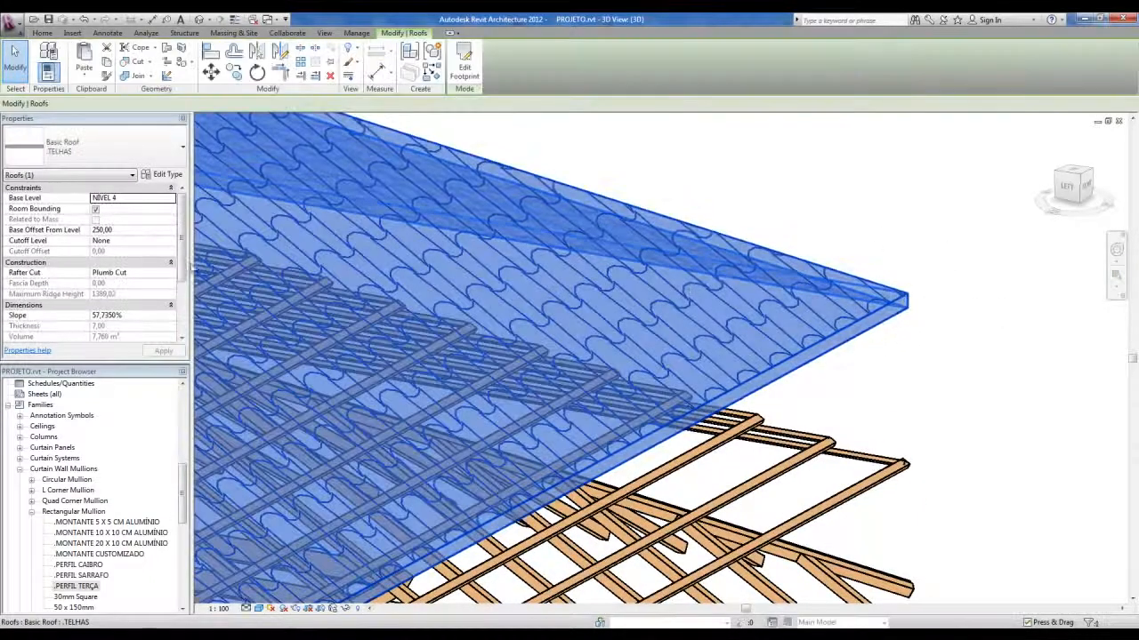
pyautogui.click(170, 274)
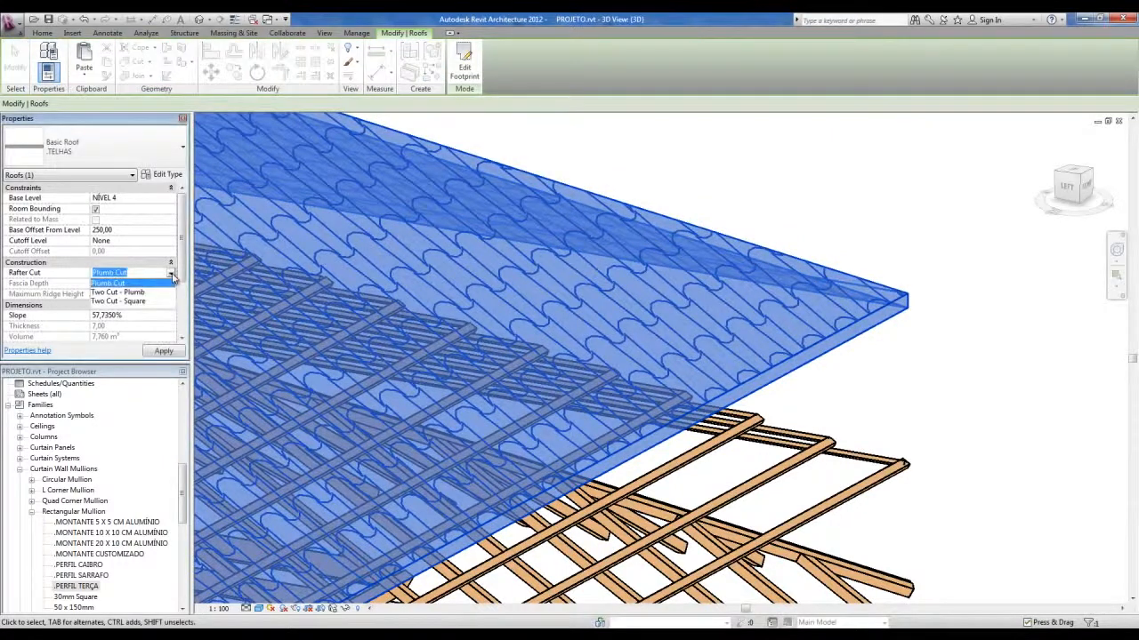
pyautogui.click(756, 183)
# Open the Section 2 view and display thin lines at the eave end of the tile roof
pyautogui.click(48, 490)
pyautogui.scroll(3, 44, 429)
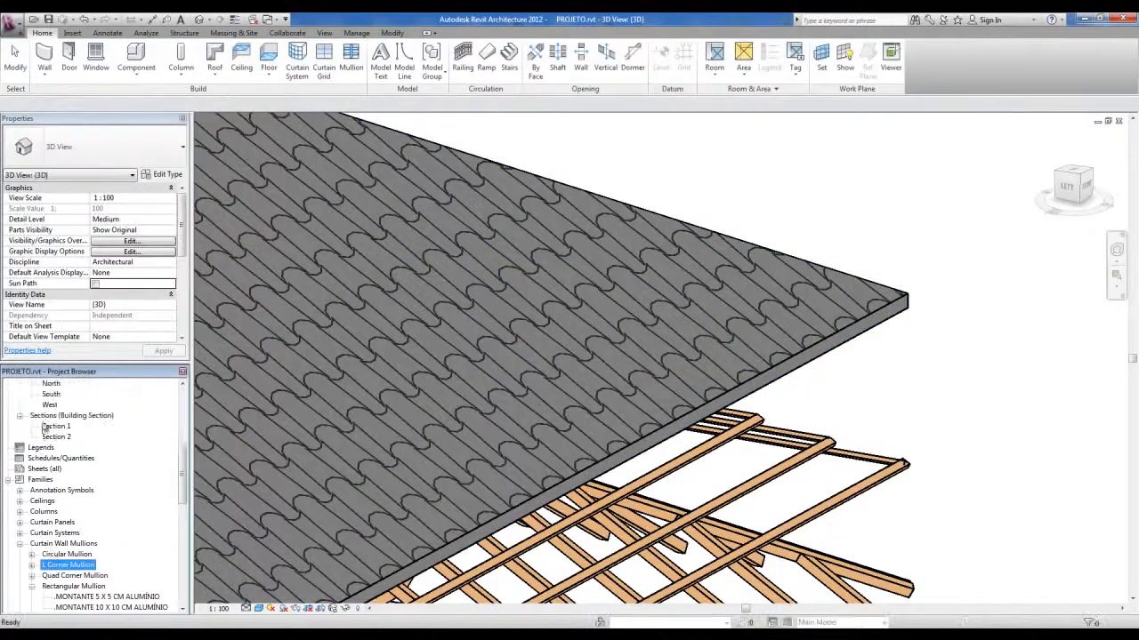
pyautogui.doubleClick(56, 437)
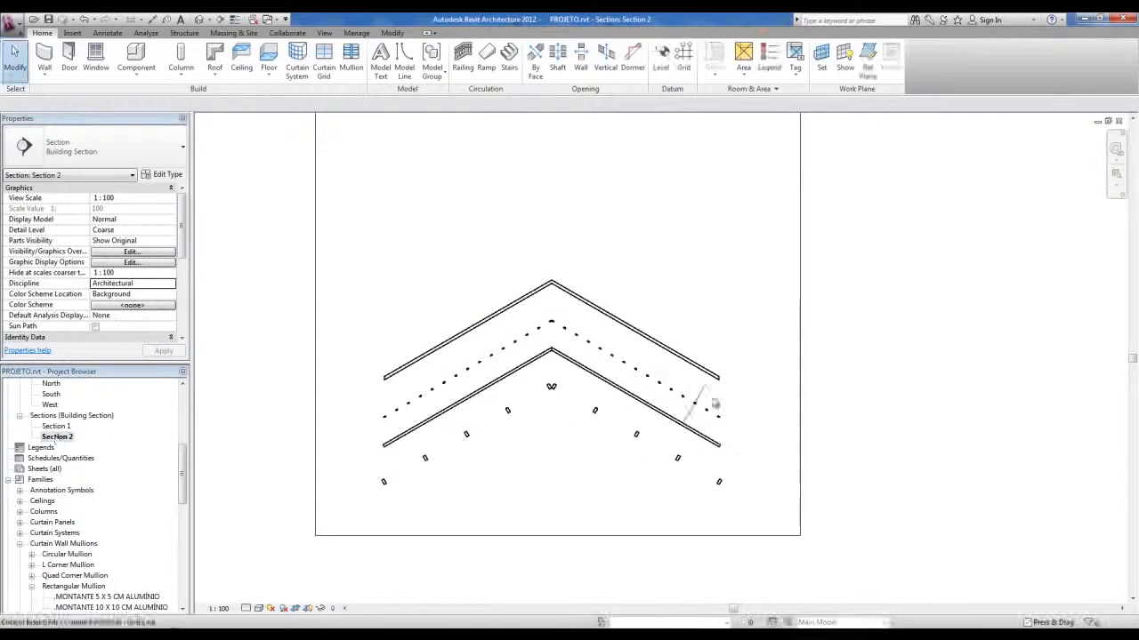
pyautogui.scroll(5, 723, 379)
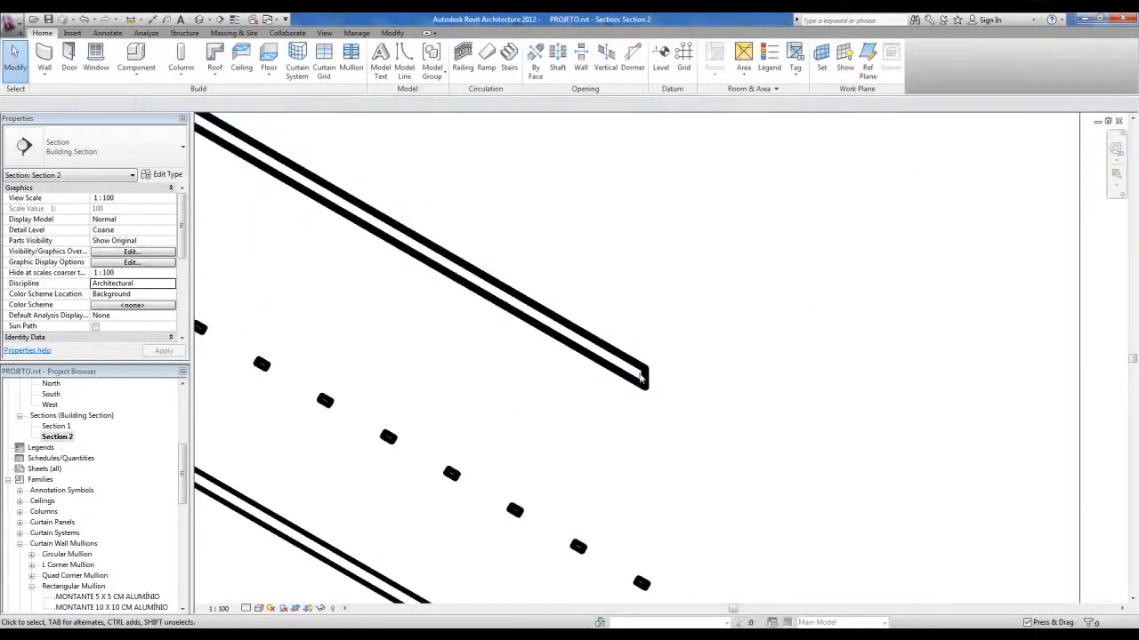
pyautogui.press('t')
pyautogui.press('l')
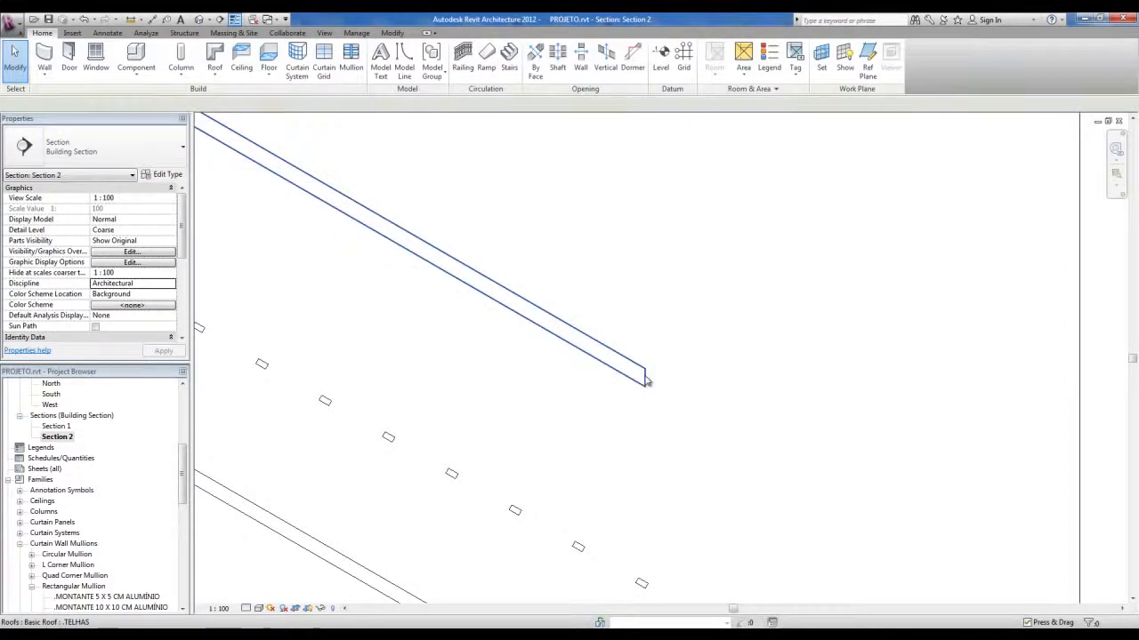
# Set the tile roof's rafter cut to Two Cut - Square with a fascia depth of 10, and deselect the roof
pyautogui.click(646, 380)
pyautogui.scroll(-1, 55, 273)
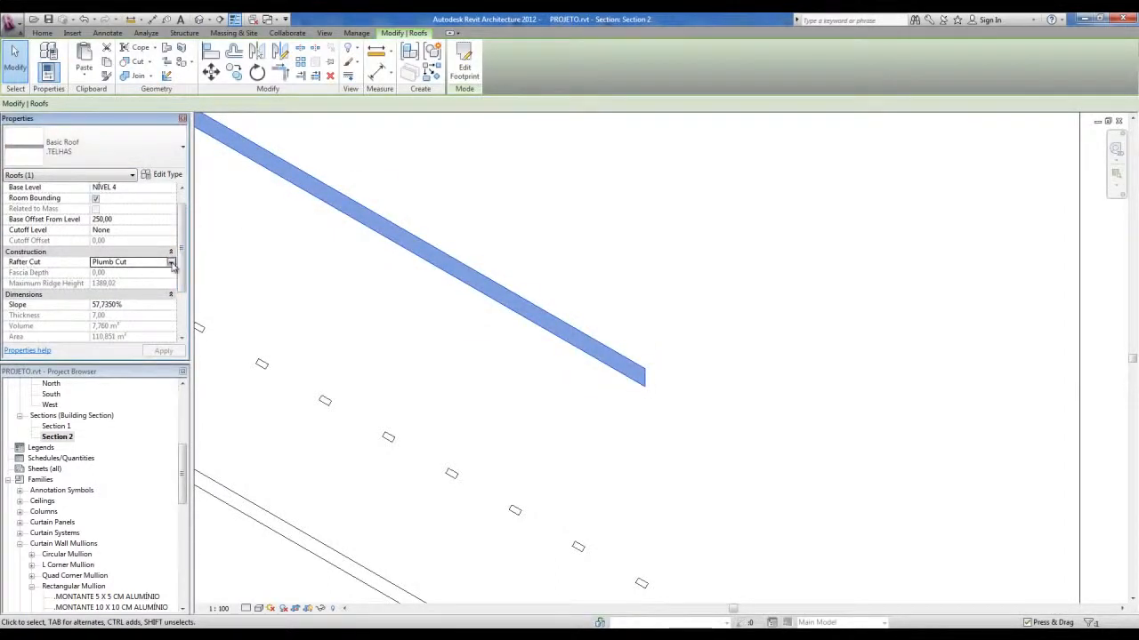
pyautogui.click(171, 263)
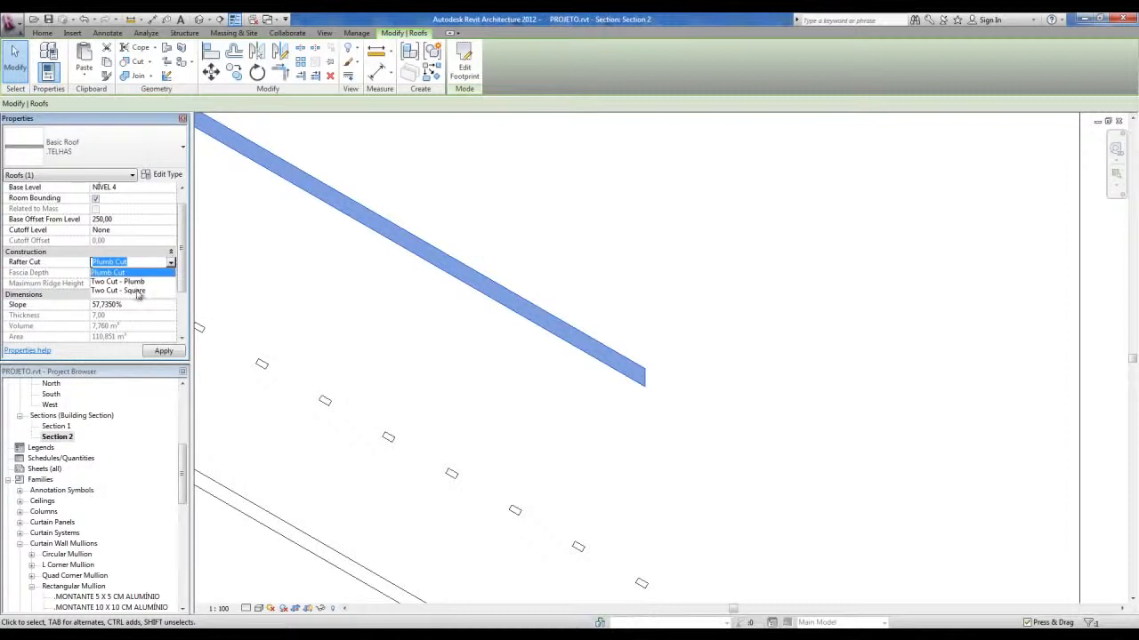
pyautogui.click(139, 291)
pyautogui.click(138, 275)
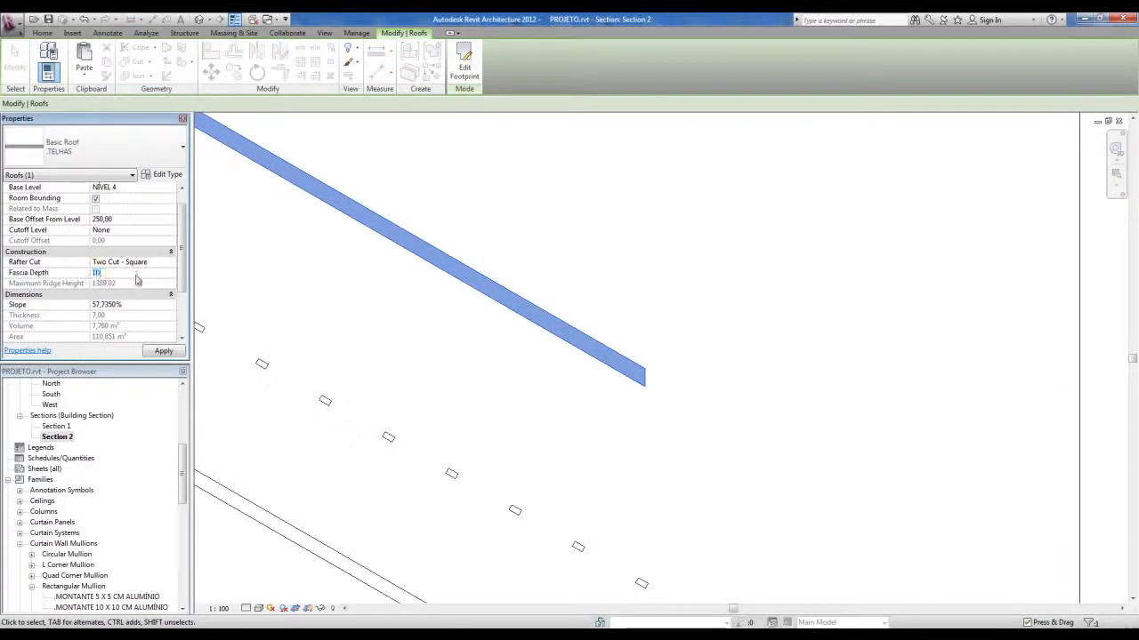
pyautogui.click(164, 351)
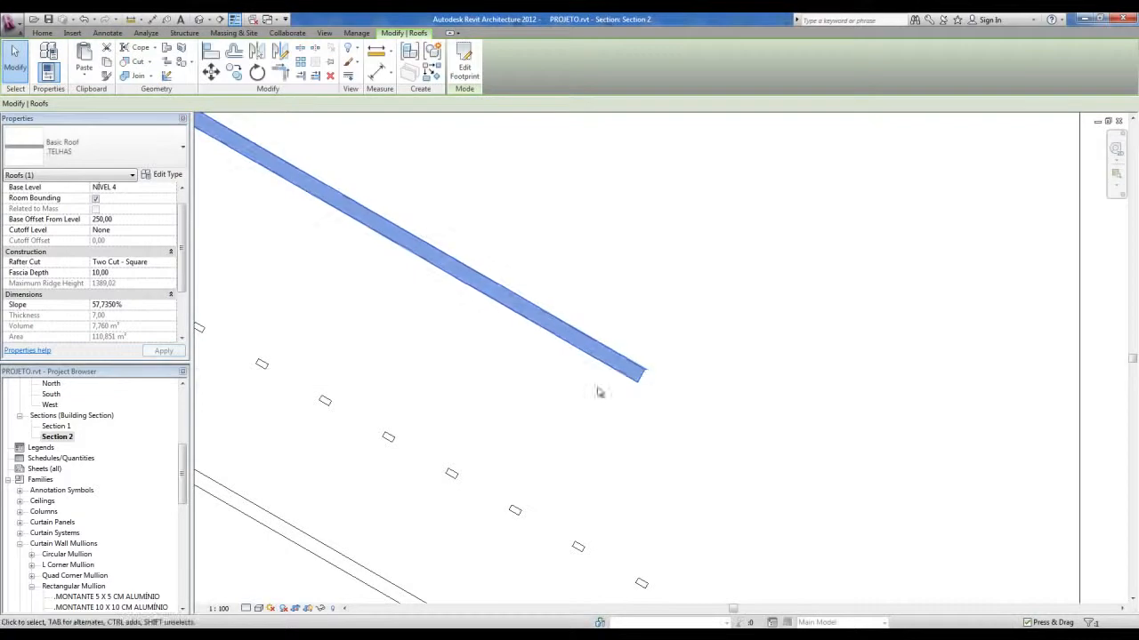
pyautogui.click(681, 378)
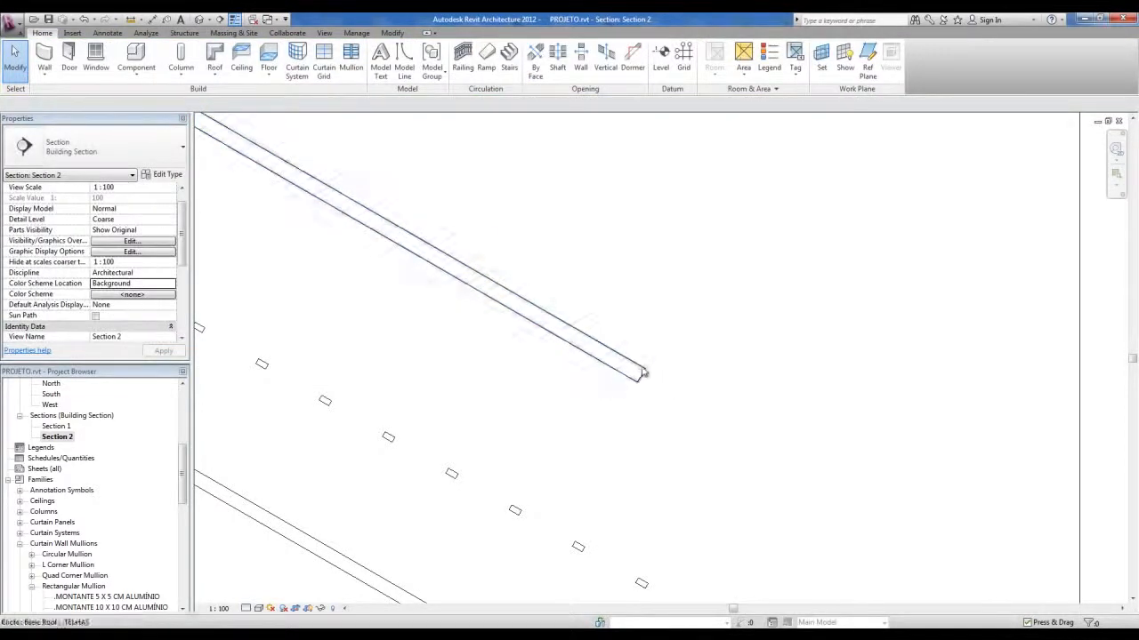
# Examine the gaps between the stacked roof layers in the section, from the ridge to the lower eave ends
pyautogui.scroll(-3, 628, 389)
pyautogui.scroll(-2, 601, 389)
pyautogui.moveTo(600, 389); pyautogui.dragTo(765, 347, button='middle')
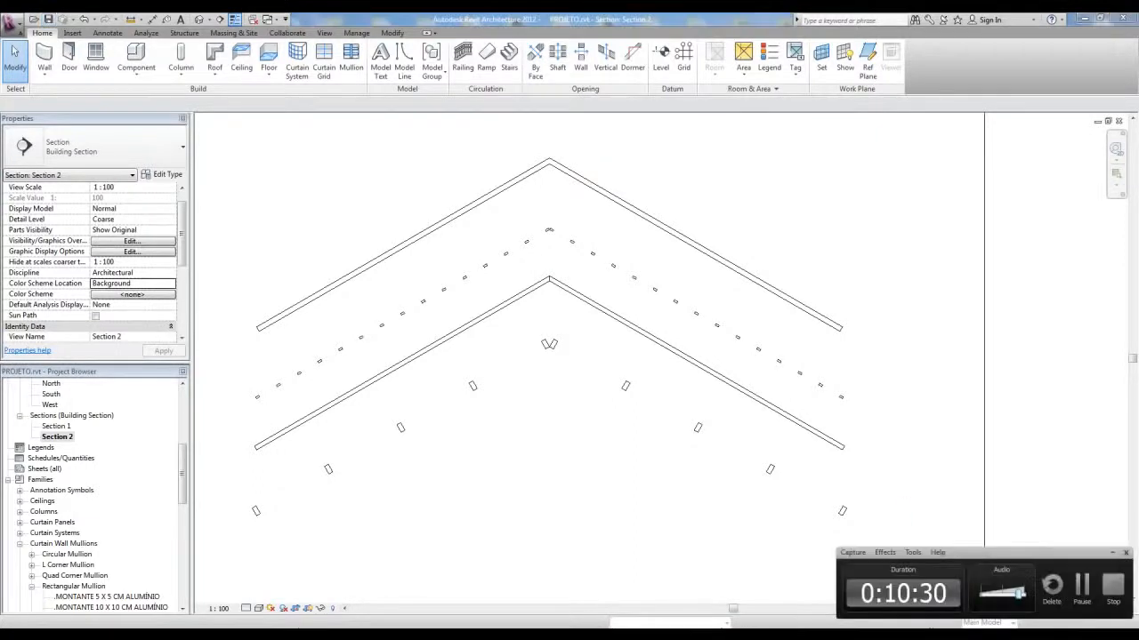
pyautogui.moveTo(934, 452); pyautogui.dragTo(845, 443, button='middle')
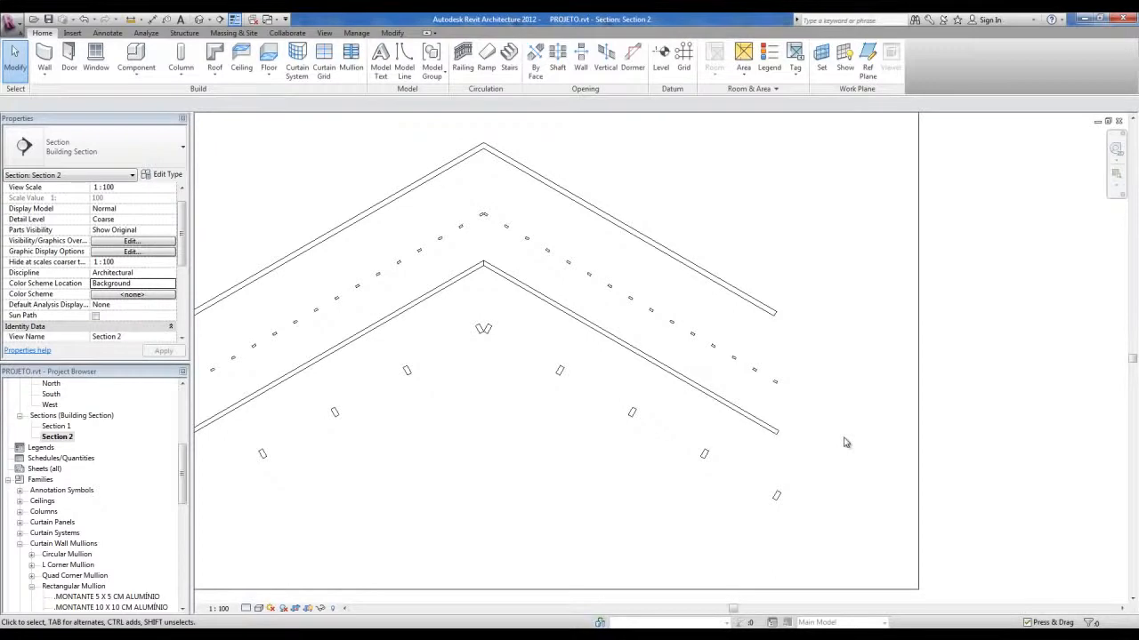
pyautogui.moveTo(848, 487); pyautogui.dragTo(795, 438, button='middle')
pyautogui.scroll(2, 734, 420)
pyautogui.scroll(1, 725, 416)
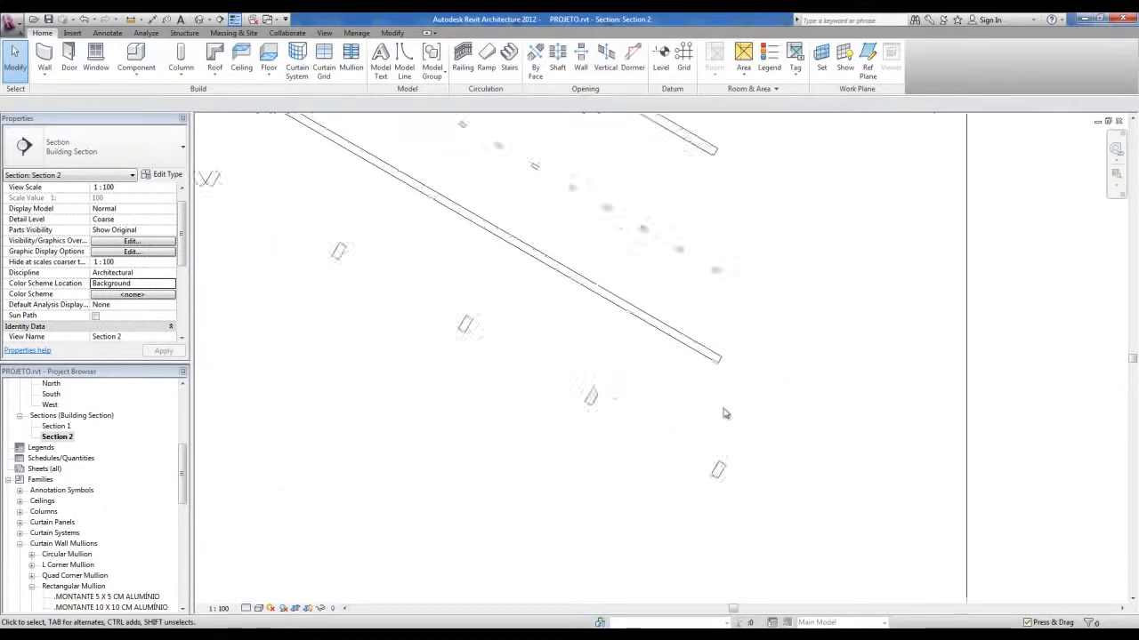
# Draw a vertical Thin Lines detail line from the outer corner of the lowest purlin up past the rafter layer's eave end
pyautogui.scroll(1, 768, 414)
pyautogui.scroll(1, 676, 427)
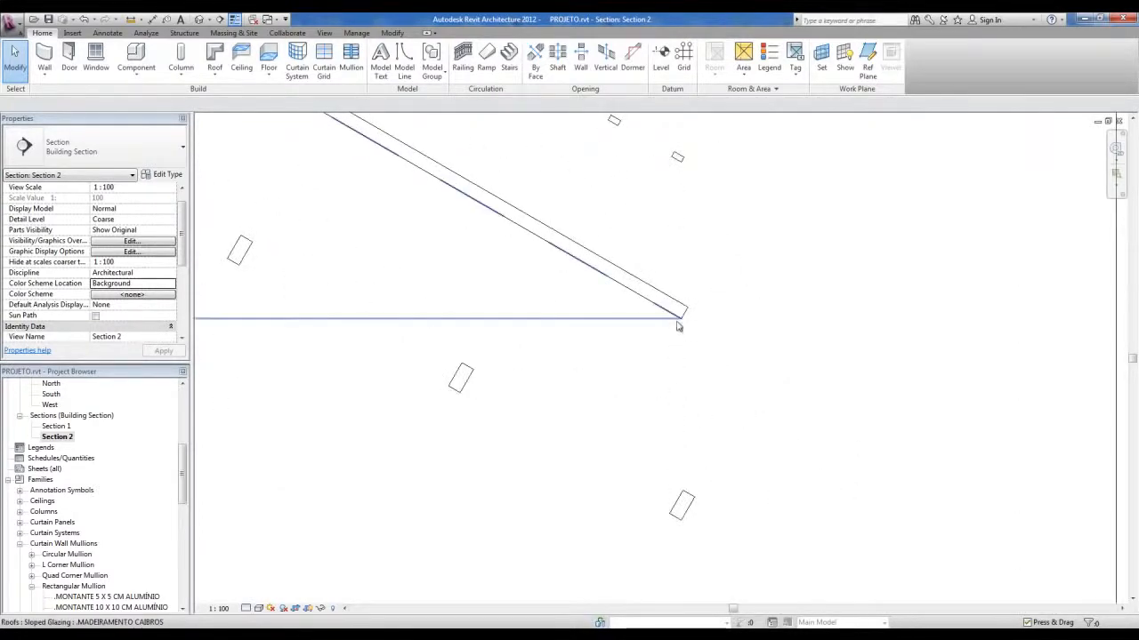
pyautogui.press('ctrl')
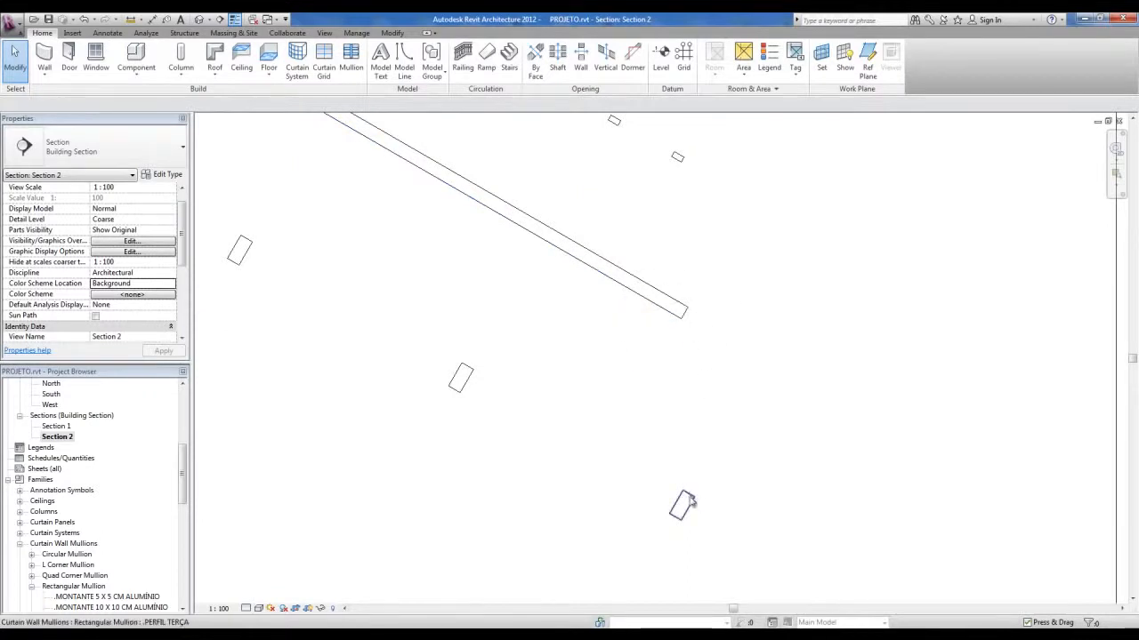
pyautogui.press('ctrl')
pyautogui.press('ctrl')
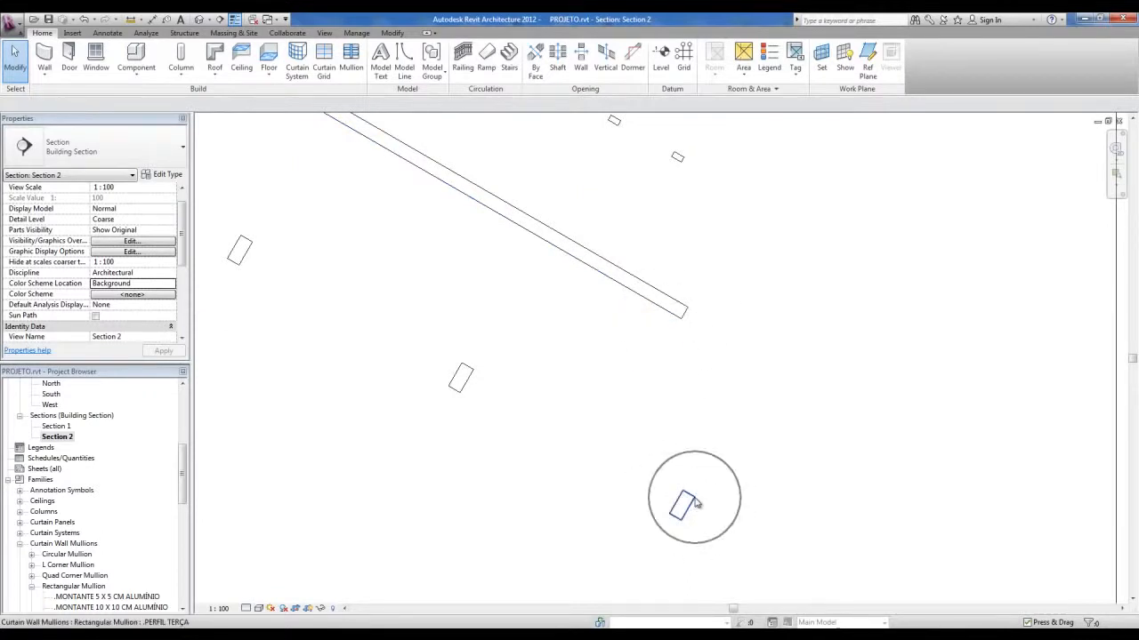
pyautogui.press('ctrl')
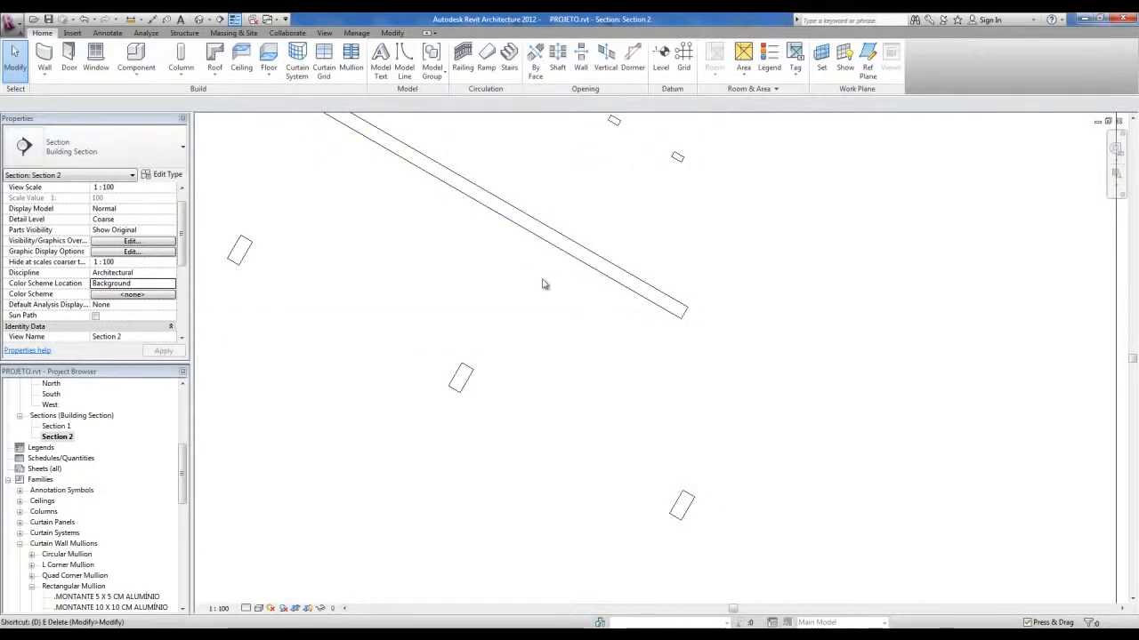
pyautogui.click(106, 33)
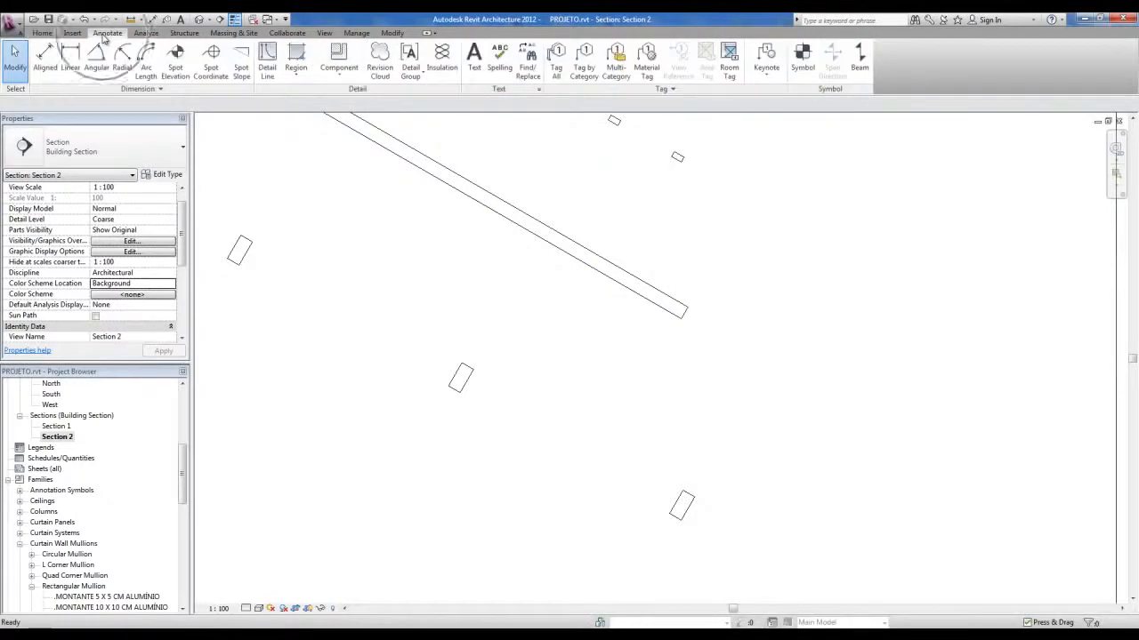
pyautogui.click(265, 72)
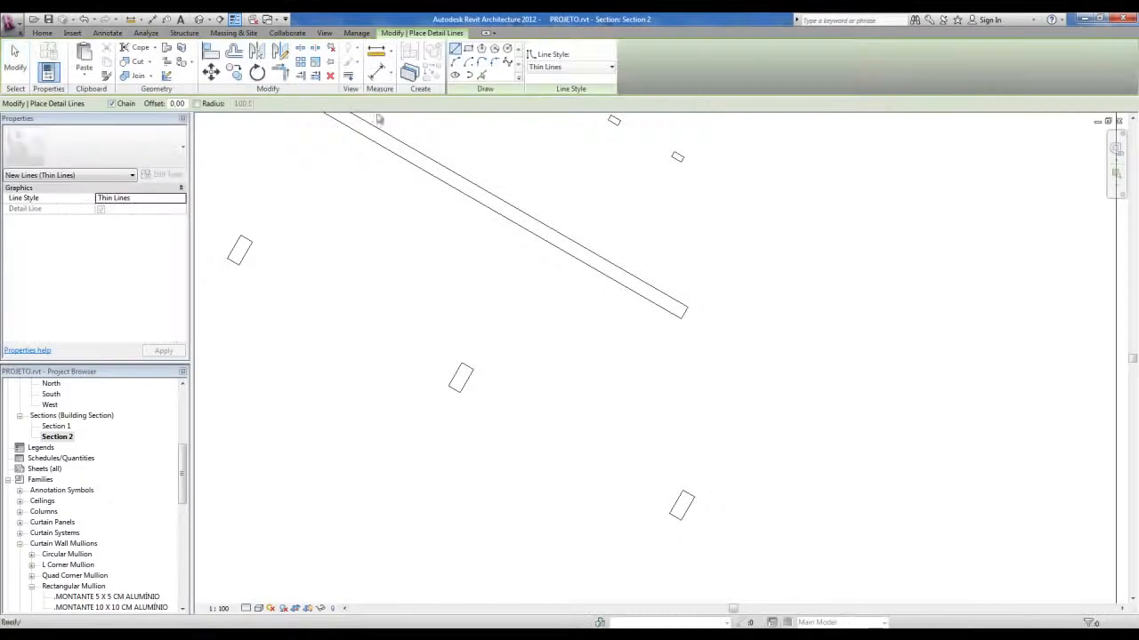
pyautogui.moveTo(702, 354); pyautogui.dragTo(685, 338, button='middle')
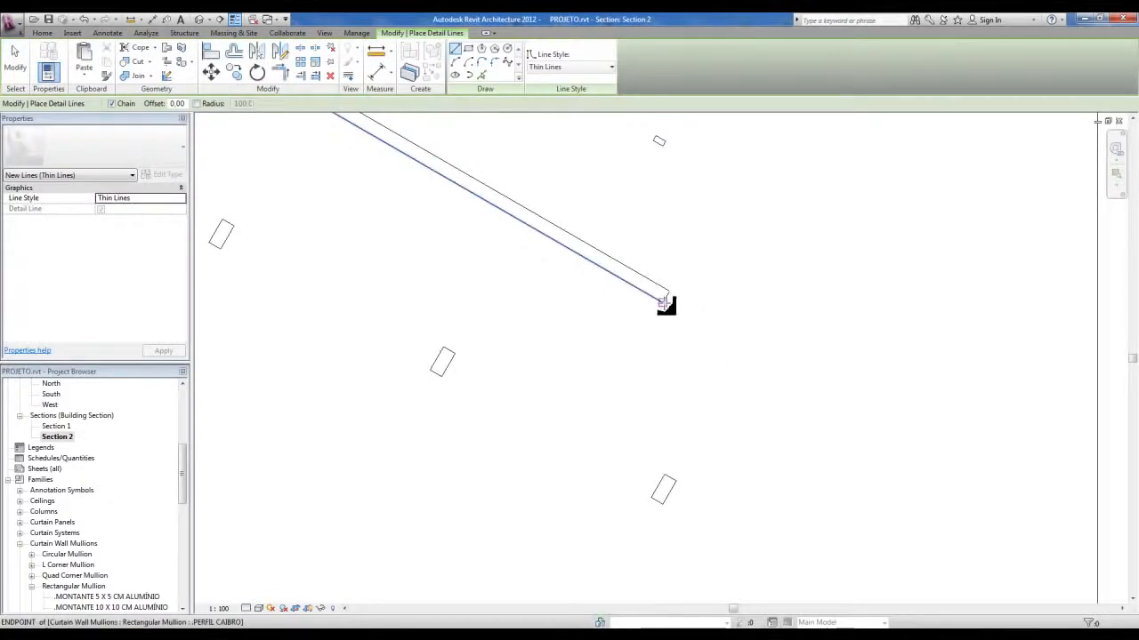
pyautogui.click(663, 302)
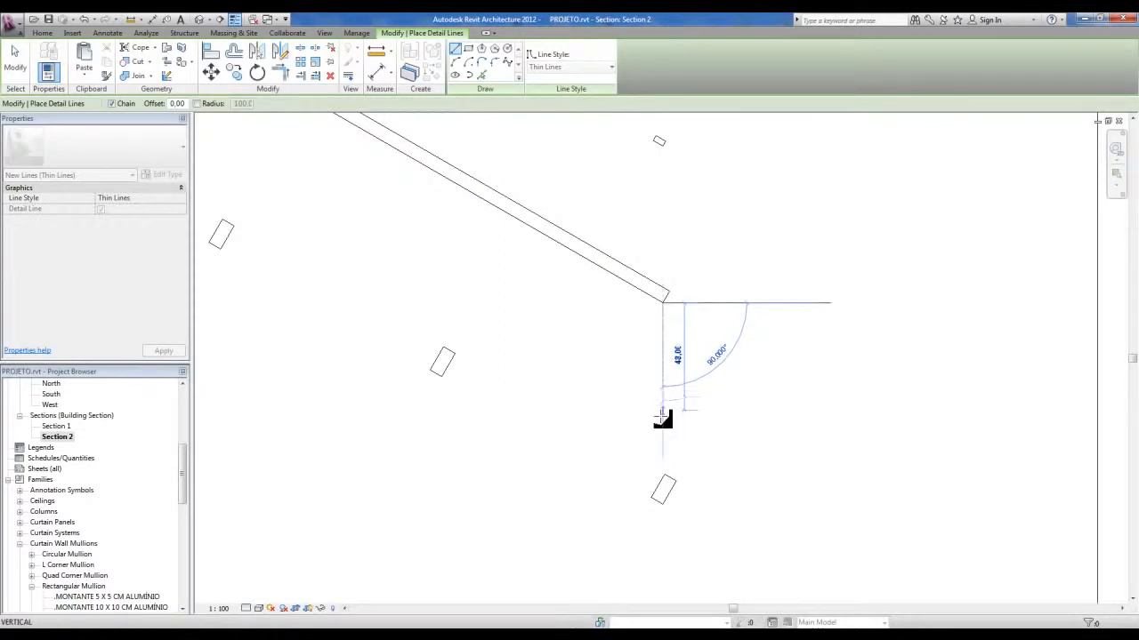
pyautogui.press('Escape')
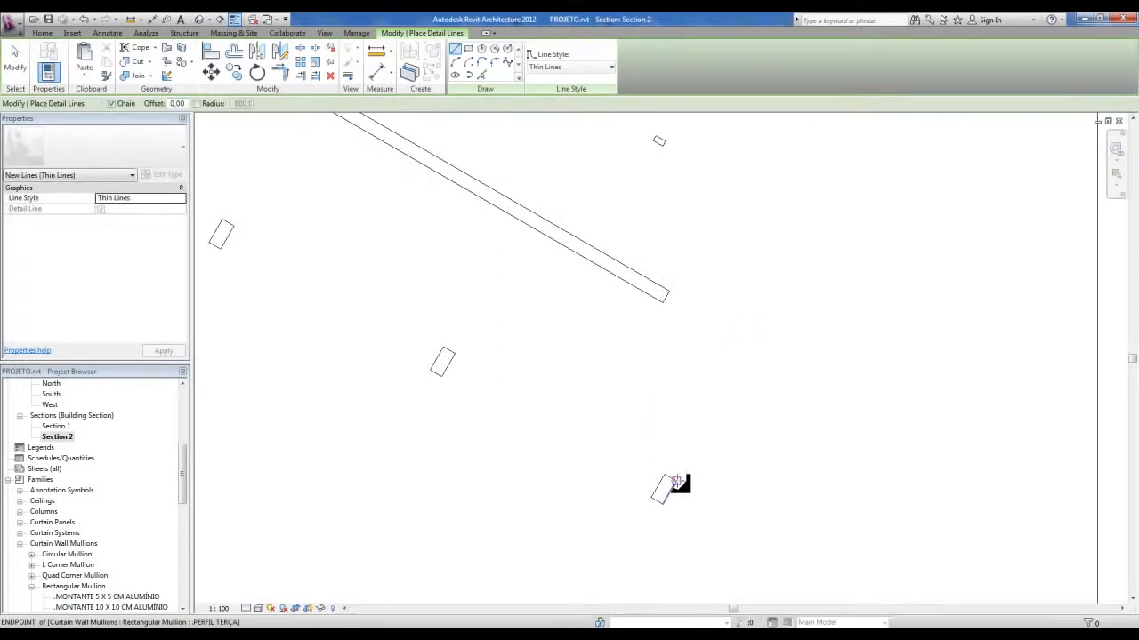
pyautogui.click(677, 482)
pyautogui.click(677, 289)
pyautogui.press('Escape')
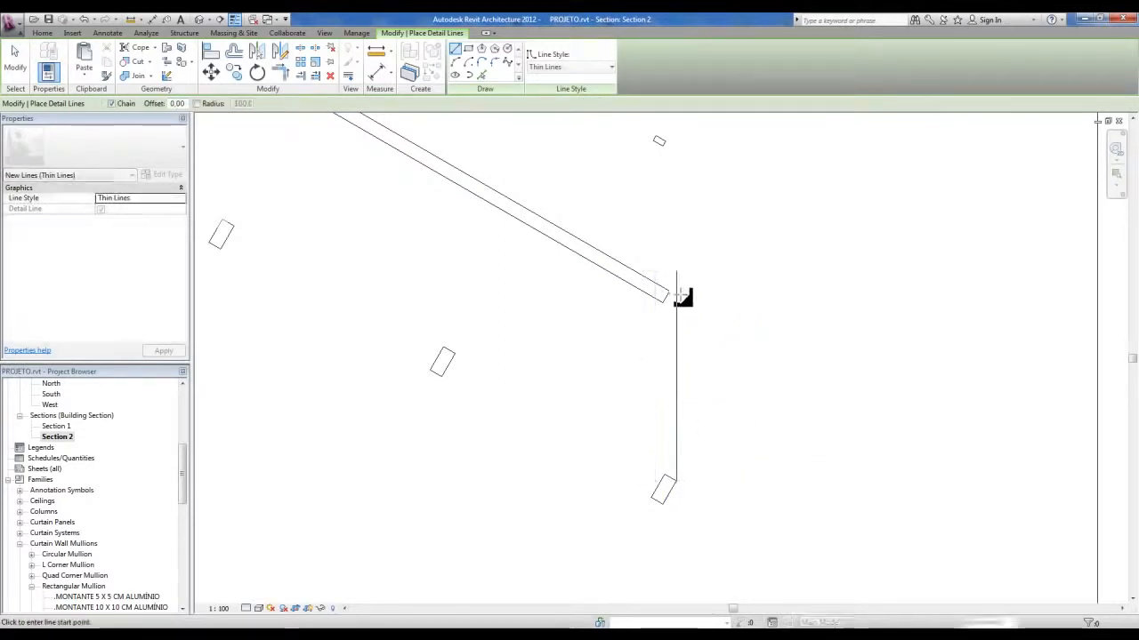
# Measure the horizontal gap from the rafter's lower corner to the detail line and delete that line
pyautogui.scroll(2, 679, 292)
pyautogui.press('Escape')
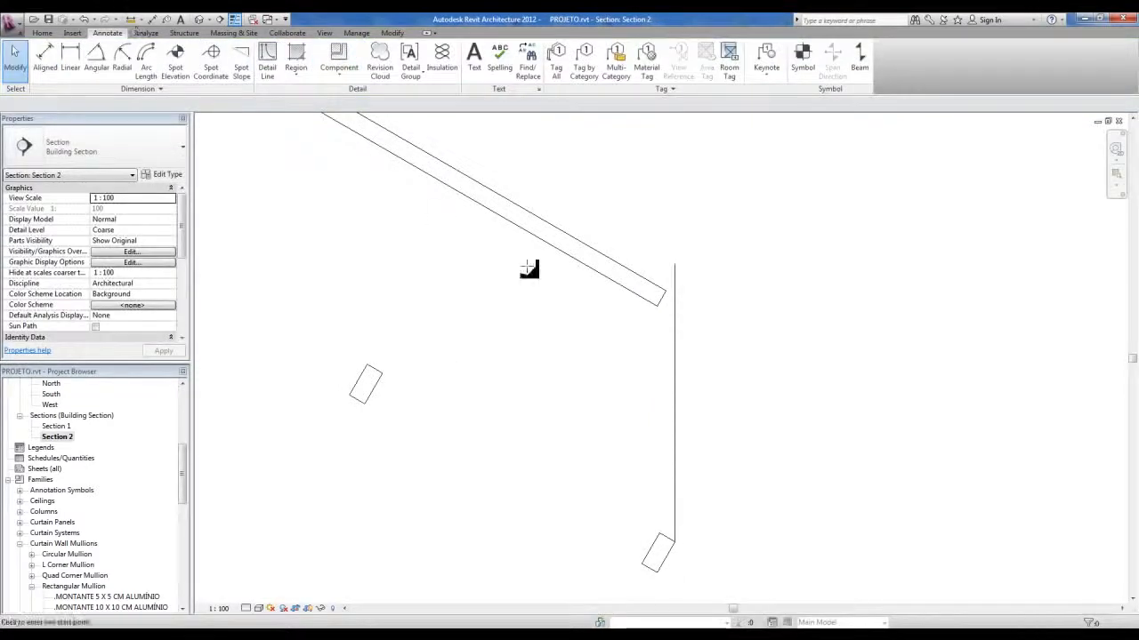
pyautogui.click(659, 307)
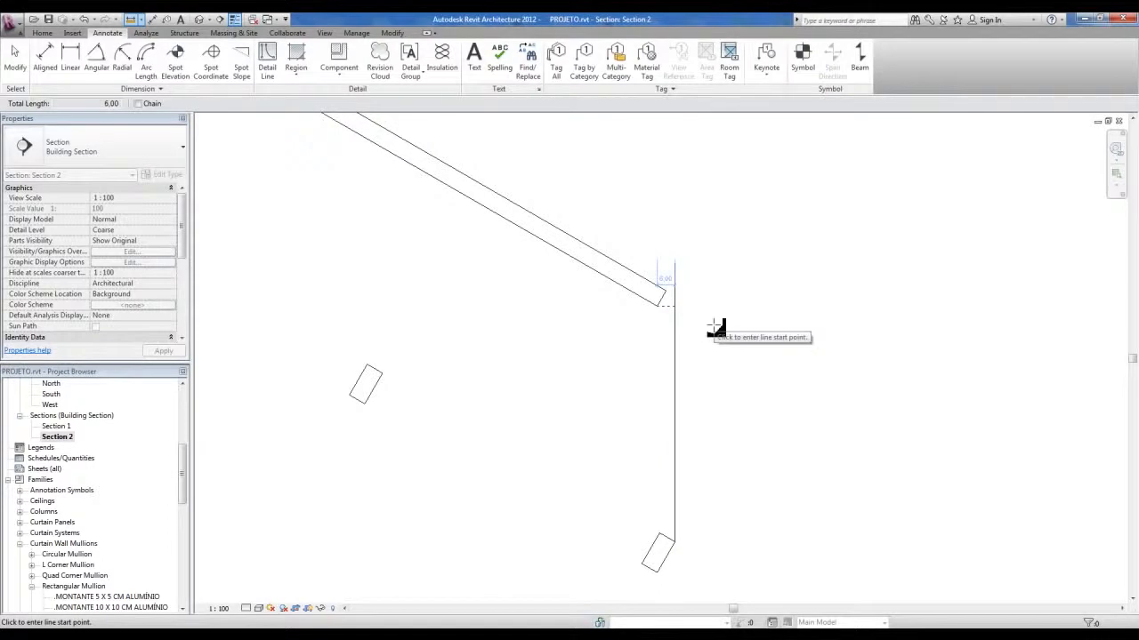
pyautogui.press('Escape')
pyautogui.press('Escape')
pyautogui.click(675, 376)
pyautogui.press('Delete')
pyautogui.scroll(-2, 657, 342)
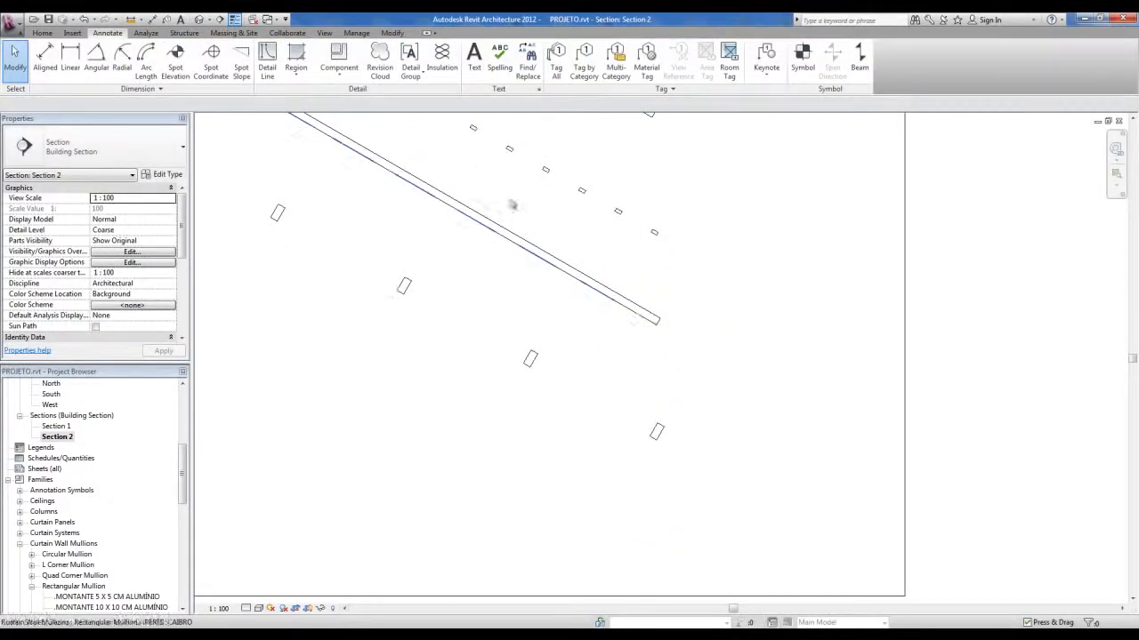
# Open the 3D view and start editing the footprint of the .MADEIRAMENTO CAIBROS sloped glazing roof
pyautogui.click(199, 19)
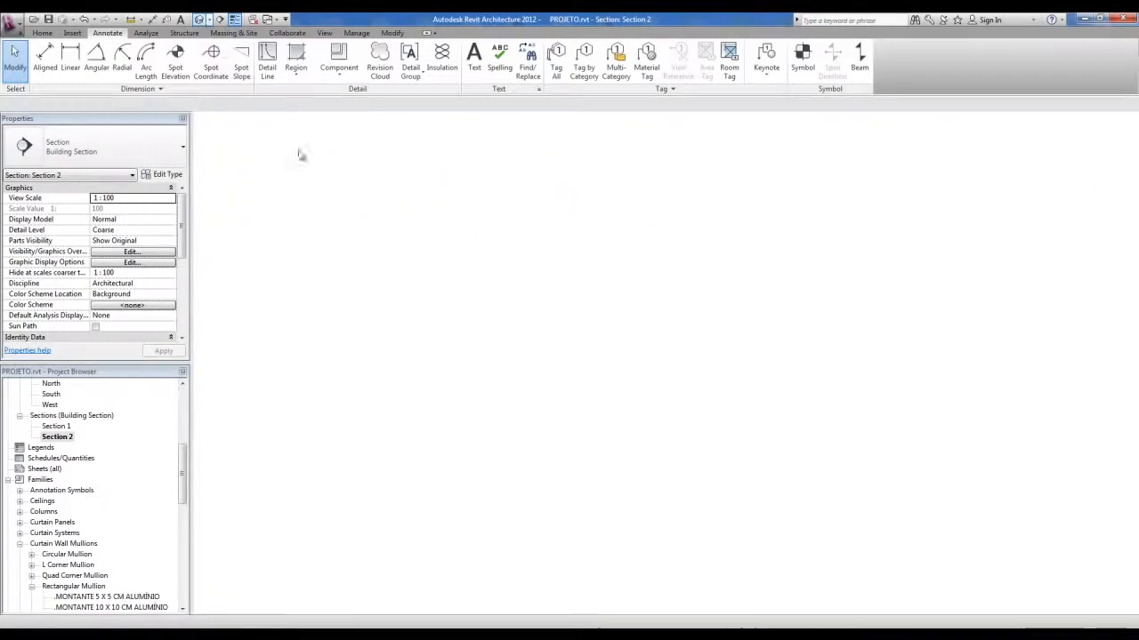
pyautogui.moveTo(731, 379); pyautogui.dragTo(737, 259, button='middle')
pyautogui.scroll(-3, 737, 259)
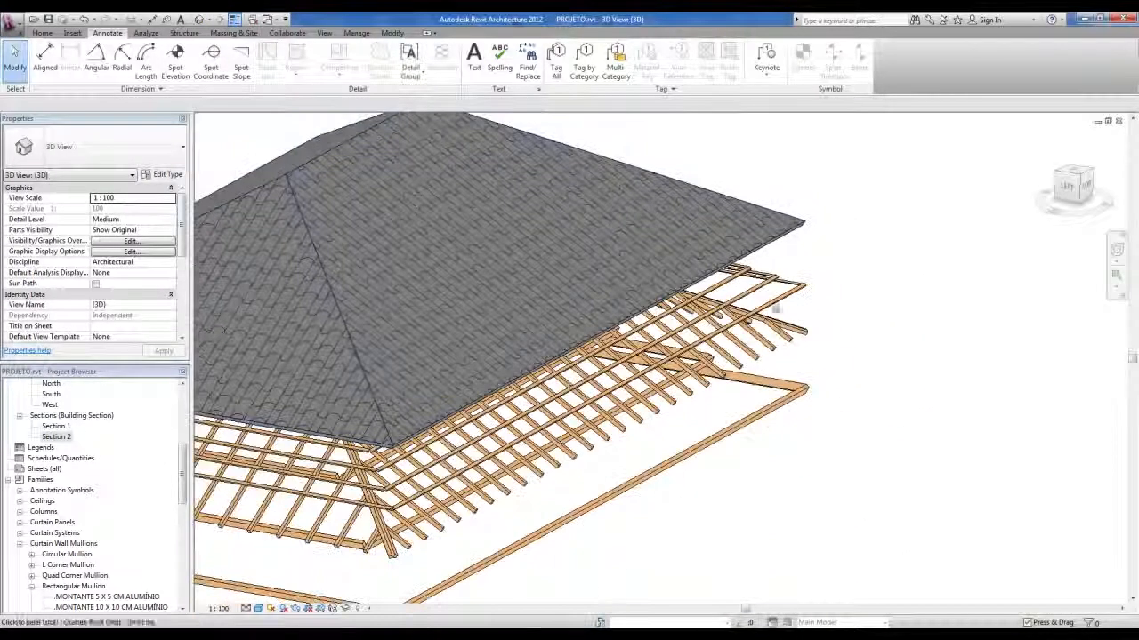
pyautogui.click(801, 347)
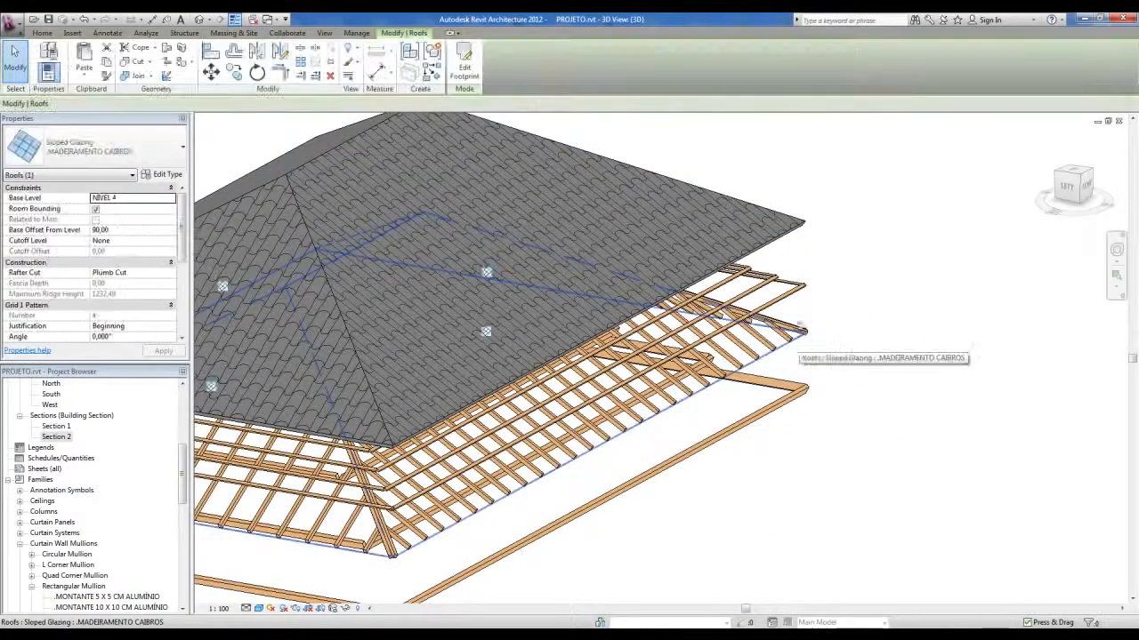
pyautogui.click(465, 69)
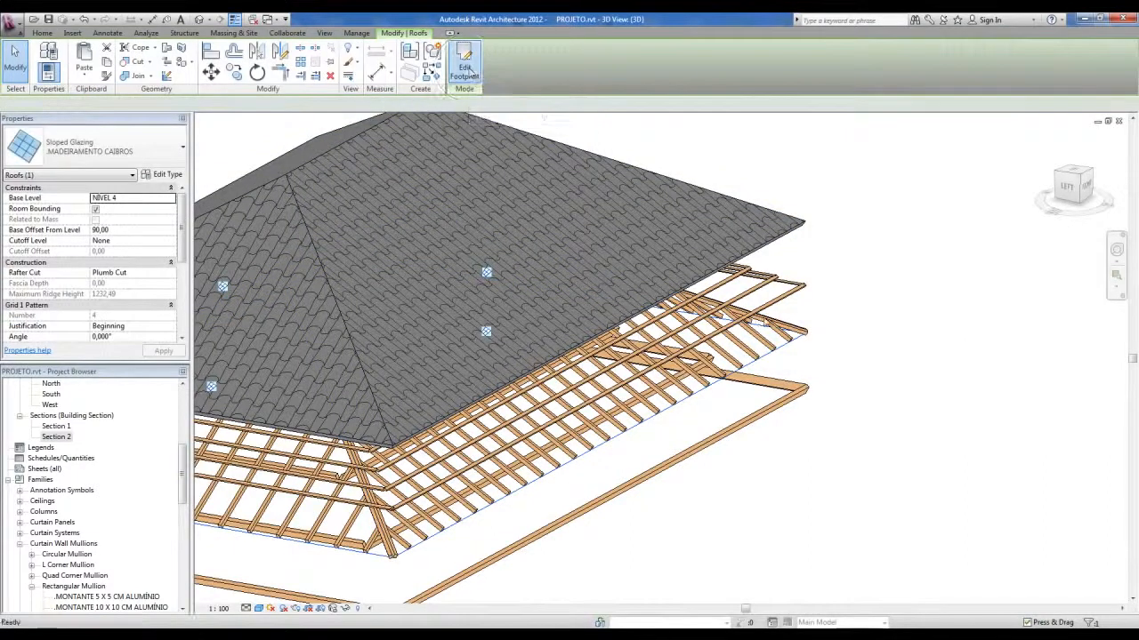
pyautogui.scroll(-2, 756, 436)
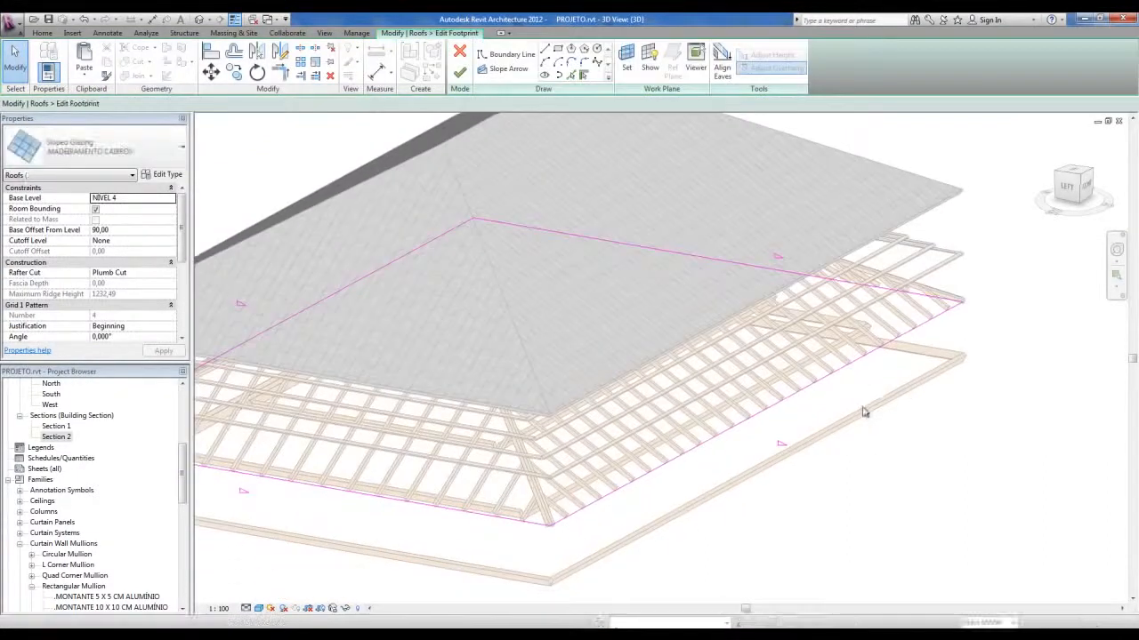
pyautogui.scroll(-3, 863, 414)
pyautogui.keyDown('shift'); pyautogui.moveTo(839, 386); pyautogui.dragTo(534, 356, button='middle'); pyautogui.keyUp('shift')
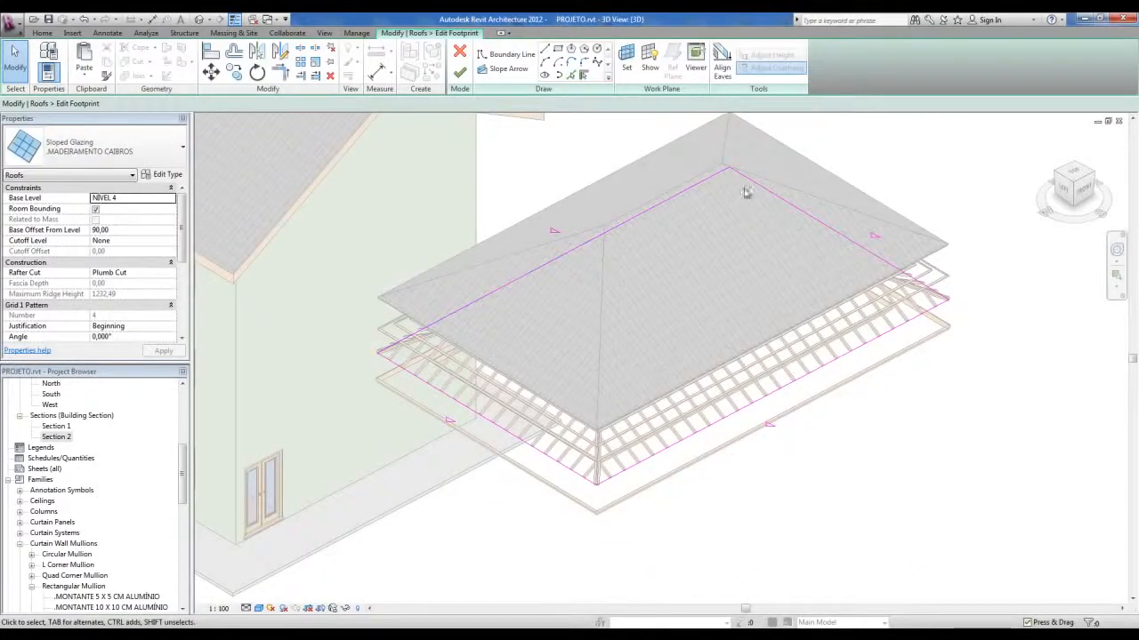
# Offset the whole chain of footprint boundary lines outward by 6 without keeping a copy, and finish the footprint
pyautogui.click(234, 53)
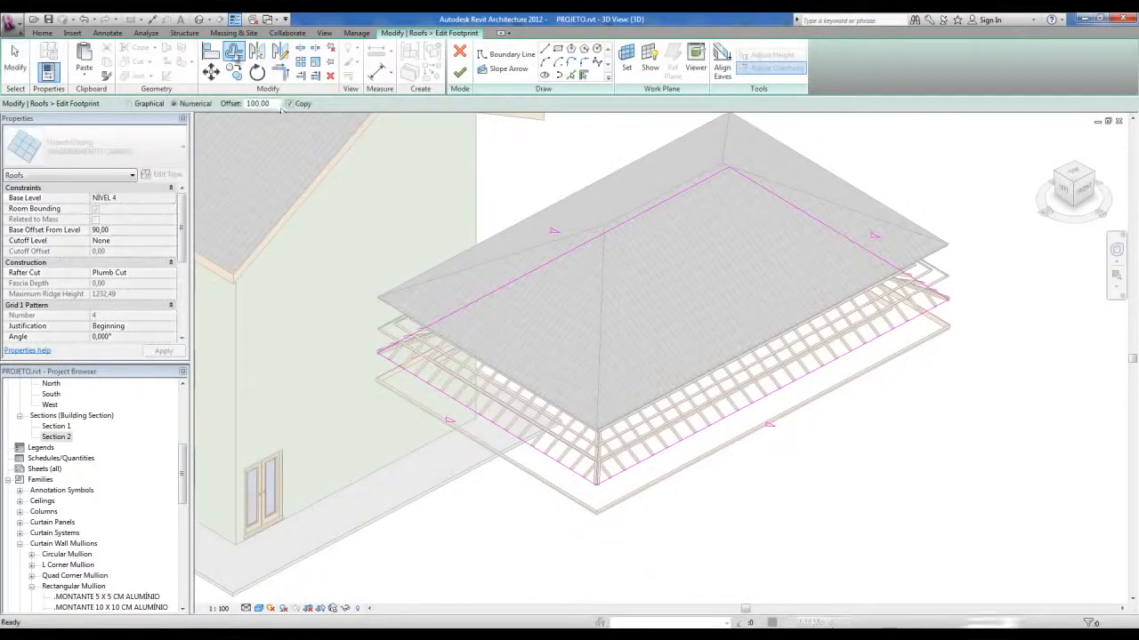
pyautogui.moveTo(271, 104); pyautogui.dragTo(258, 104)
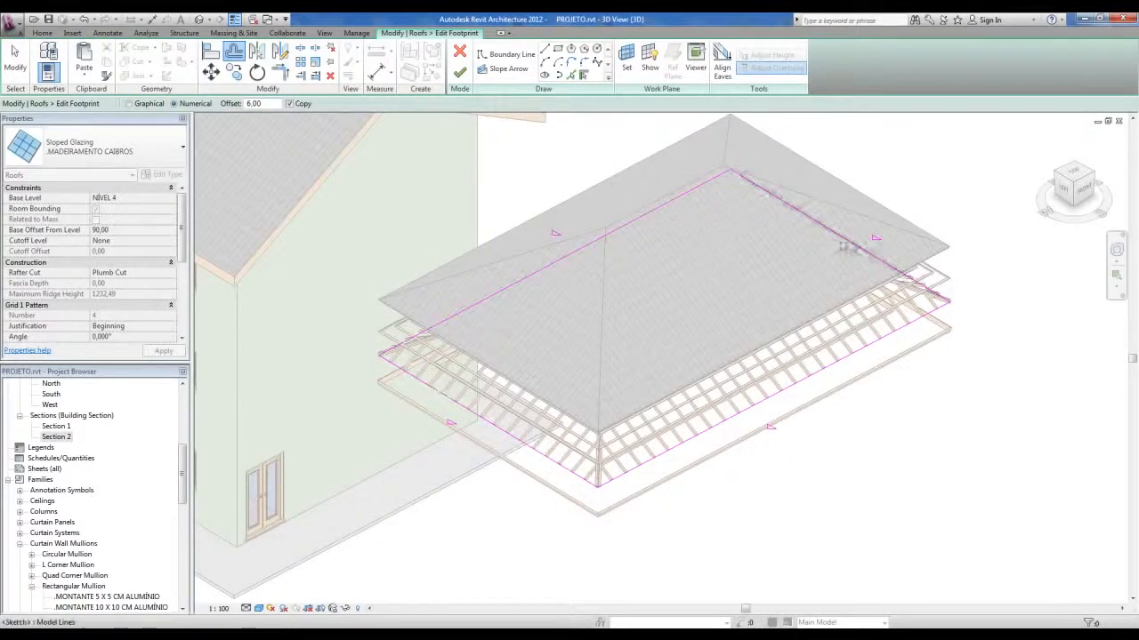
pyautogui.scroll(3, 793, 326)
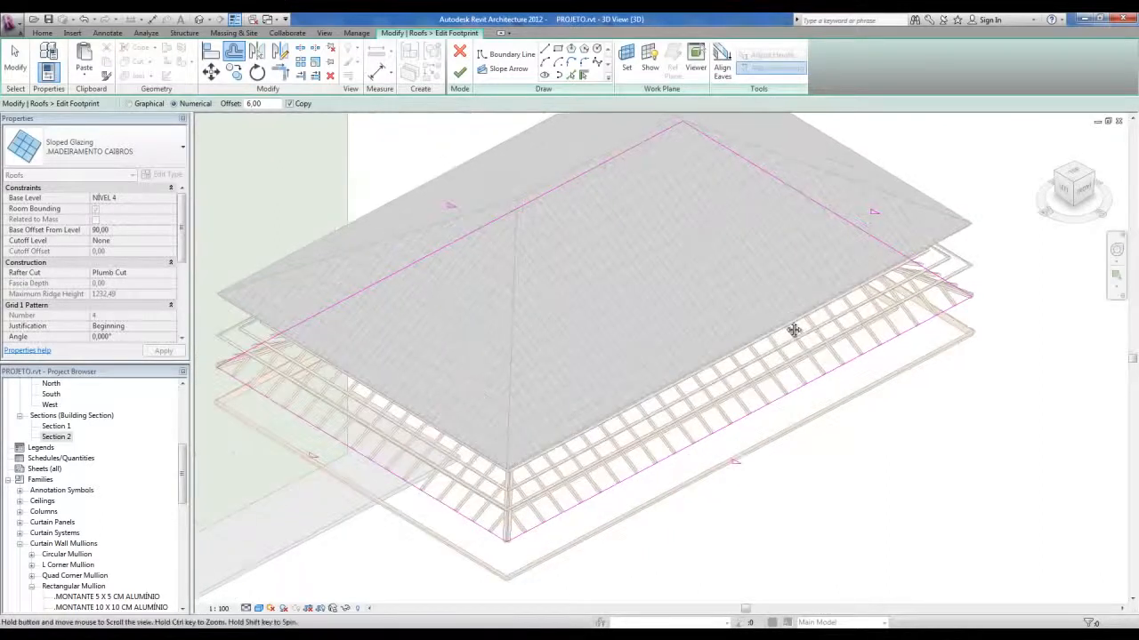
pyautogui.click(289, 104)
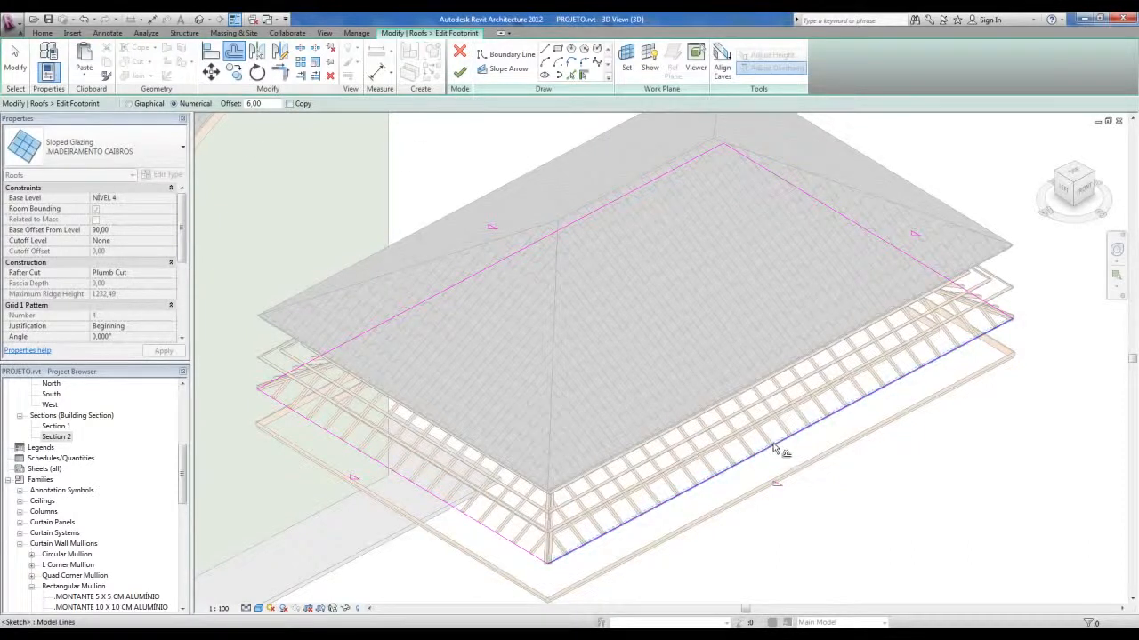
pyautogui.press('Tab')
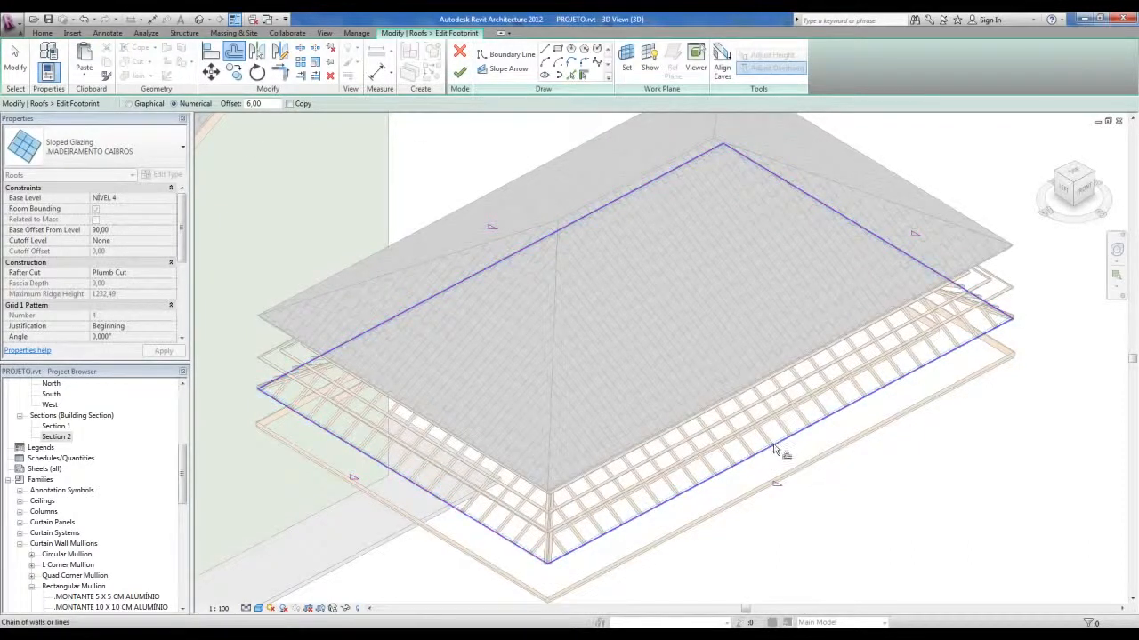
pyautogui.click(774, 447)
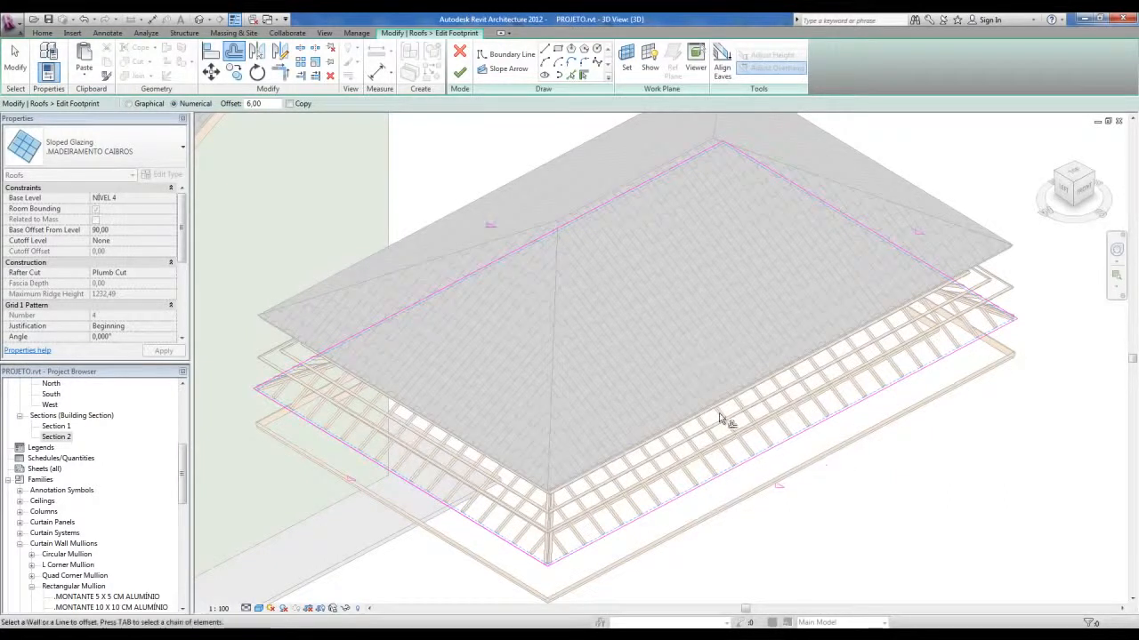
pyautogui.press('Escape')
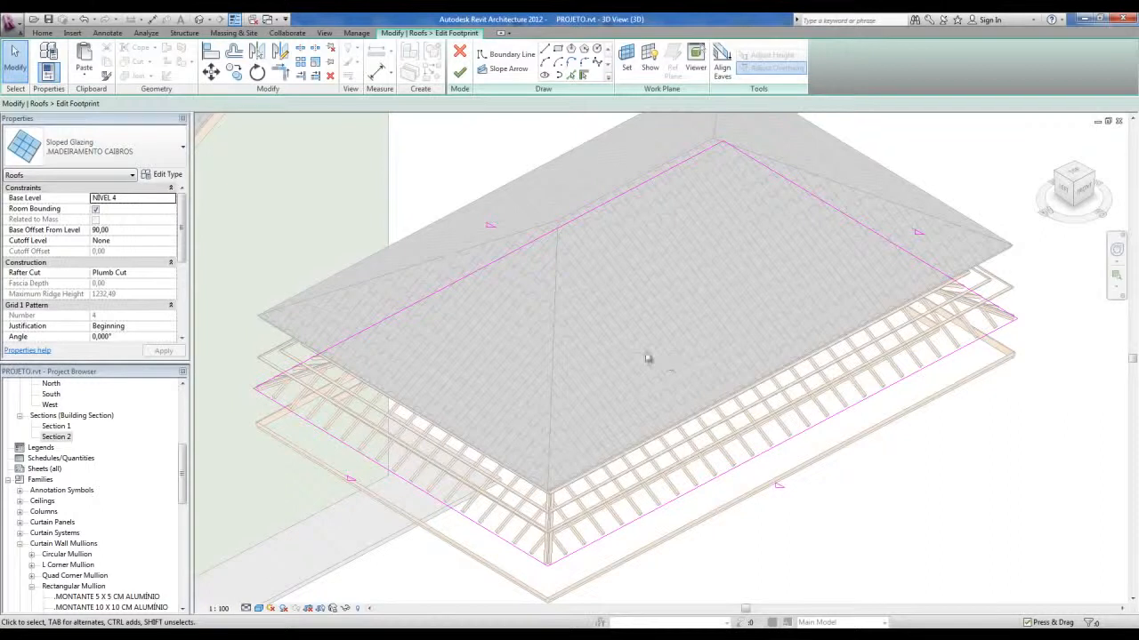
pyautogui.click(462, 75)
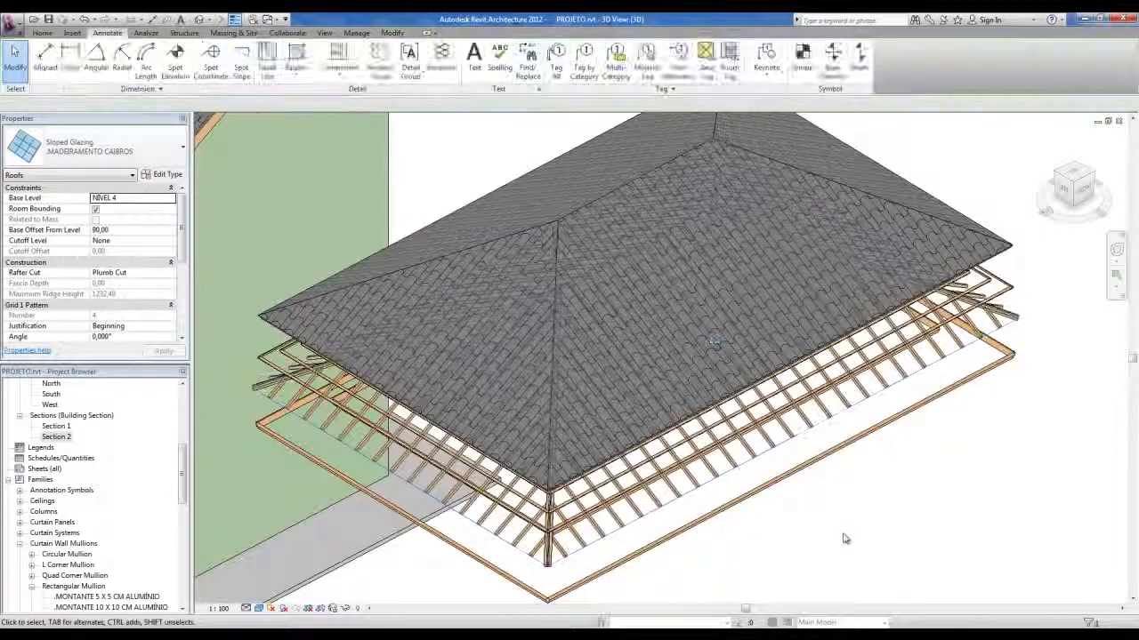
# Check the rafter end's alignment in Section 2 with a temporary vertical detail line from the lowest purlin's corner, and delete the line
pyautogui.doubleClick(56, 436)
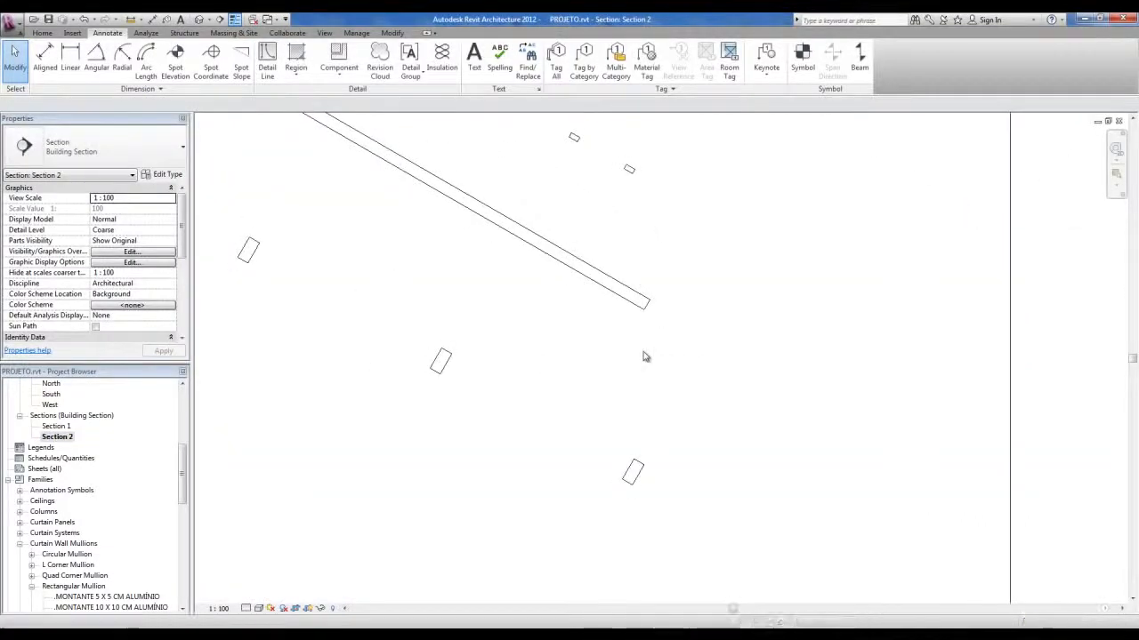
pyautogui.press('l')
pyautogui.click(643, 464)
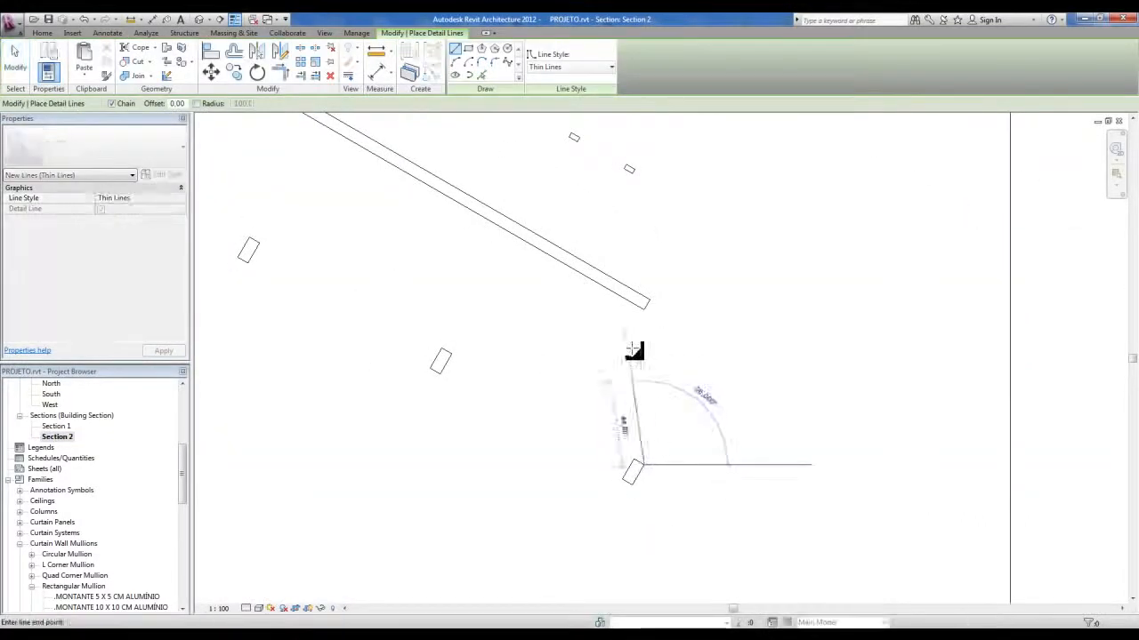
pyautogui.click(644, 269)
pyautogui.press('Escape')
pyautogui.press('Escape')
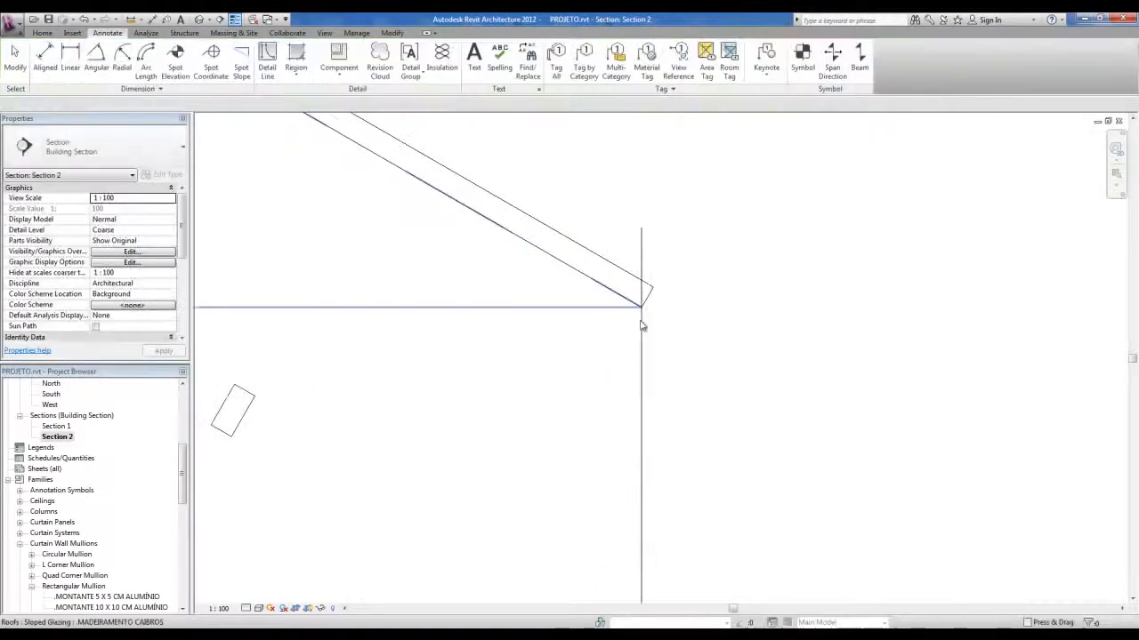
pyautogui.click(641, 328)
pyautogui.press('Delete')
pyautogui.scroll(-1, 638, 349)
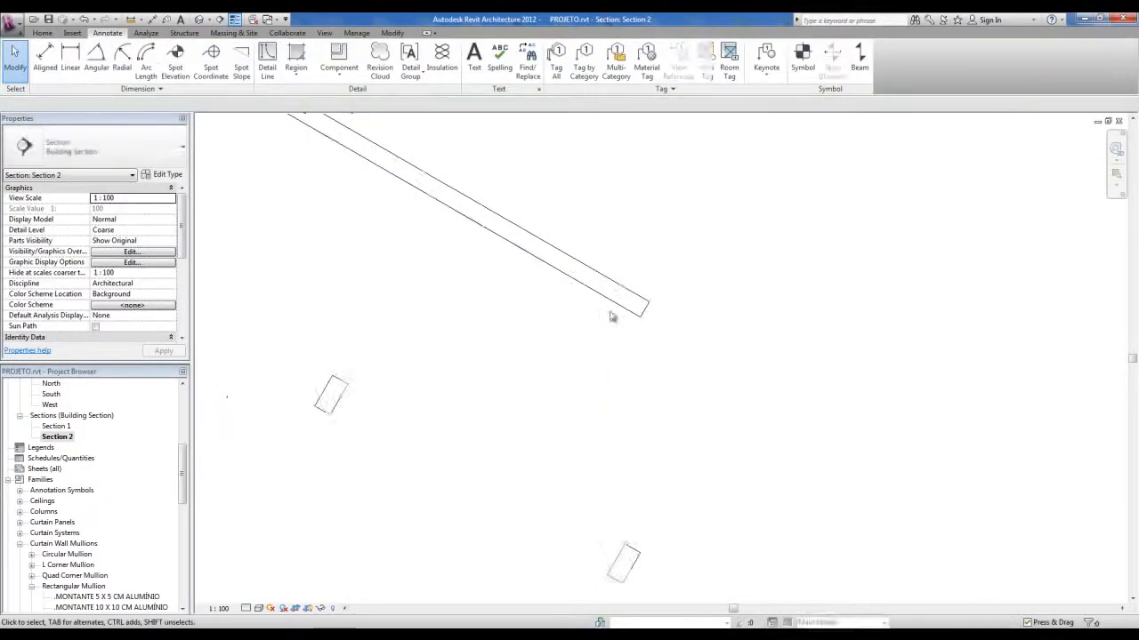
pyautogui.click(612, 320)
pyautogui.scroll(-3, 535, 389)
pyautogui.moveTo(534, 389); pyautogui.dragTo(705, 392, button='middle')
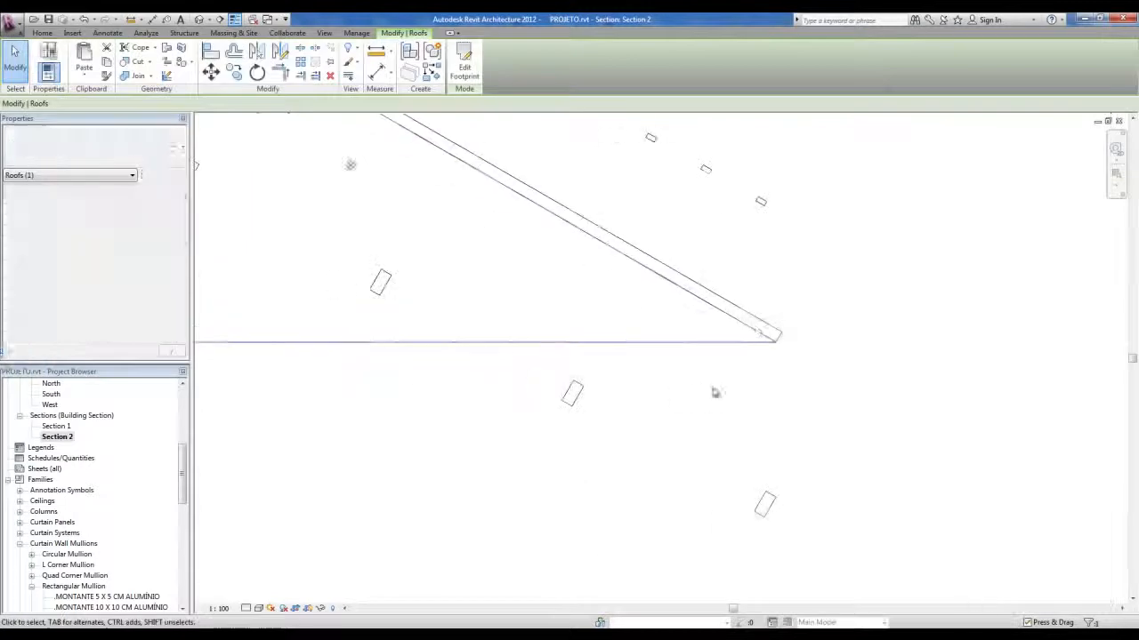
pyautogui.press('Escape')
pyautogui.click(770, 325)
pyautogui.press('Escape')
pyautogui.press('Escape')
pyautogui.scroll(-3, 739, 362)
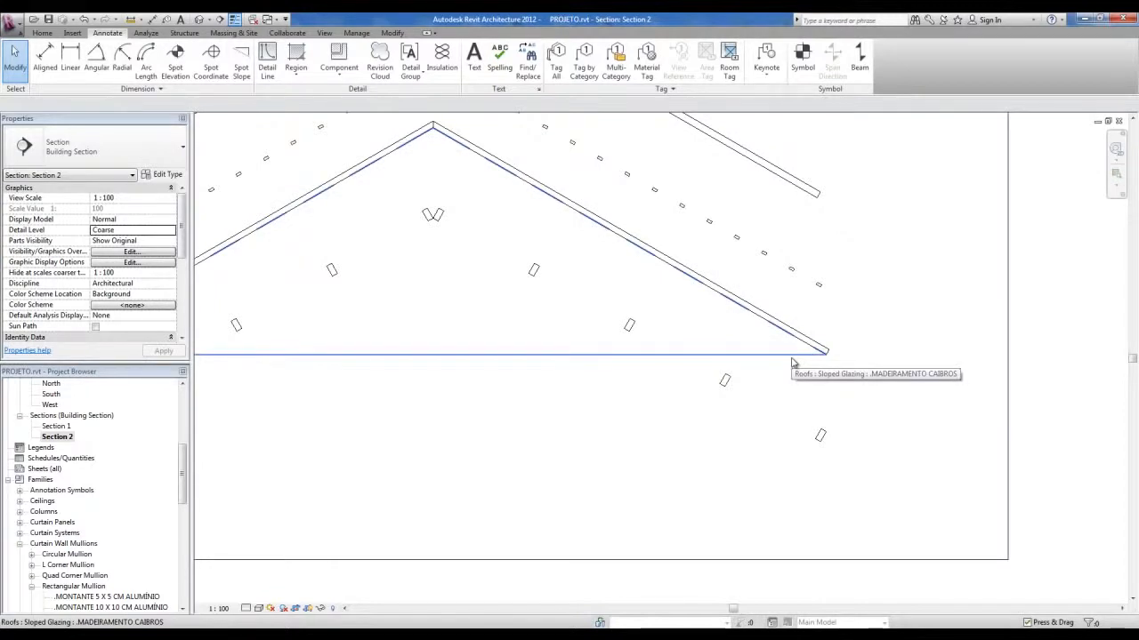
# Move the .MADEIRAMENTO CAIBROS roof straight down from its lower eave corner onto the top corner of the lowest purlin
pyautogui.click(791, 360)
pyautogui.moveTo(839, 388); pyautogui.dragTo(709, 378, button='middle')
pyautogui.scroll(1, 709, 366)
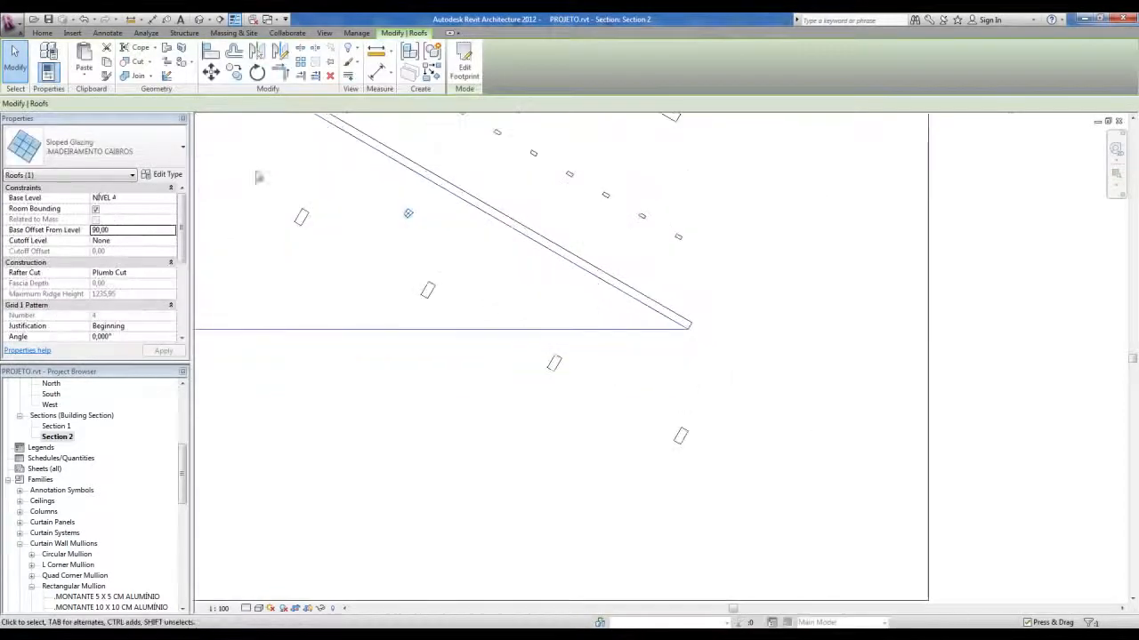
pyautogui.click(212, 75)
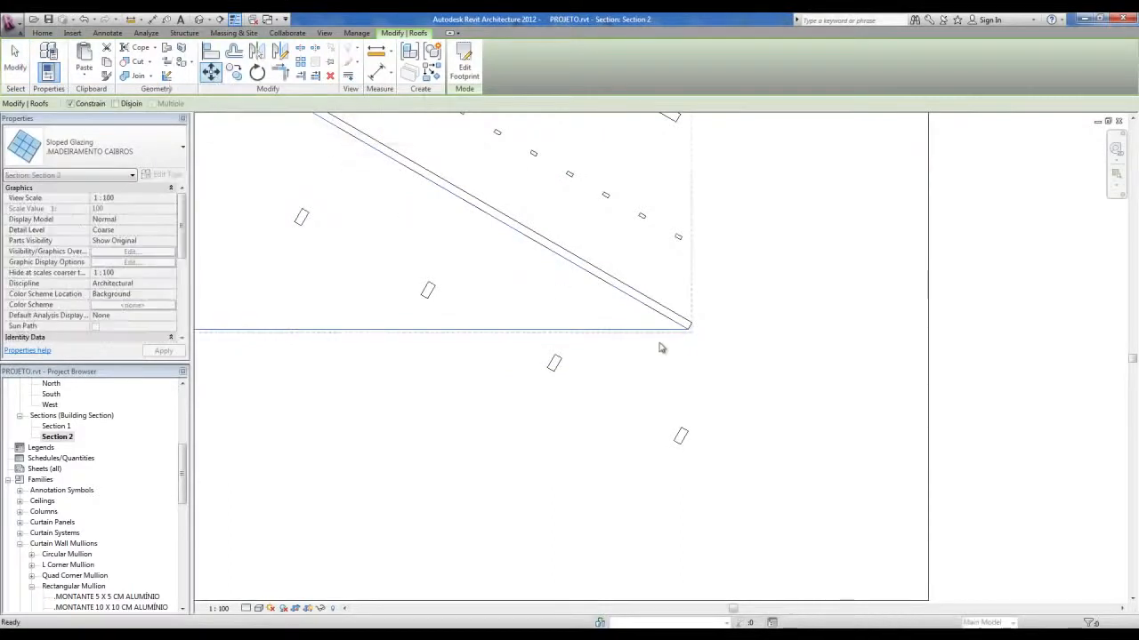
pyautogui.click(690, 326)
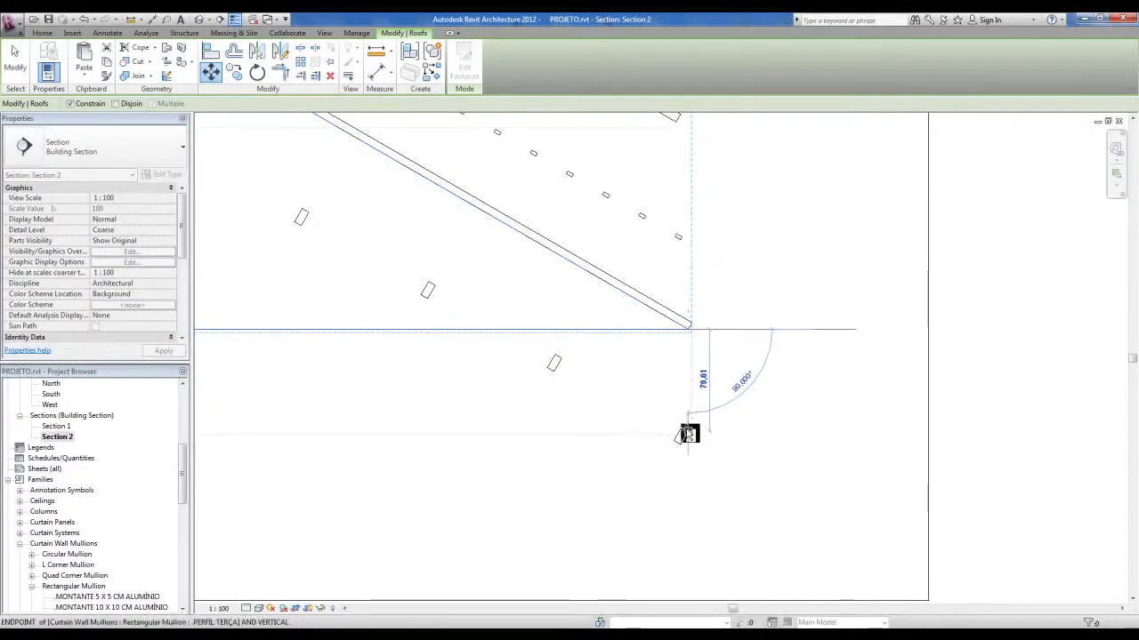
pyautogui.click(737, 522)
pyautogui.scroll(-1, 735, 521)
pyautogui.moveTo(690, 503); pyautogui.dragTo(905, 491, button='middle')
pyautogui.scroll(1, 904, 489)
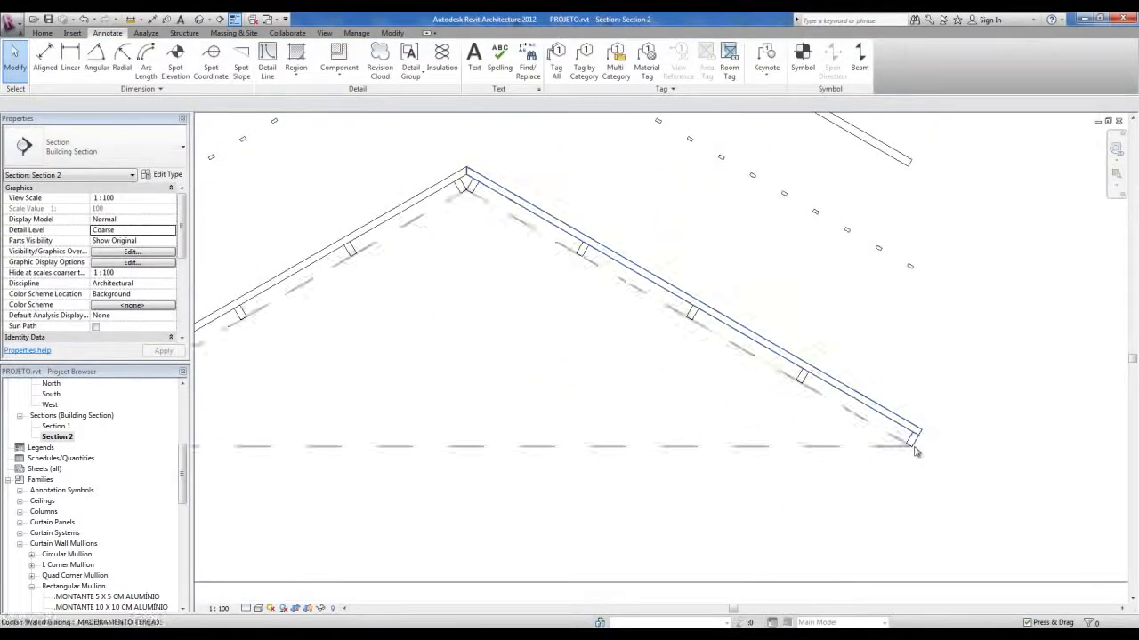
# Move the .MADEIRAMENTO SARRAFOS roof straight down to a base offset of about 52, close above the rafters
pyautogui.scroll(-1, 911, 457)
pyautogui.moveTo(914, 462); pyautogui.dragTo(809, 467, button='middle')
pyautogui.scroll(3, 816, 414)
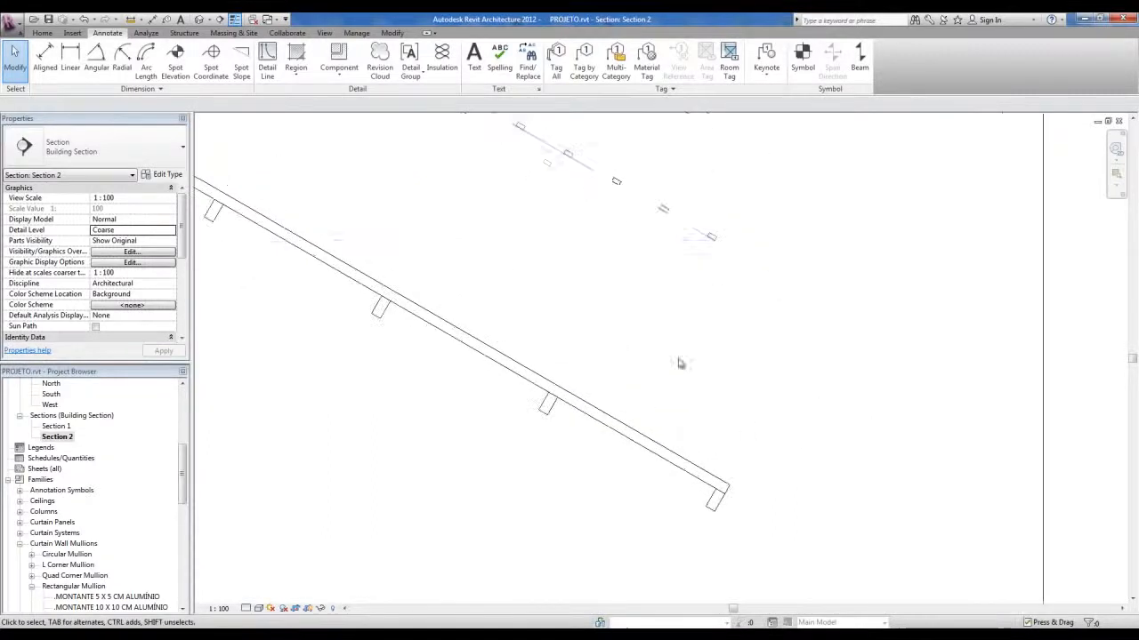
pyautogui.click(662, 242)
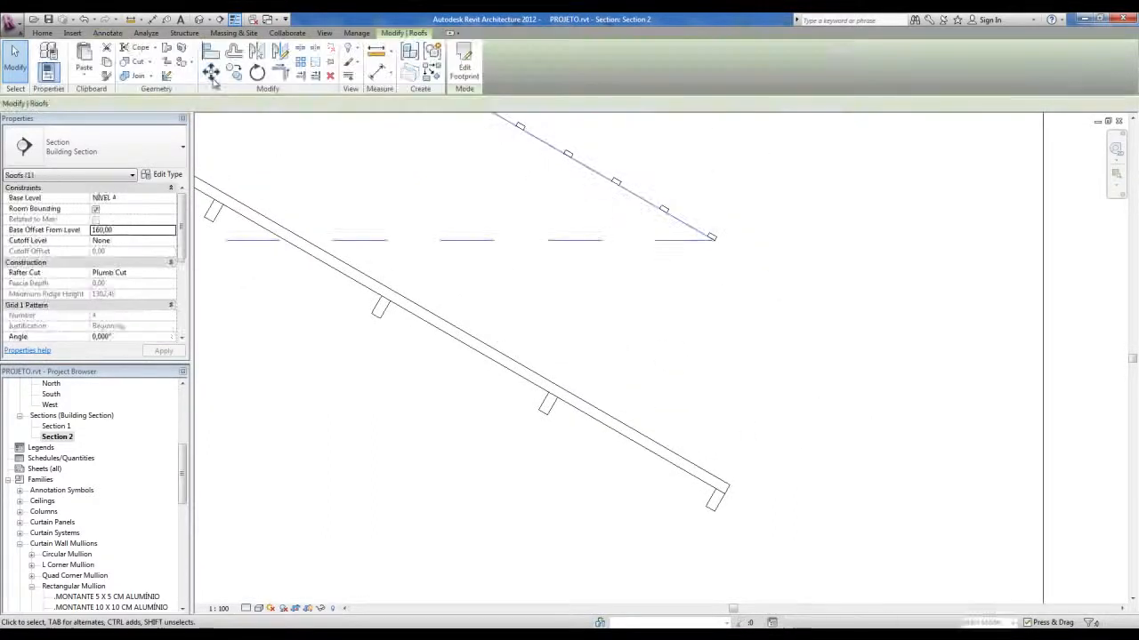
pyautogui.click(738, 244)
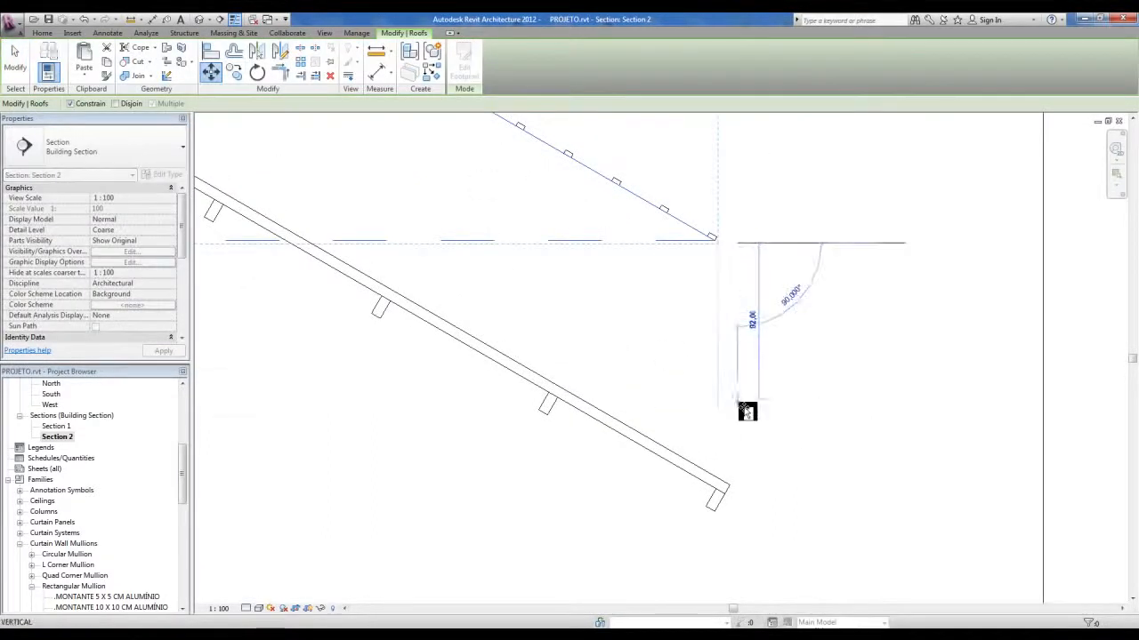
pyautogui.click(738, 426)
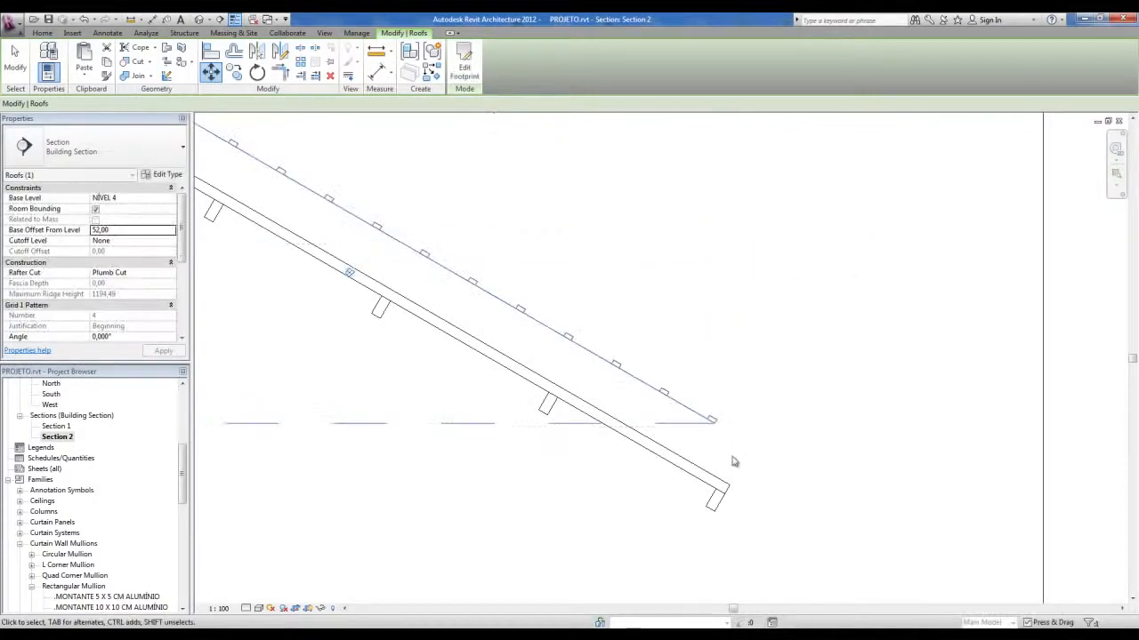
pyautogui.click(738, 462)
# Draw a temporary vertical detail line from the rafter end's upper corner up to the lowest batten's height
pyautogui.scroll(2, 735, 463)
pyautogui.moveTo(732, 463); pyautogui.dragTo(692, 431, button='middle')
pyautogui.scroll(-2, 692, 431)
pyautogui.moveTo(614, 436)
pyautogui.mouseDown(button='middle')
pyautogui.moveTo(994, 478)
pyautogui.moveTo(1014, 582)
pyautogui.moveTo(608, 415)
pyautogui.mouseUp(button='middle')
pyautogui.scroll(3, 745, 406)
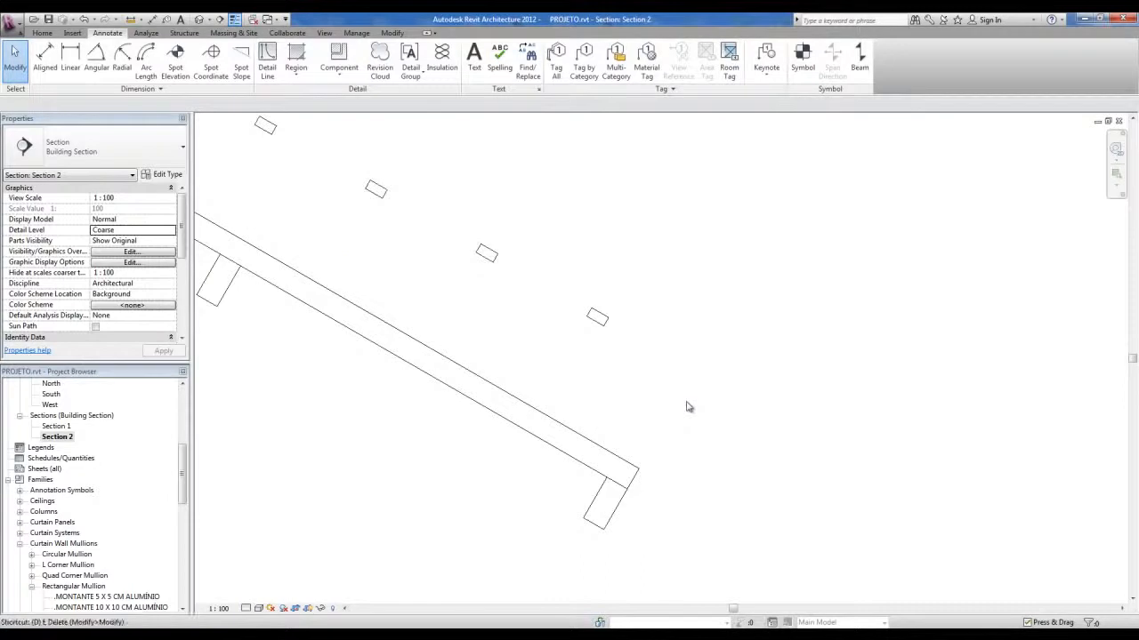
pyautogui.press('d')
pyautogui.press('l')
pyautogui.click(638, 465)
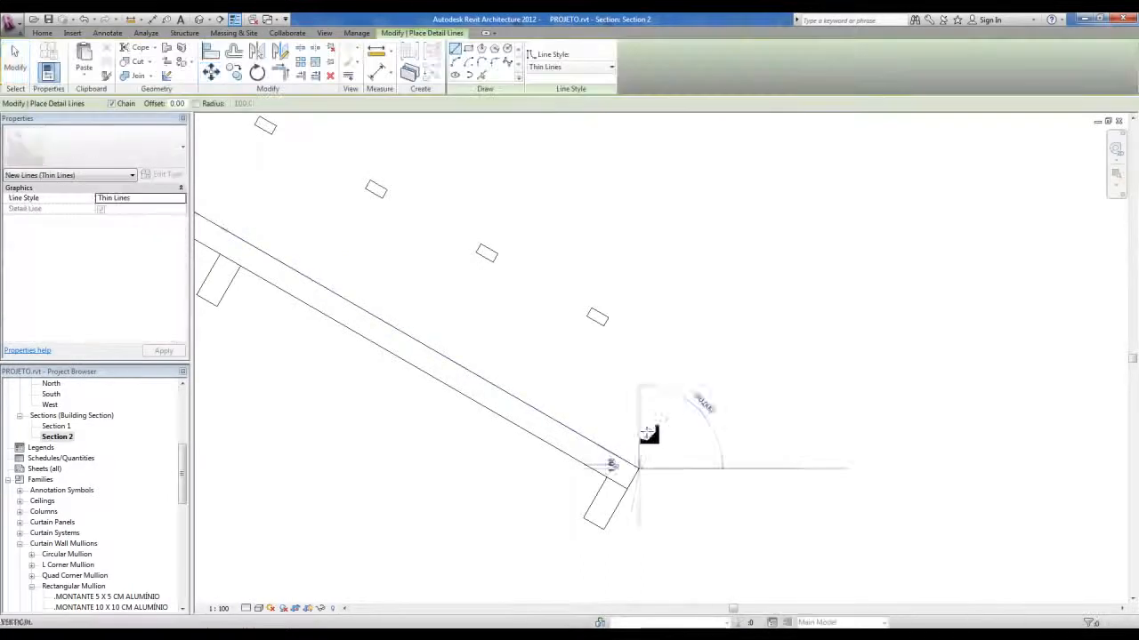
pyautogui.click(643, 327)
pyautogui.scroll(1, 623, 333)
pyautogui.press('Escape')
pyautogui.press('Escape')
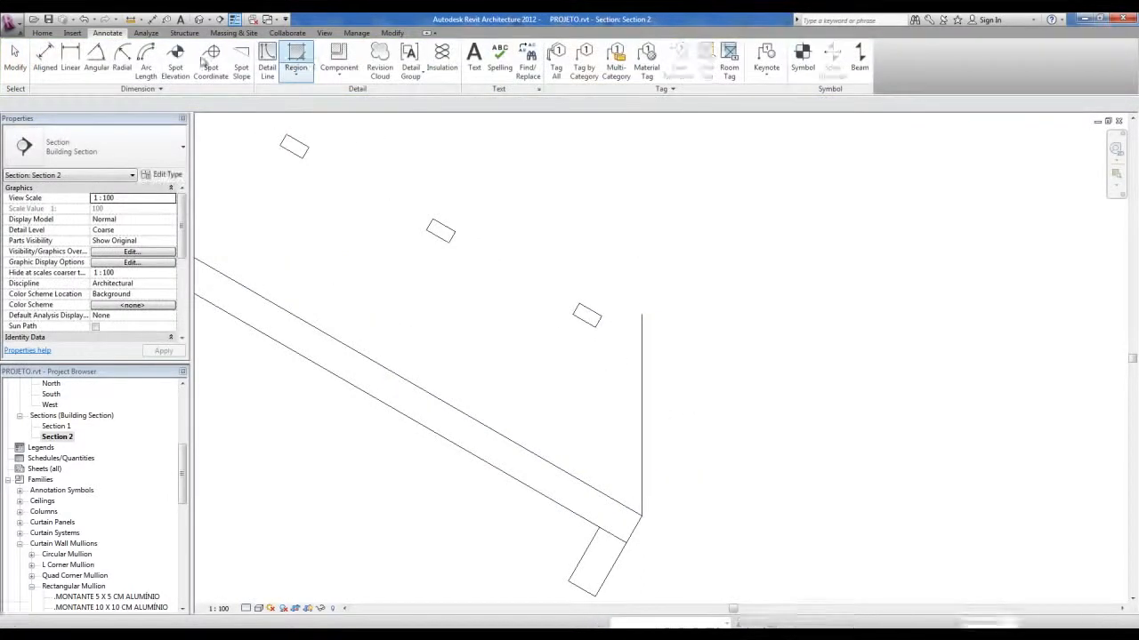
# Measure the horizontal gap from the lowest batten's lower corner to the detail line and delete that line
pyautogui.click(130, 18)
pyautogui.click(594, 327)
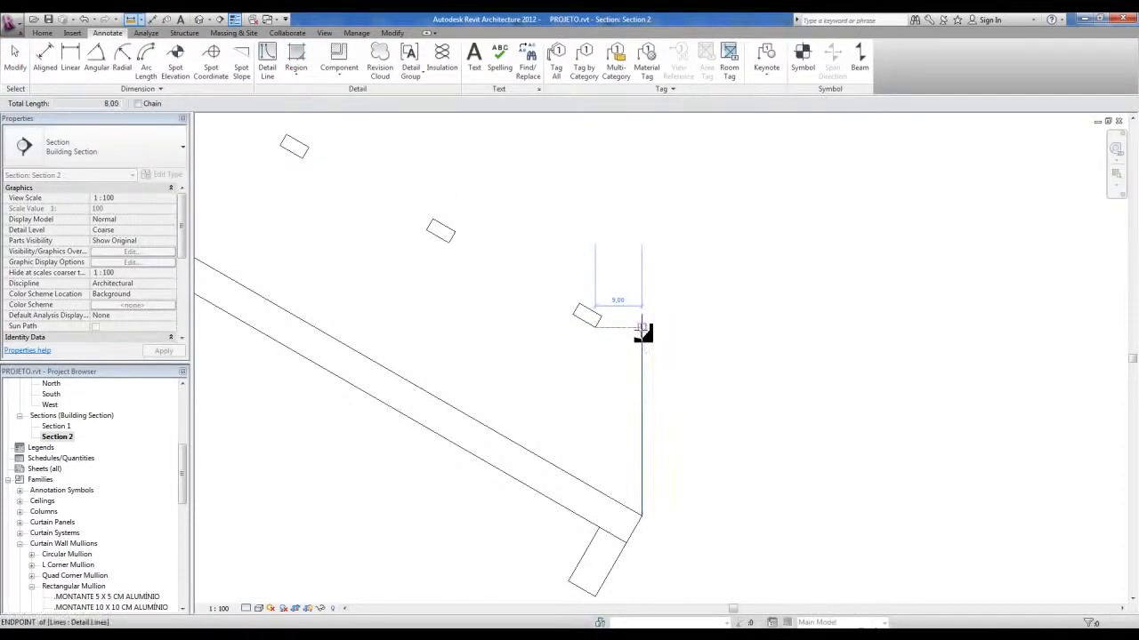
pyautogui.click(641, 376)
pyautogui.press('Escape')
# Open the 3D view and start editing the footprint of the .MADEIRAMENTO SARRAFOS sloped glazing roof
pyautogui.click(199, 18)
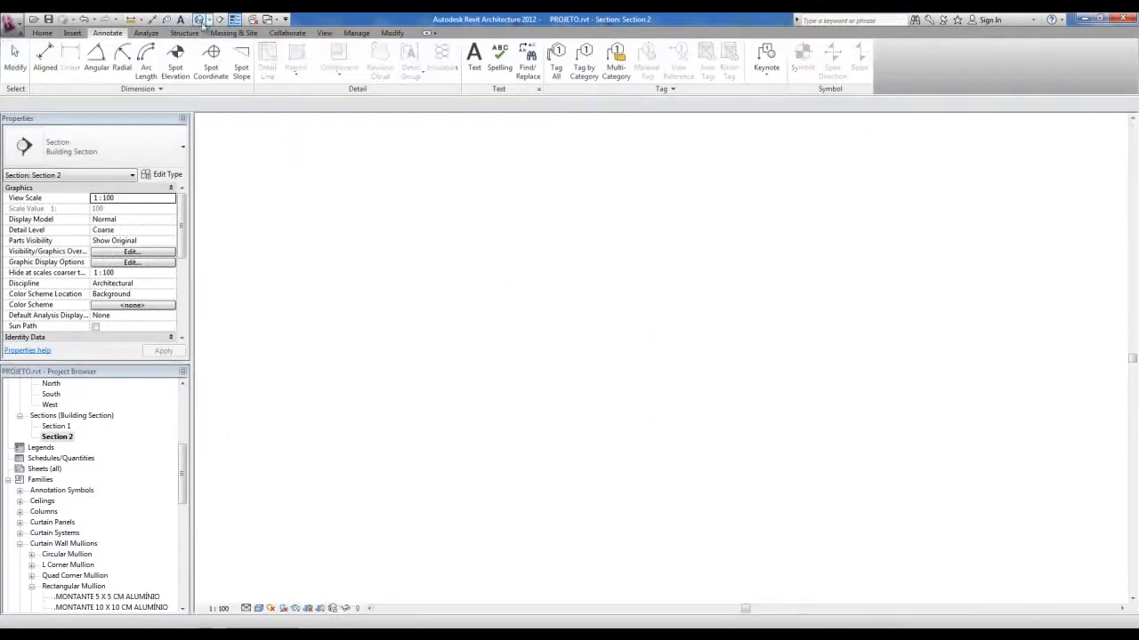
pyautogui.keyDown('shift'); pyautogui.moveTo(759, 441); pyautogui.dragTo(609, 472, button='middle'); pyautogui.keyUp('shift')
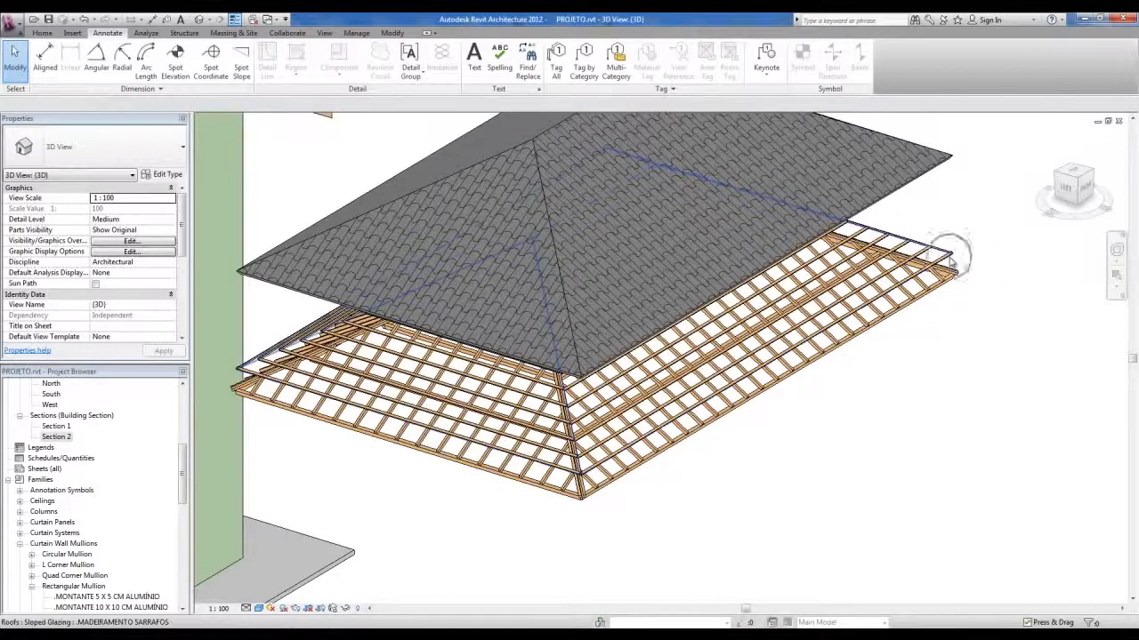
pyautogui.click(950, 261)
pyautogui.click(465, 64)
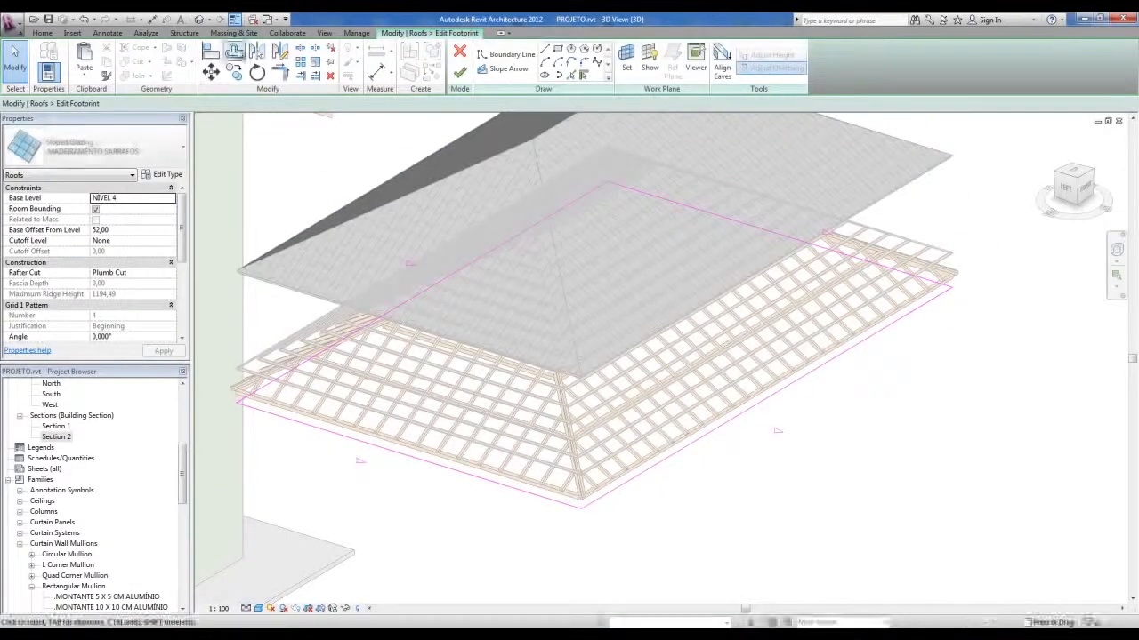
# Offset the whole chain of footprint boundary lines outward by 9 without keeping a copy, and finish the footprint
pyautogui.click(234, 51)
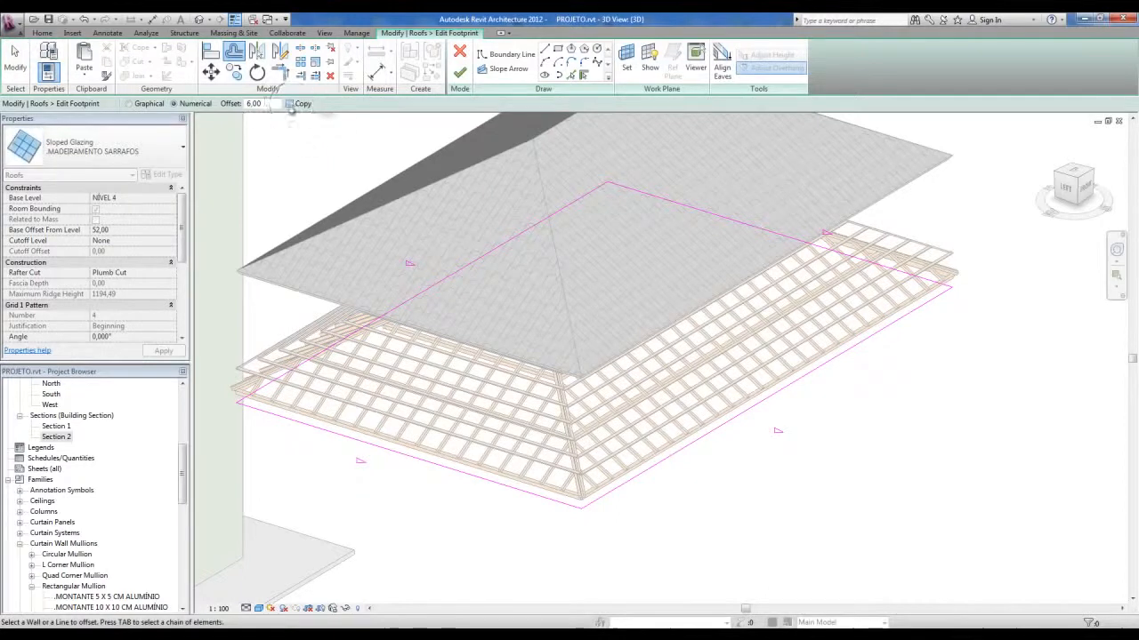
pyautogui.moveTo(454, 286); pyautogui.dragTo(546, 276, button='middle')
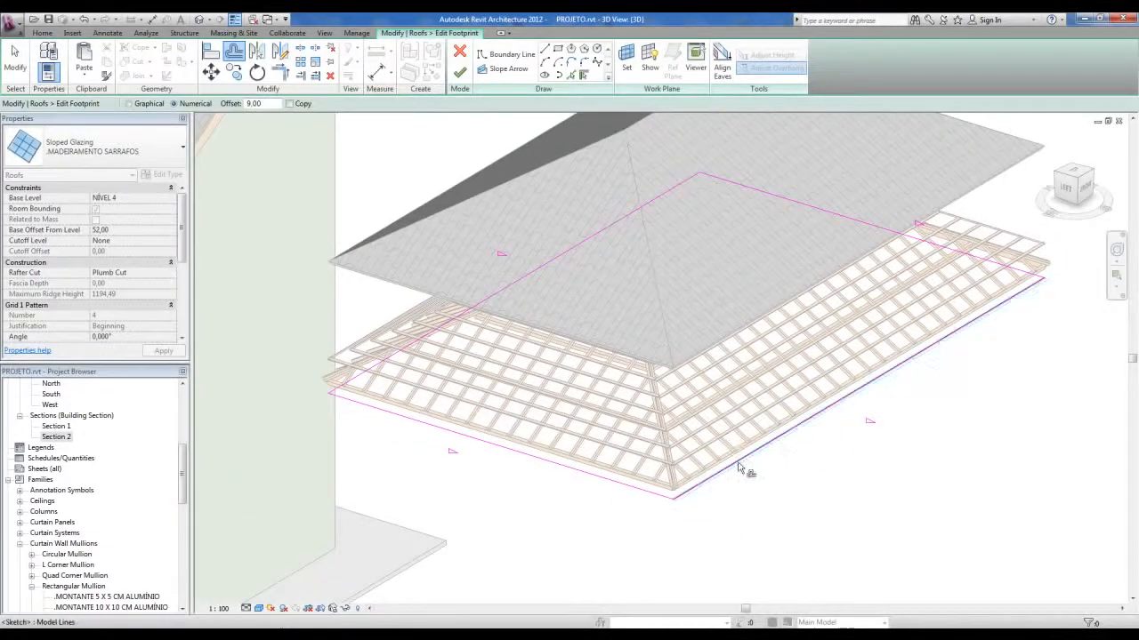
pyautogui.press('Tab')
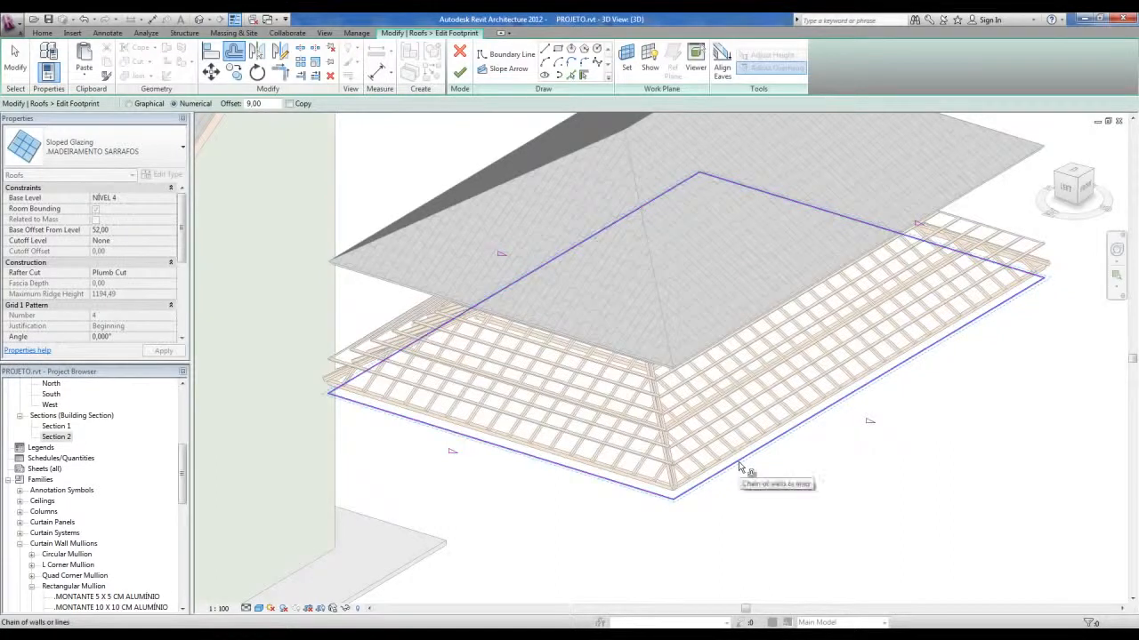
pyautogui.click(738, 467)
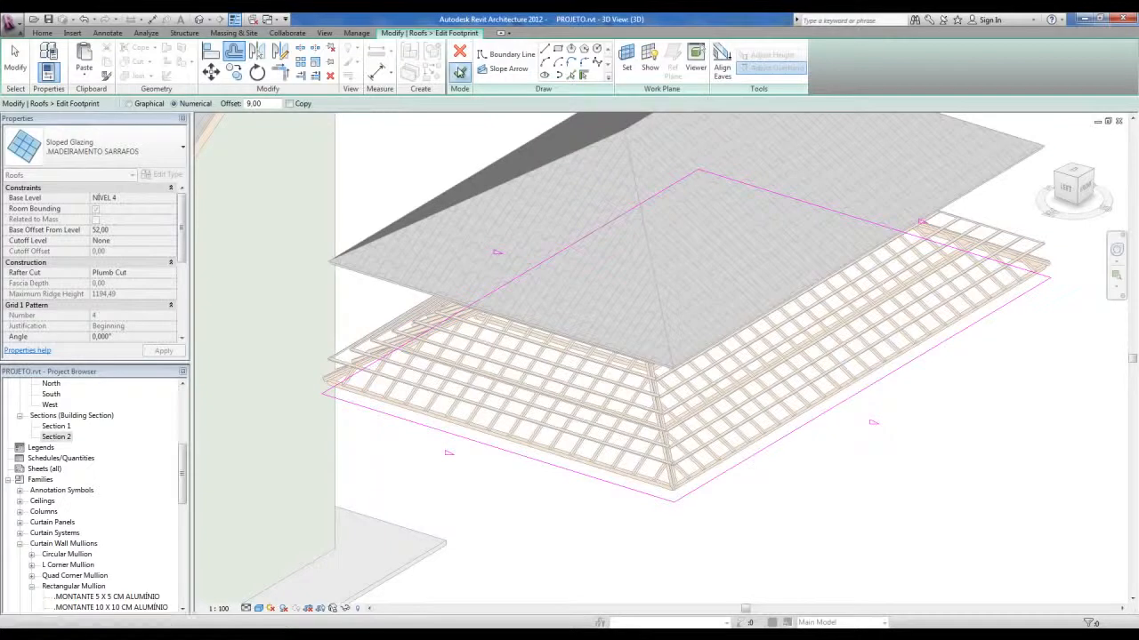
pyautogui.click(466, 488)
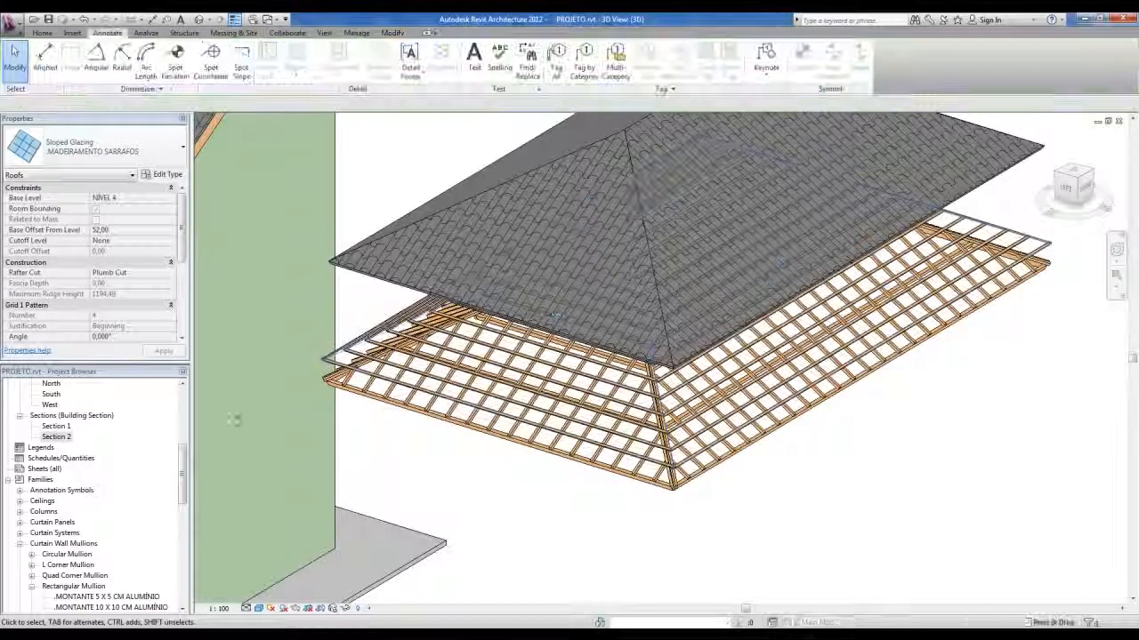
# In Section 2, move the .MADEIRAMENTO SARRAFOS roof straight down from its eave corner onto the rafter end's upper corner
pyautogui.click(57, 436)
pyautogui.doubleClick(60, 438)
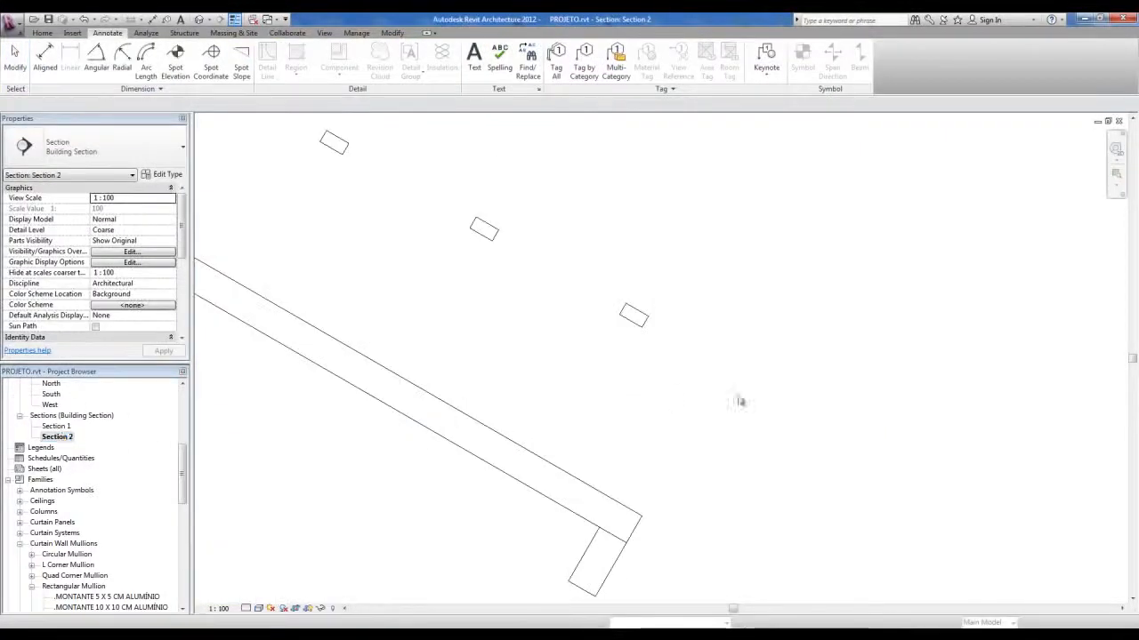
pyautogui.click(597, 328)
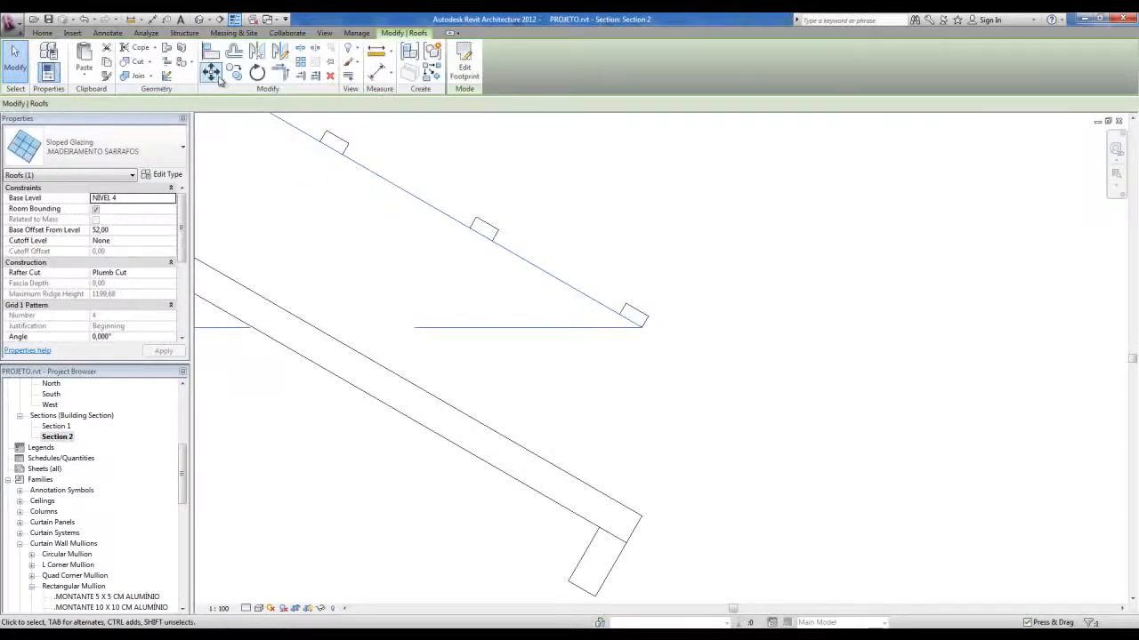
pyautogui.click(642, 329)
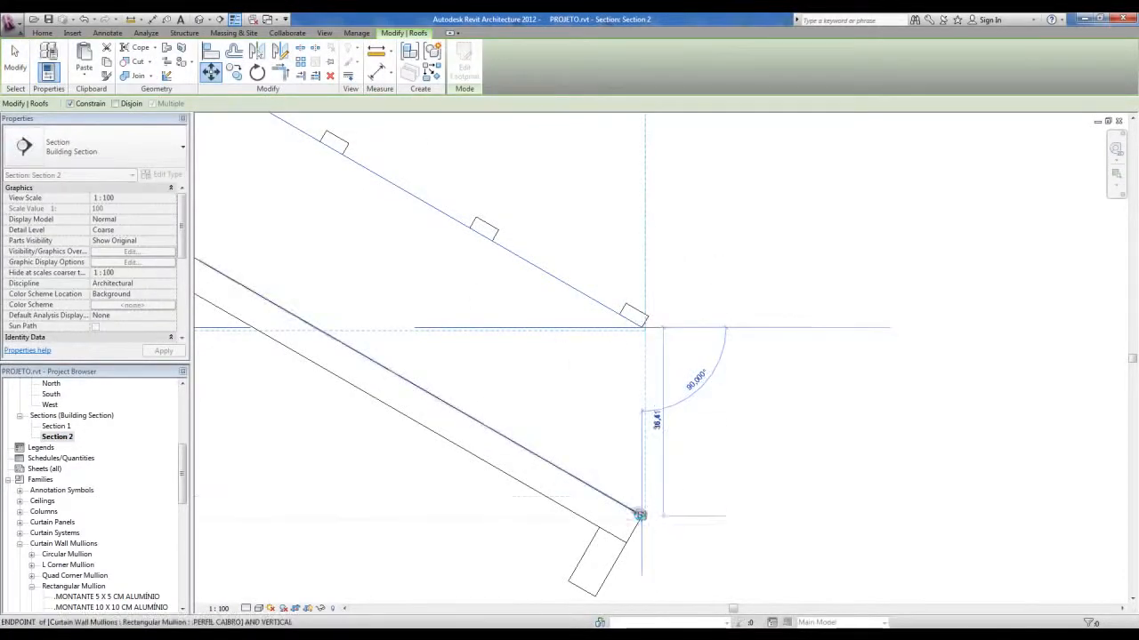
pyautogui.click(857, 487)
pyautogui.scroll(-5, 857, 490)
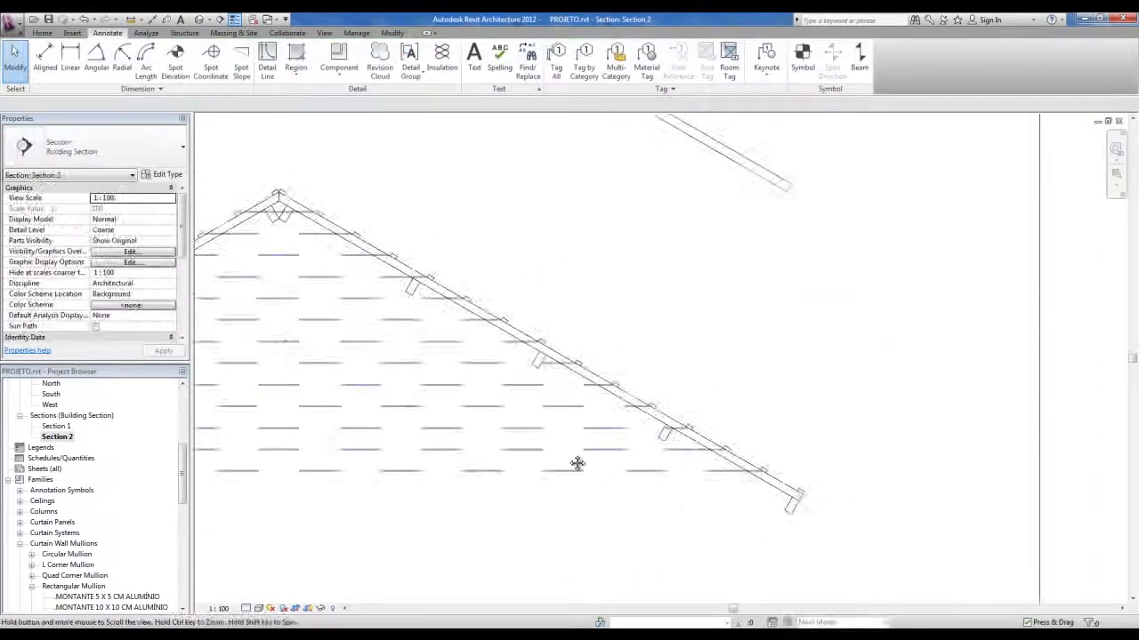
pyautogui.moveTo(537, 460); pyautogui.dragTo(838, 496, button='middle')
pyautogui.scroll(3, 567, 205)
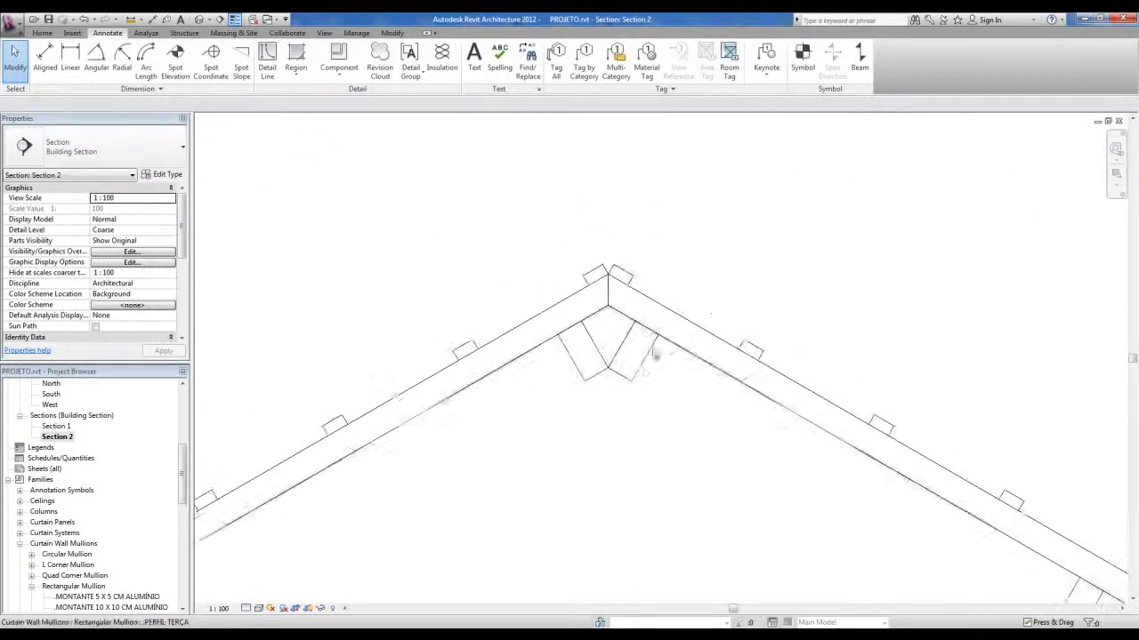
pyautogui.scroll(1, 663, 315)
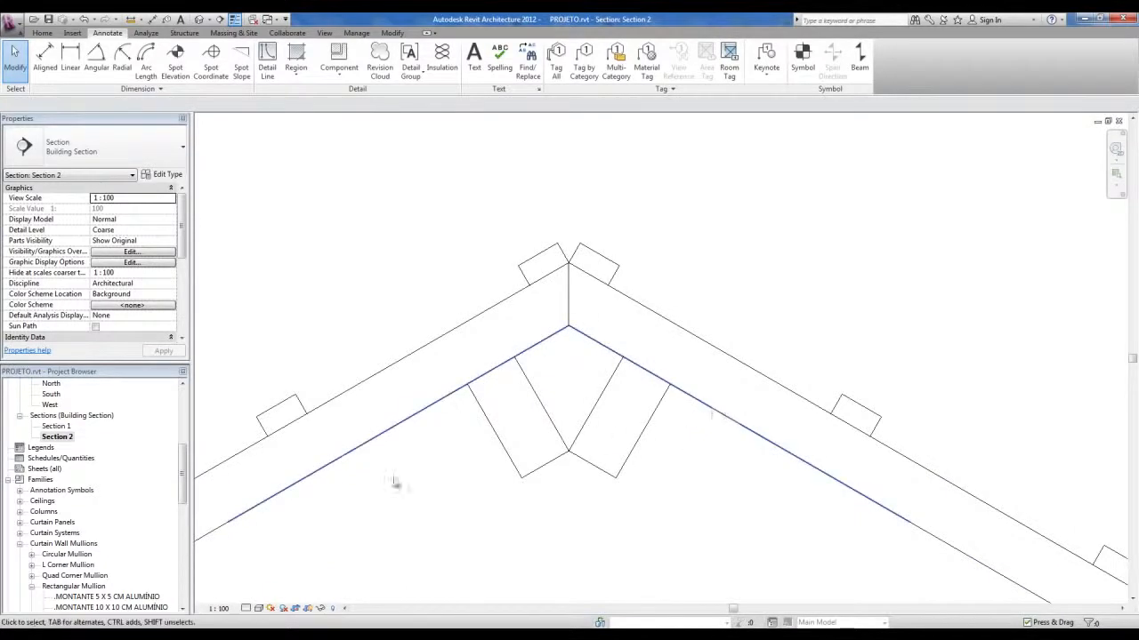
# Check the offset in the .PERFIL TERÇA mullion type's properties and the .MADEIRAMENTO TERÇAS roof's reference plane at the ridge
pyautogui.scroll(-4, 80, 526)
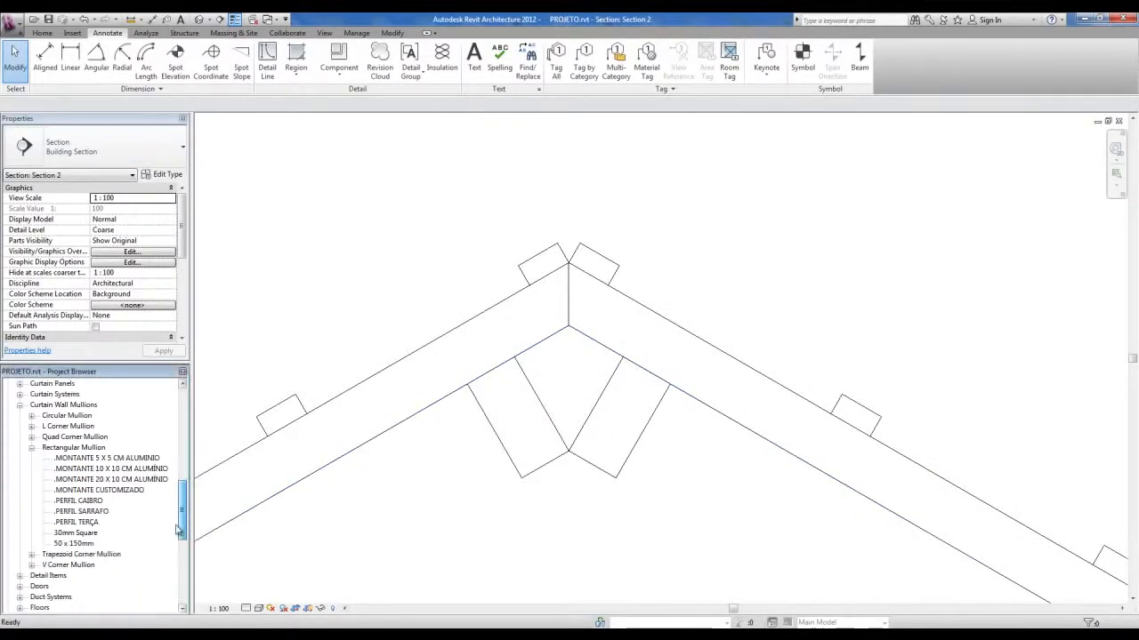
pyautogui.doubleClick(78, 523)
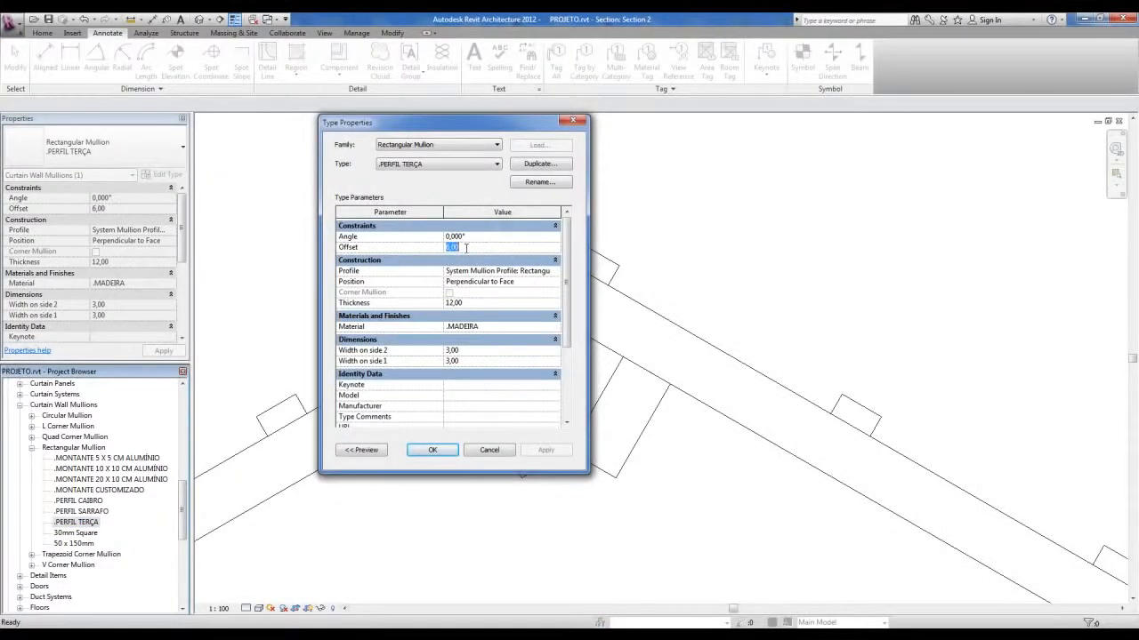
pyautogui.click(583, 123)
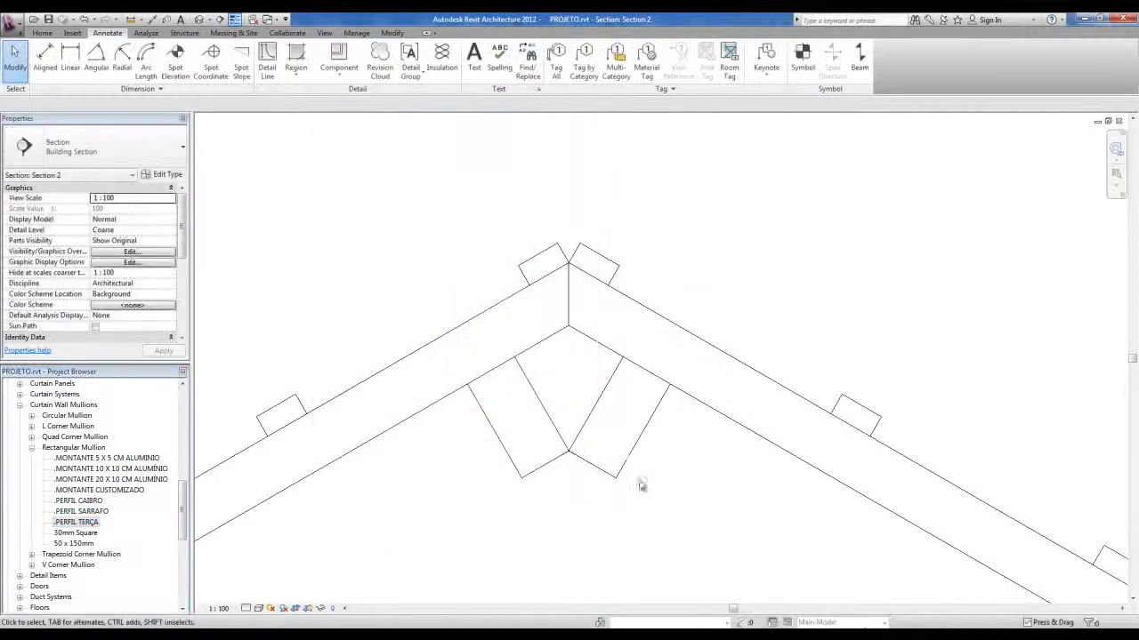
pyautogui.click(630, 495)
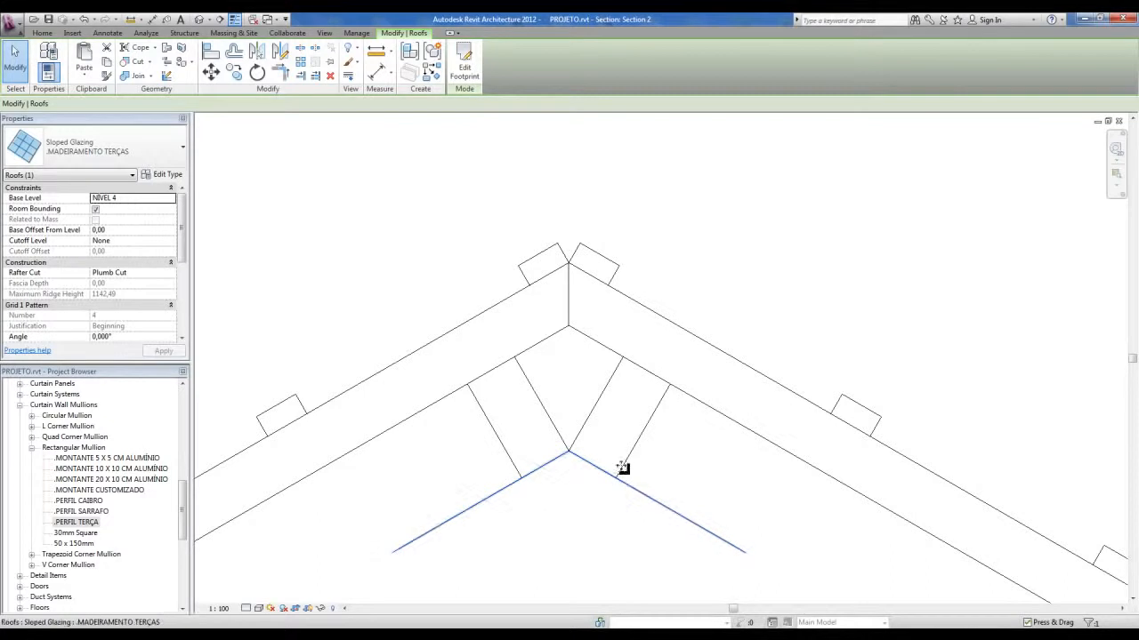
pyautogui.press('Escape')
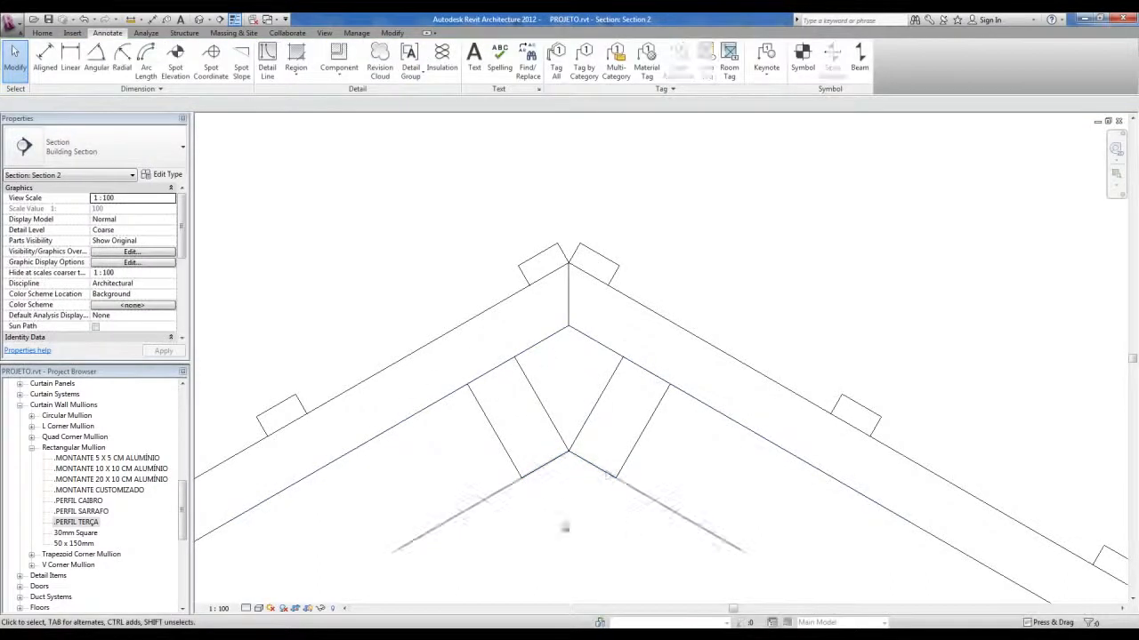
# Review the .PERFIL TERÇA type's offset again and examine how the purlins, rafters and battens stack from ridge to eave
pyautogui.moveTo(543, 484); pyautogui.dragTo(551, 440, button='middle')
pyautogui.click(89, 524)
pyautogui.doubleClick(89, 524)
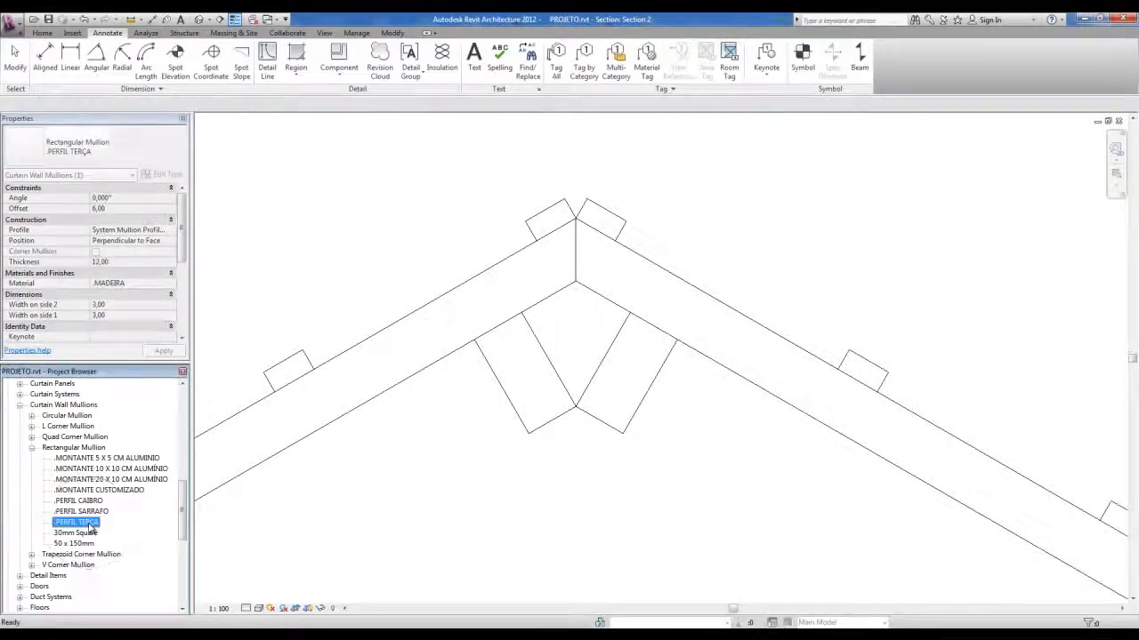
pyautogui.click(472, 247)
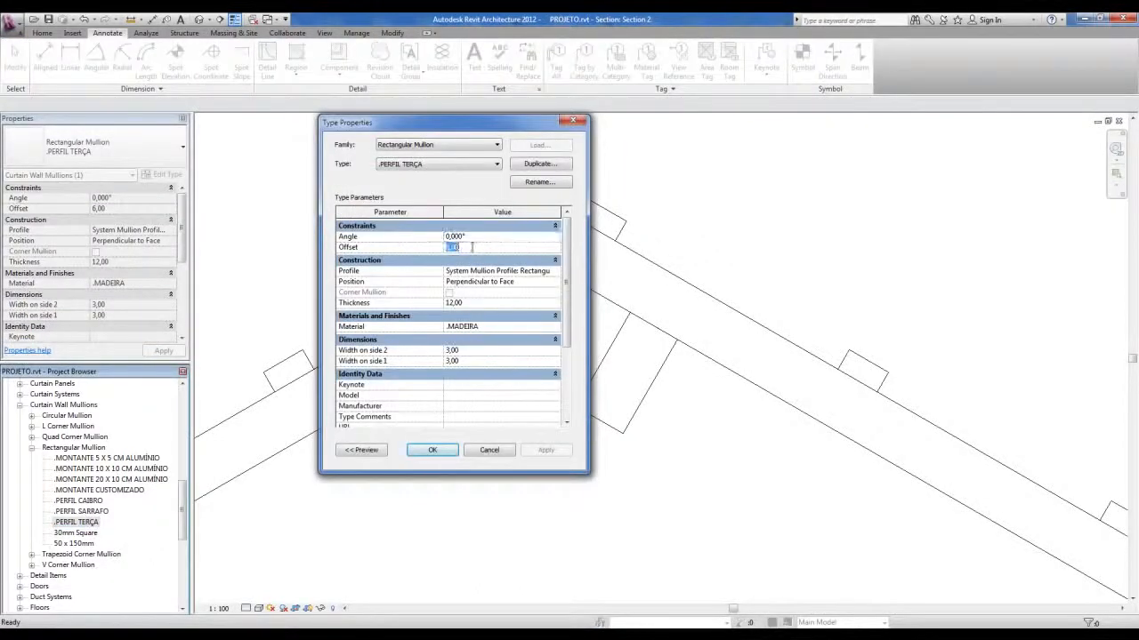
pyautogui.click(431, 451)
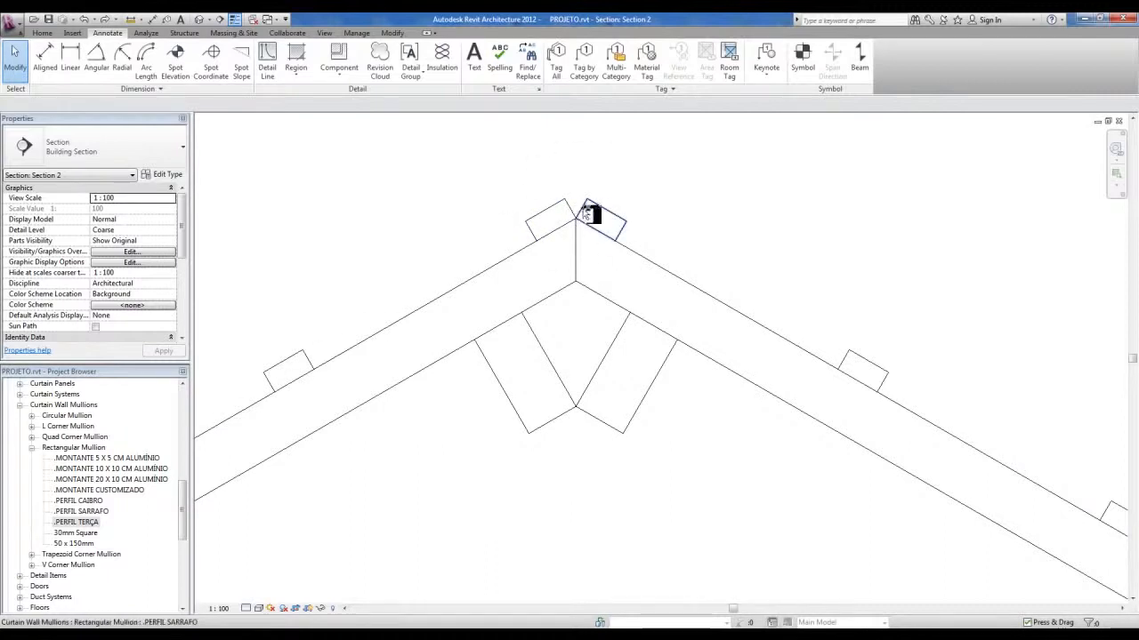
pyautogui.scroll(-6, 442, 355)
pyautogui.moveTo(733, 482); pyautogui.dragTo(499, 273, button='middle')
pyautogui.scroll(4, 974, 525)
pyautogui.scroll(-7, 934, 534)
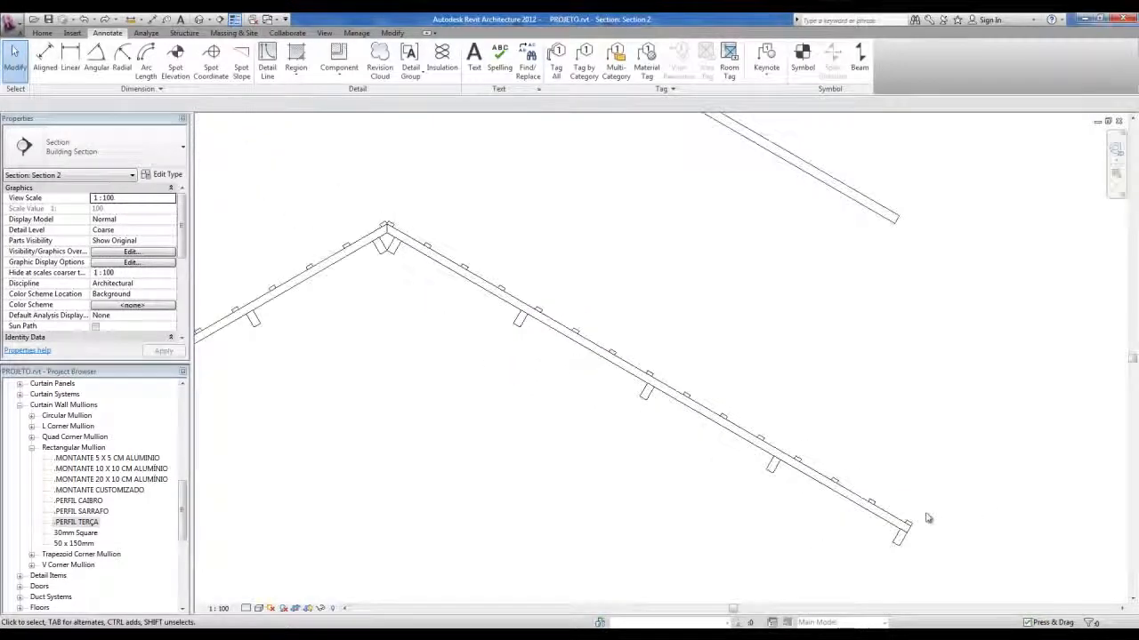
# In Section 2, move the .TELHAS roof straight down so it sits closer above the timber layers
pyautogui.moveTo(725, 467); pyautogui.dragTo(761, 446, button='middle')
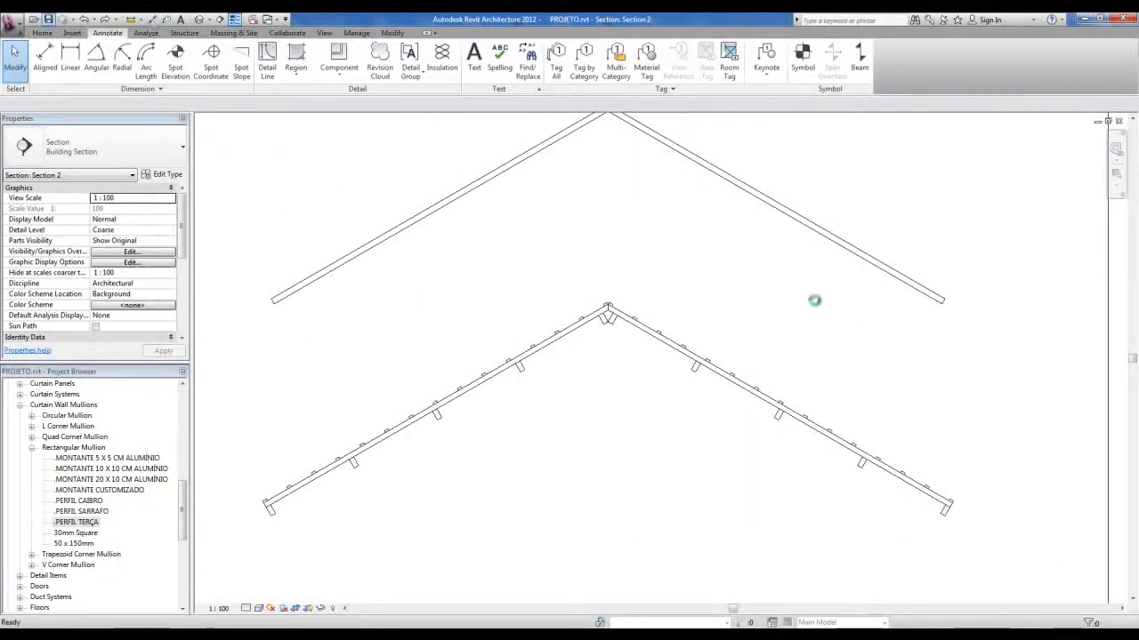
pyautogui.moveTo(936, 330); pyautogui.dragTo(578, 286, button='middle')
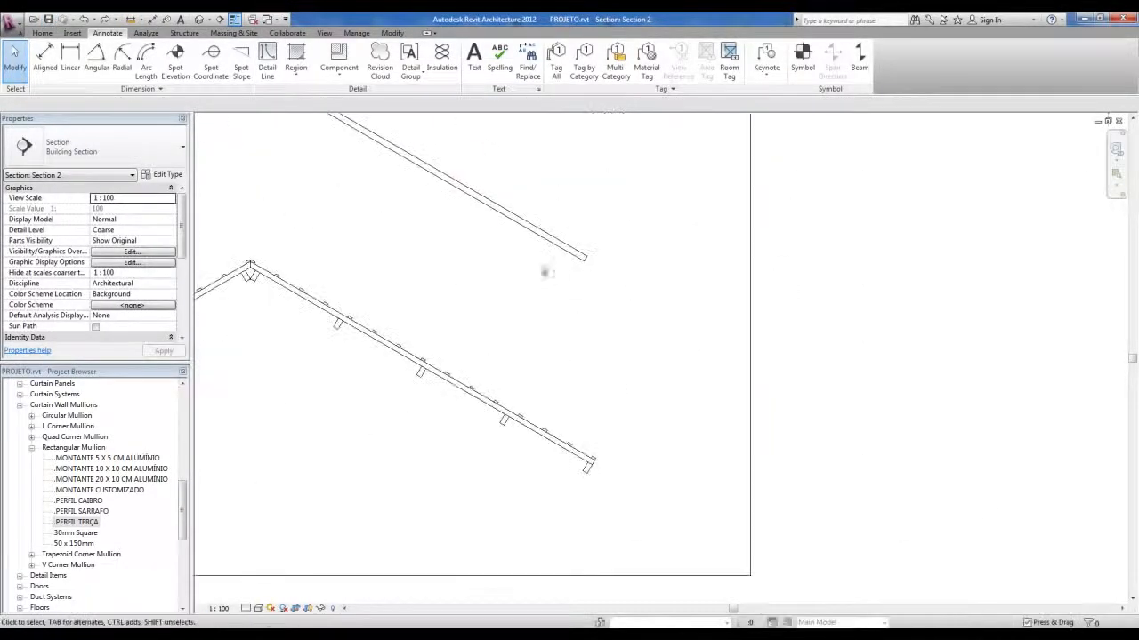
pyautogui.click(574, 253)
pyautogui.click(211, 73)
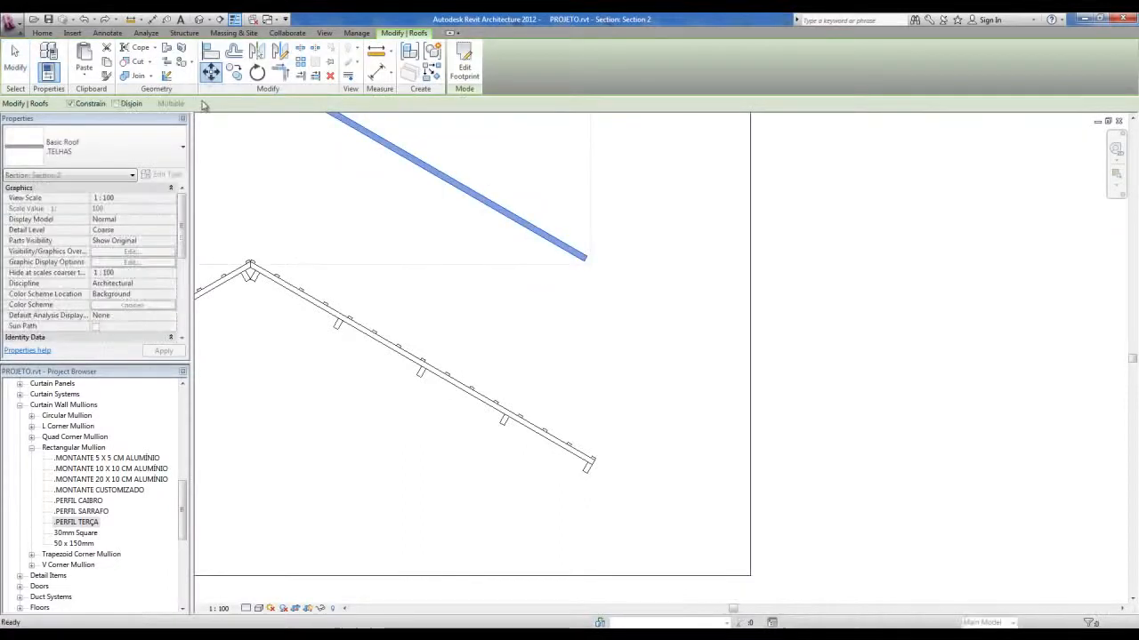
pyautogui.click(78, 107)
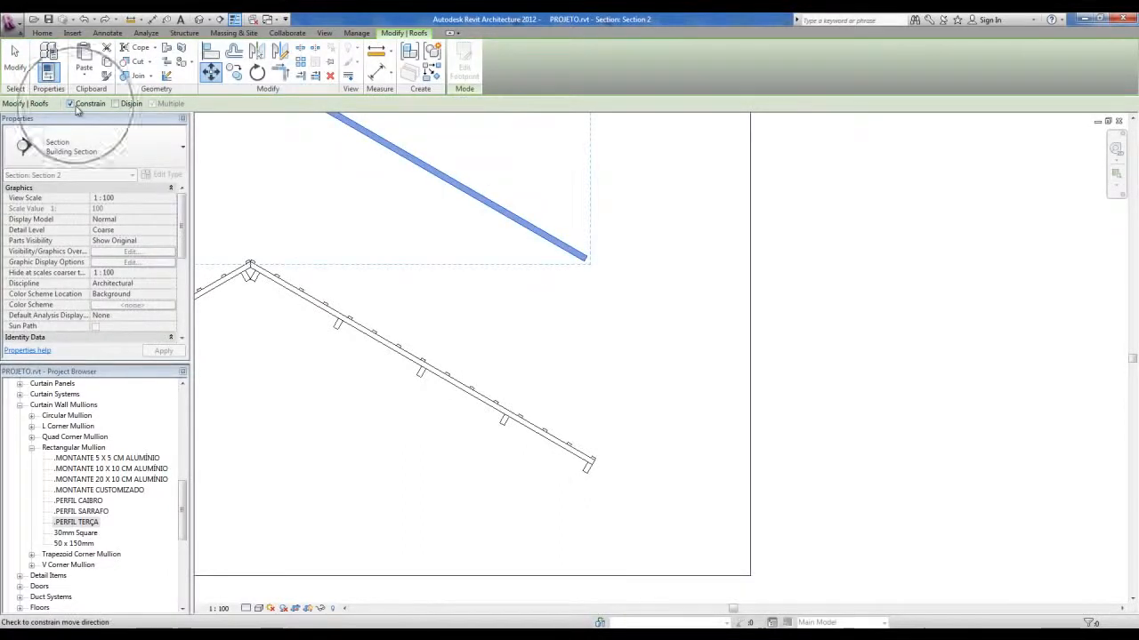
pyautogui.click(629, 271)
pyautogui.click(629, 415)
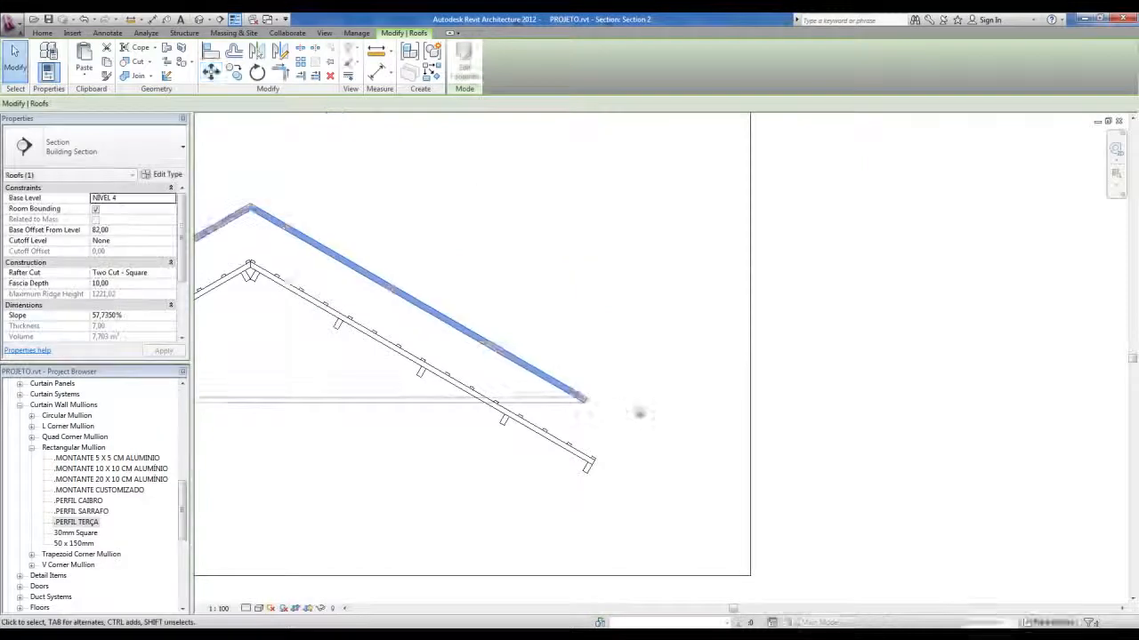
pyautogui.click(638, 410)
# Draw a vertical detail line upward from the end batten's outer corner to the height of the tile roof's eave
pyautogui.scroll(1, 364, 271)
pyautogui.moveTo(408, 267); pyautogui.dragTo(626, 280, button='middle')
pyautogui.moveTo(669, 371); pyautogui.dragTo(442, 295, button='middle')
pyautogui.scroll(2, 597, 382)
pyautogui.moveTo(628, 405); pyautogui.dragTo(584, 394, button='middle')
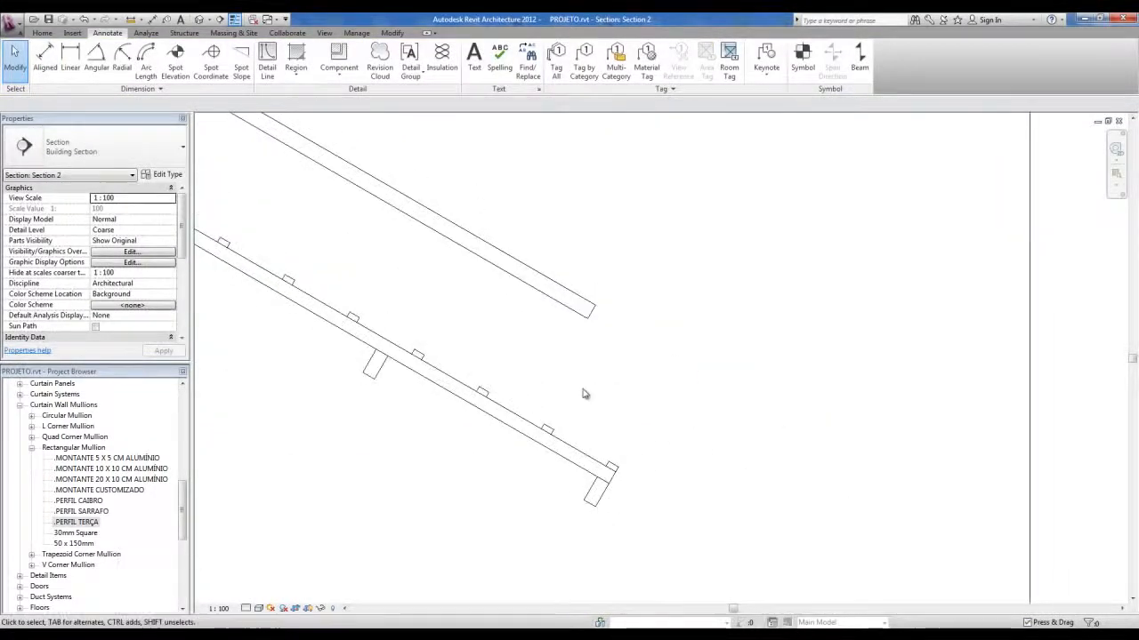
pyautogui.press('d')
pyautogui.press('l')
pyautogui.click(616, 465)
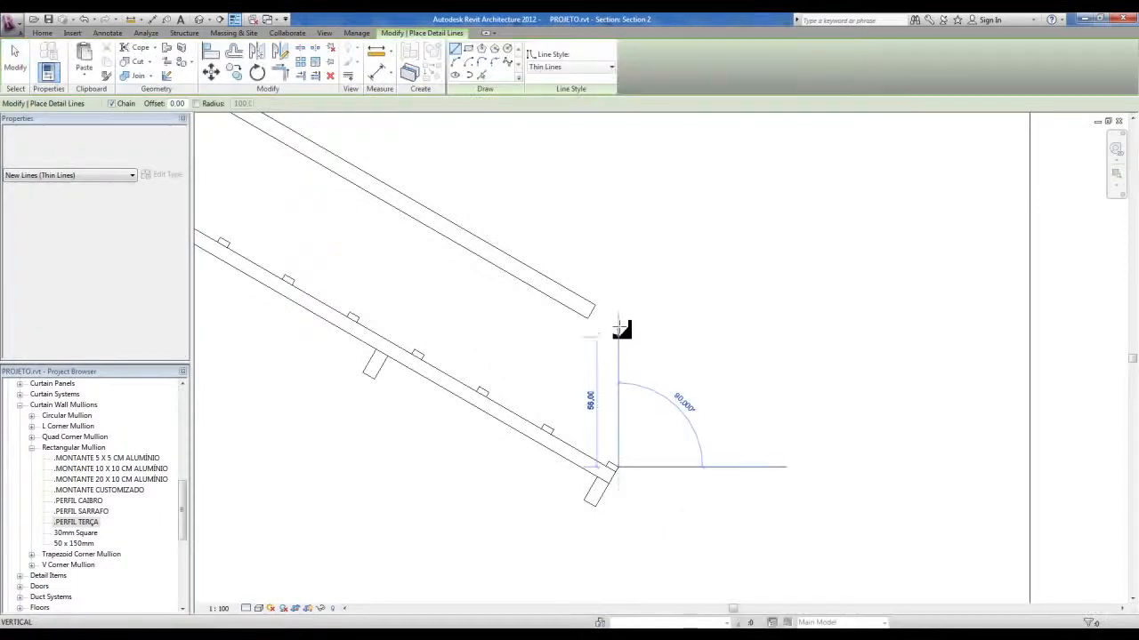
pyautogui.click(618, 309)
pyautogui.press('Escape')
pyautogui.press('Escape')
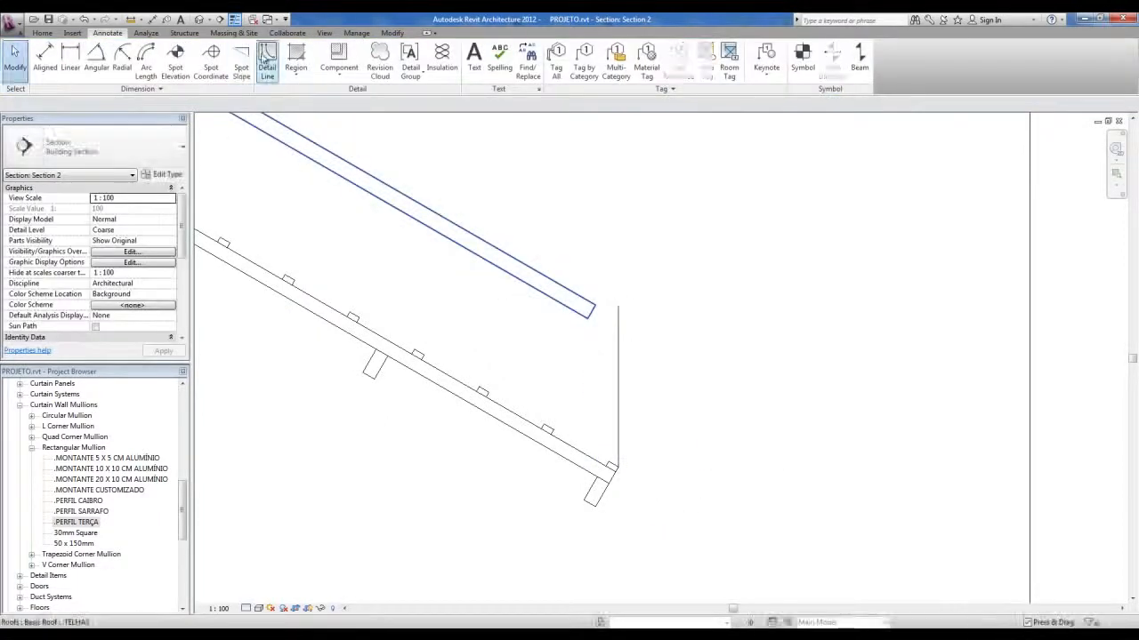
# Measure the horizontal distance from the tile roof's lower eave corner to the vertical detail line, and delete that line
pyautogui.press('d')
pyautogui.press('l')
pyautogui.click(593, 316)
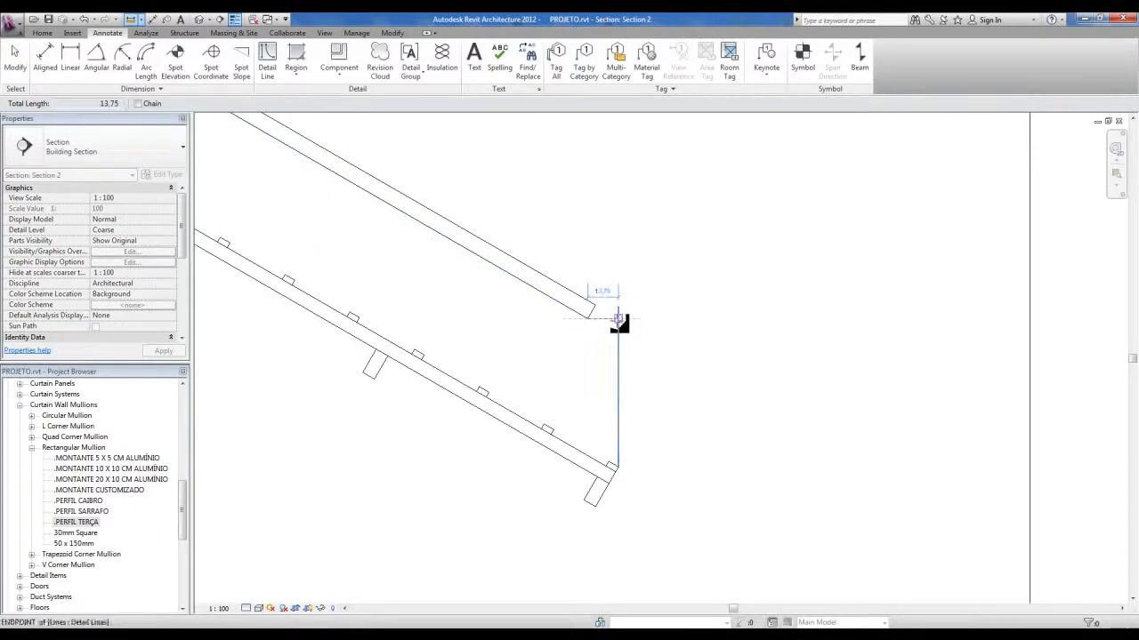
pyautogui.scroll(1, 618, 322)
pyautogui.press('Escape')
pyautogui.press('Escape')
pyautogui.click(619, 333)
pyautogui.press('Delete')
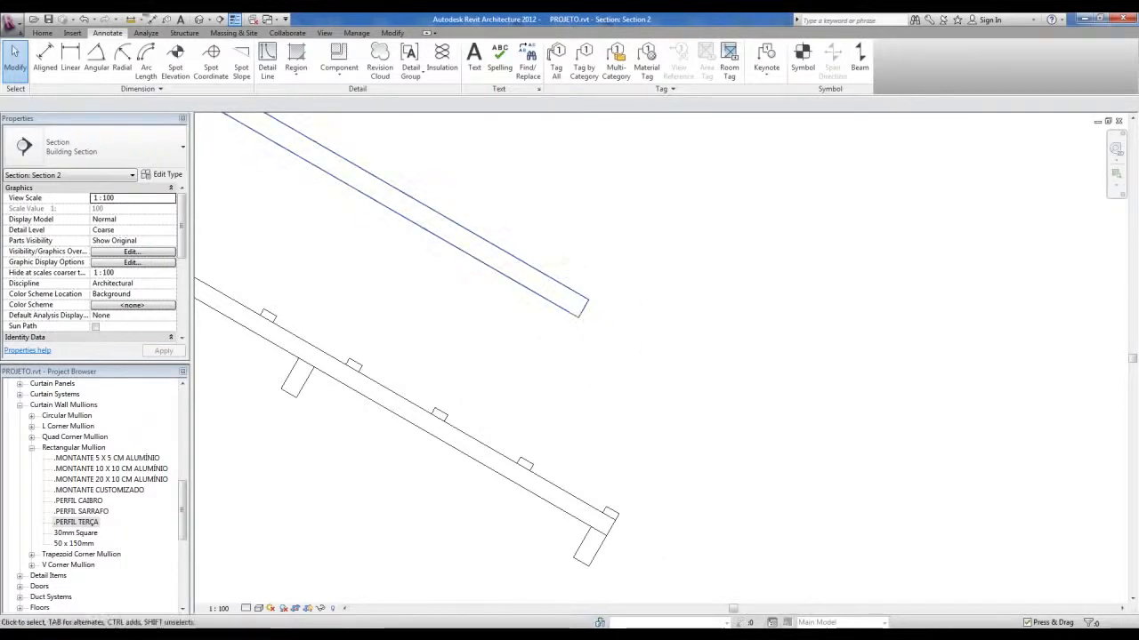
# In the 3D view, edit the .TELHAS roof's footprint, offsetting its whole boundary chain outward by 18 without keeping a copy, and finish it
pyautogui.click(199, 19)
pyautogui.moveTo(1024, 198); pyautogui.dragTo(859, 255, button='middle')
pyautogui.click(860, 275)
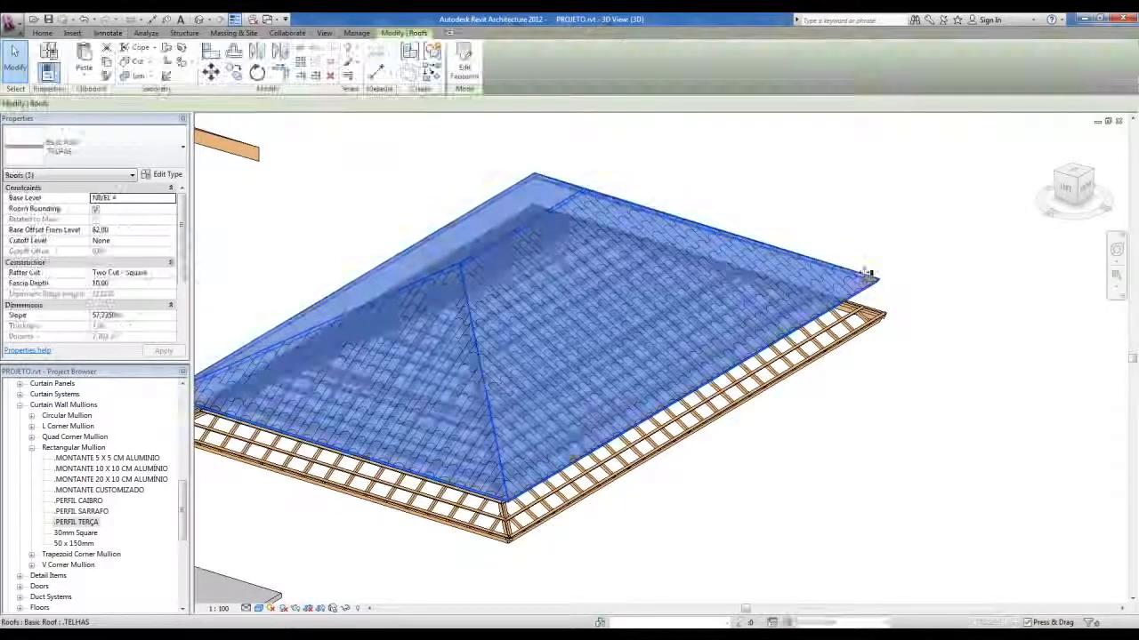
pyautogui.click(465, 71)
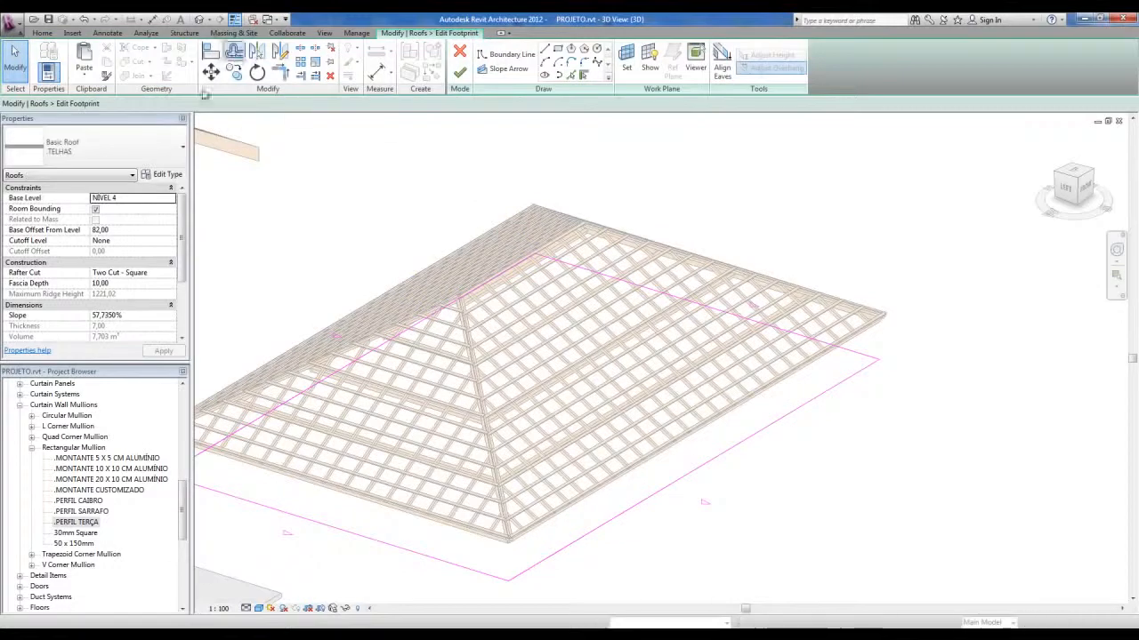
pyautogui.click(234, 52)
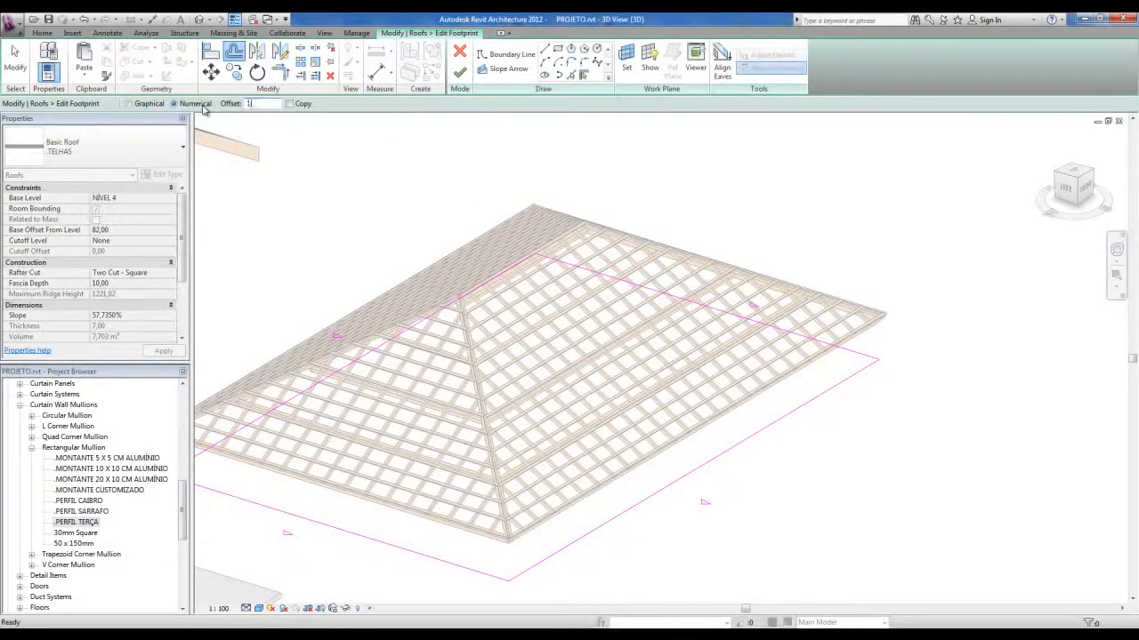
pyautogui.moveTo(561, 371); pyautogui.dragTo(687, 330, button='middle')
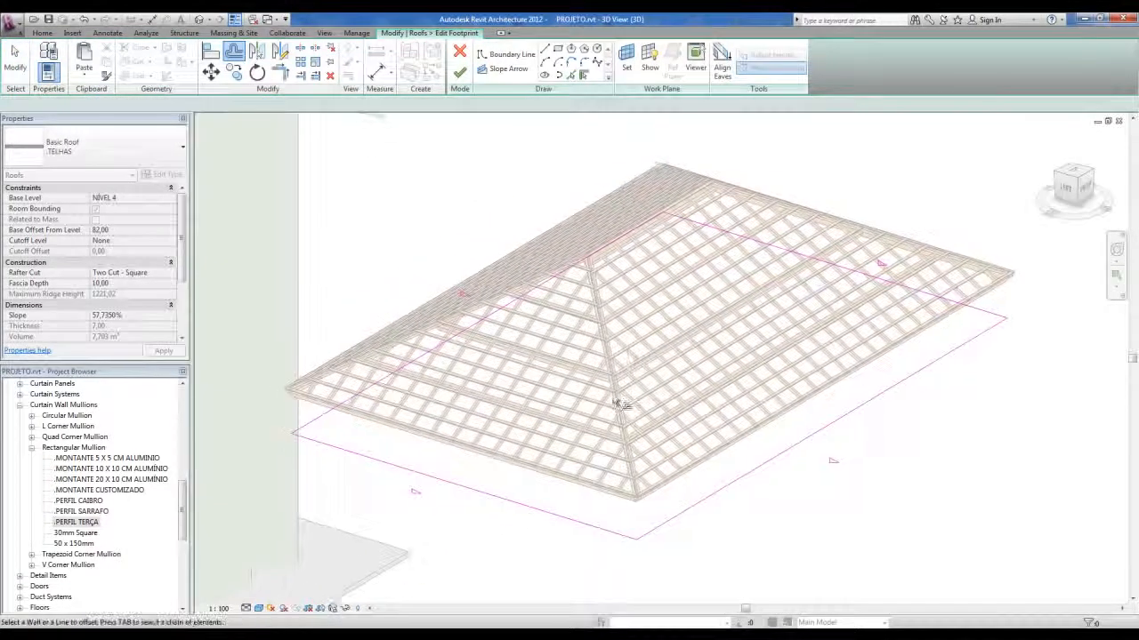
pyautogui.scroll(1, 615, 400)
pyautogui.press('Tab')
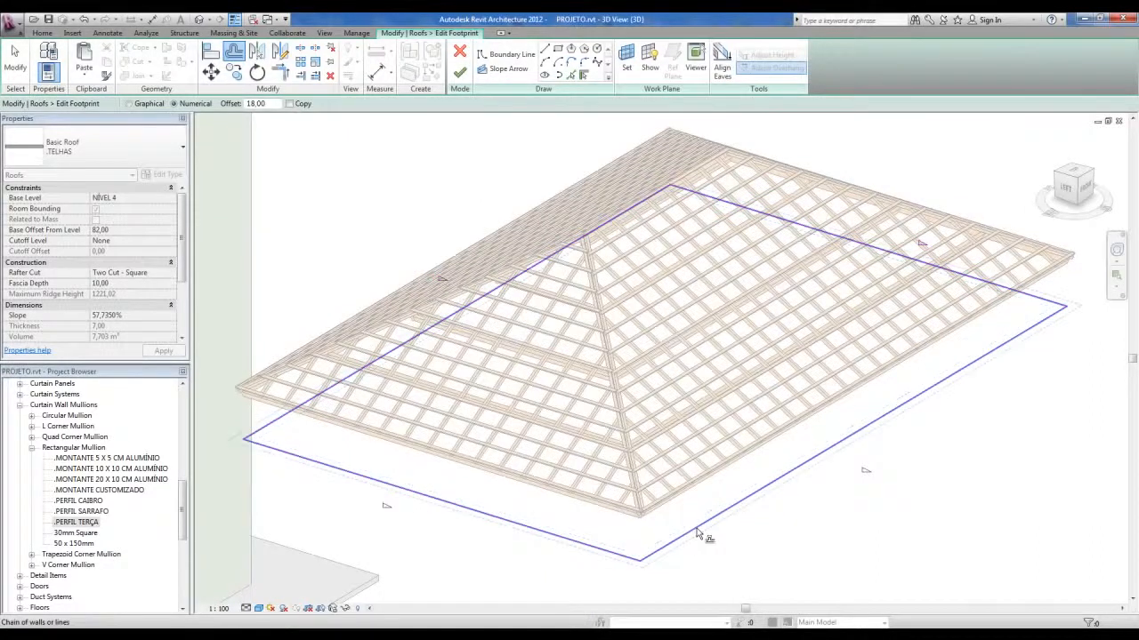
pyautogui.click(696, 533)
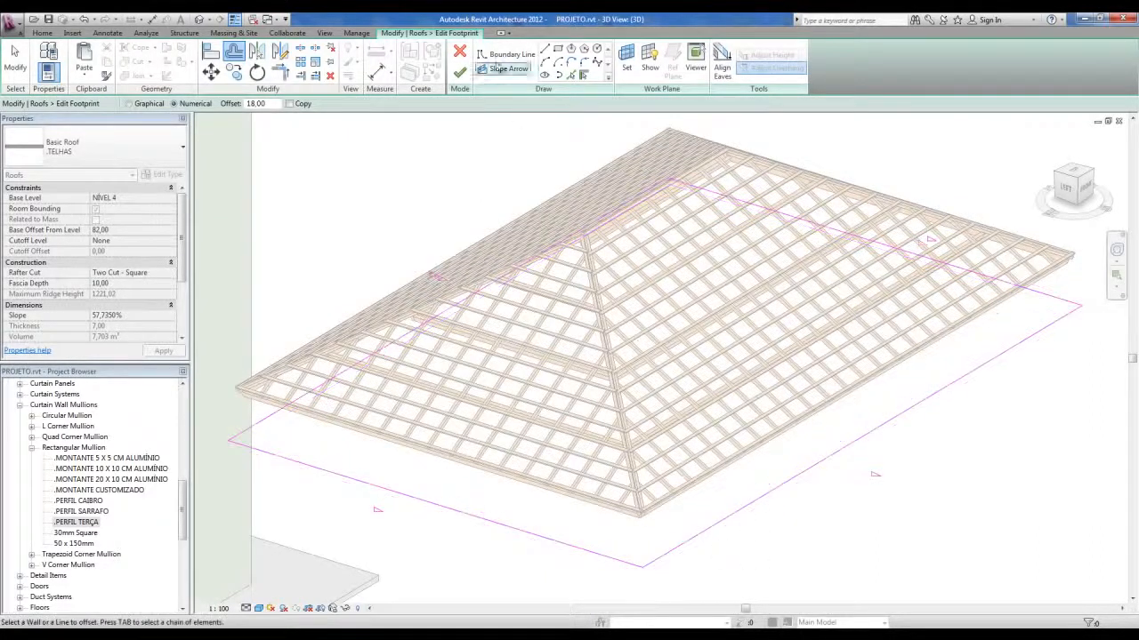
pyautogui.click(459, 73)
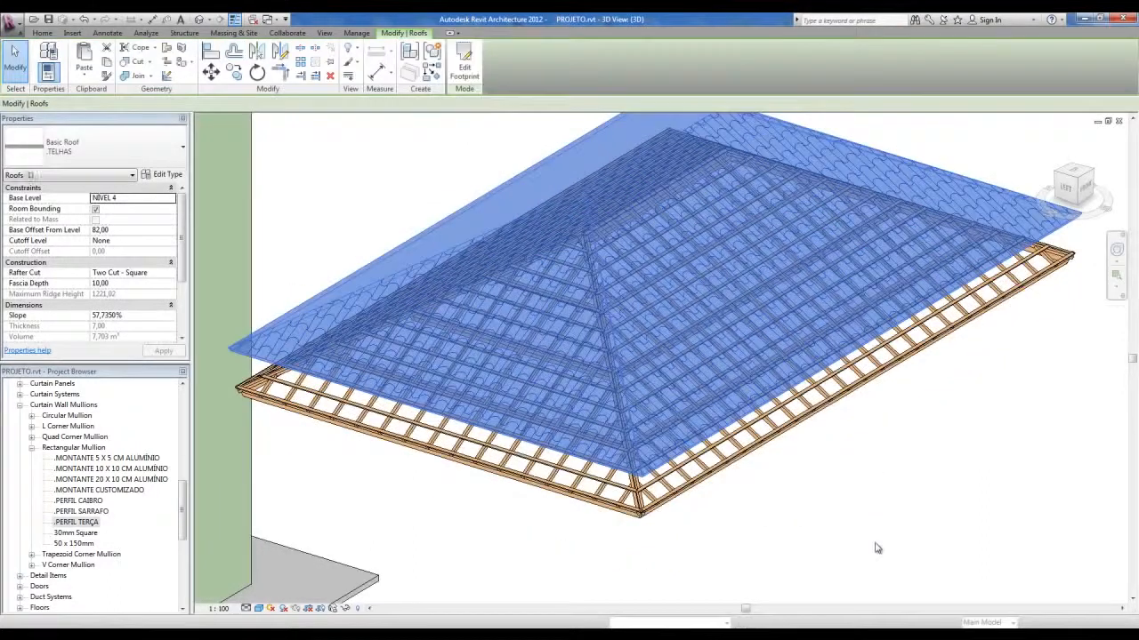
pyautogui.click(875, 543)
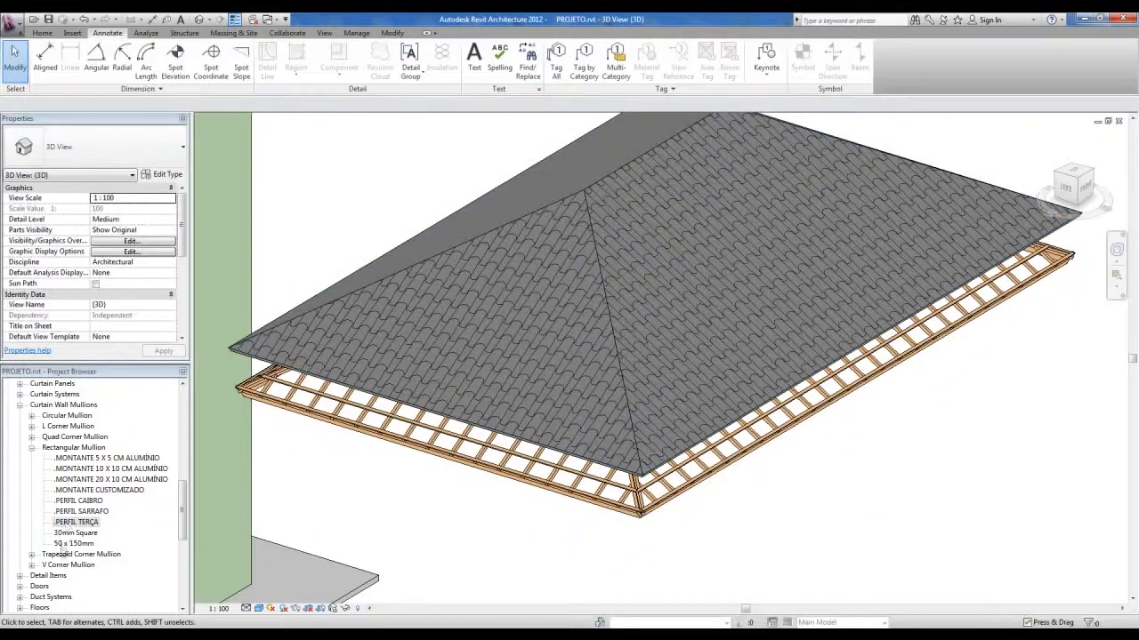
# Return to Section 2 and move the .TELHAS roof straight down from its lower eave corner to just above the battens
pyautogui.click(98, 458)
pyautogui.scroll(5, 89, 471)
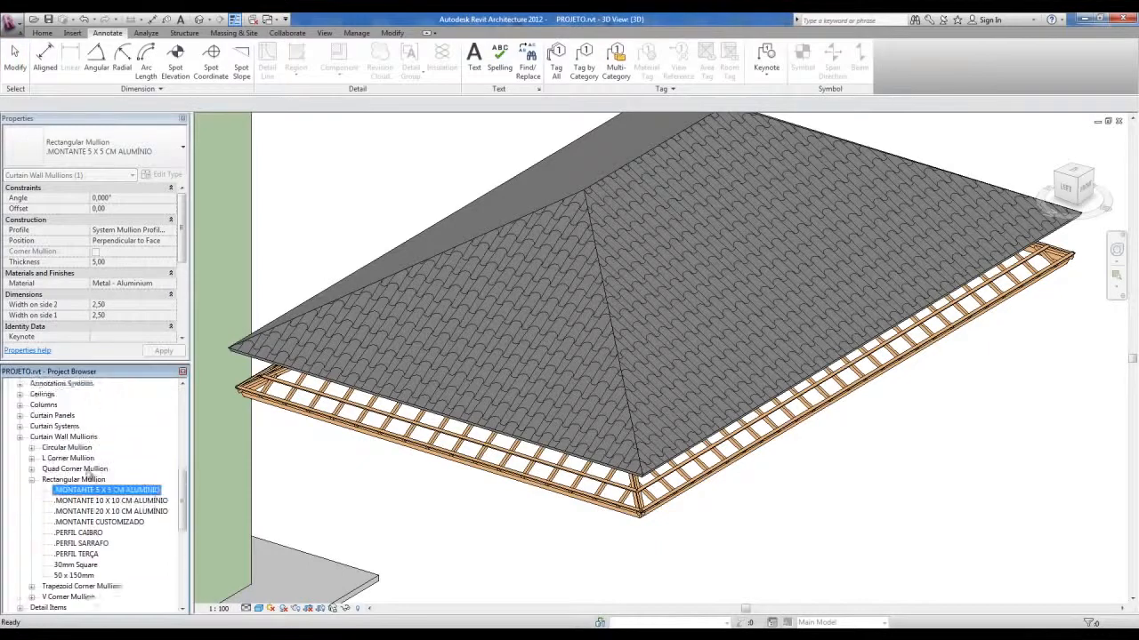
pyautogui.scroll(3, 87, 471)
pyautogui.doubleClick(56, 458)
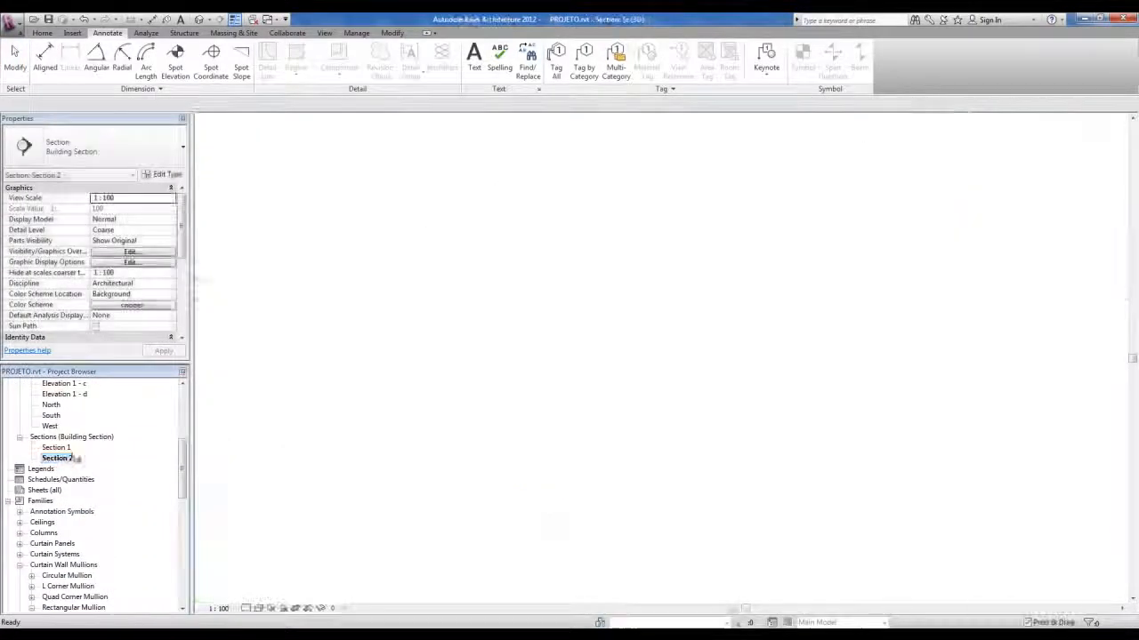
pyautogui.click(538, 283)
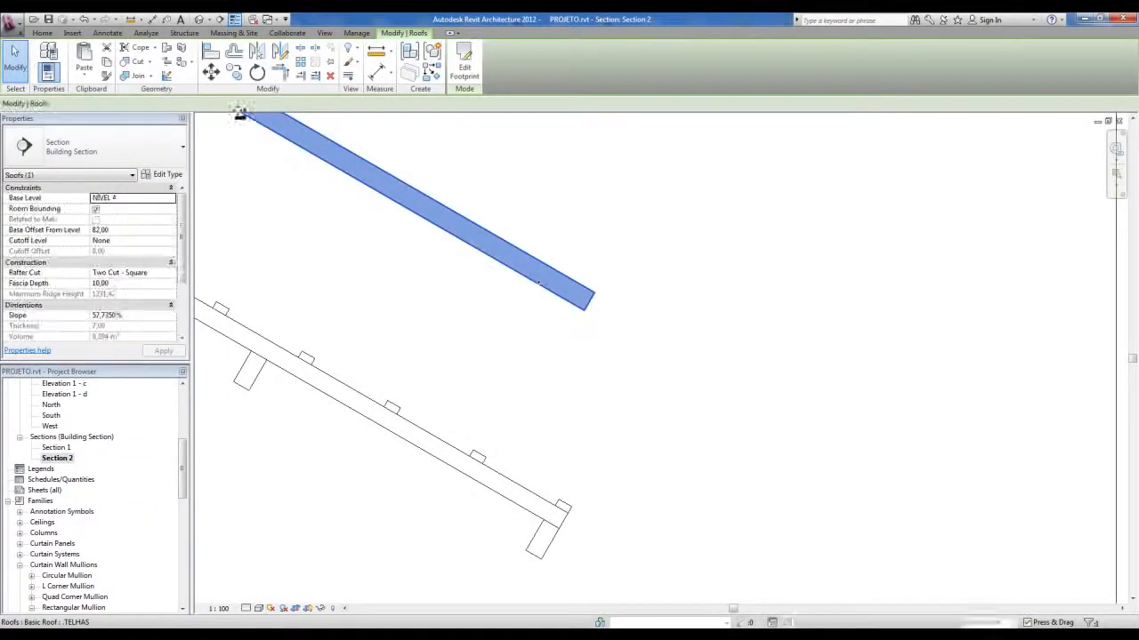
pyautogui.click(210, 72)
pyautogui.scroll(2, 617, 362)
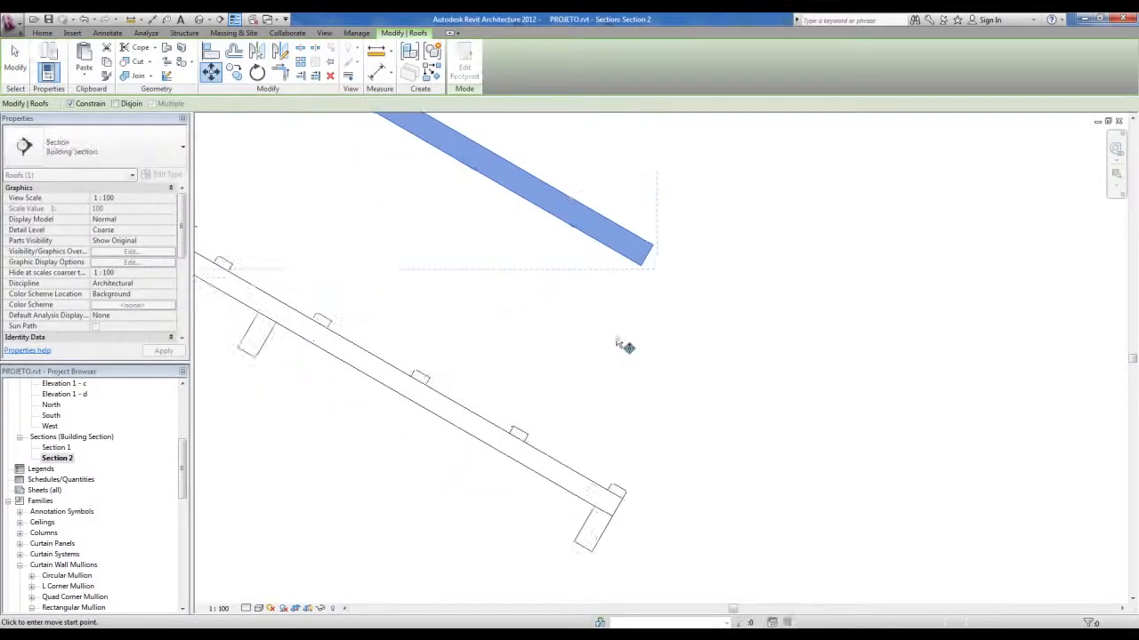
pyautogui.click(646, 265)
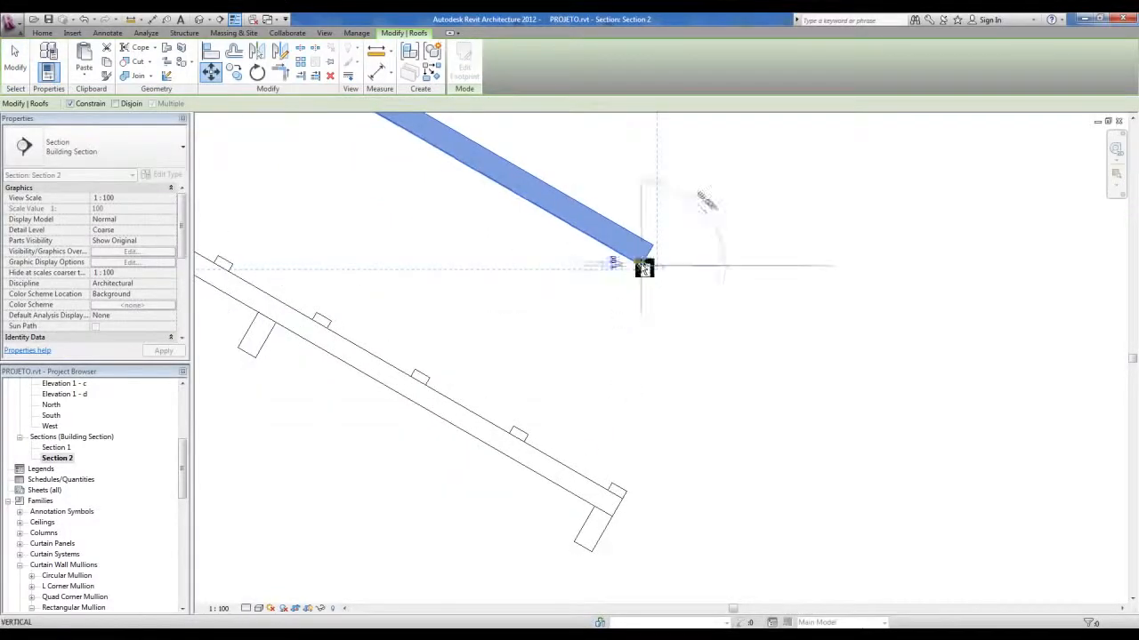
pyautogui.click(643, 480)
# Move the .TELHAS roof straight down from its underside onto the top face of the end batten
pyautogui.scroll(1, 637, 503)
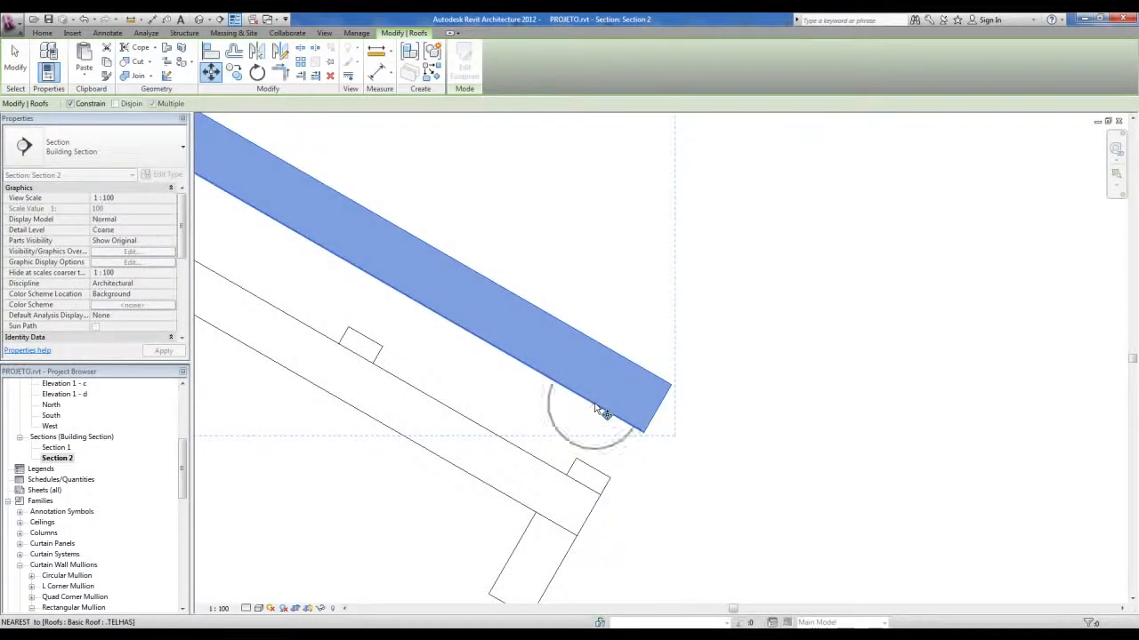
pyautogui.click(597, 408)
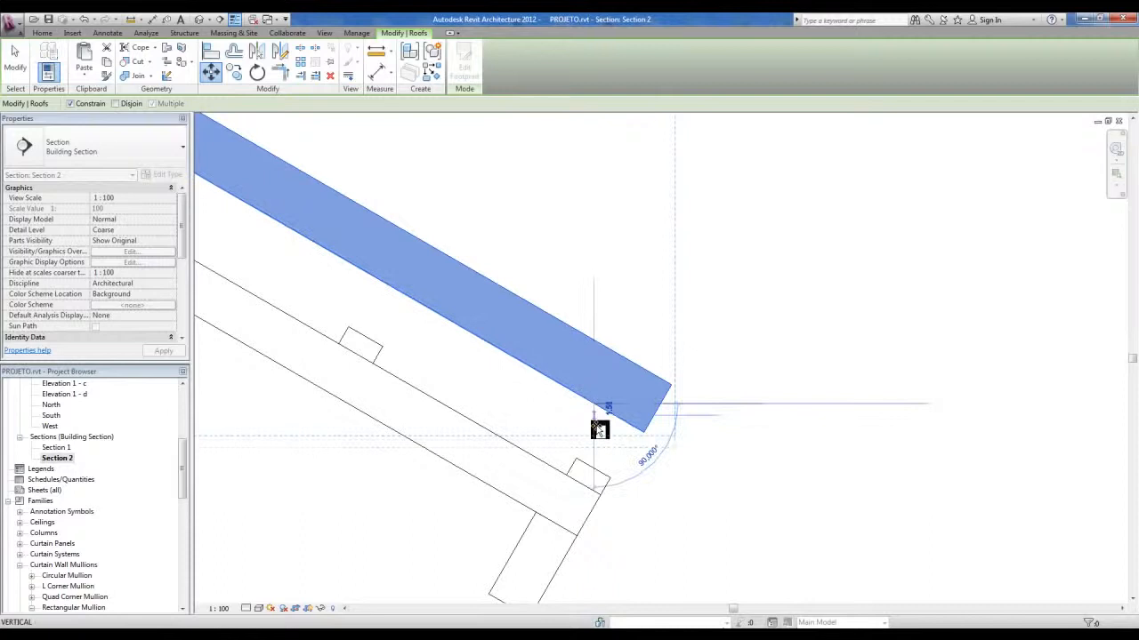
pyautogui.click(596, 475)
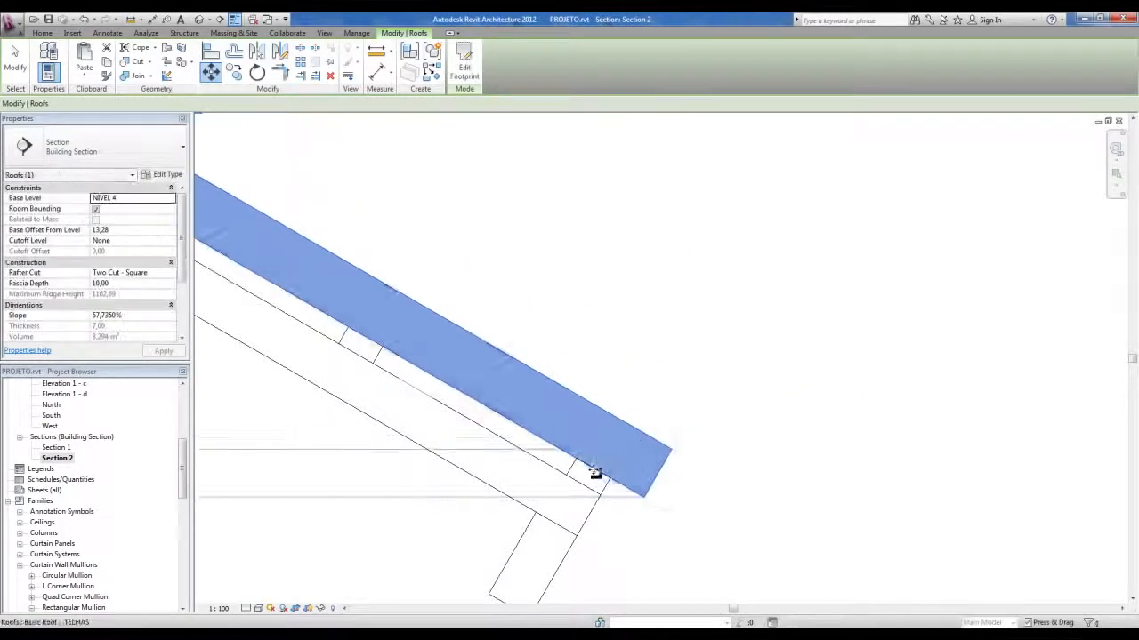
pyautogui.click(846, 492)
# Examine in the section how the tile layer rests on the battens along the slope and at the ridge
pyautogui.scroll(-5, 834, 488)
pyautogui.moveTo(322, 329); pyautogui.dragTo(1091, 475, button='middle')
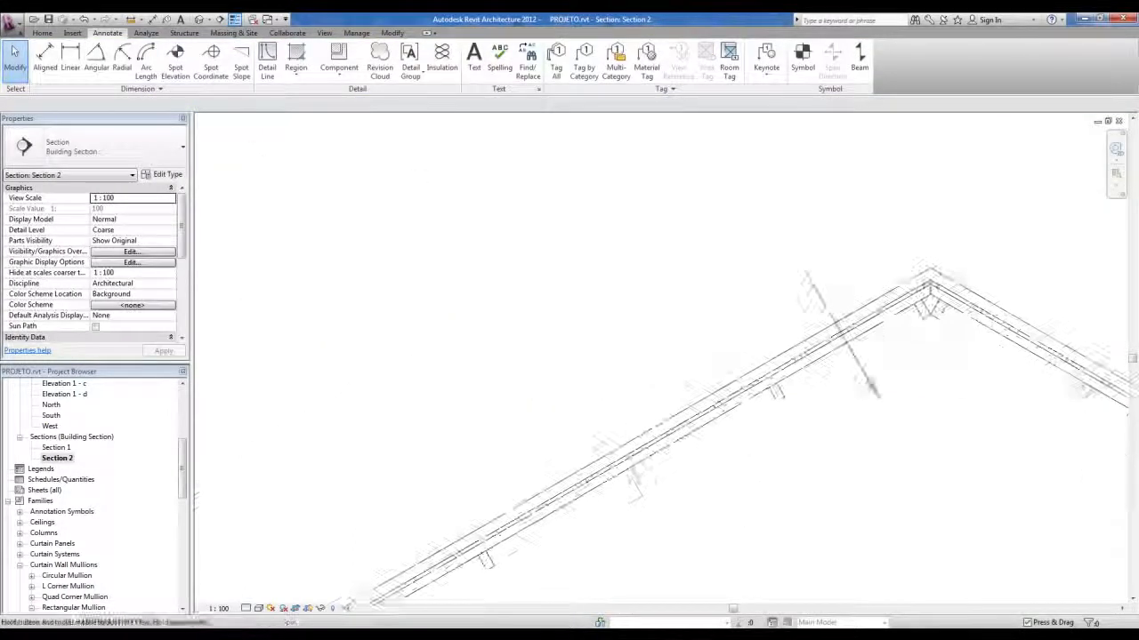
pyautogui.scroll(4, 953, 273)
pyautogui.scroll(2, 921, 307)
pyautogui.moveTo(920, 308); pyautogui.dragTo(721, 305, button='middle')
pyautogui.scroll(-7, 574, 298)
pyautogui.scroll(-2, 391, 403)
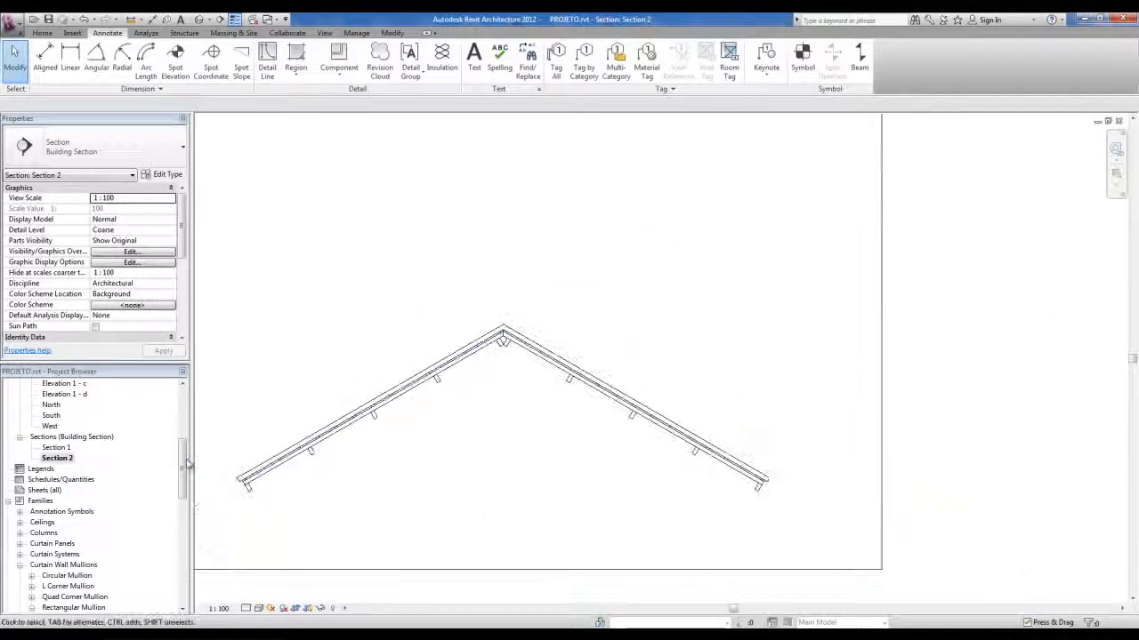
# Inspect the assembled hip roof in the 3D view, from above and from underneath, to check the timber structure below the tiles
pyautogui.click(198, 19)
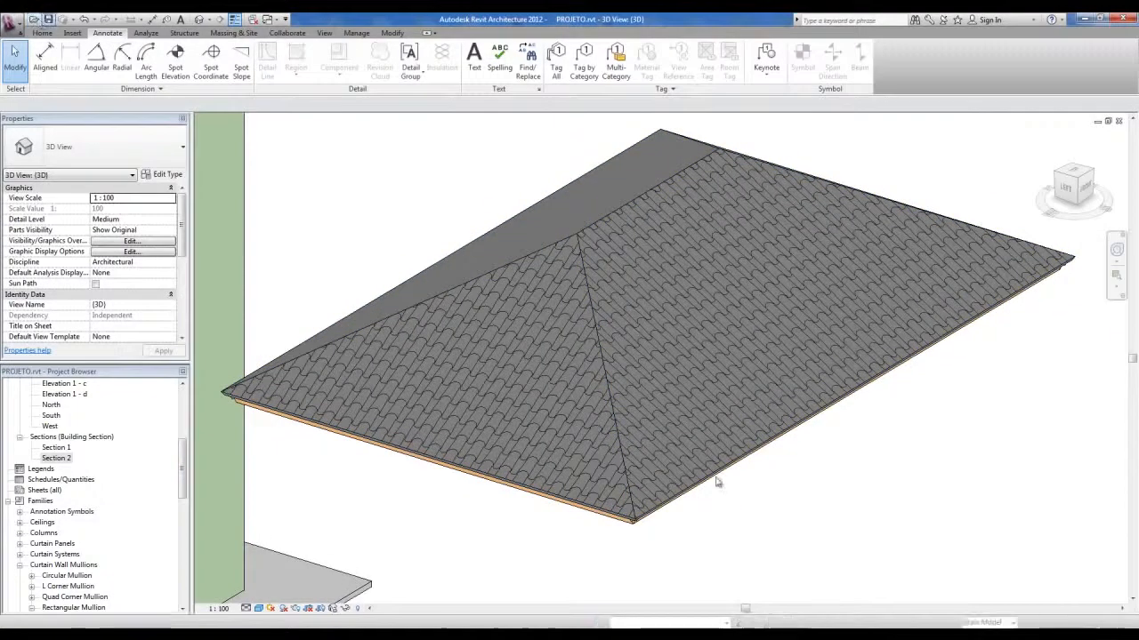
pyautogui.scroll(-2, 743, 539)
pyautogui.keyDown('shift'); pyautogui.moveTo(744, 531); pyautogui.dragTo(741, 397, button='middle'); pyautogui.keyUp('shift')
pyautogui.keyDown('shift'); pyautogui.moveTo(300, 599); pyautogui.dragTo(823, 361, button='middle'); pyautogui.keyUp('shift')
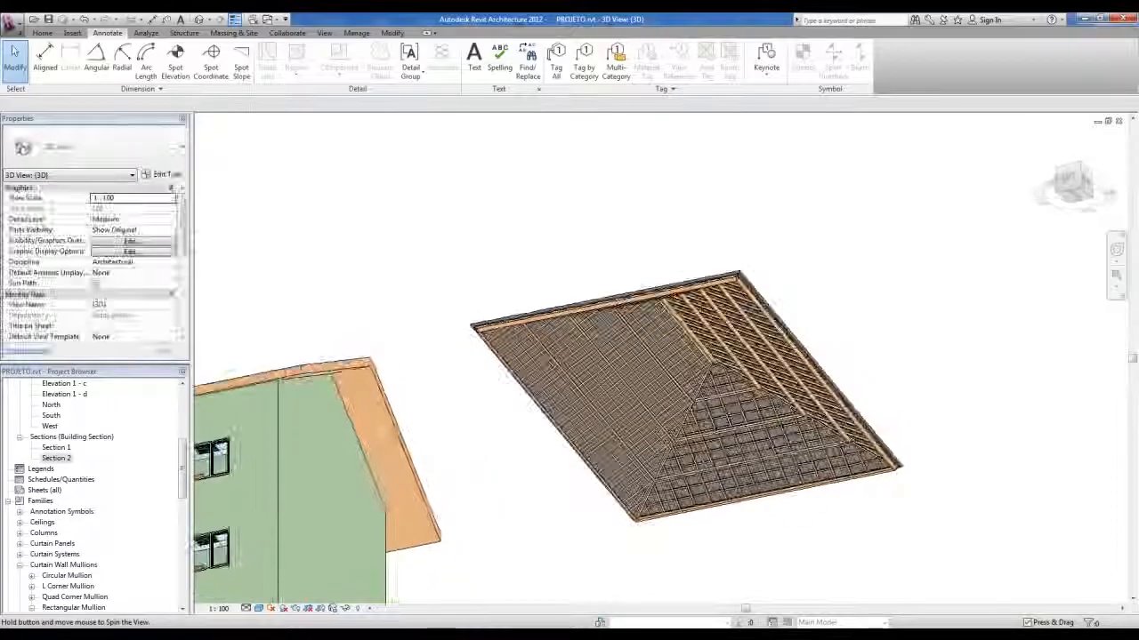
pyautogui.scroll(3, 805, 427)
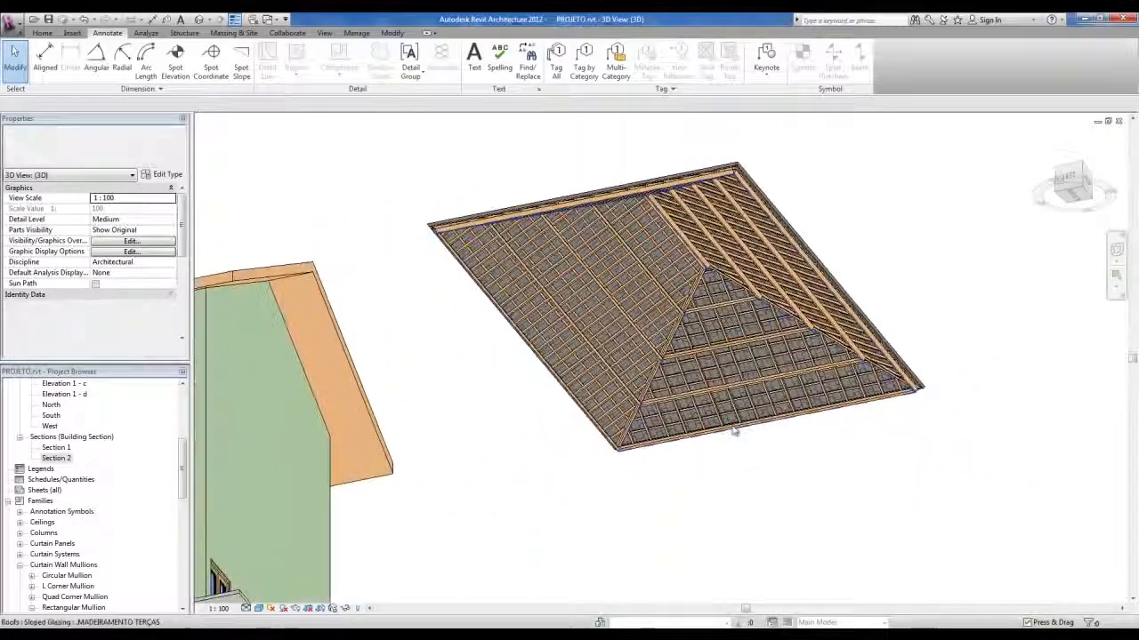
pyautogui.keyDown('shift'); pyautogui.moveTo(738, 419); pyautogui.dragTo(671, 458, button='middle'); pyautogui.keyUp('shift')
pyautogui.scroll(-3, 670, 457)
pyautogui.keyDown('shift'); pyautogui.moveTo(618, 378); pyautogui.dragTo(522, 400, button='middle'); pyautogui.keyUp('shift')
# Start a roof by footprint on NÍVEL 2 and sketch a closed, irregular seven-sided boundary in the empty area beside the hip roof
pyautogui.click(42, 34)
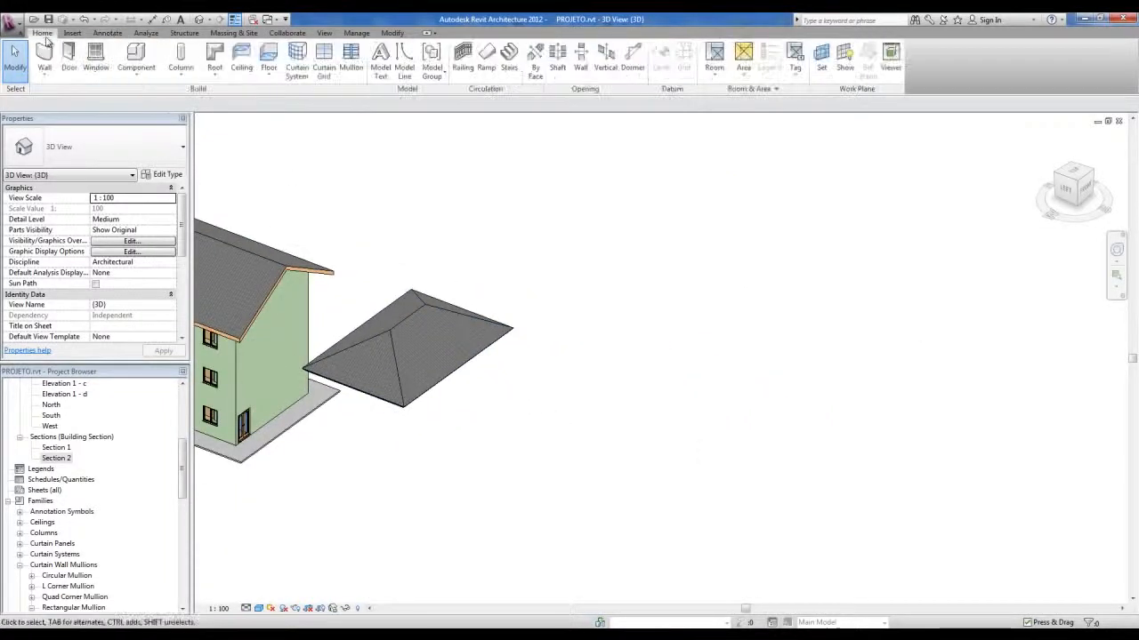
pyautogui.click(215, 55)
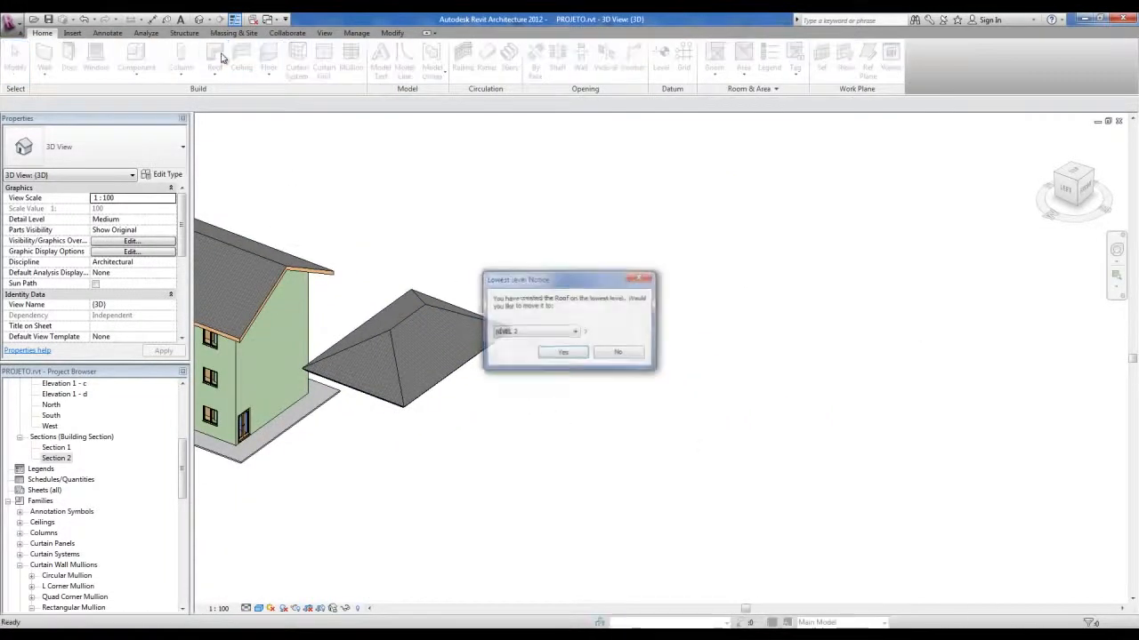
pyautogui.click(550, 356)
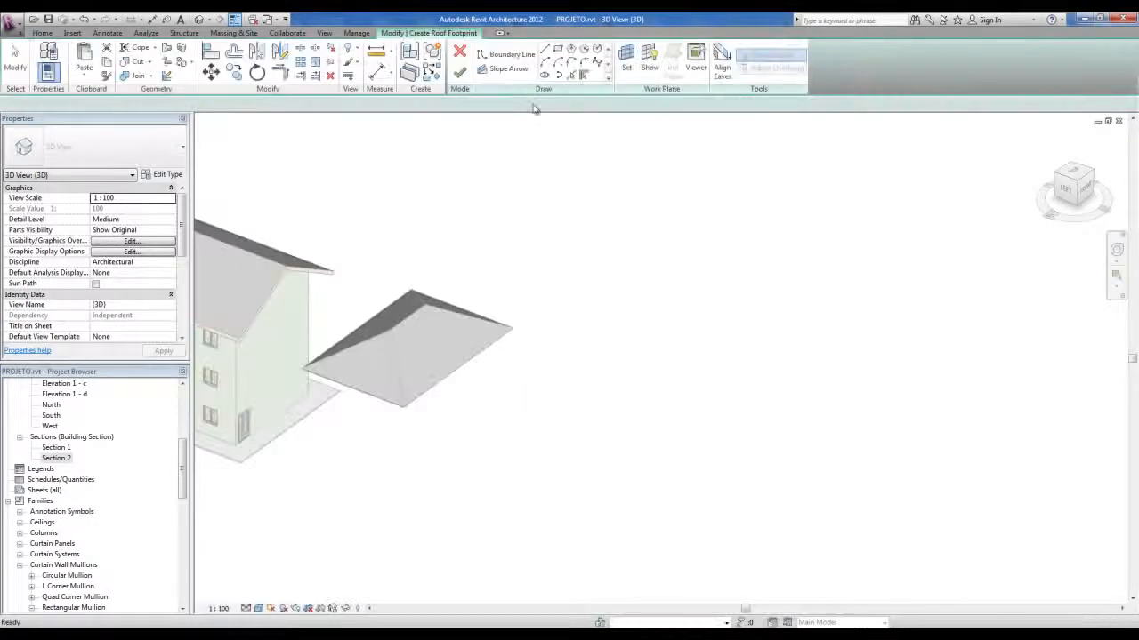
pyautogui.click(656, 329)
pyautogui.click(718, 417)
pyautogui.click(854, 444)
pyautogui.click(788, 535)
pyautogui.click(676, 531)
pyautogui.click(681, 465)
pyautogui.click(560, 415)
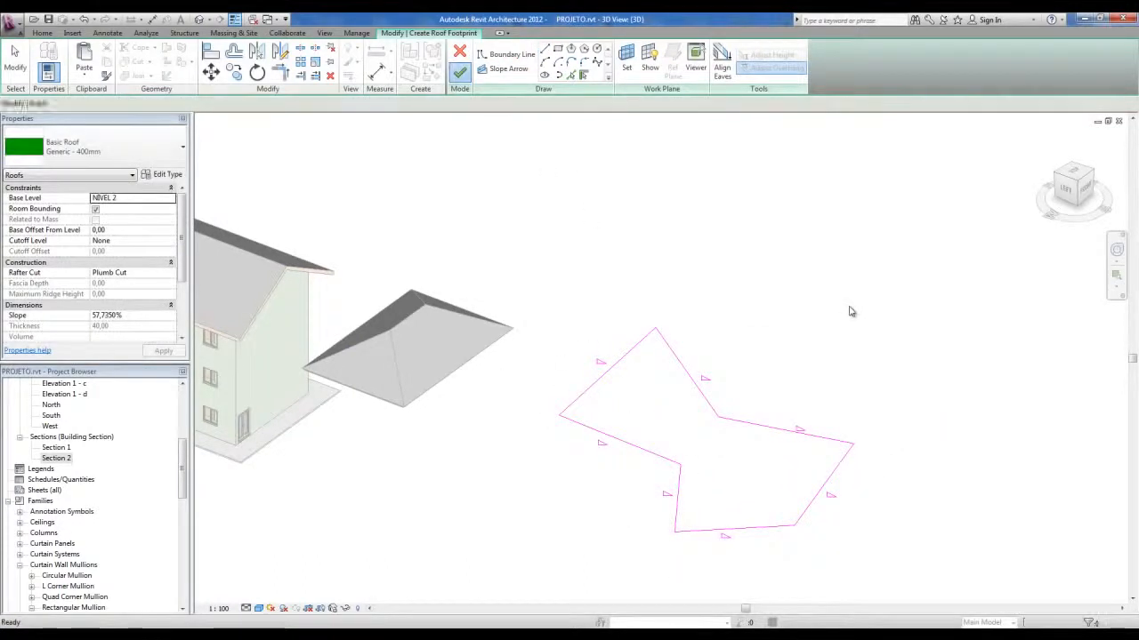
# Finish the irregular roof footprint and change the new roof's type to .MADEIRAMENTO CAIBROS
pyautogui.click(851, 312)
pyautogui.keyDown('shift'); pyautogui.moveTo(773, 521); pyautogui.dragTo(734, 457, button='middle'); pyautogui.keyUp('shift')
pyautogui.click(738, 457)
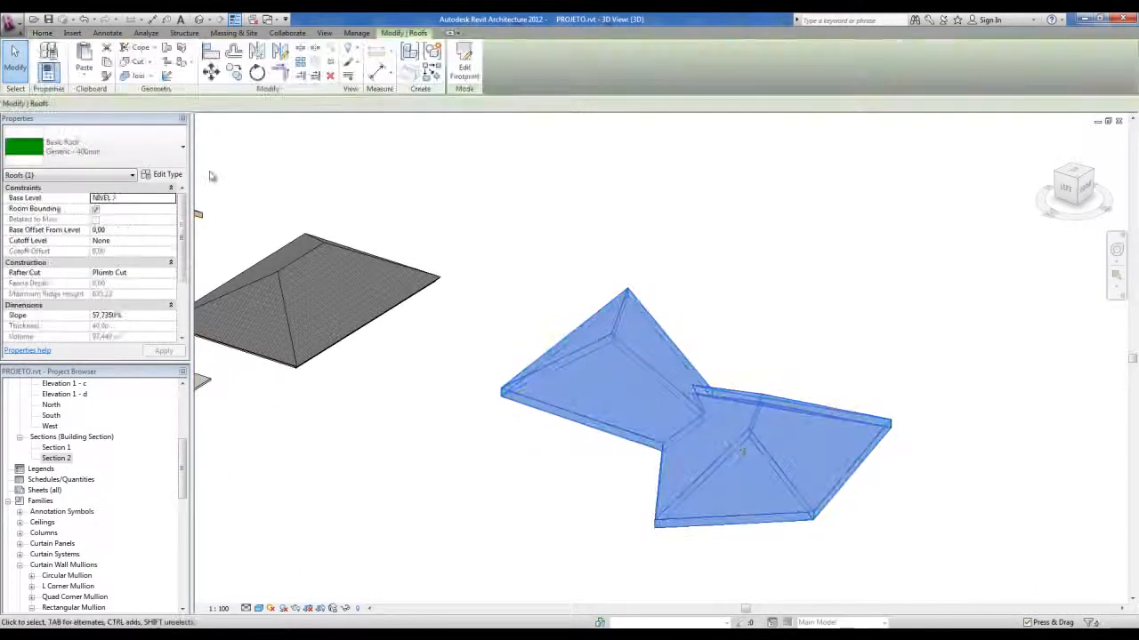
pyautogui.click(140, 138)
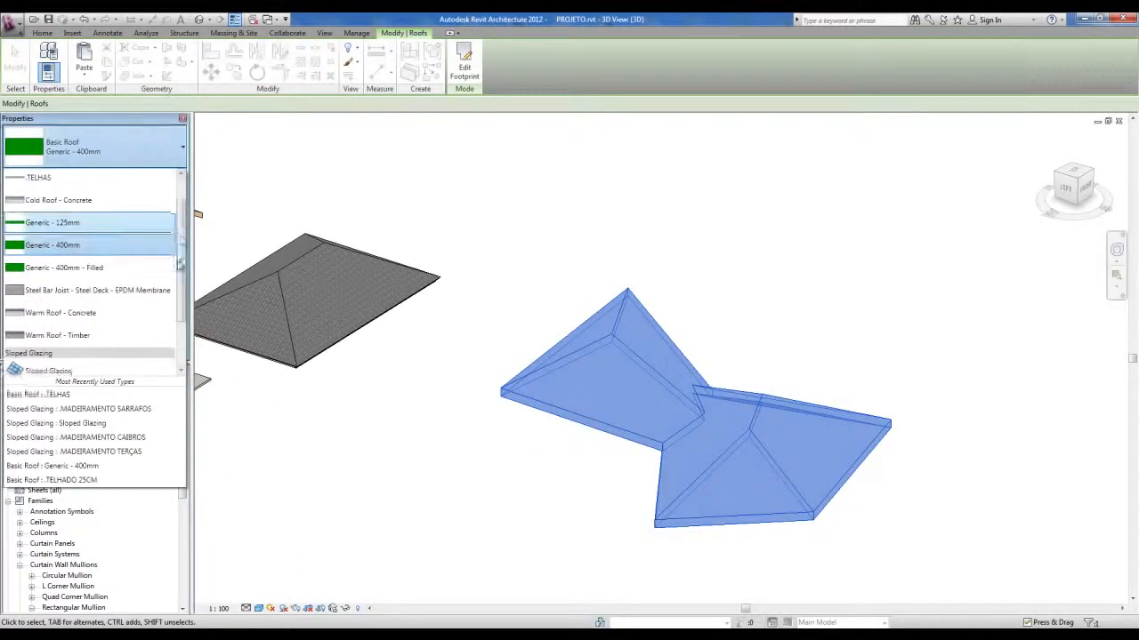
pyautogui.scroll(-2, 180, 242)
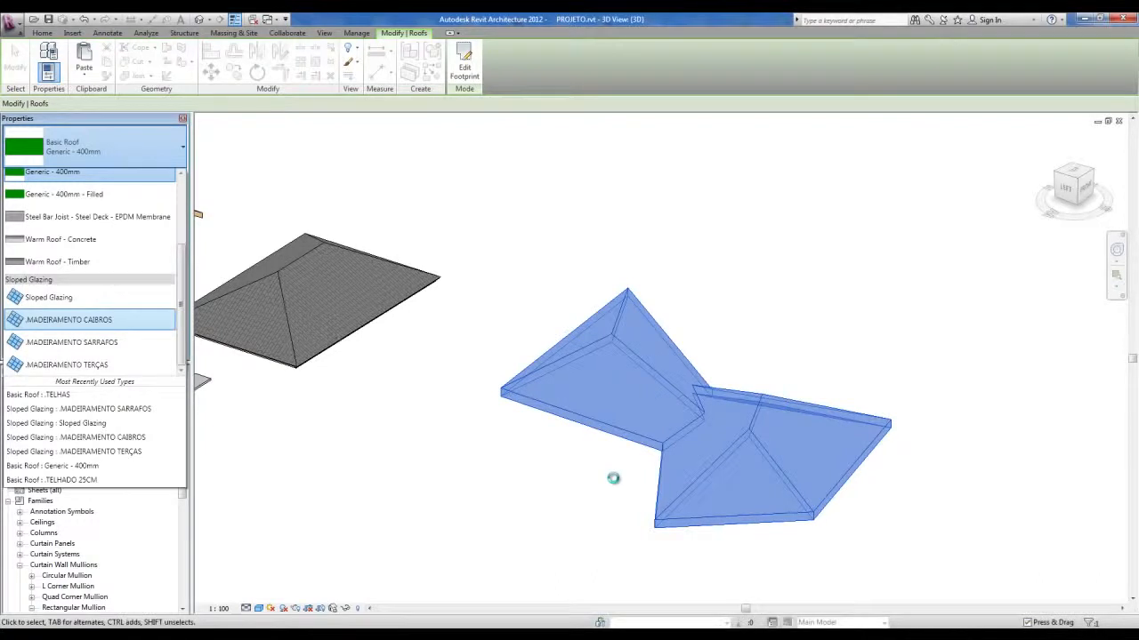
pyautogui.click(447, 506)
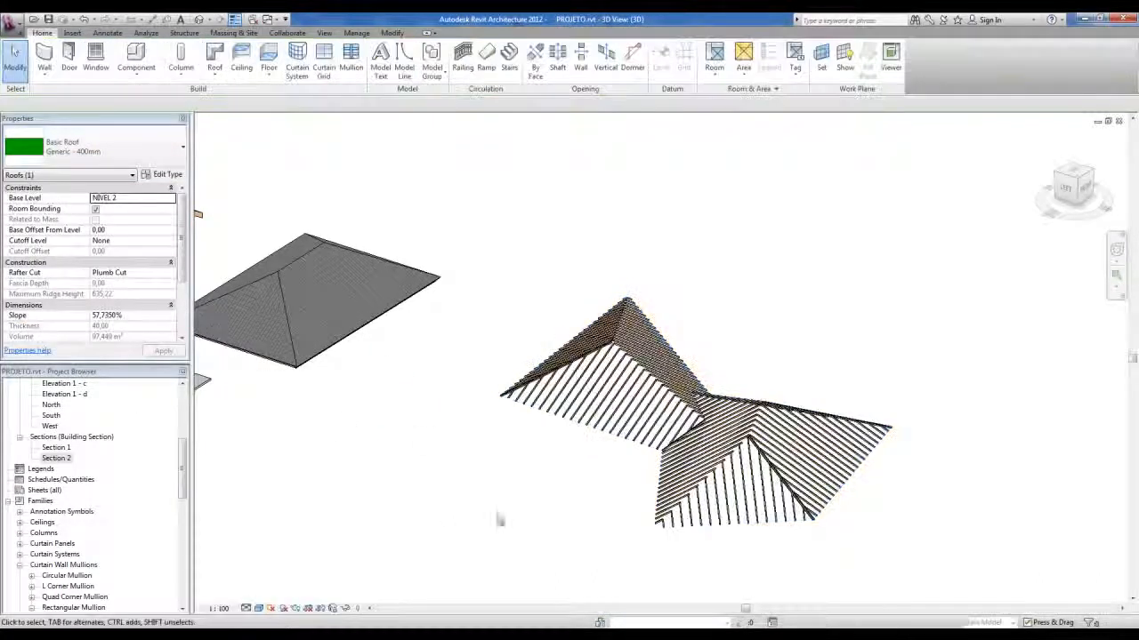
# Delete the irregular rafter roof beside the hip roof
pyautogui.scroll(1, 867, 500)
pyautogui.keyDown('shift'); pyautogui.moveTo(866, 499); pyautogui.dragTo(798, 453, button='middle'); pyautogui.keyUp('shift')
pyautogui.click(798, 450)
pyautogui.press('Delete')
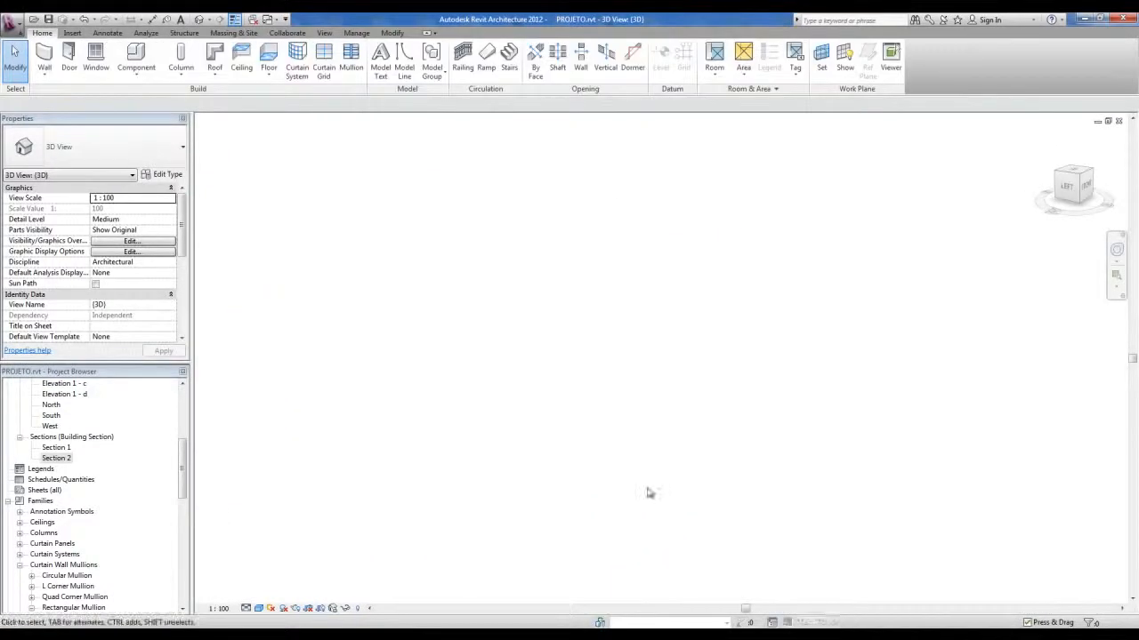
# Open the IMPLANTAÇÃO floor plan and go to the section view of the section line crossing the hip roof
pyautogui.moveTo(1016, 522); pyautogui.dragTo(224, 520, button='middle')
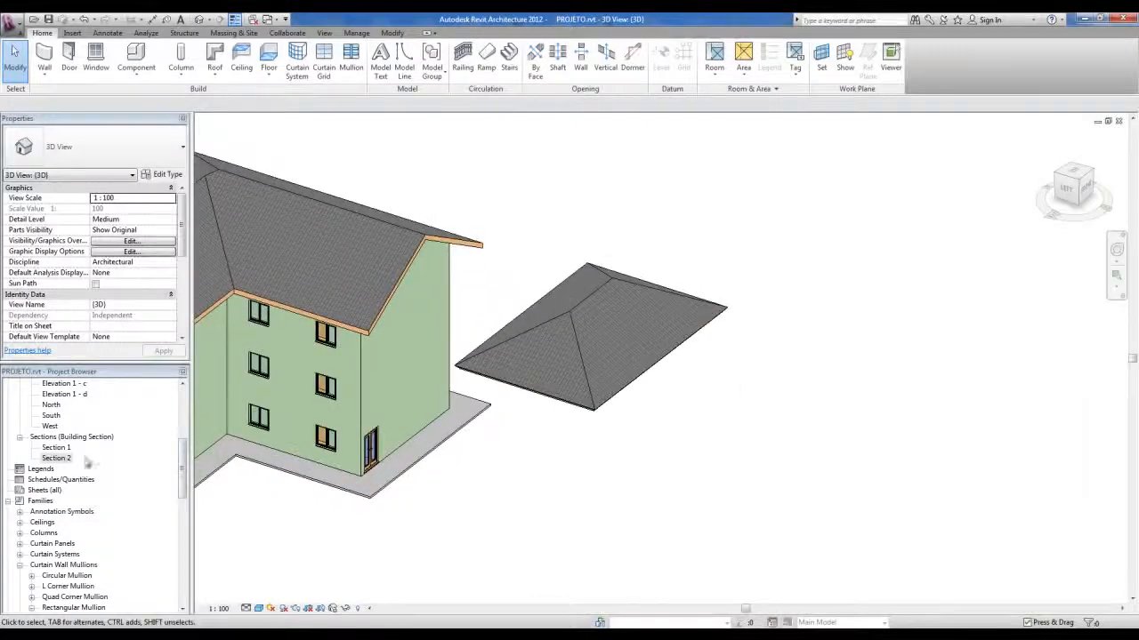
pyautogui.moveTo(182, 465); pyautogui.dragTo(181, 411)
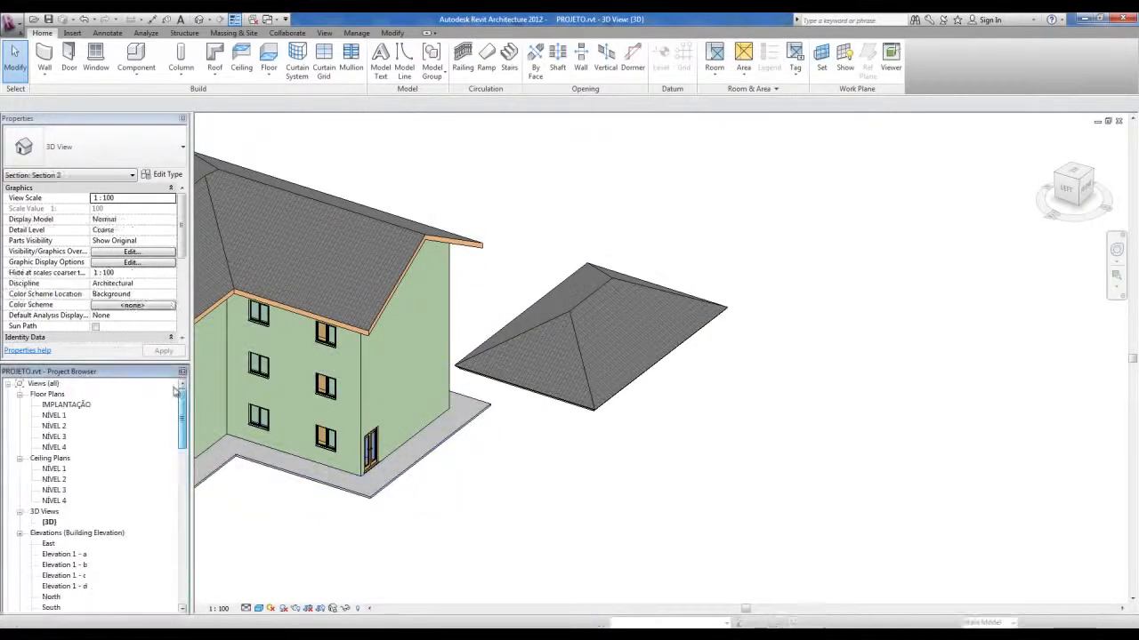
pyautogui.doubleClick(72, 408)
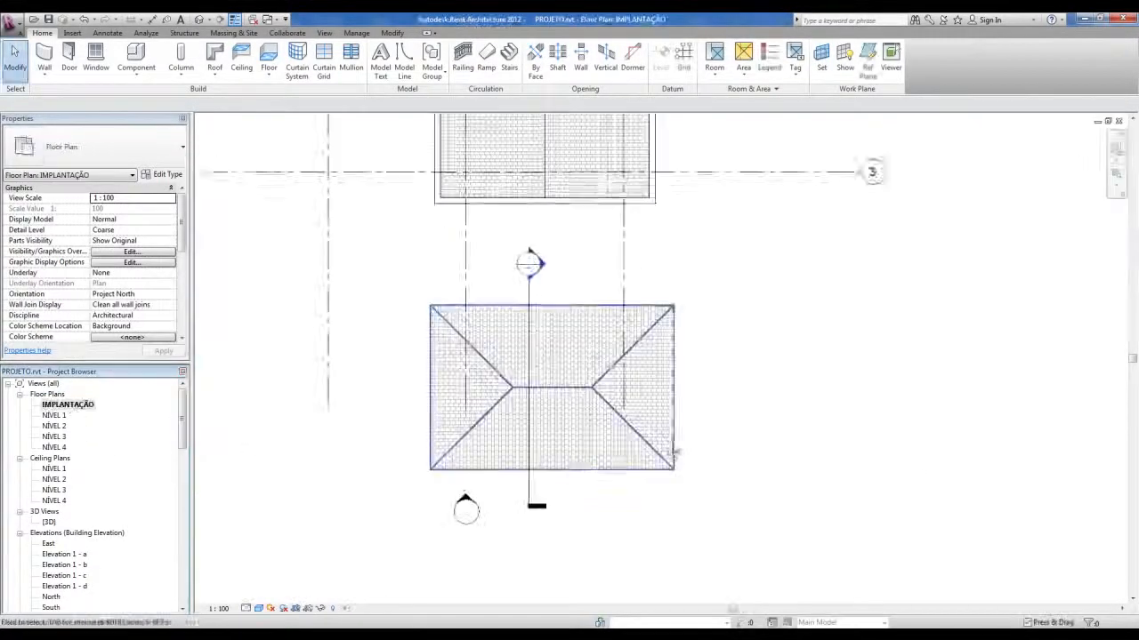
pyautogui.click(504, 503)
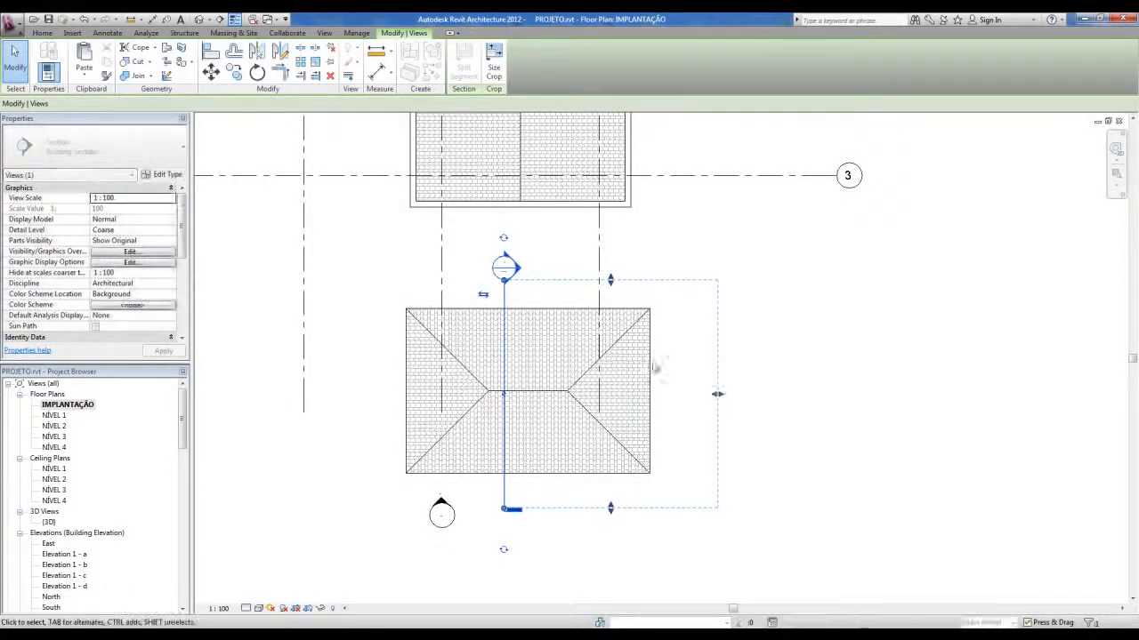
pyautogui.click(668, 249)
pyautogui.doubleClick(519, 271)
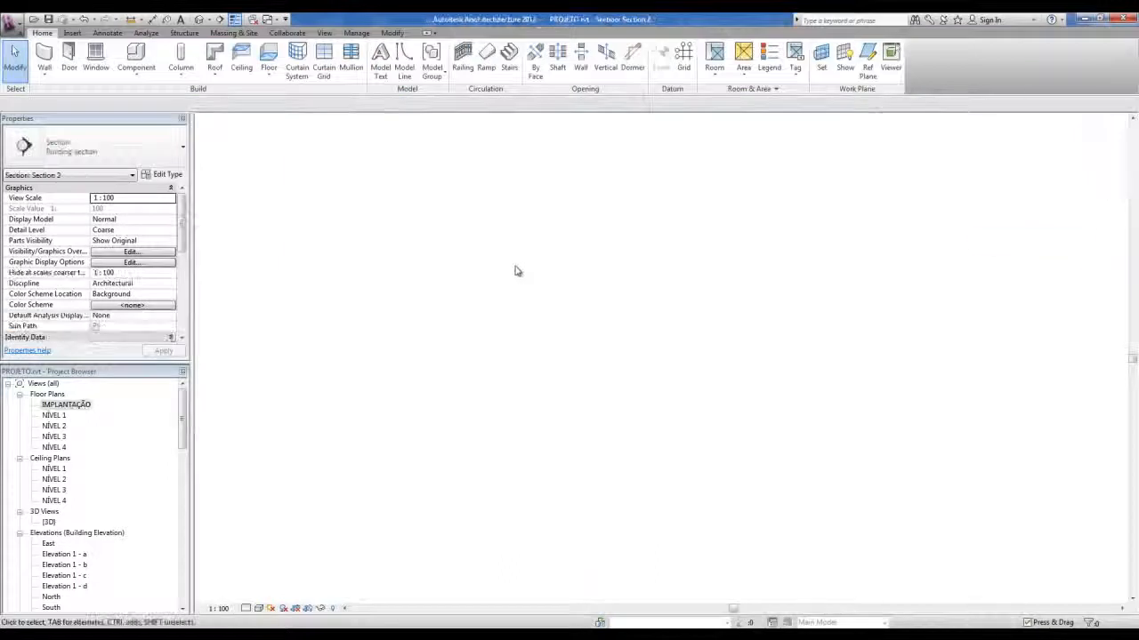
pyautogui.moveTo(349, 541); pyautogui.dragTo(418, 552, button='middle')
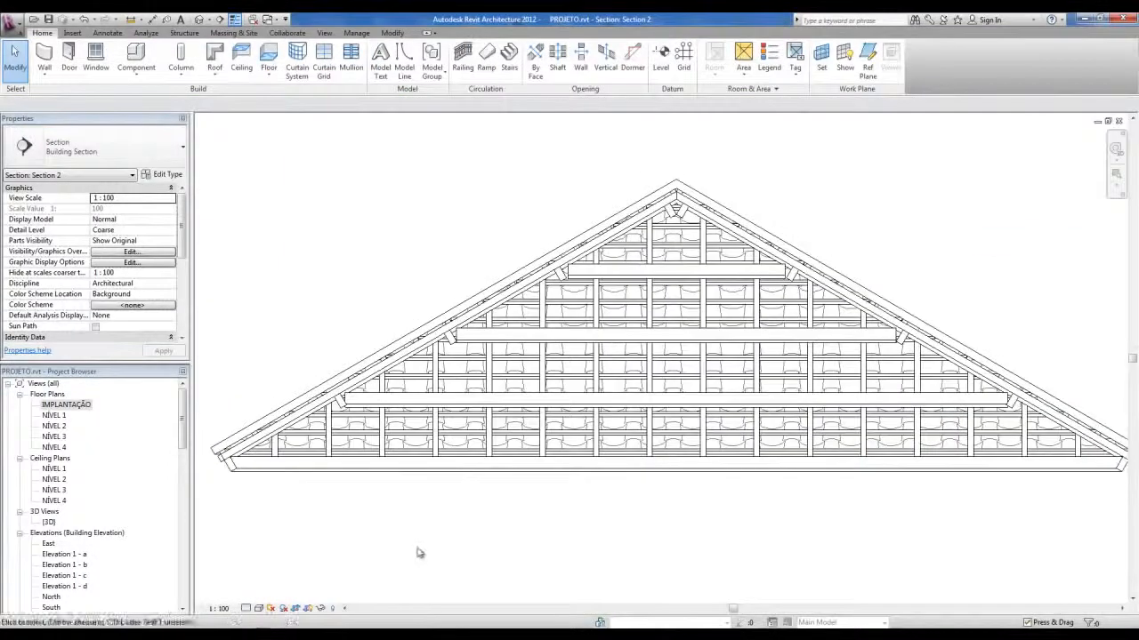
# Set the section view's scale to 1:50 and check the cut through the hip roof from eave to eave
pyautogui.scroll(3, 418, 553)
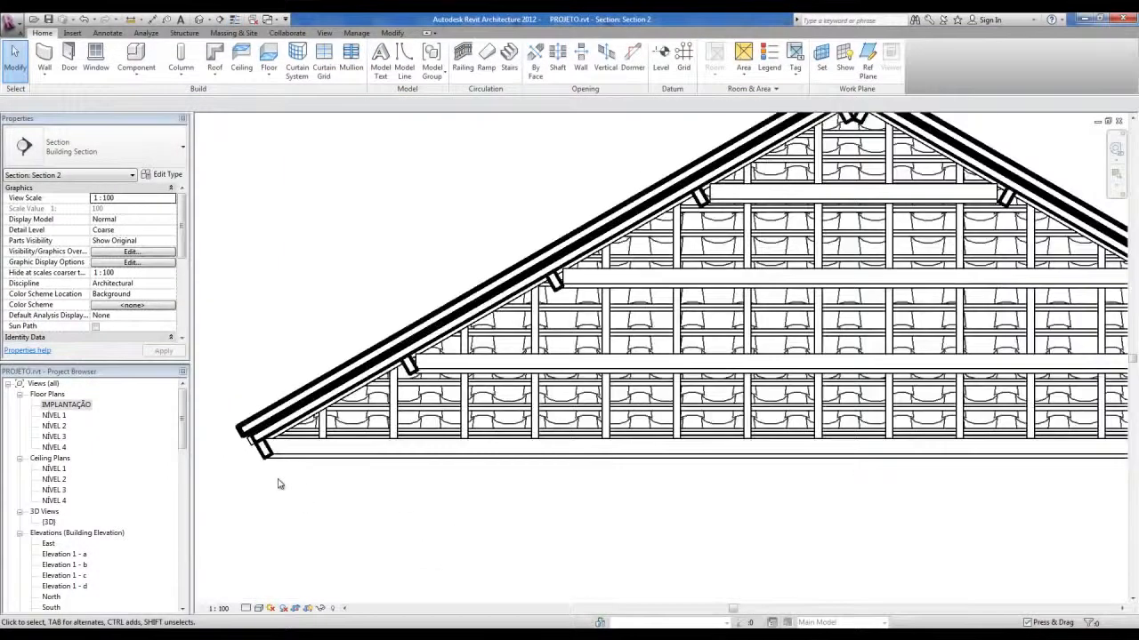
pyautogui.click(220, 608)
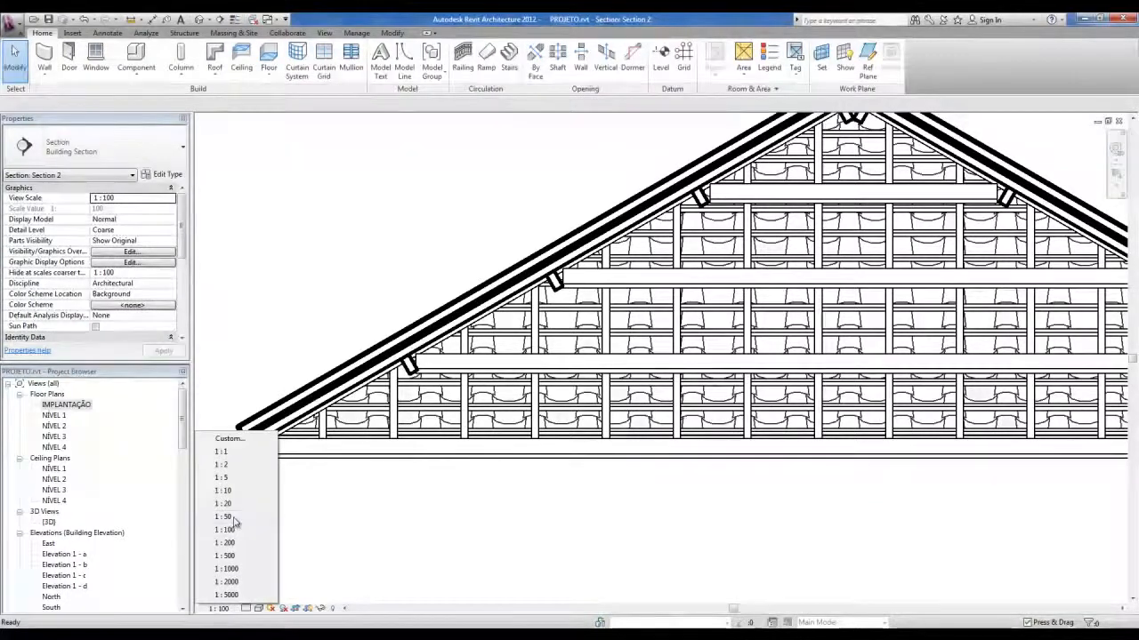
pyautogui.click(230, 517)
pyautogui.scroll(6, 649, 576)
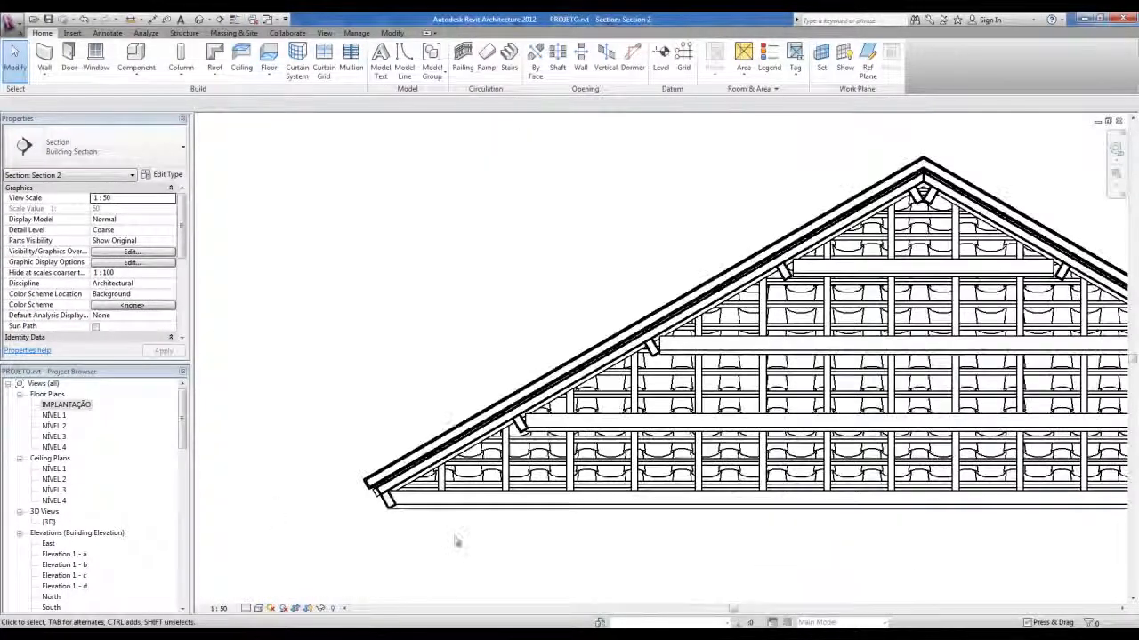
pyautogui.scroll(-4, 466, 546)
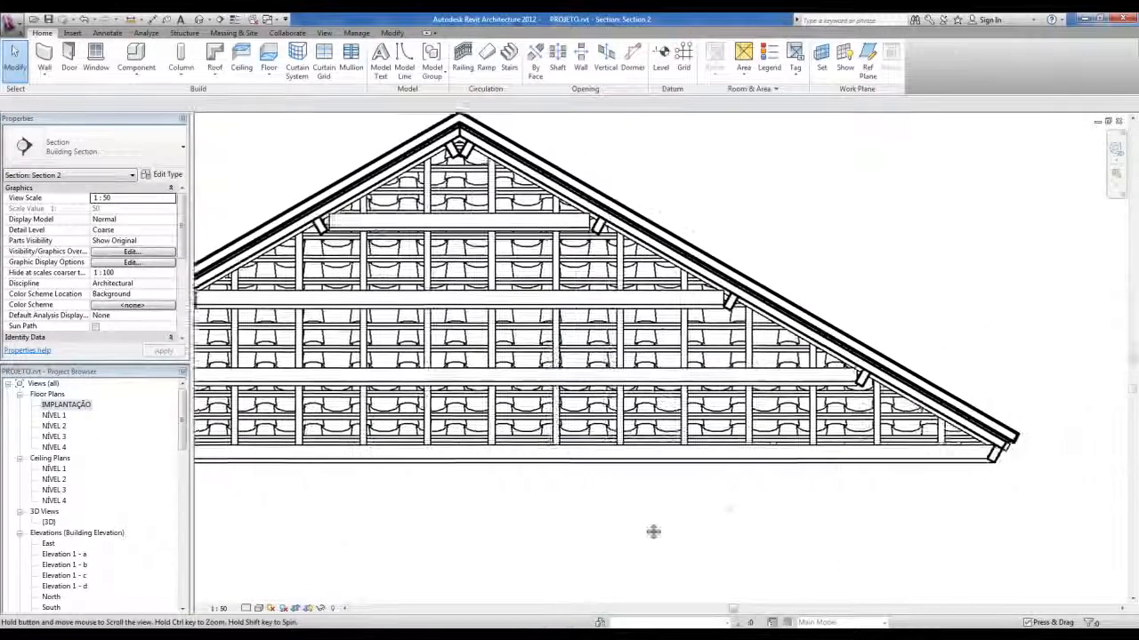
pyautogui.moveTo(495, 444); pyautogui.dragTo(503, 453, button='middle')
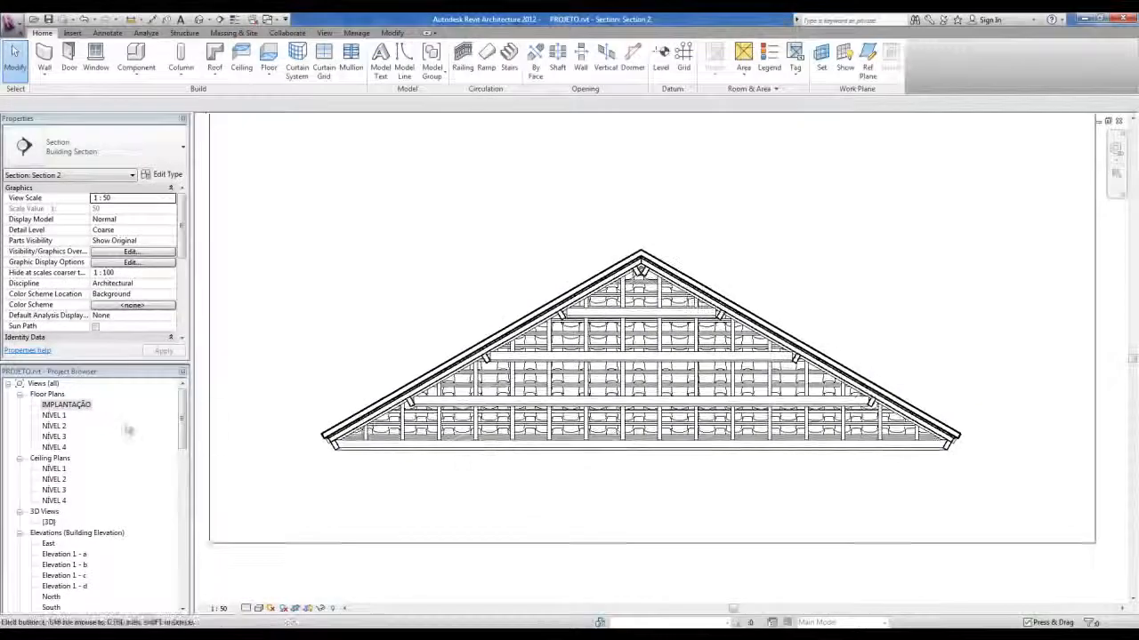
# In the IMPLANTAÇÃO floor plan, rotate the hip roof's section line clockwise so that it crosses the roof obliquely
pyautogui.doubleClick(67, 404)
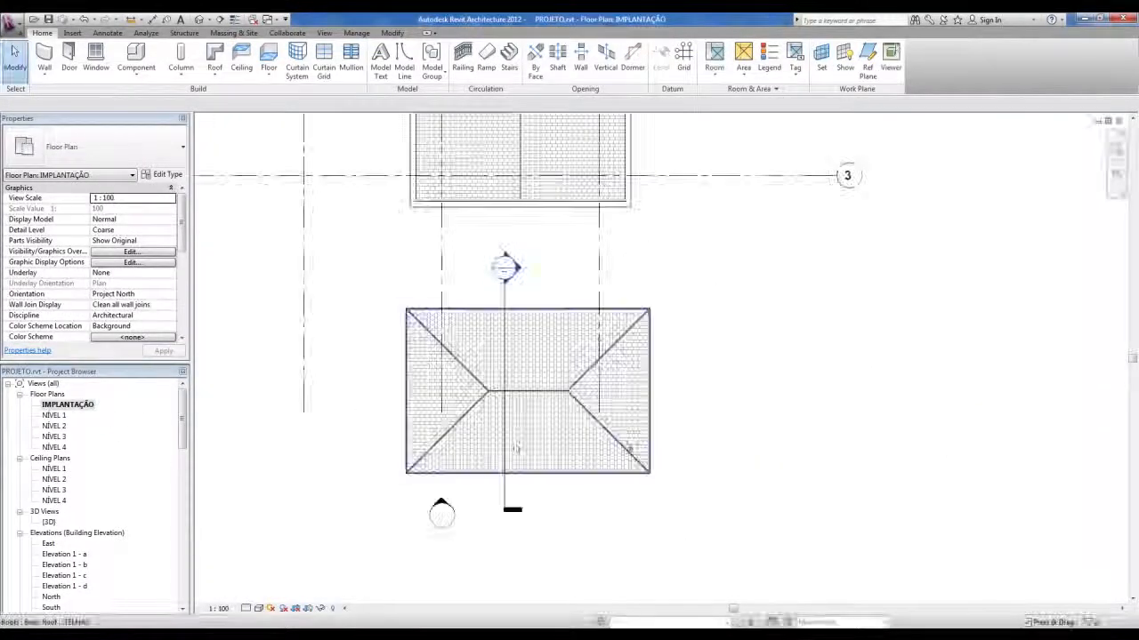
pyautogui.click(506, 501)
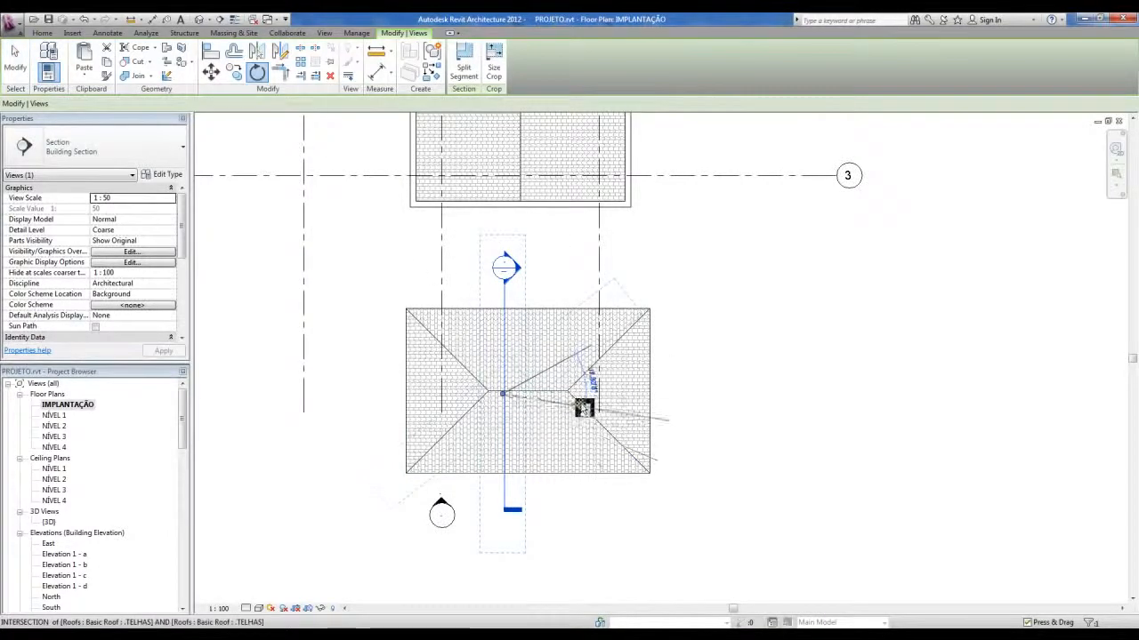
pyautogui.press('r')
pyautogui.press('o')
pyautogui.click(562, 350)
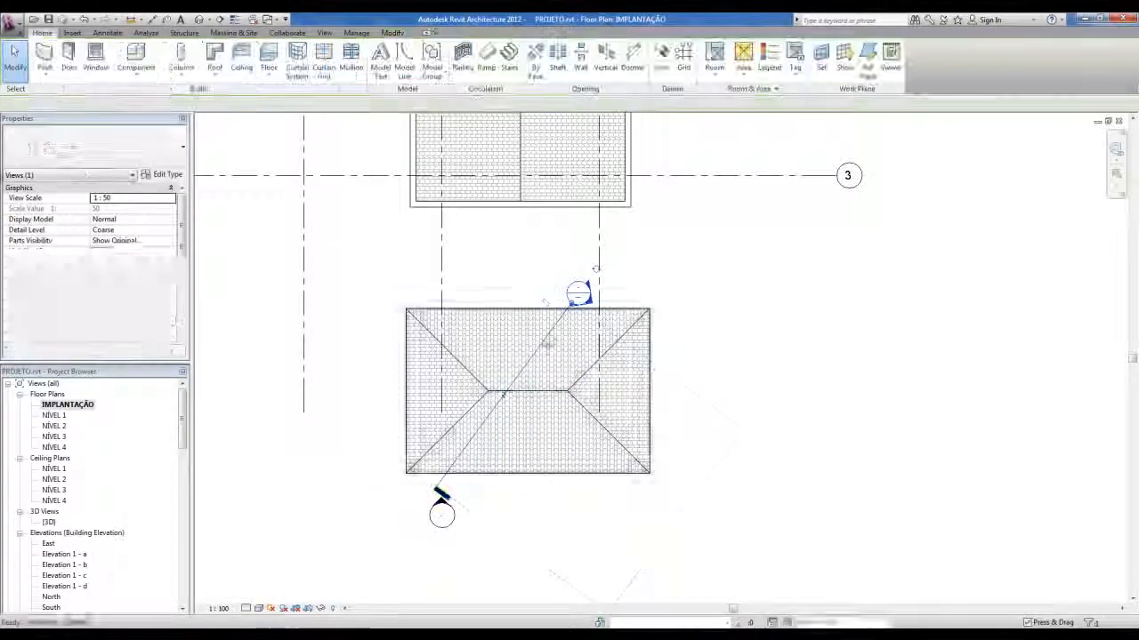
pyautogui.click(612, 331)
pyautogui.click(407, 500)
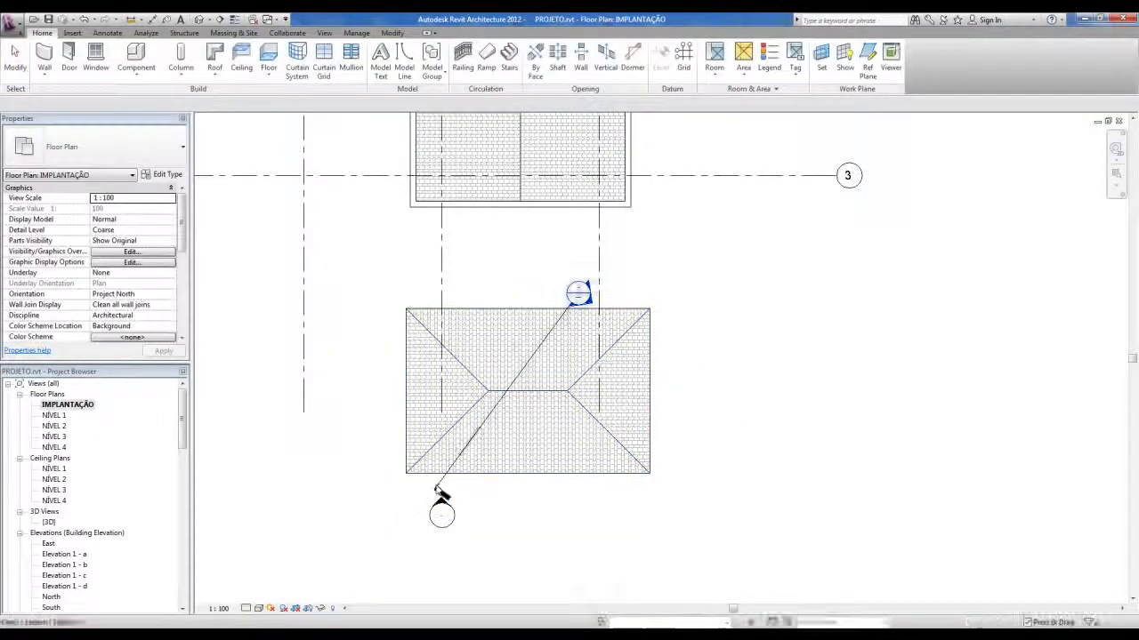
pyautogui.click(436, 485)
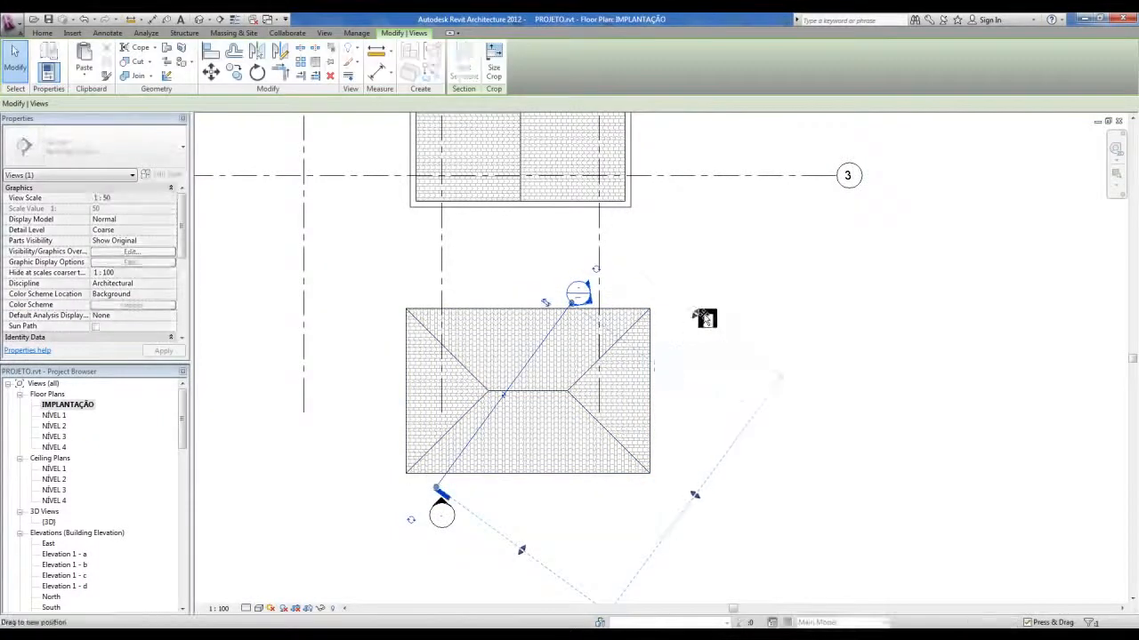
pyautogui.click(699, 389)
# Examine the oblique cut through the hip roof's timber and tiles in the rotated section's view, and return to the 3D view
pyautogui.doubleClick(583, 296)
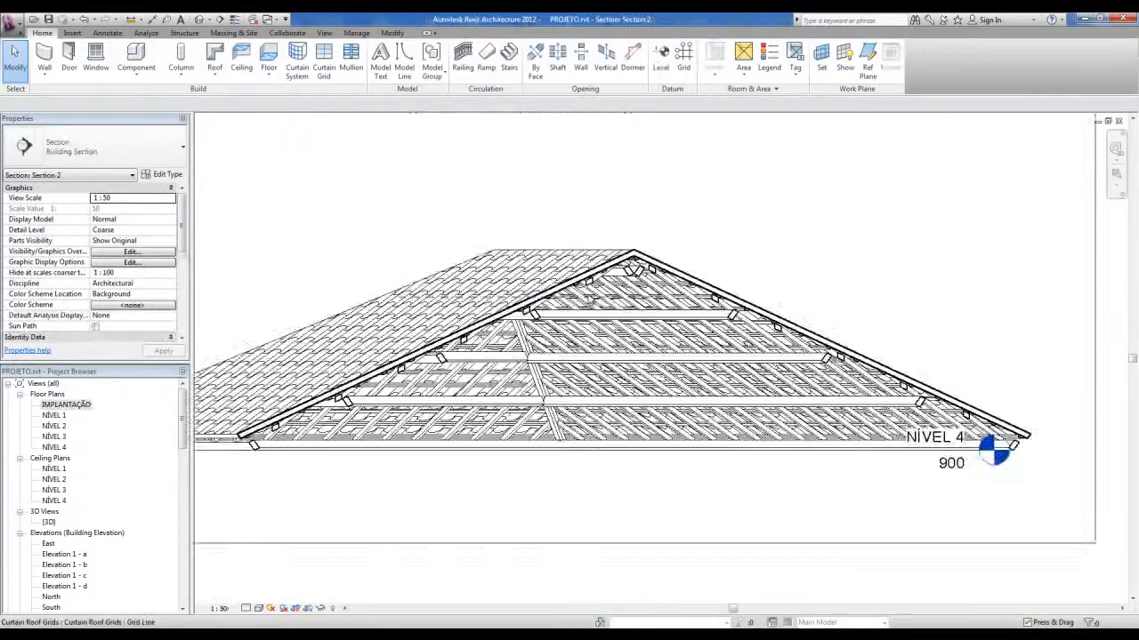
pyautogui.scroll(3, 1032, 516)
pyautogui.moveTo(816, 507); pyautogui.dragTo(846, 537, button='middle')
pyautogui.scroll(-1, 846, 536)
pyautogui.moveTo(691, 511); pyautogui.dragTo(776, 524, button='middle')
pyautogui.scroll(-4, 611, 531)
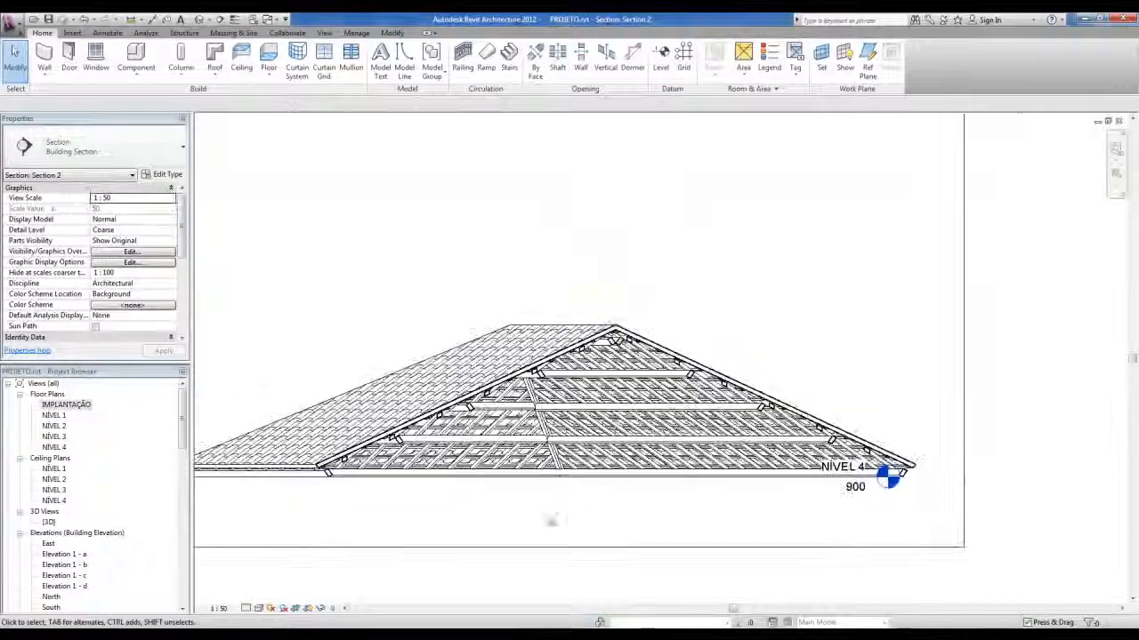
pyautogui.click(197, 18)
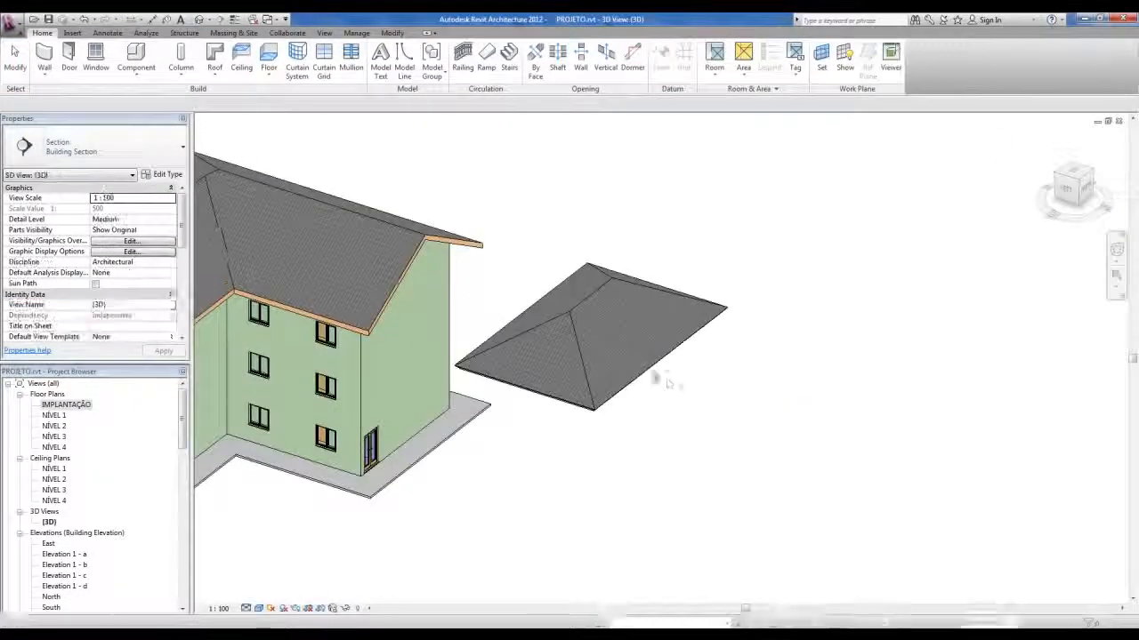